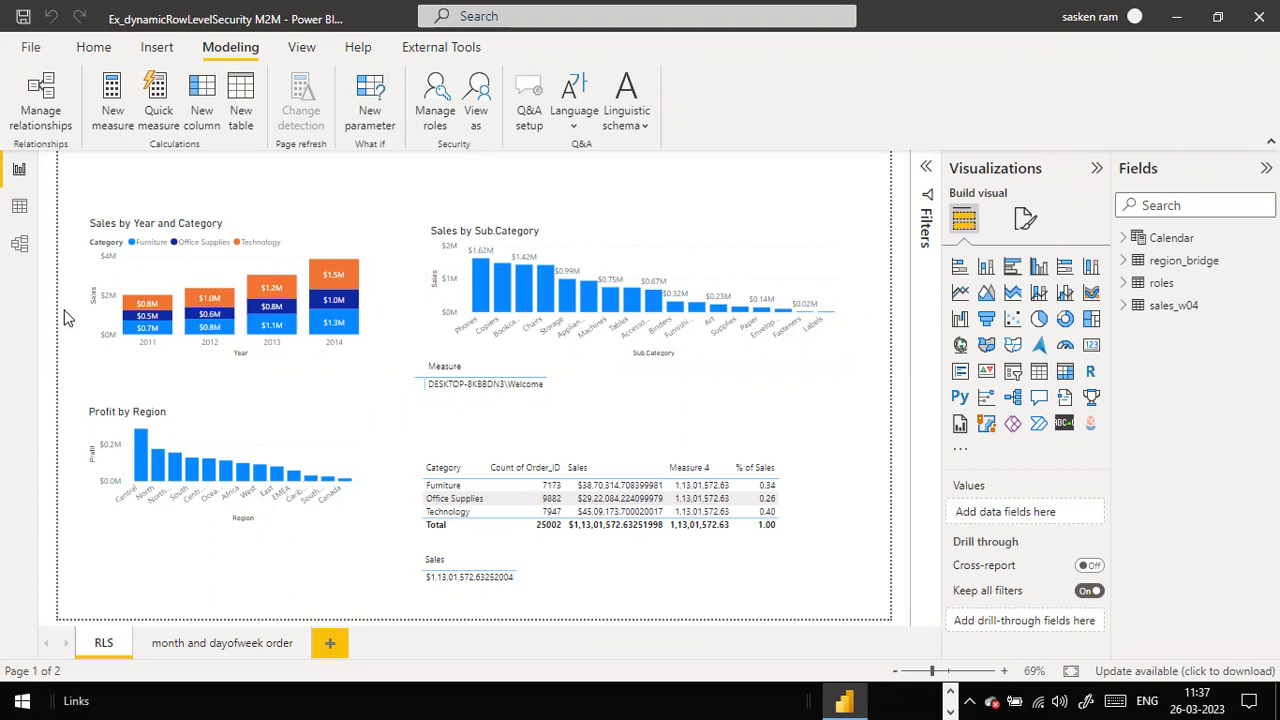
Step: Add a new security role and name it VP Sales
{"action": "left_click", "coordinate": [436, 112]}
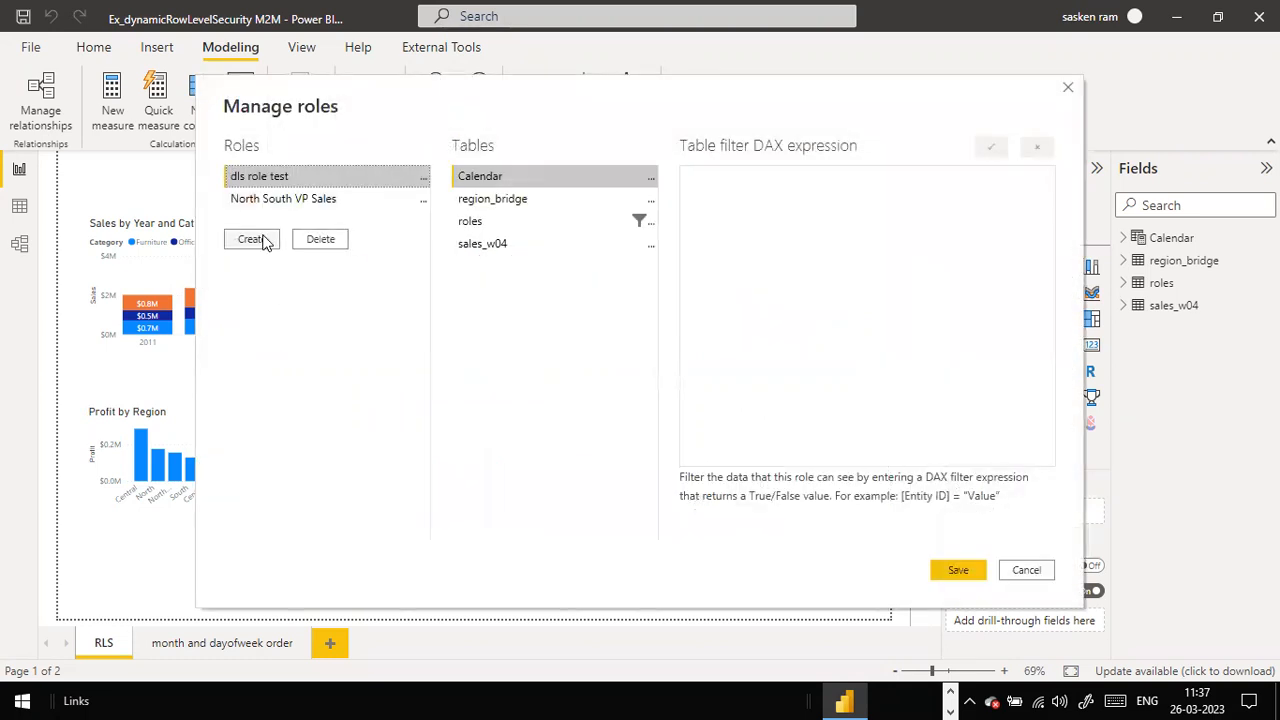
{"action": "left_click", "coordinate": [252, 240]}
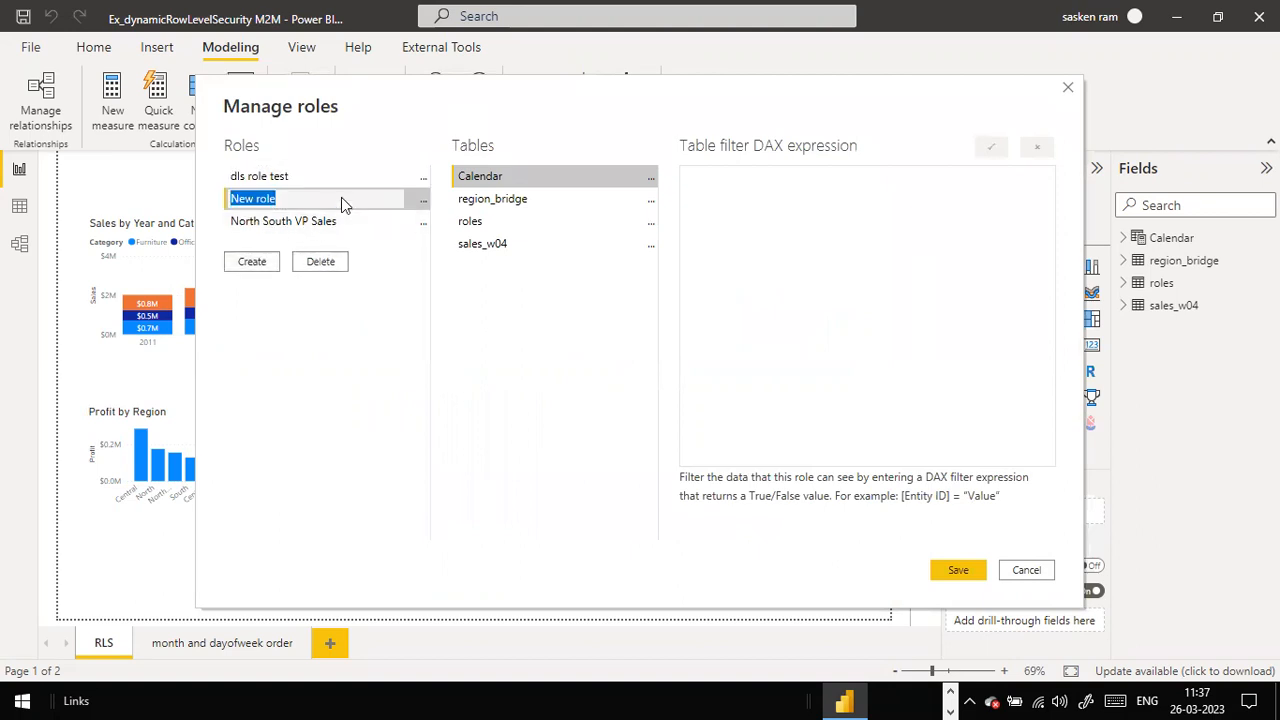
{"action": "type", "text": "South Region"}
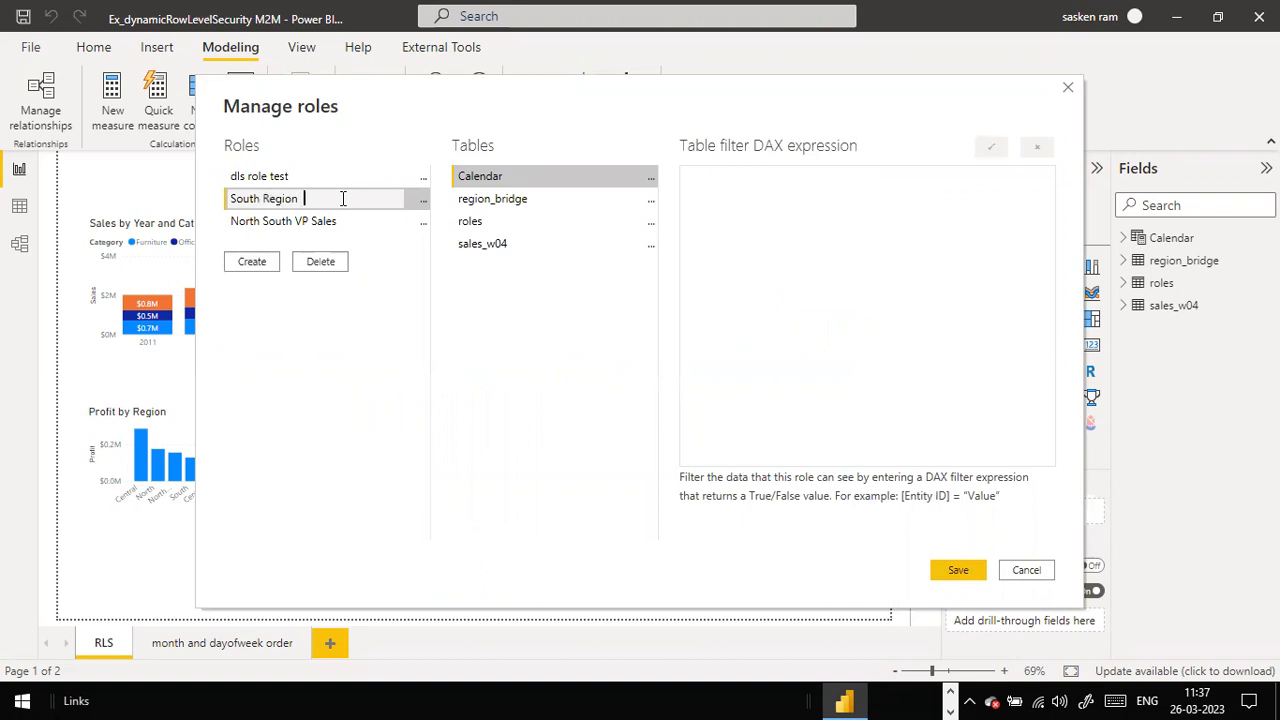
{"action": "key", "text": "BackSpace"}
{"action": "key", "text": "BackSpace"}
{"action": "key", "text": "BackSpace"}
{"action": "key", "text": "BackSpace"}
{"action": "key", "text": "BackSpace"}
{"action": "key", "text": "BackSpace"}
{"action": "key", "text": "Home"}
{"action": "type", "text": "VP Sales"}
{"action": "key", "text": "shift+End"}
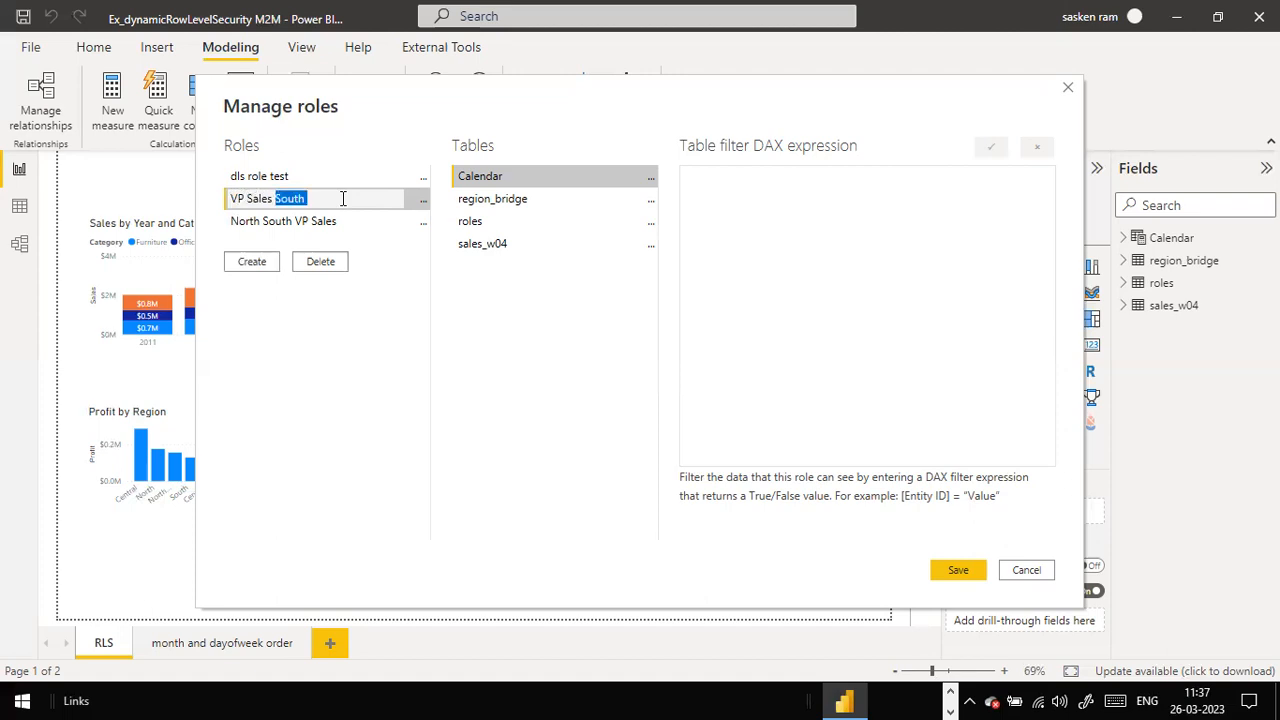
{"action": "key", "text": "BackSpace"}
Step: Add another role entry and select the VP Sales role
{"action": "left_click", "coordinate": [252, 261]}
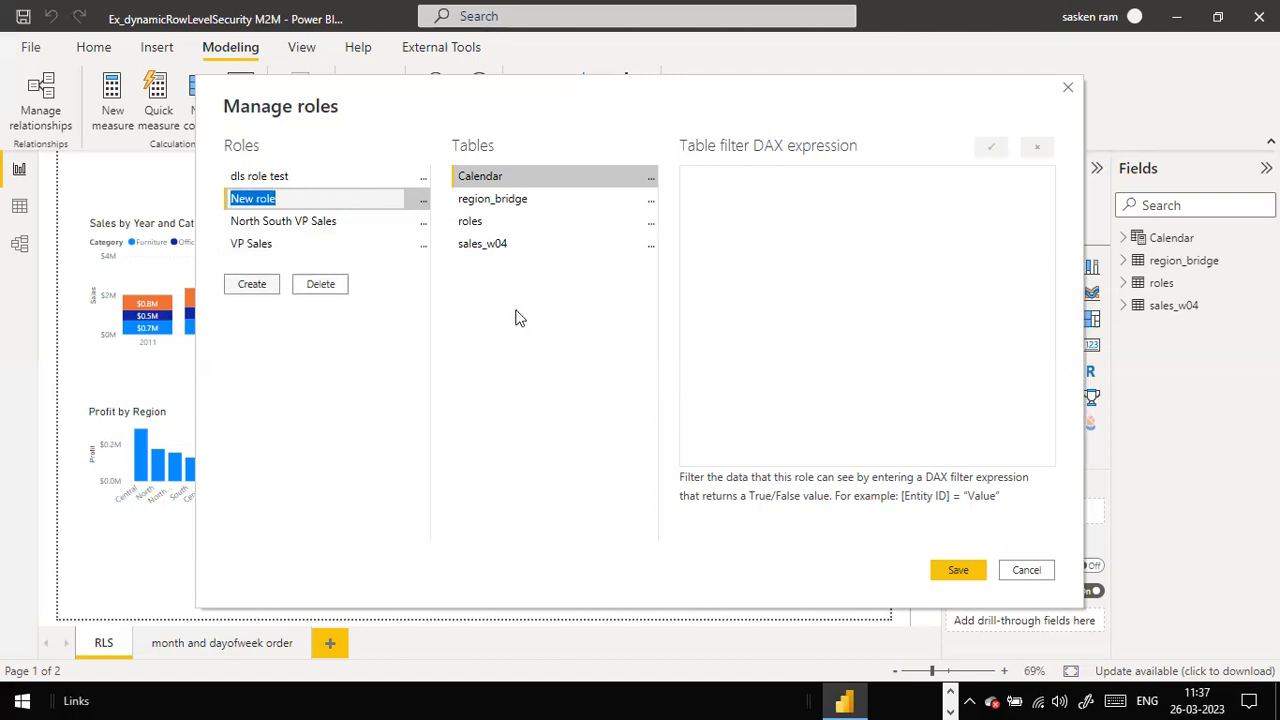
{"action": "left_click", "coordinate": [264, 243]}
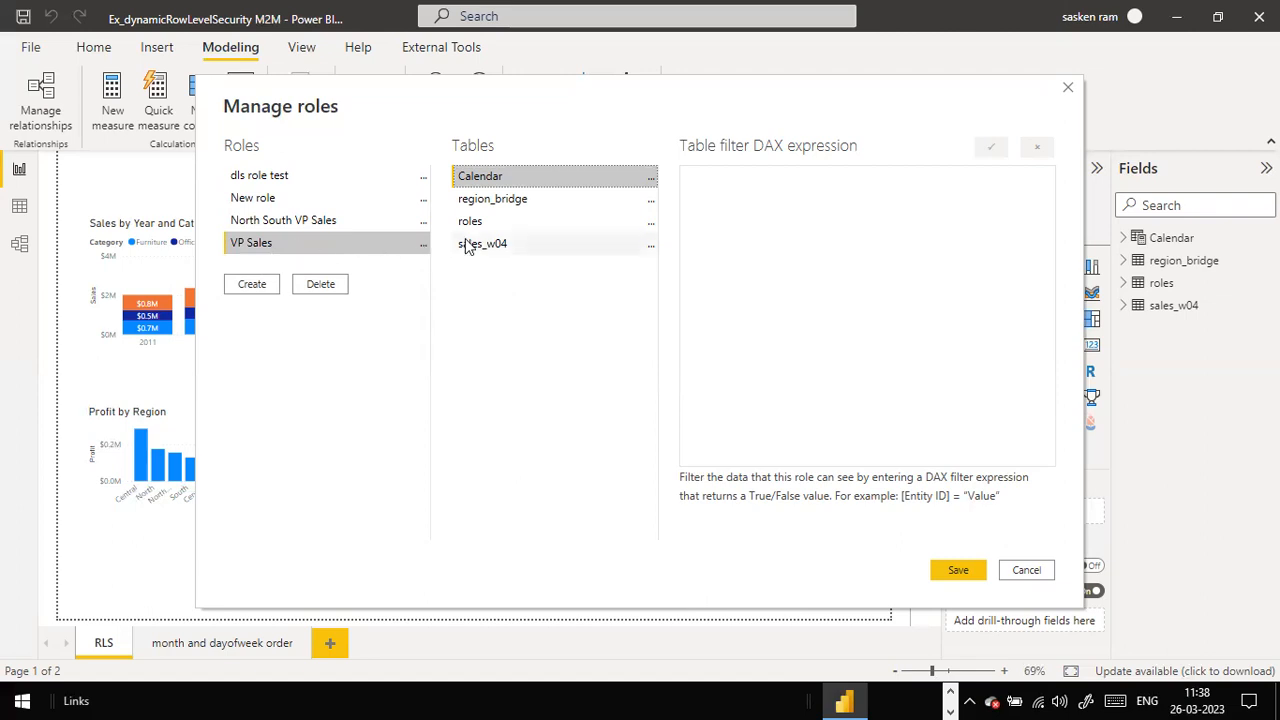
{"action": "left_click", "coordinate": [422, 243]}
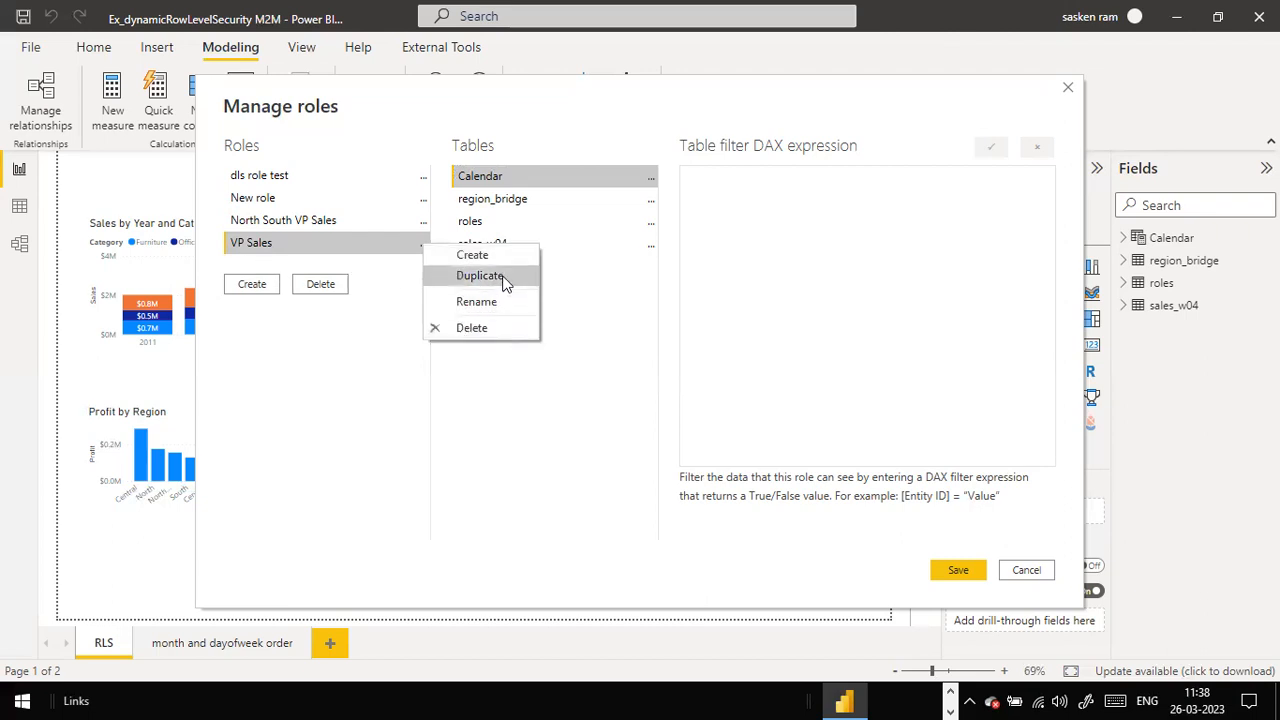
{"action": "left_click", "coordinate": [534, 448]}
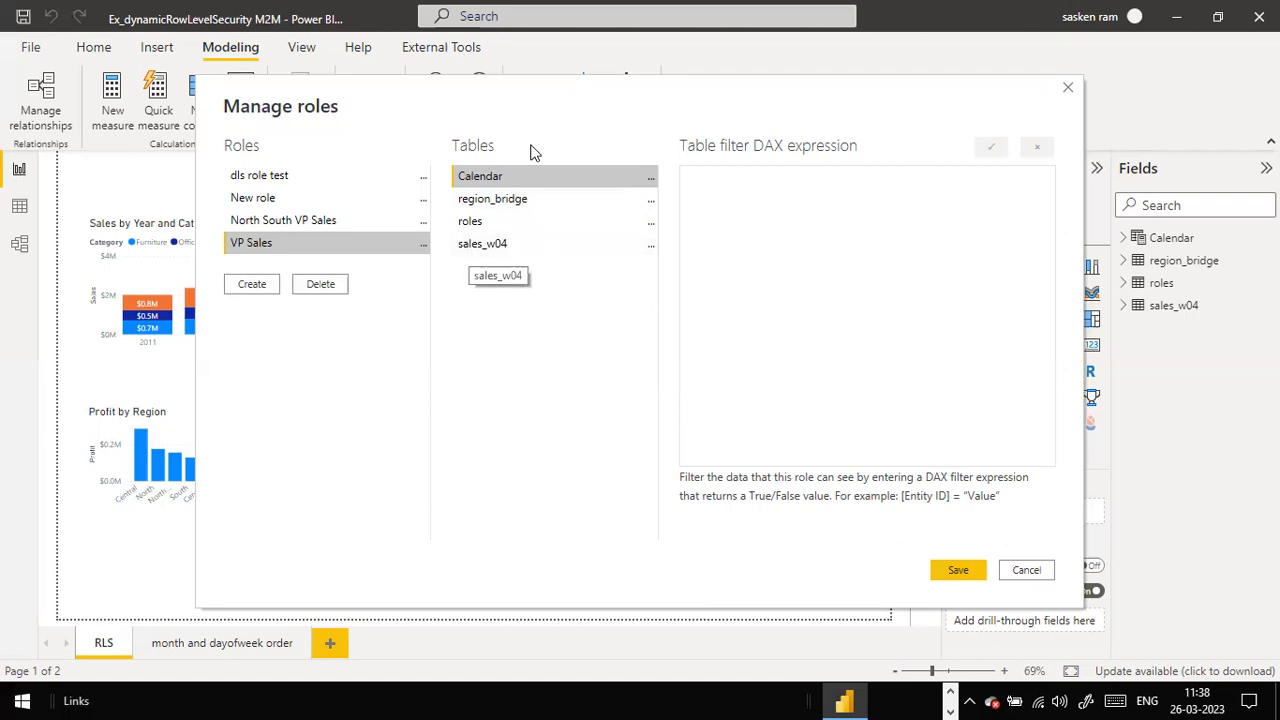
Step: On the sales_w04 table, add a Region filter giving [Region] = "Value"
{"action": "left_click", "coordinate": [490, 252]}
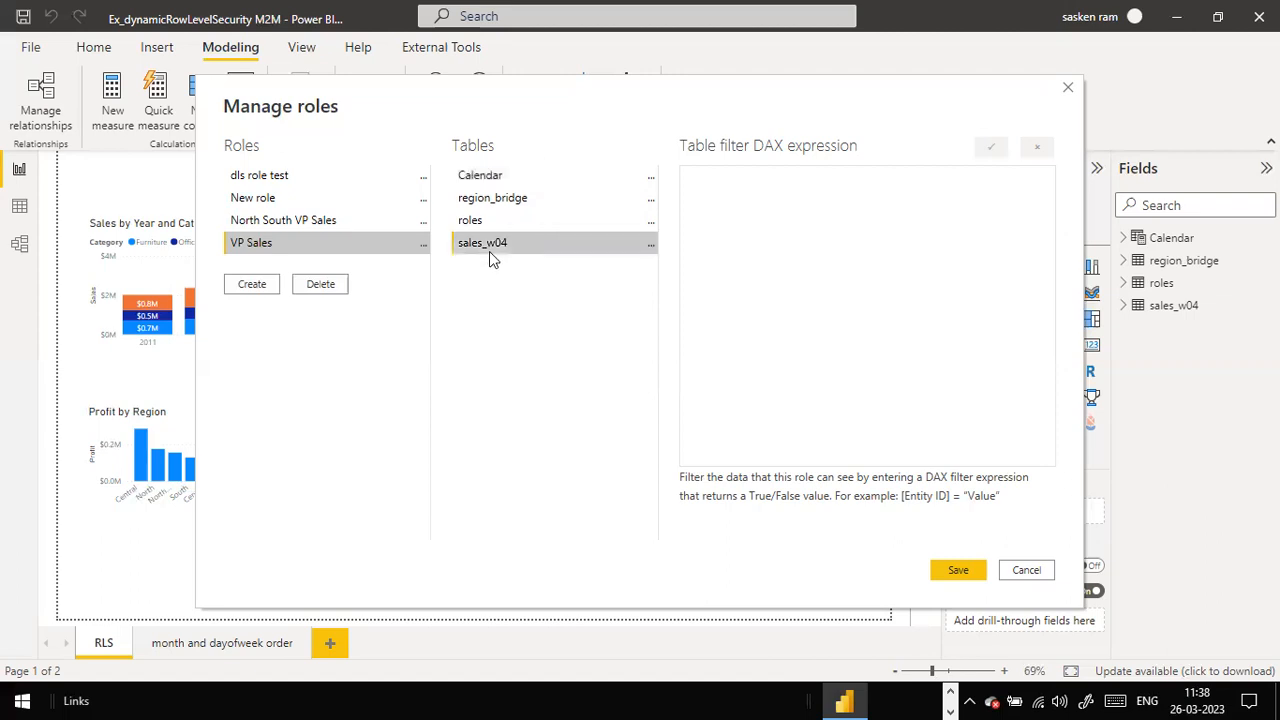
{"action": "left_click", "coordinate": [650, 246]}
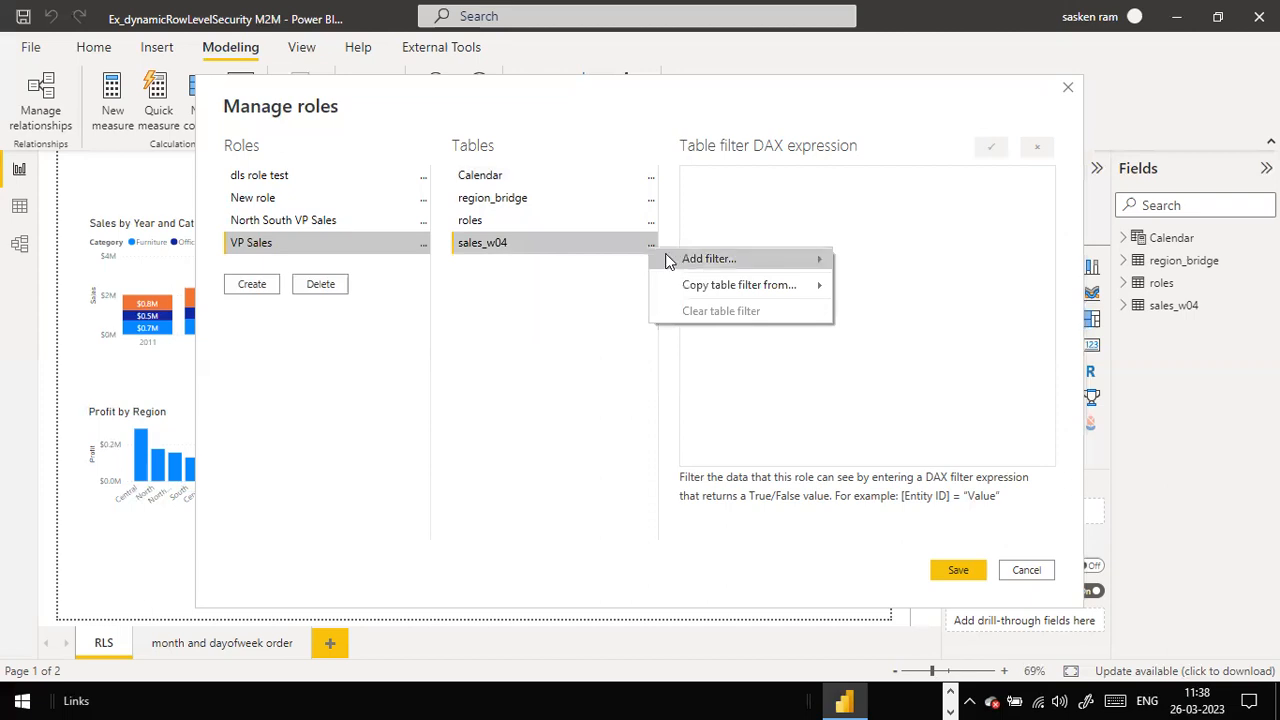
{"action": "mouse_move", "coordinate": [670, 260]}
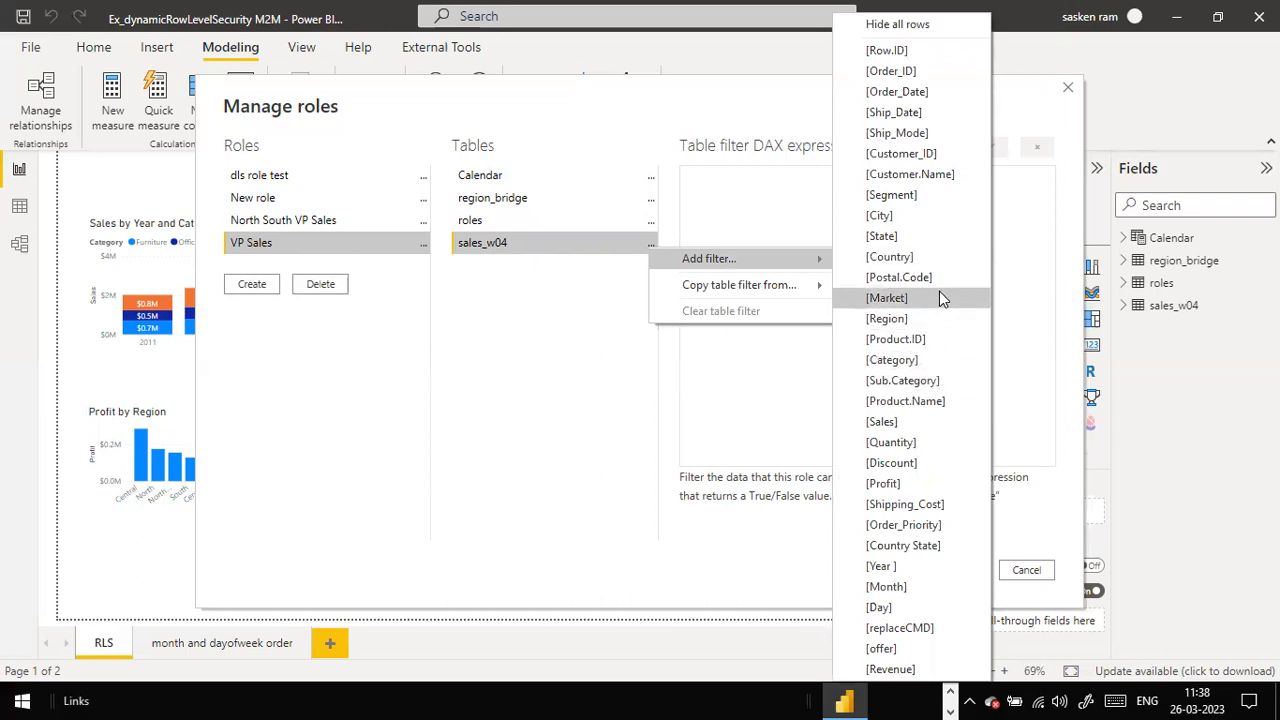
{"action": "left_click", "coordinate": [920, 318]}
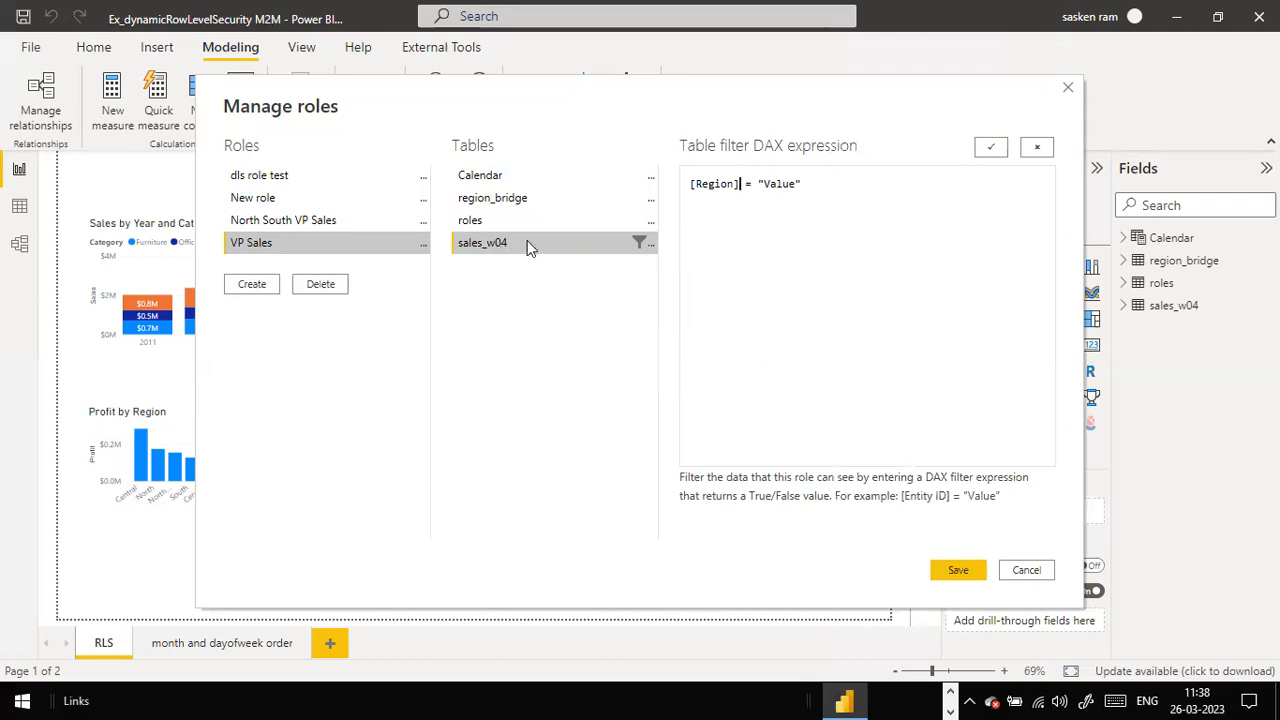
Step: Change the filter value to South and save the VP Sales role
{"action": "double_click", "coordinate": [784, 188]}
{"action": "type", "text": "South"}
{"action": "left_click", "coordinate": [956, 570]}
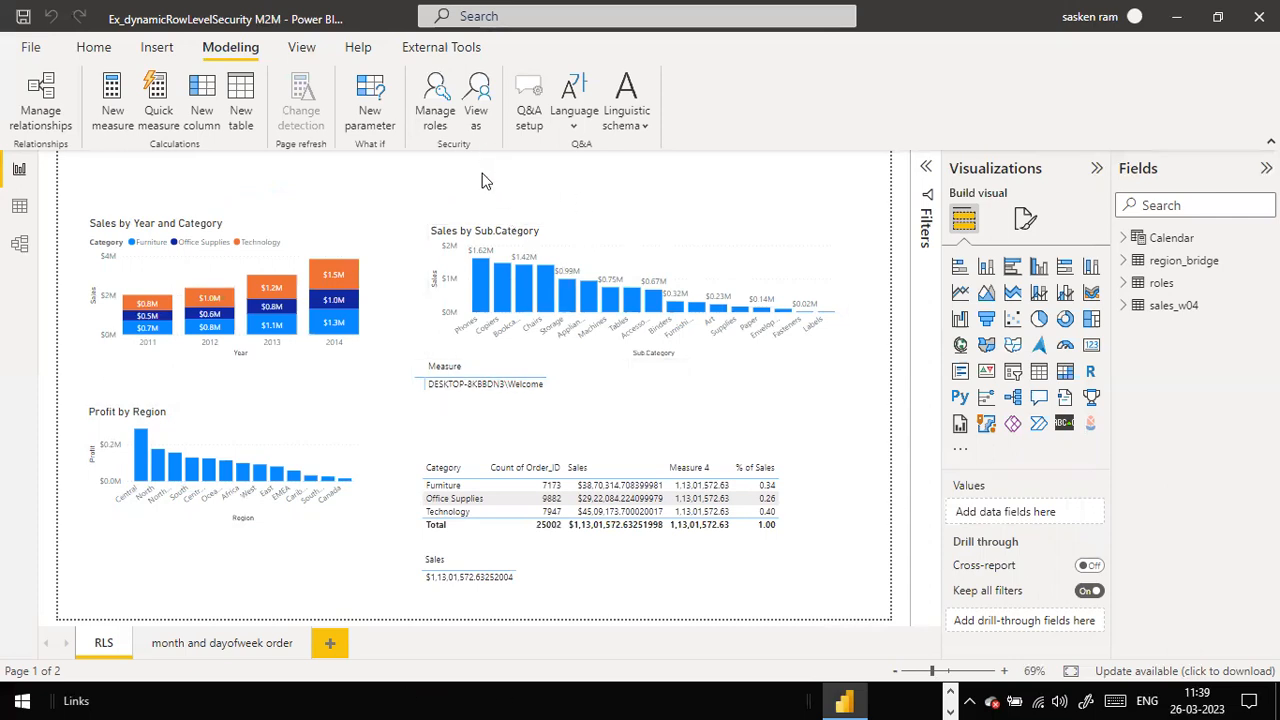
Step: Glance at the RLS steps slide show, then return to the Power BI report
{"action": "key", "text": "alt+Tab"}
{"action": "key", "text": "Tab"}
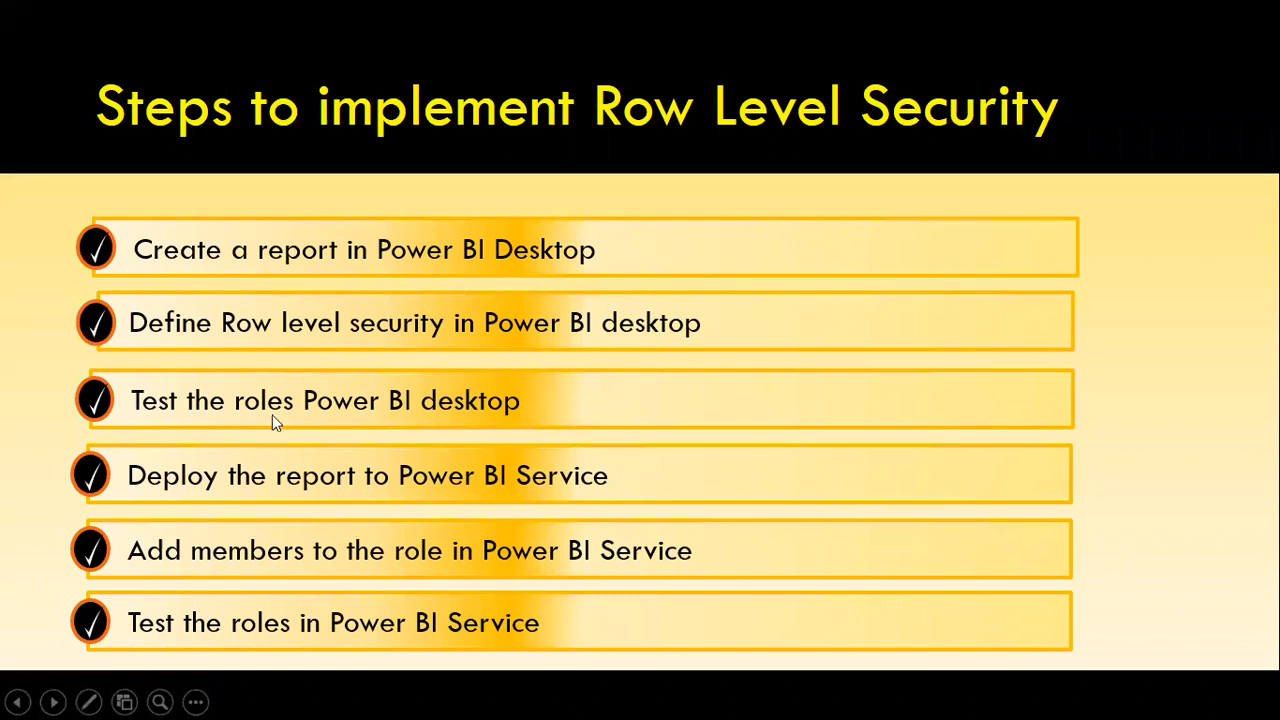
{"action": "key", "text": "alt+Tab"}
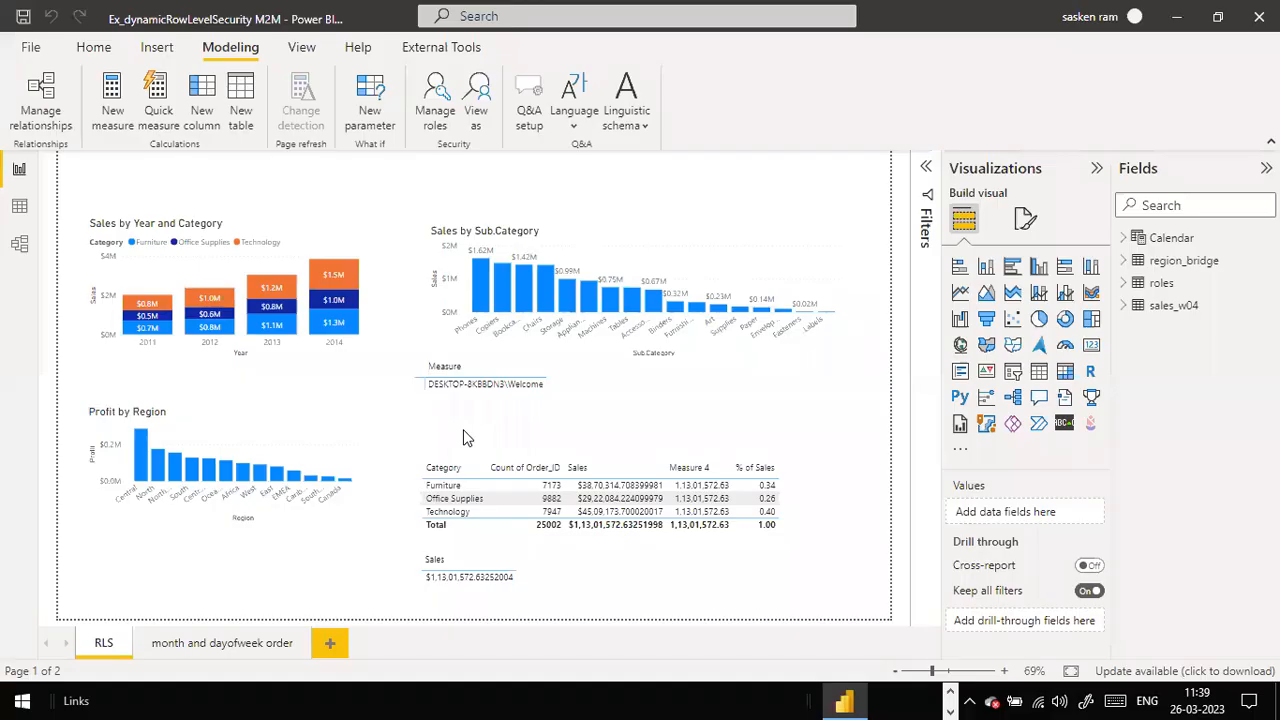
Step: View the report as VP Sales to confirm only South data shows, then stop viewing
{"action": "left_click", "coordinate": [477, 112]}
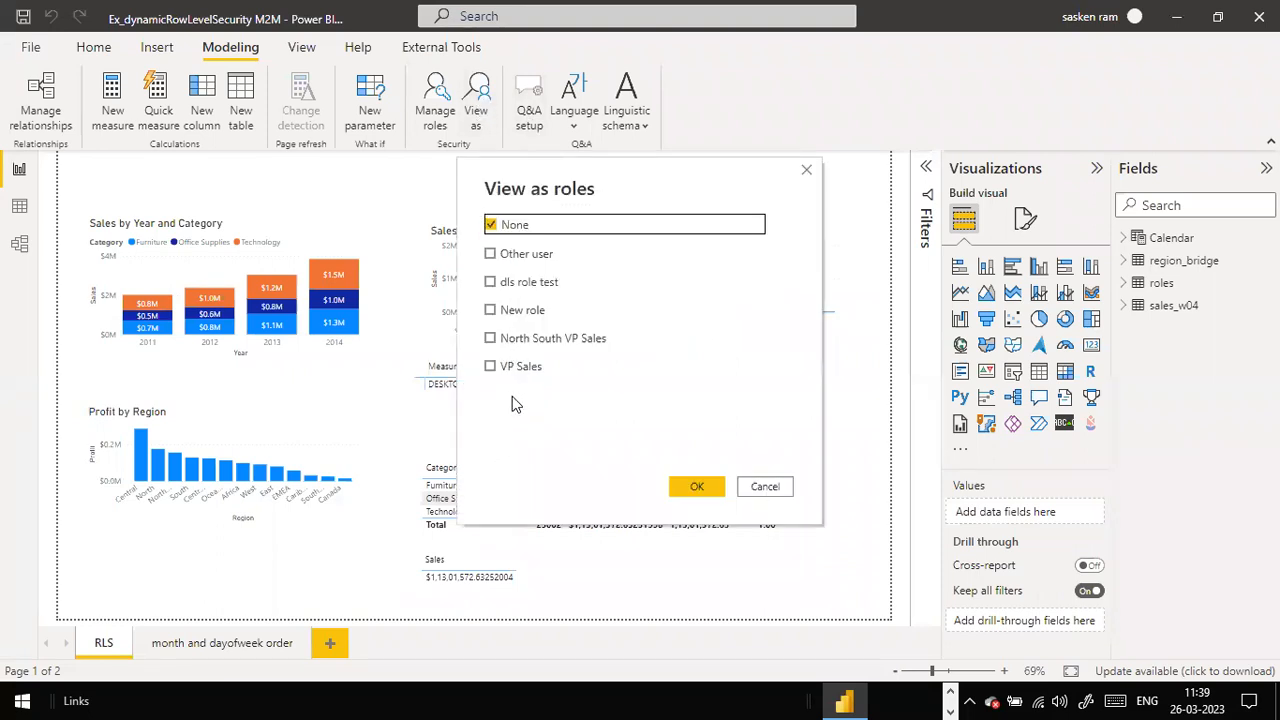
{"action": "left_click", "coordinate": [503, 368]}
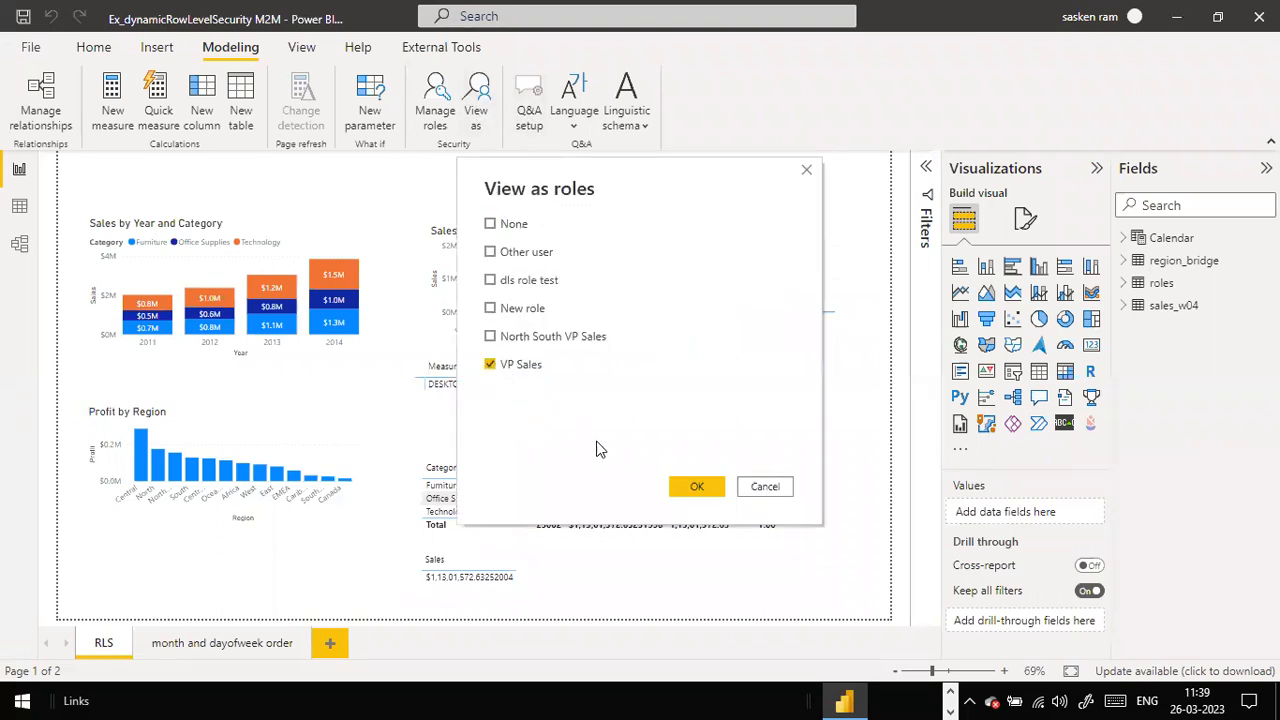
{"action": "left_click", "coordinate": [695, 488]}
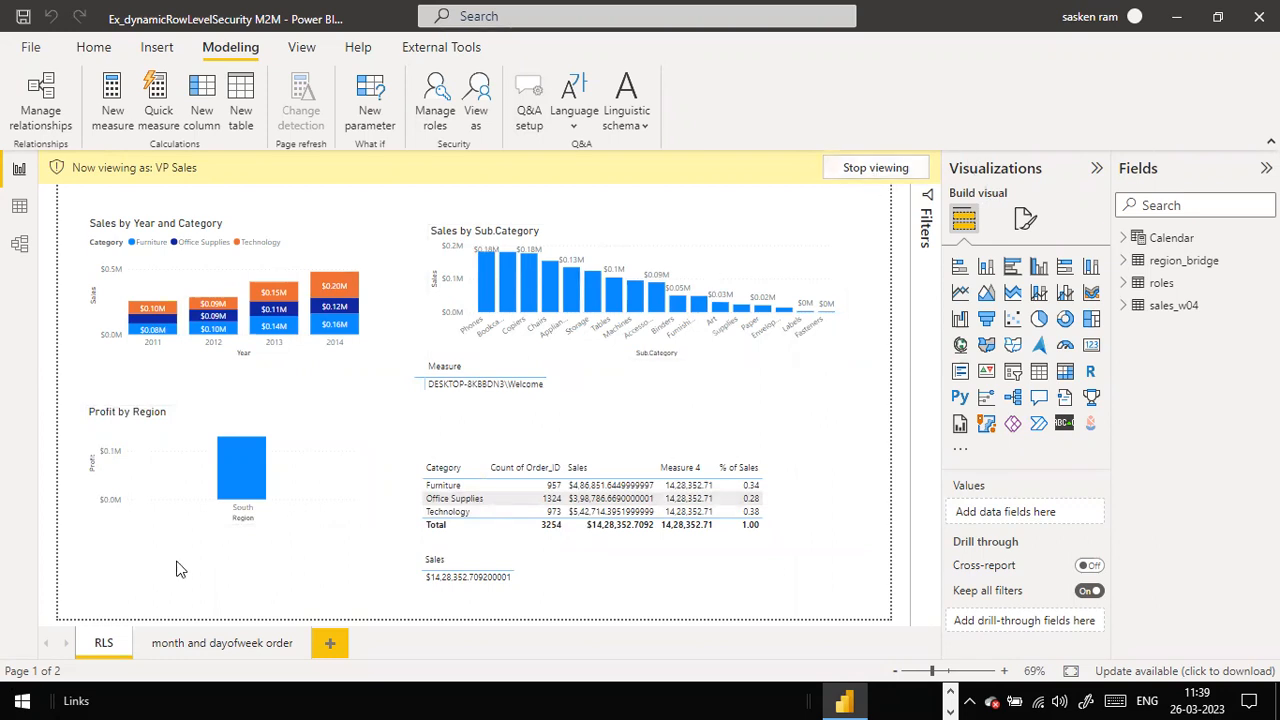
{"action": "left_click", "coordinate": [868, 168]}
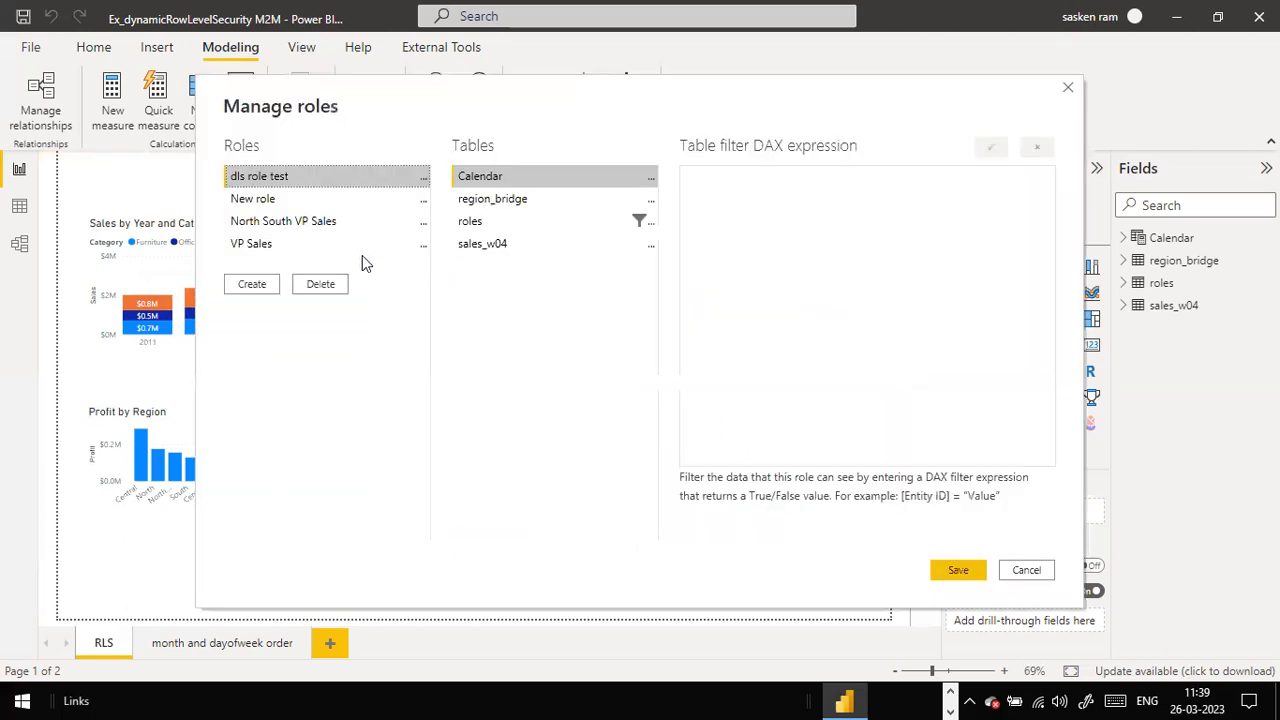
Step: Bring up the VP Sales role's existing filter on sales_w04
{"action": "left_click", "coordinate": [468, 247]}
{"action": "left_click", "coordinate": [651, 245]}
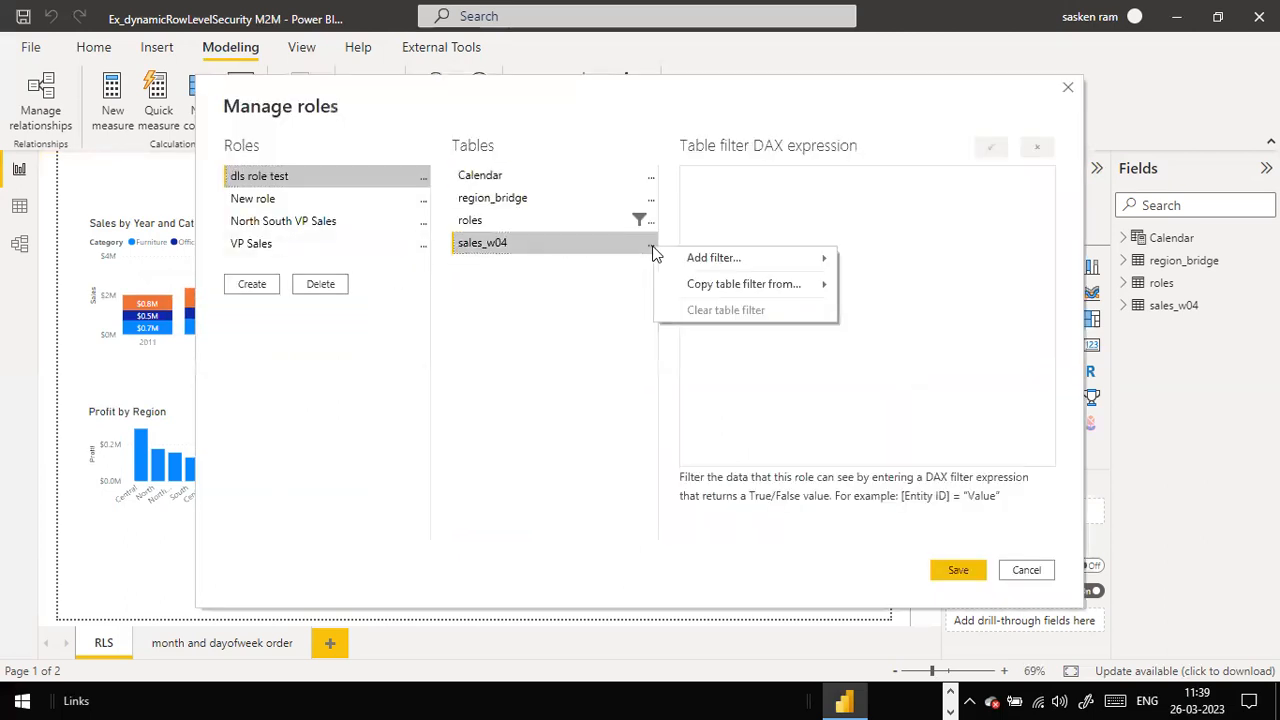
{"action": "left_click", "coordinate": [705, 257]}
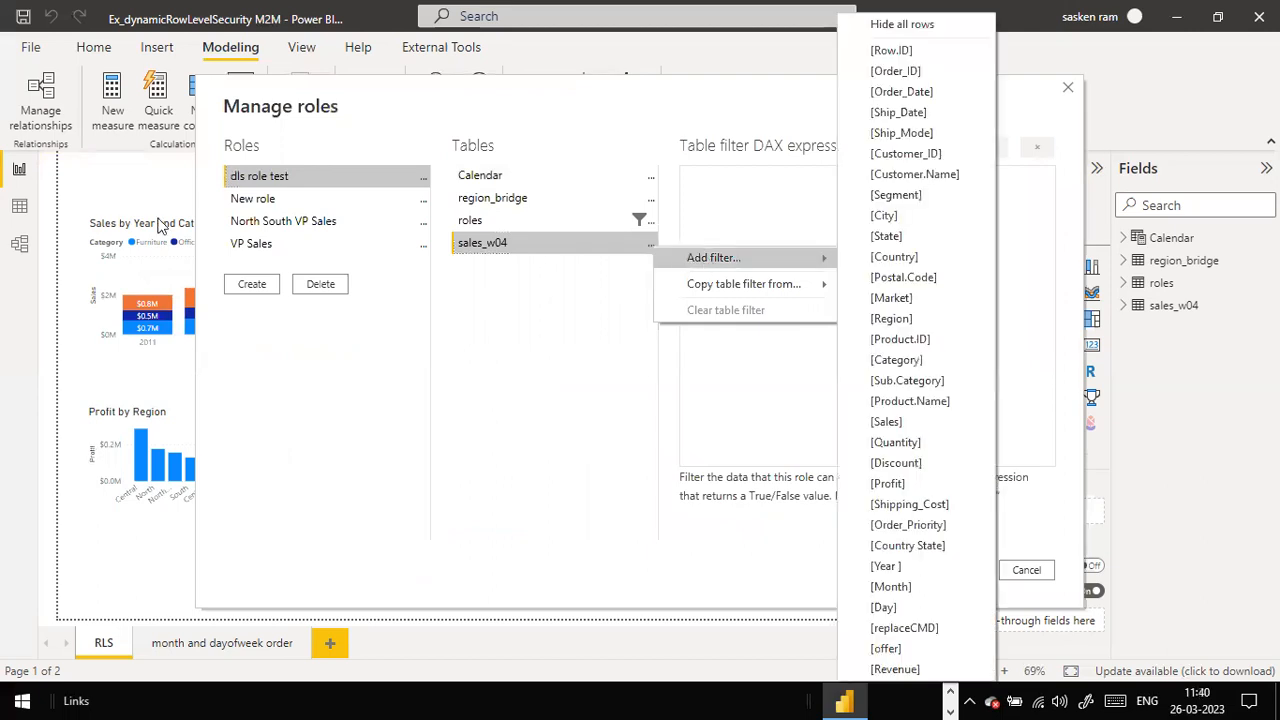
{"action": "left_click", "coordinate": [249, 253]}
{"action": "left_click", "coordinate": [491, 248]}
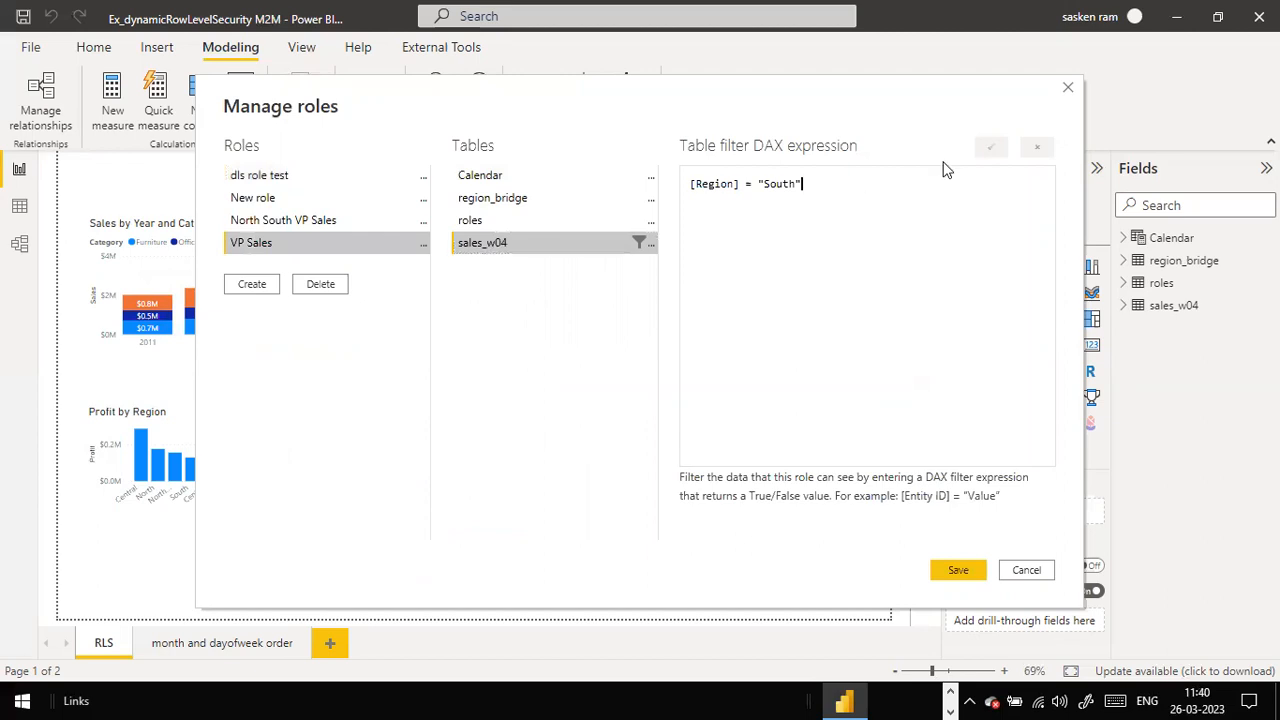
Step: Extend the filter to [Region] = "South" || [Region] = "North" and save
{"action": "key", "text": "ctrl+a"}
{"action": "key", "text": "ctrl+c"}
{"action": "key", "text": "End"}
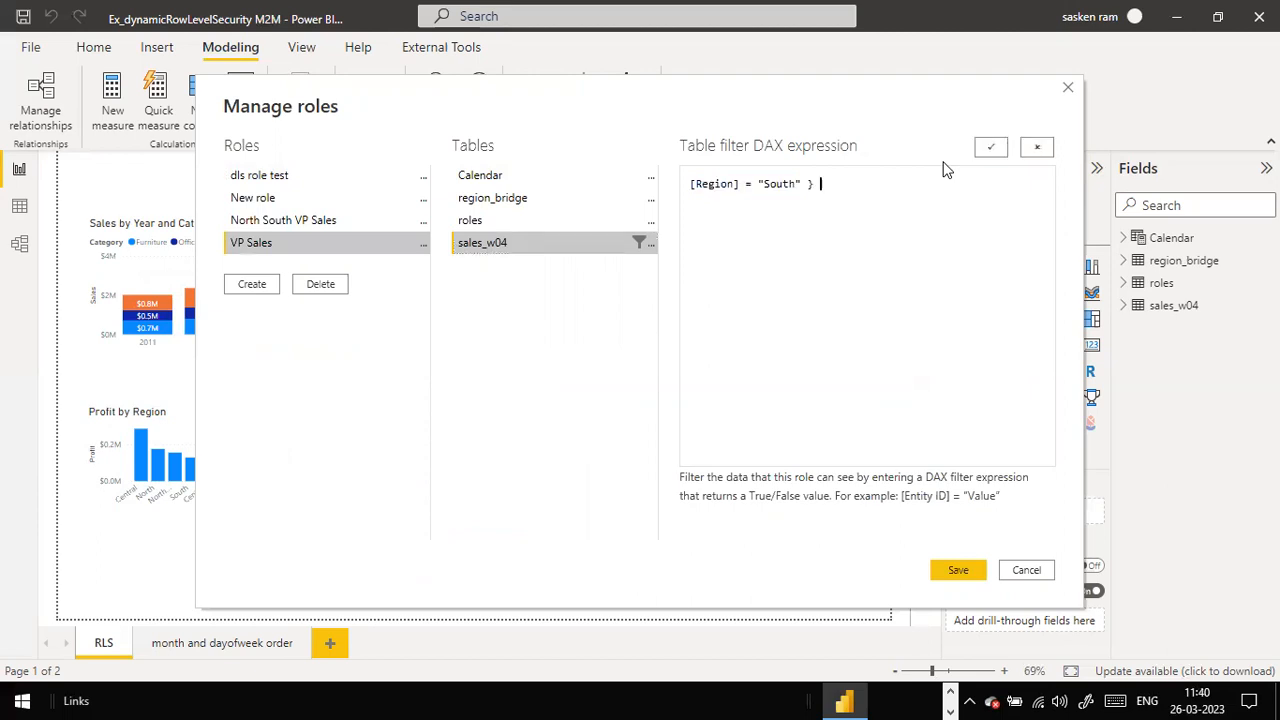
{"action": "type", "text": "||"}
{"action": "key", "text": "ctrl+v"}
{"action": "key", "text": "Left"}
{"action": "key", "text": "BackSpace"}
{"action": "key", "text": "BackSpace"}
{"action": "key", "text": "BackSpace"}
{"action": "key", "text": "BackSpace"}
{"action": "key", "text": "BackSpace"}
{"action": "type", "text": "North"}
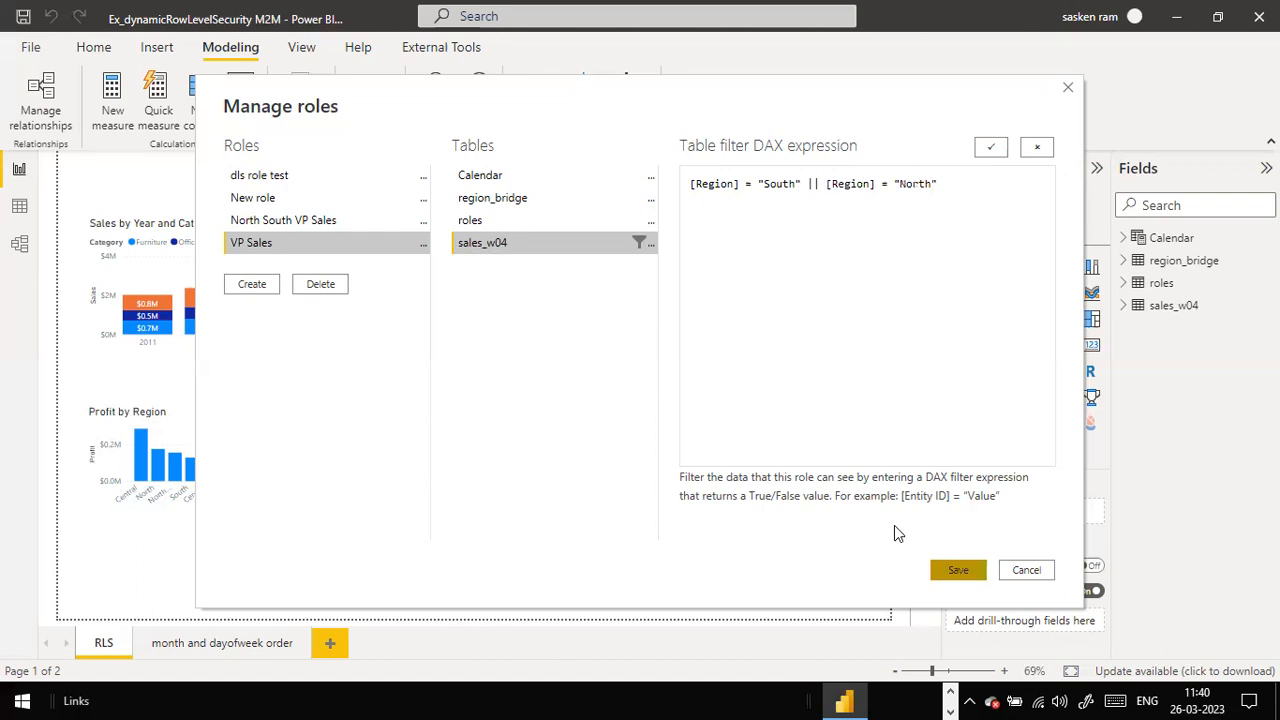
{"action": "left_click", "coordinate": [957, 569]}
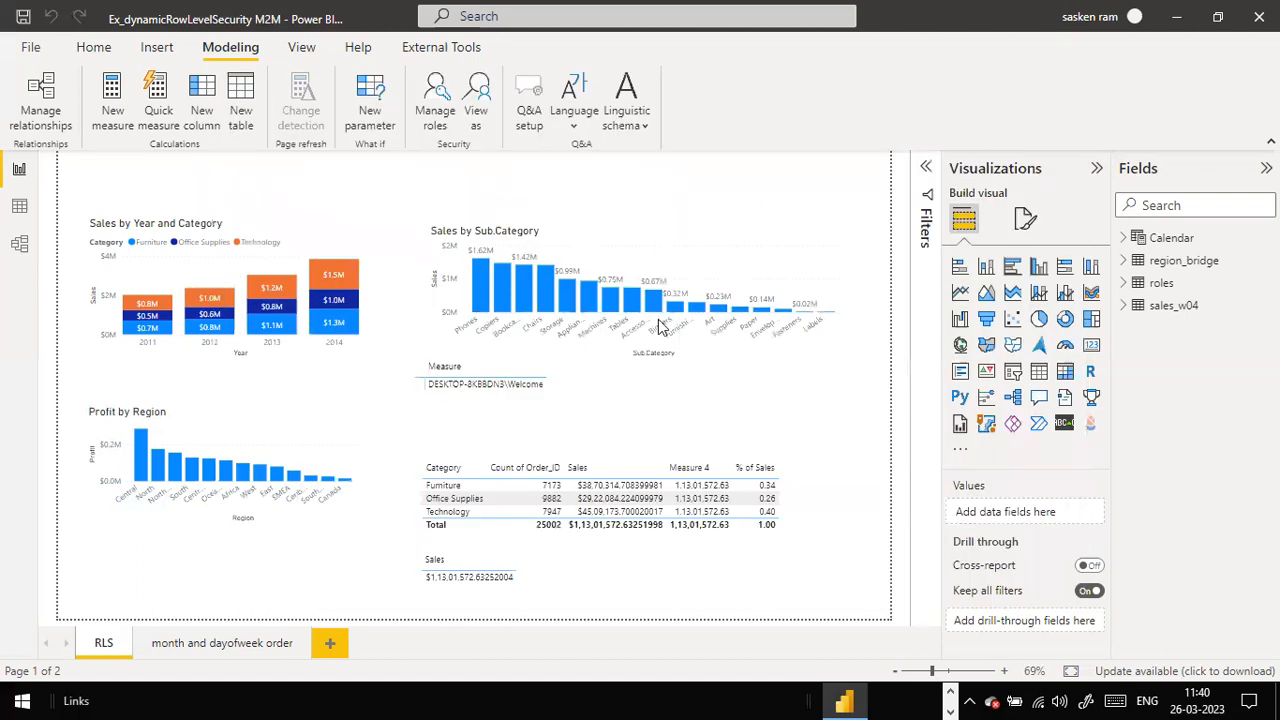
{"action": "left_click", "coordinate": [477, 95]}
{"action": "left_click", "coordinate": [476, 104]}
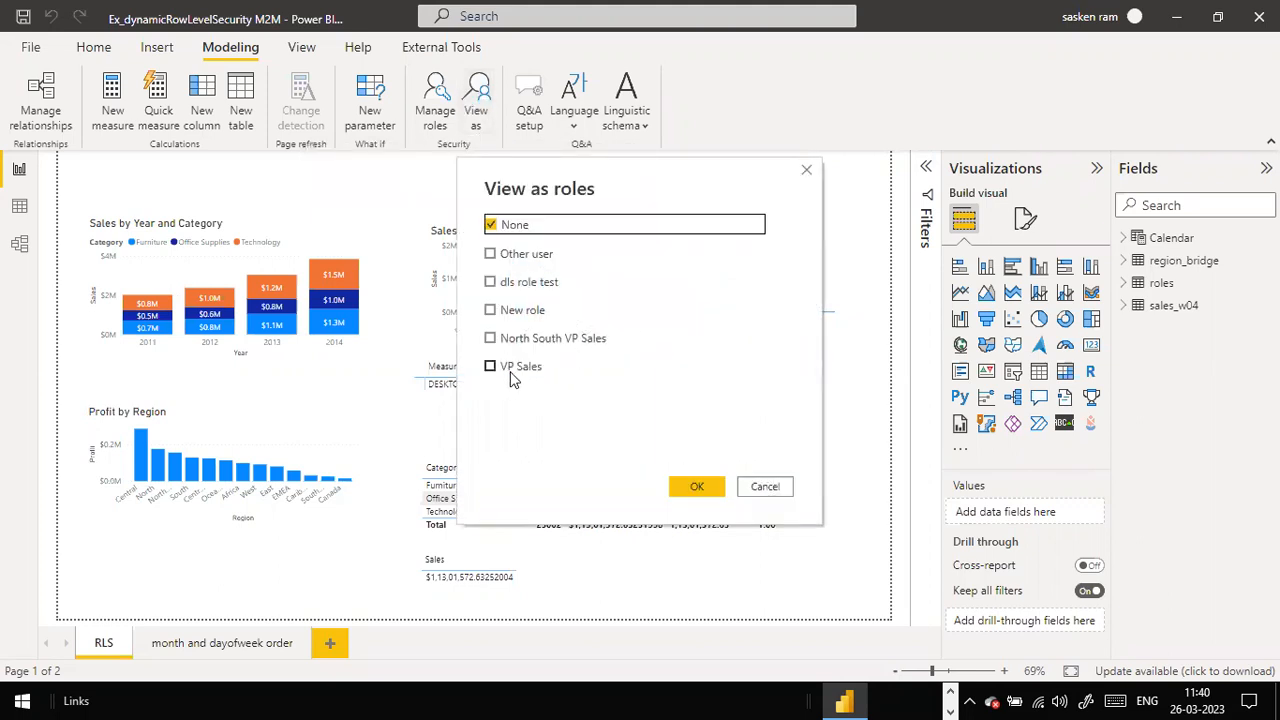
{"action": "left_click", "coordinate": [490, 365]}
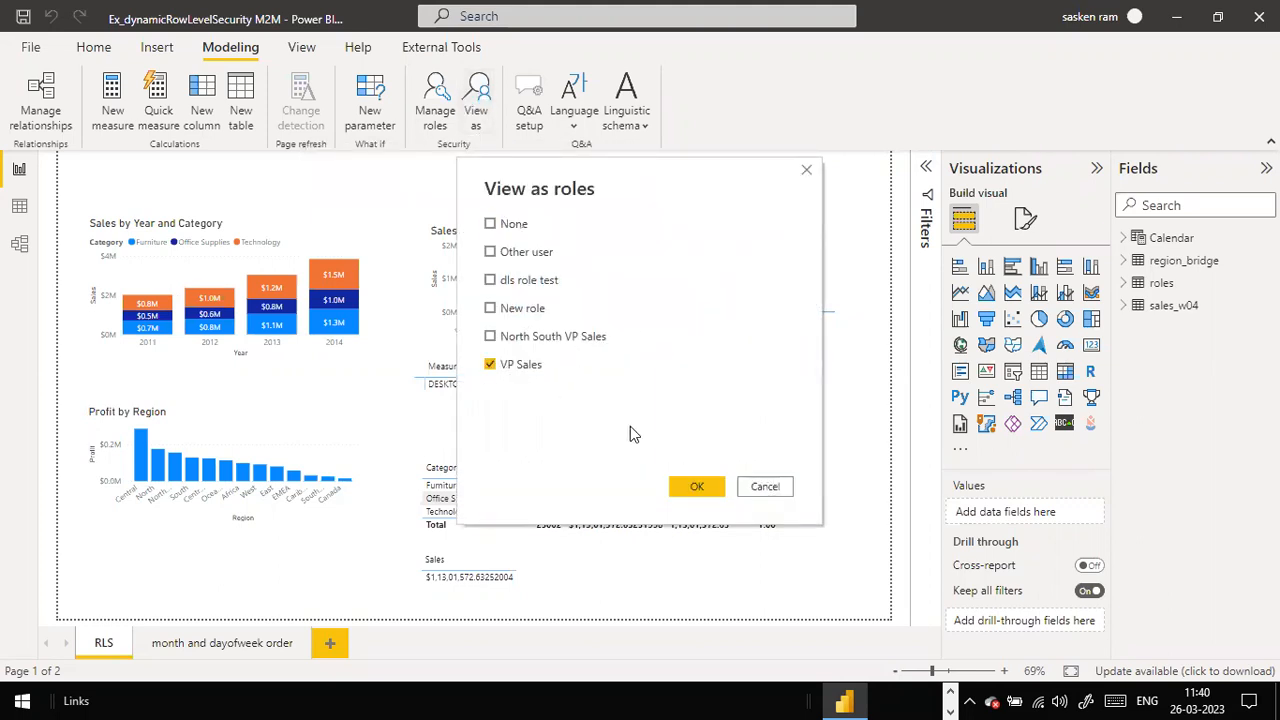
{"action": "left_click", "coordinate": [697, 488]}
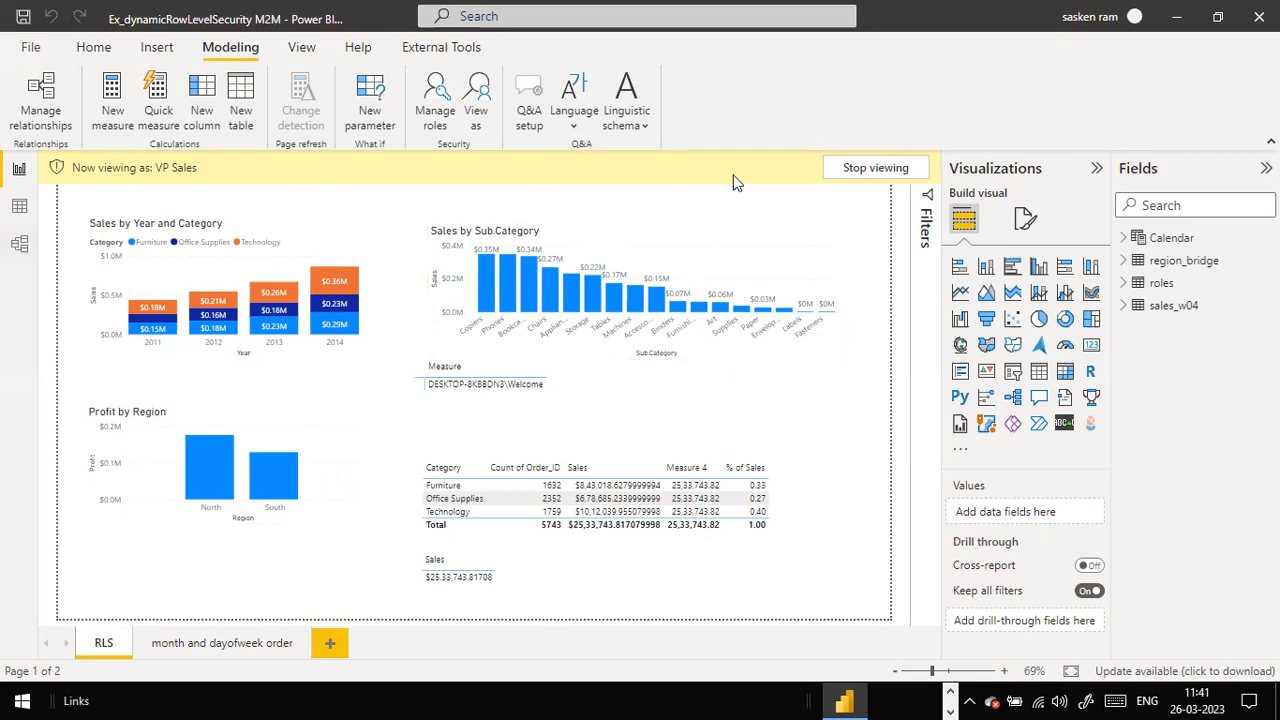
{"action": "left_click", "coordinate": [866, 172]}
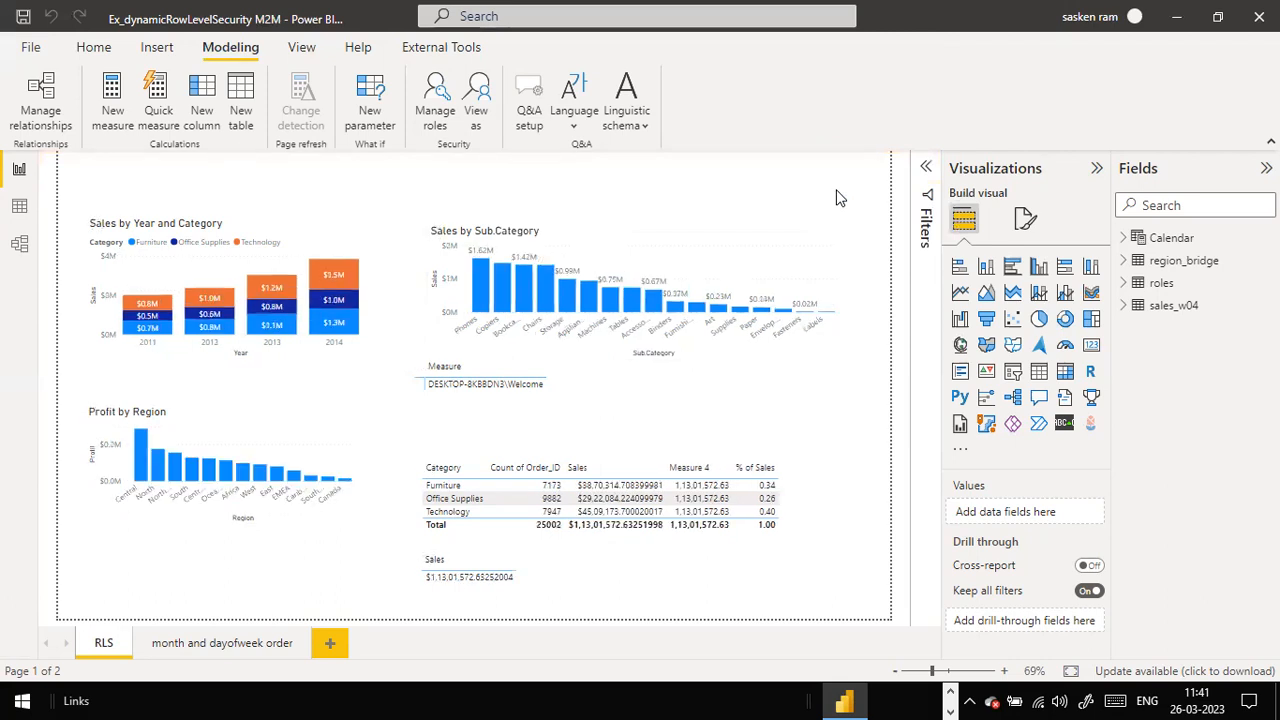
Step: Check the File menu and Home ribbon, then view the RLS steps slide and come back
{"action": "left_click", "coordinate": [33, 50]}
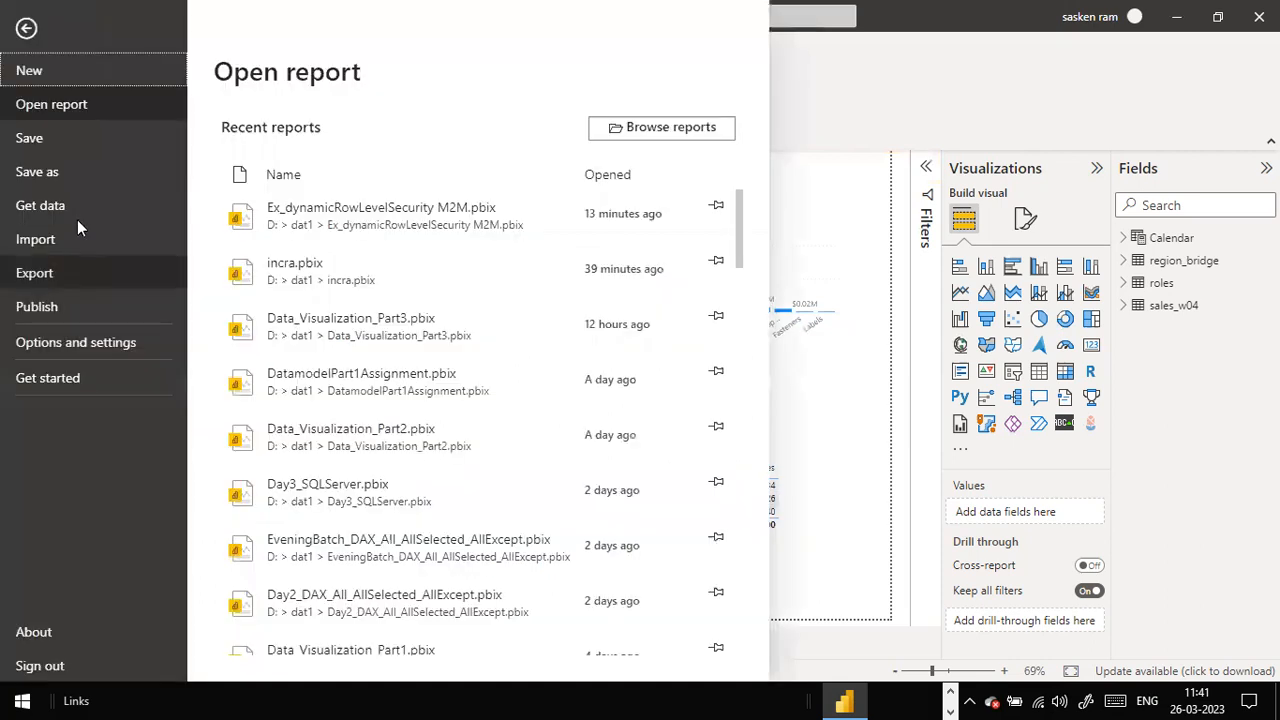
{"action": "left_click", "coordinate": [60, 143]}
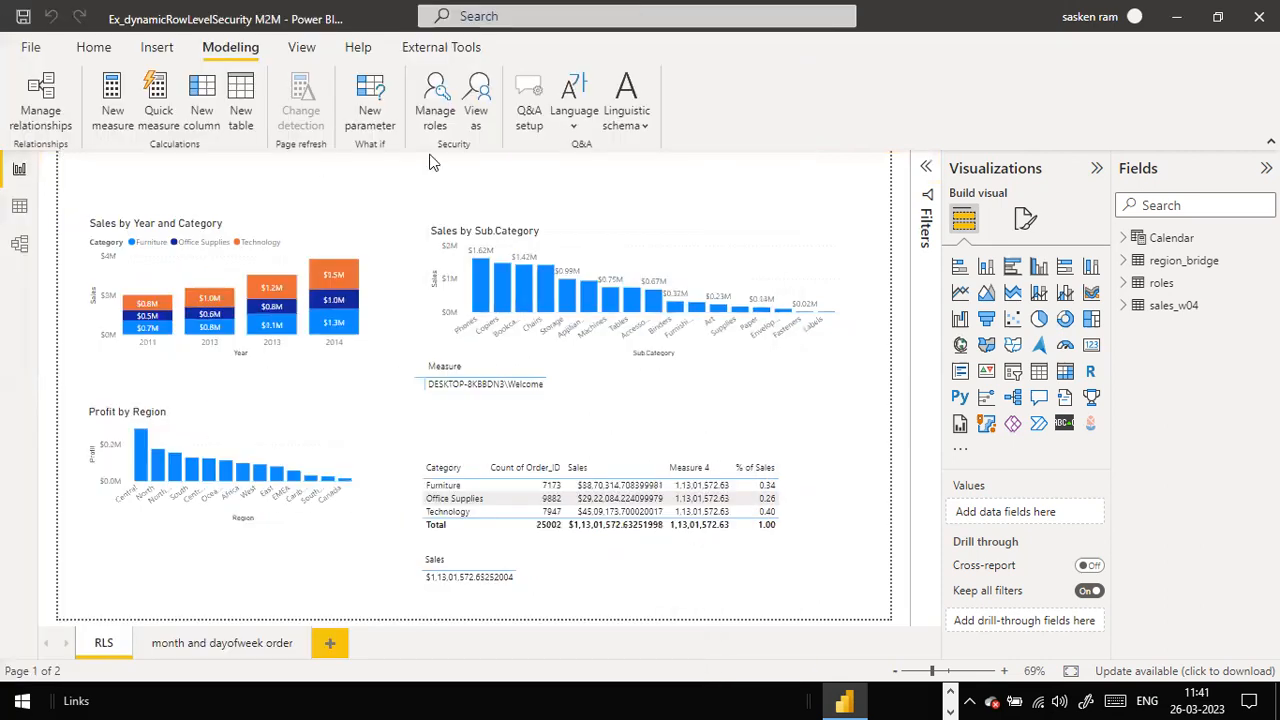
{"action": "left_click", "coordinate": [94, 48]}
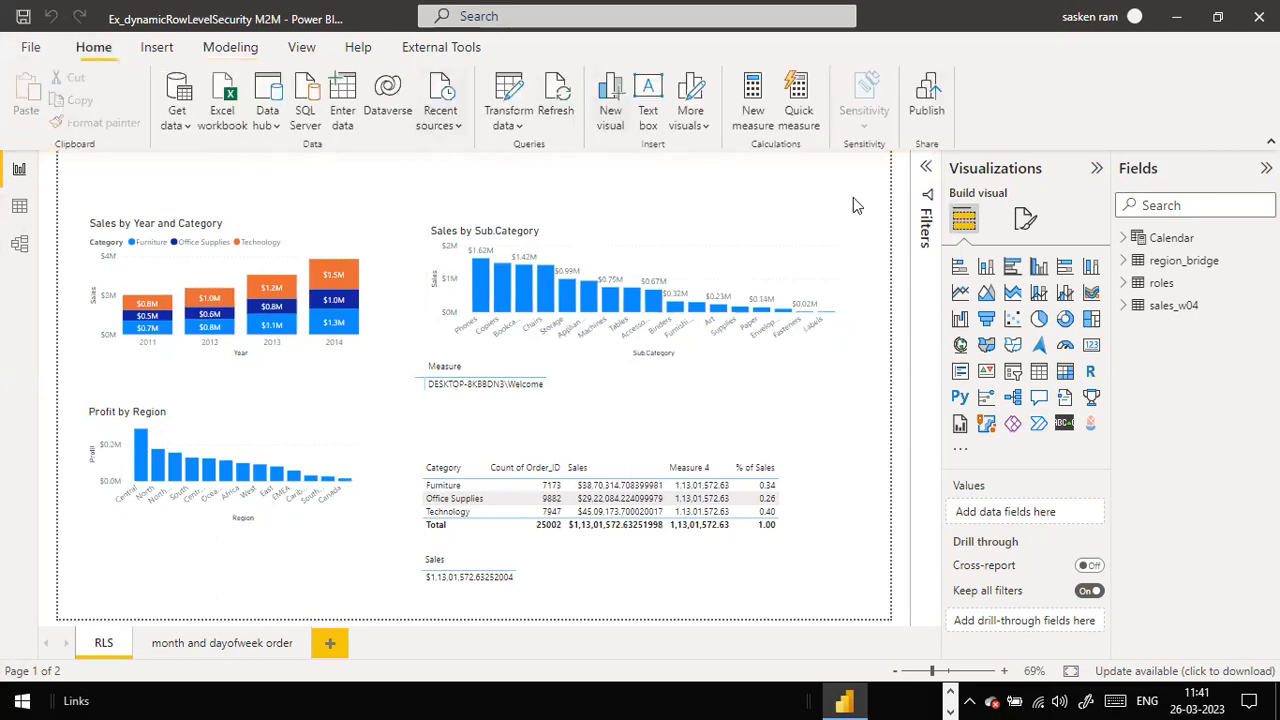
{"action": "key", "text": "alt+Tab"}
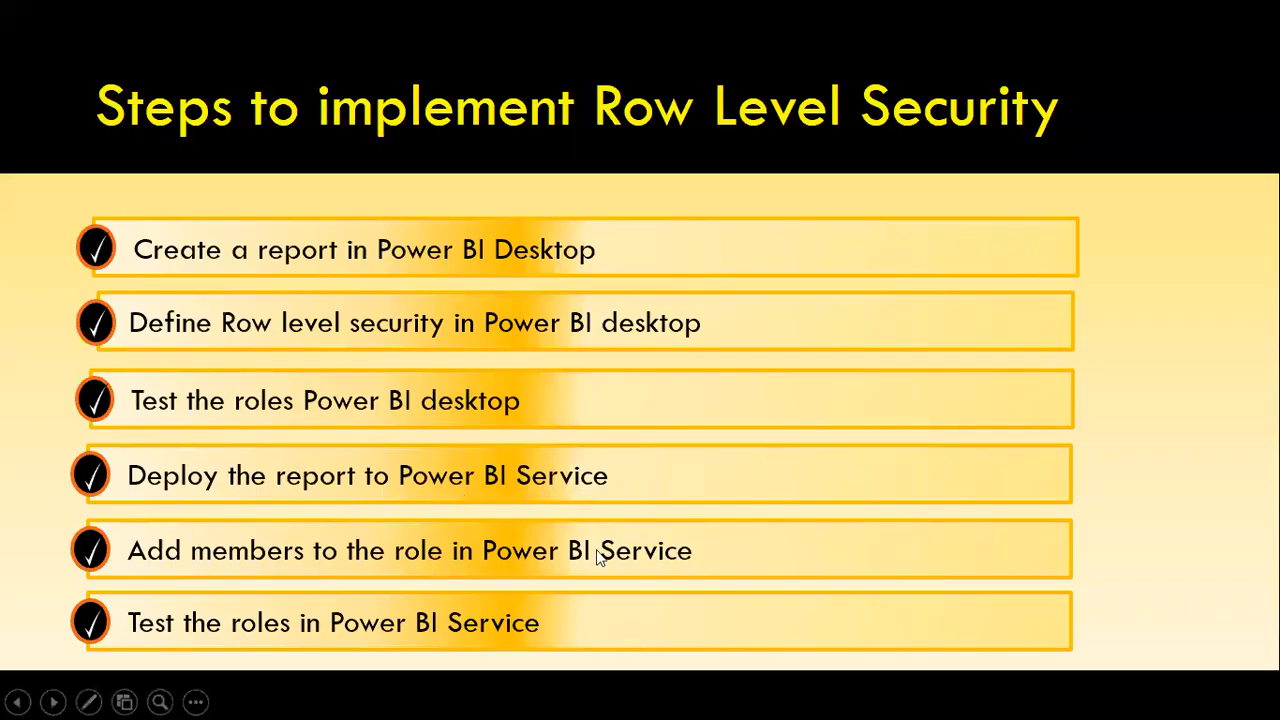
{"action": "key", "text": "alt+Tab"}
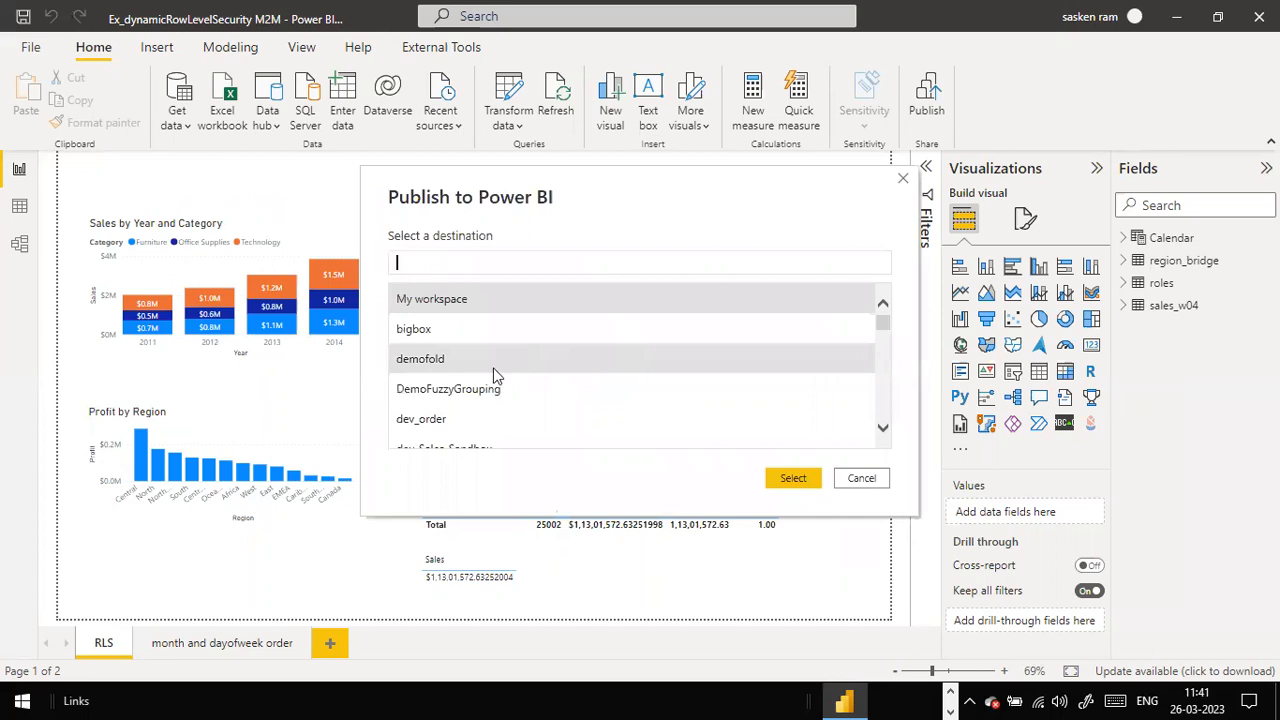
Step: Publish the report to the dev_order workspace and dismiss the success message
{"action": "scroll", "coordinate": [496, 374], "scroll_direction": "down", "scroll_amount": 1}
{"action": "left_click", "coordinate": [449, 398]}
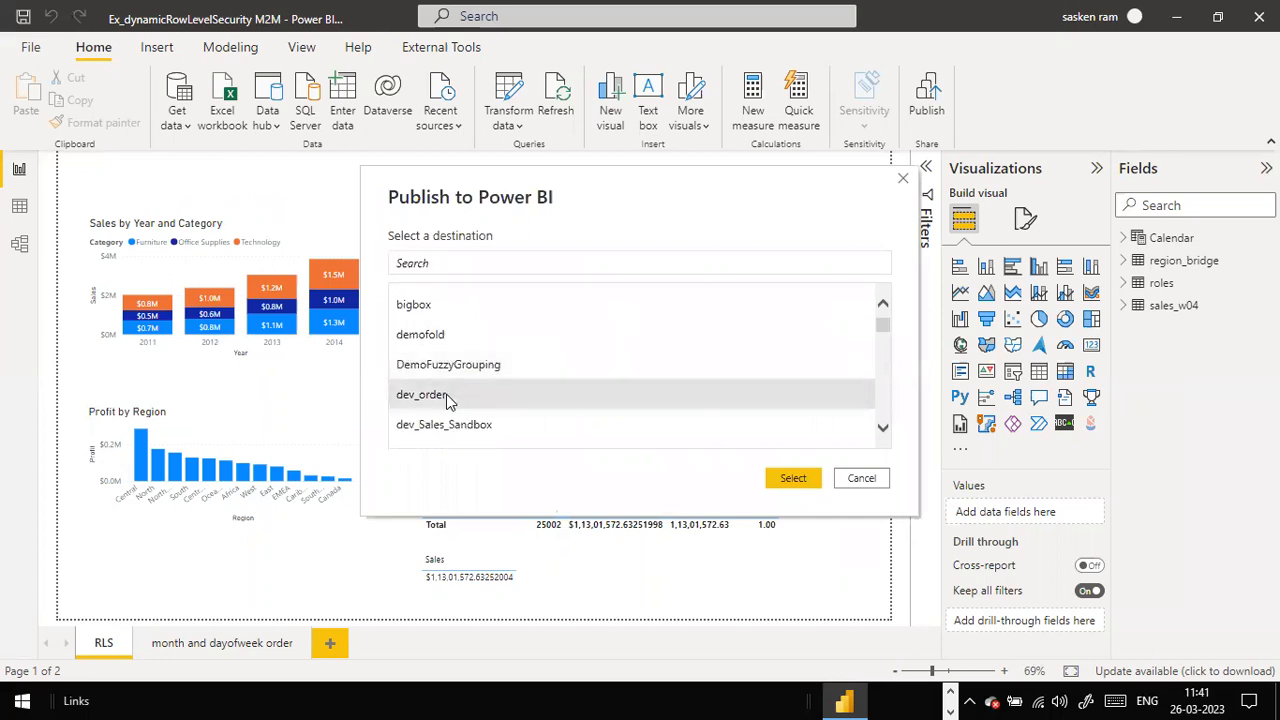
{"action": "left_click", "coordinate": [793, 478]}
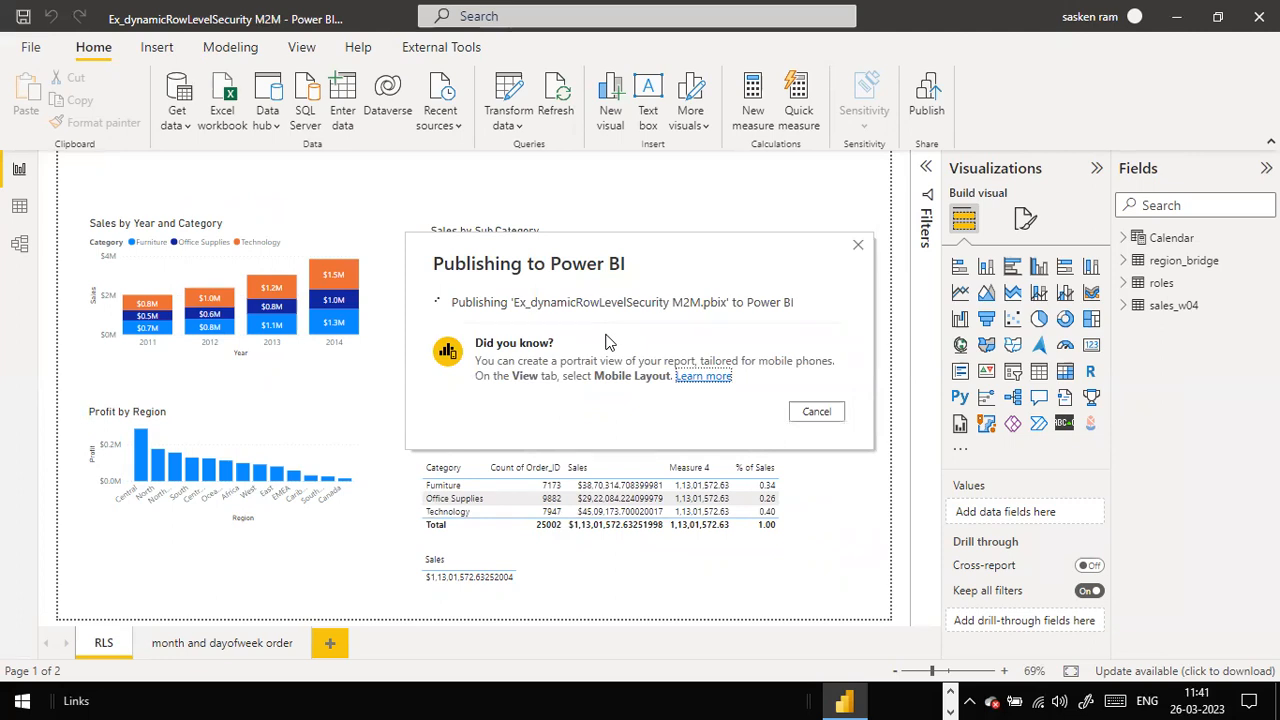
{"action": "left_click", "coordinate": [820, 467]}
Step: Switch to Chrome and load app.powerbi.com in a new tab
{"action": "key", "text": "alt+Tab"}
{"action": "key", "text": "alt+Tab"}
{"action": "key", "text": "alt+Tab"}
{"action": "key", "text": "alt+Tab"}
{"action": "key", "text": "alt+Tab"}
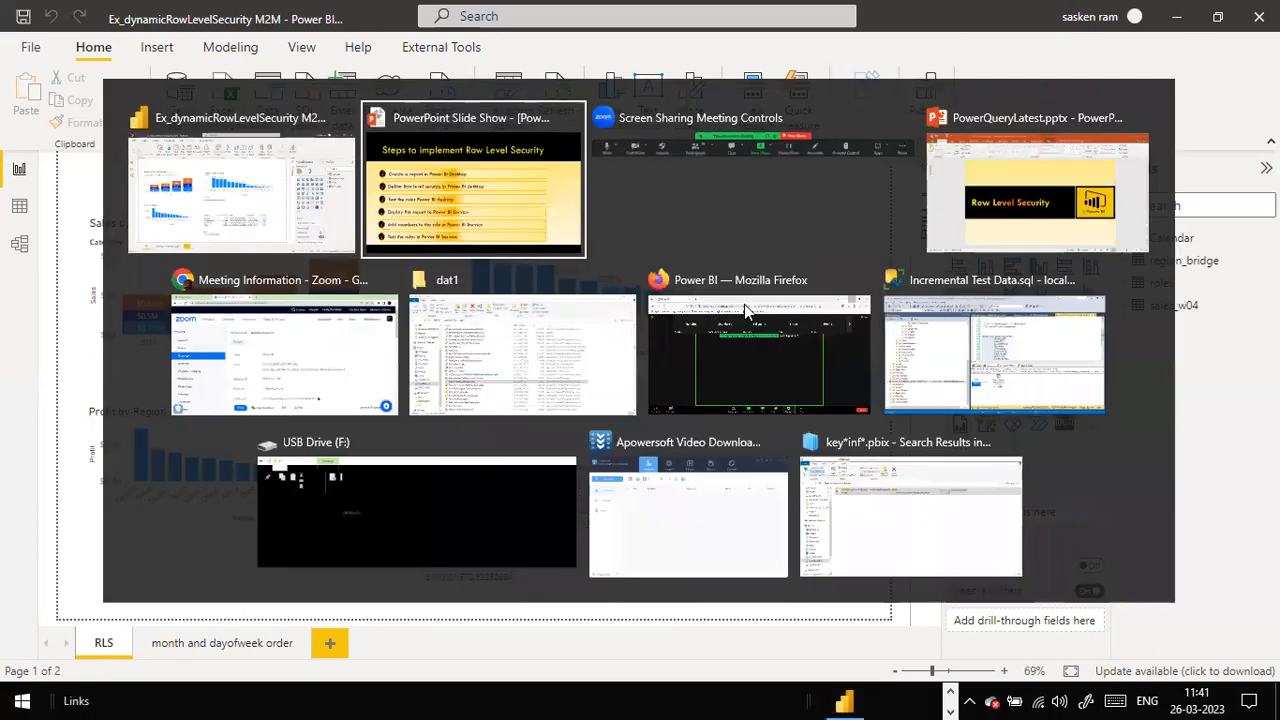
{"action": "key", "text": "alt+shift+Tab"}
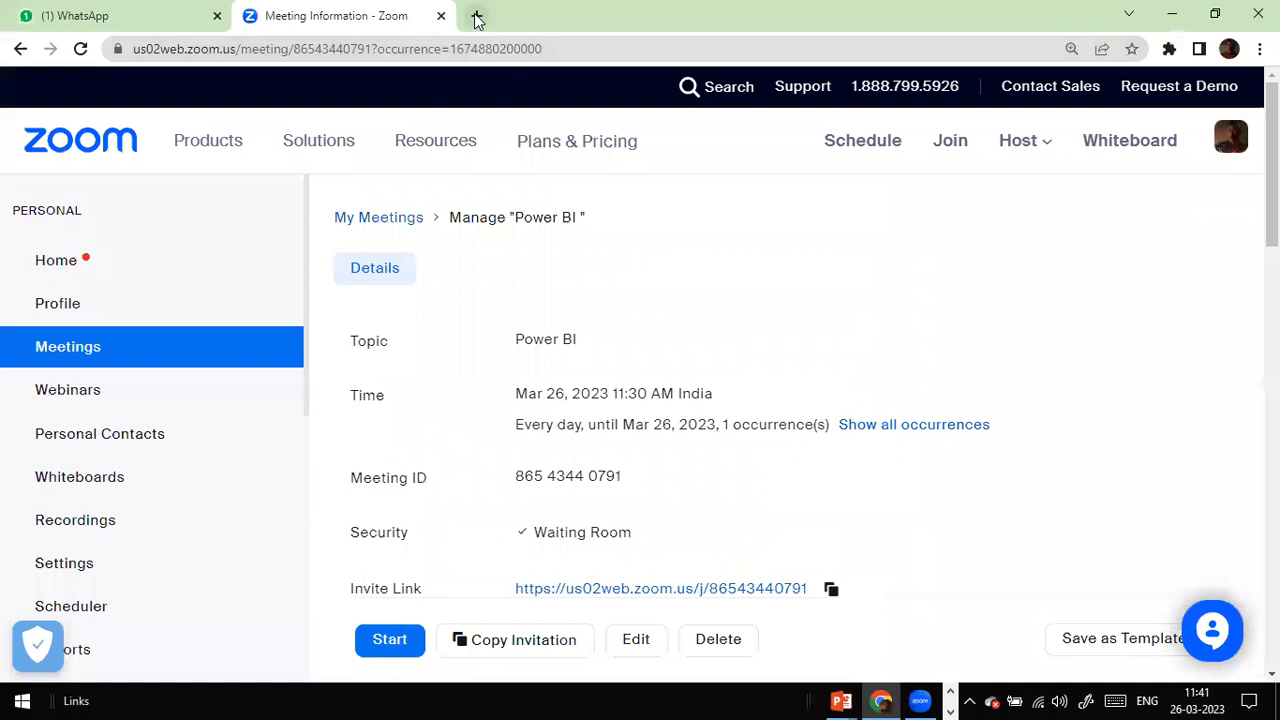
{"action": "left_click", "coordinate": [477, 17]}
{"action": "type", "text": "app.powerbi.com"}
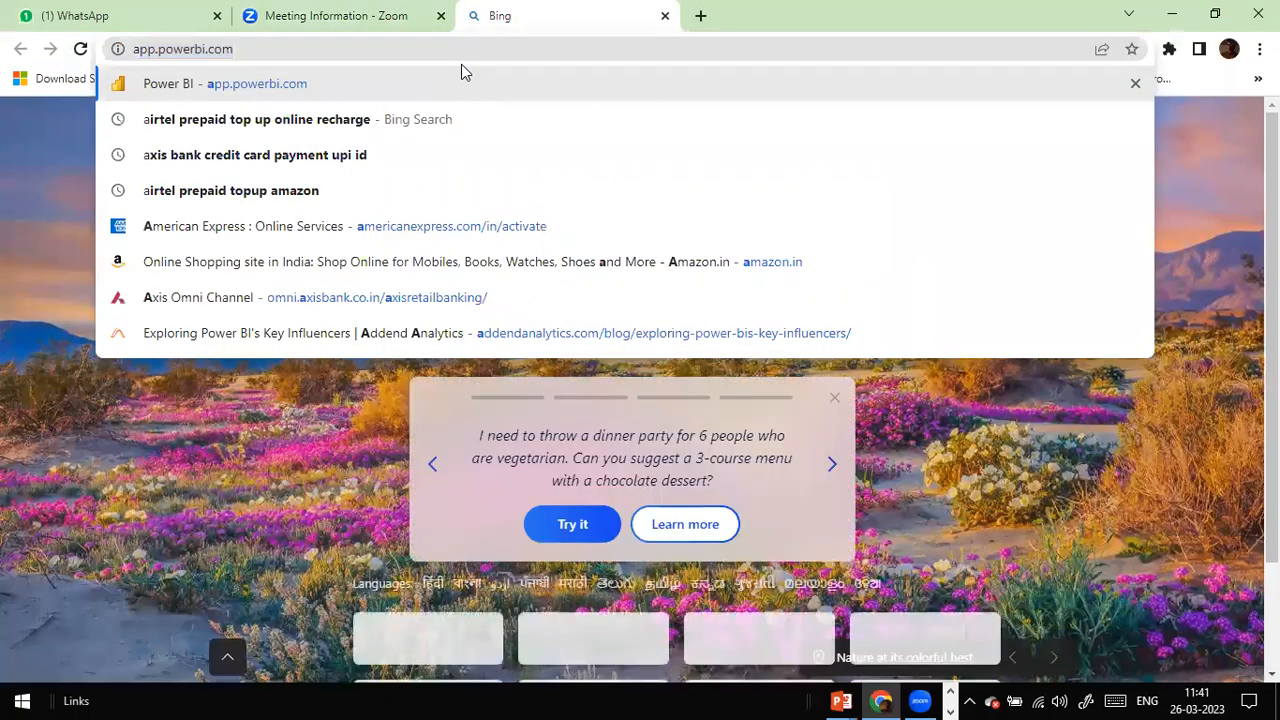
{"action": "key", "text": "Return"}
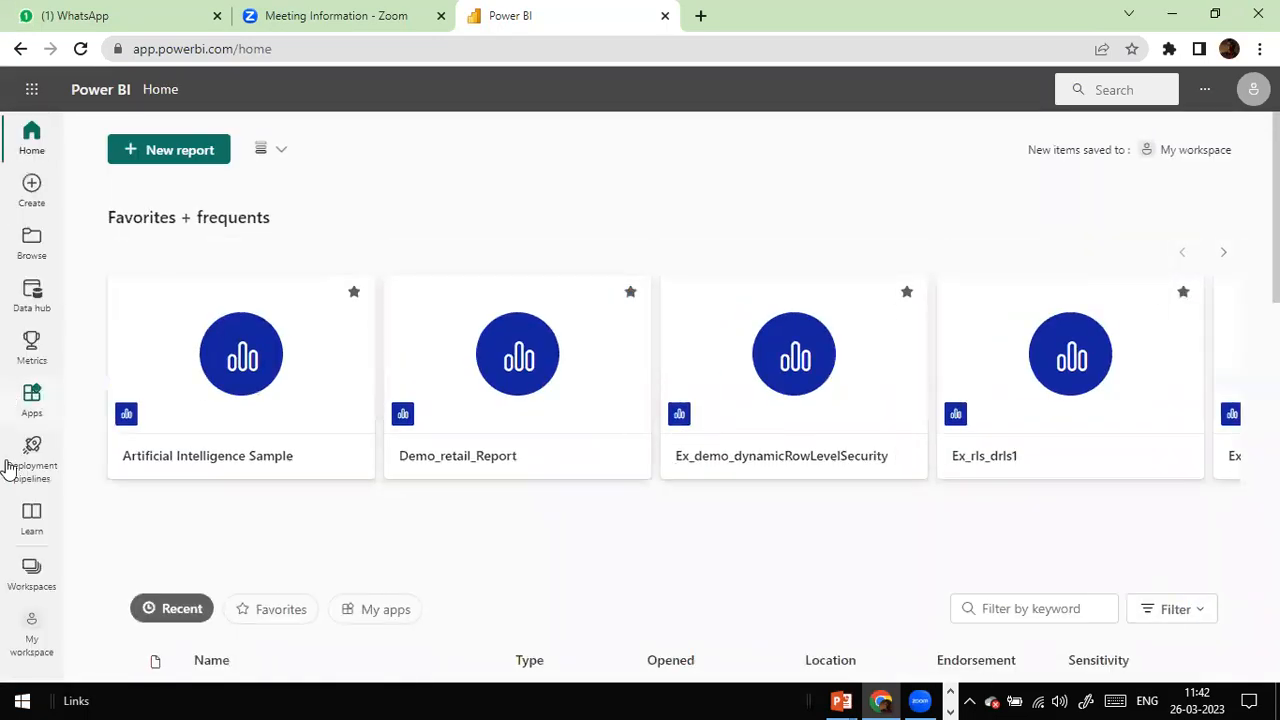
Step: Go to the dev_order workspace and open Ex_demo_dynamicRowLevelSecurity in a new tab
{"action": "left_click", "coordinate": [31, 580]}
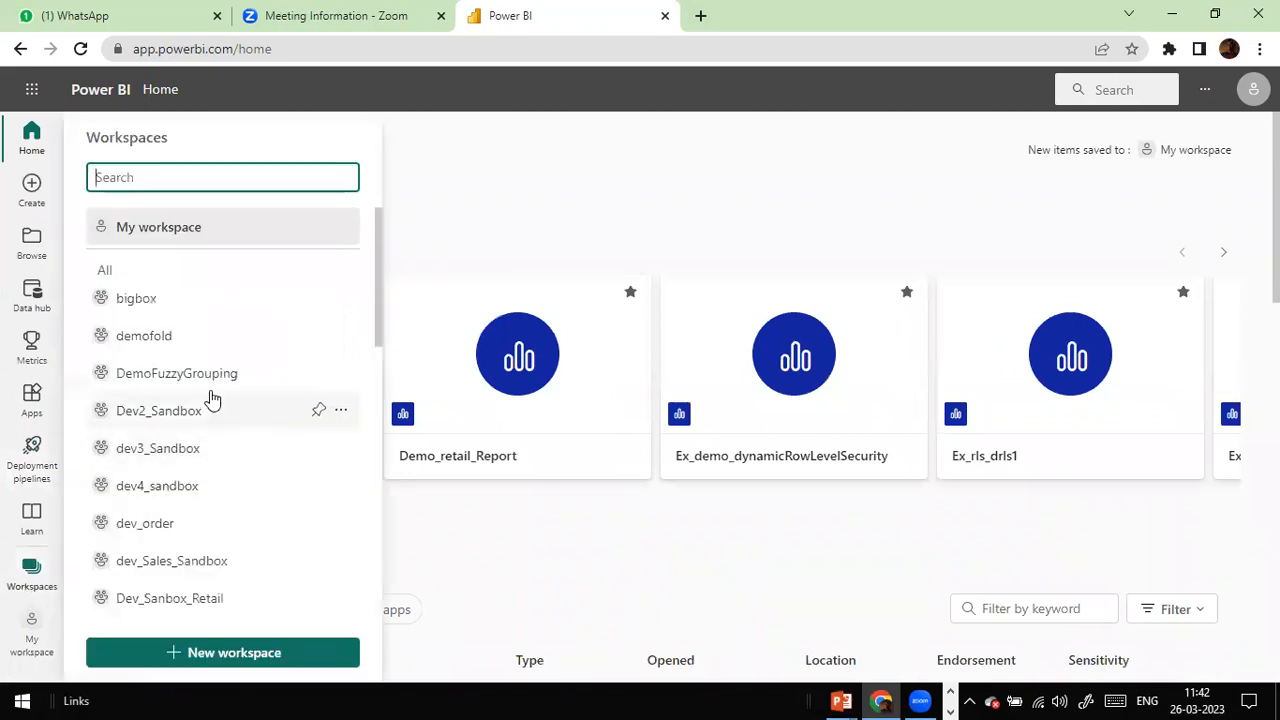
{"action": "left_click", "coordinate": [162, 531]}
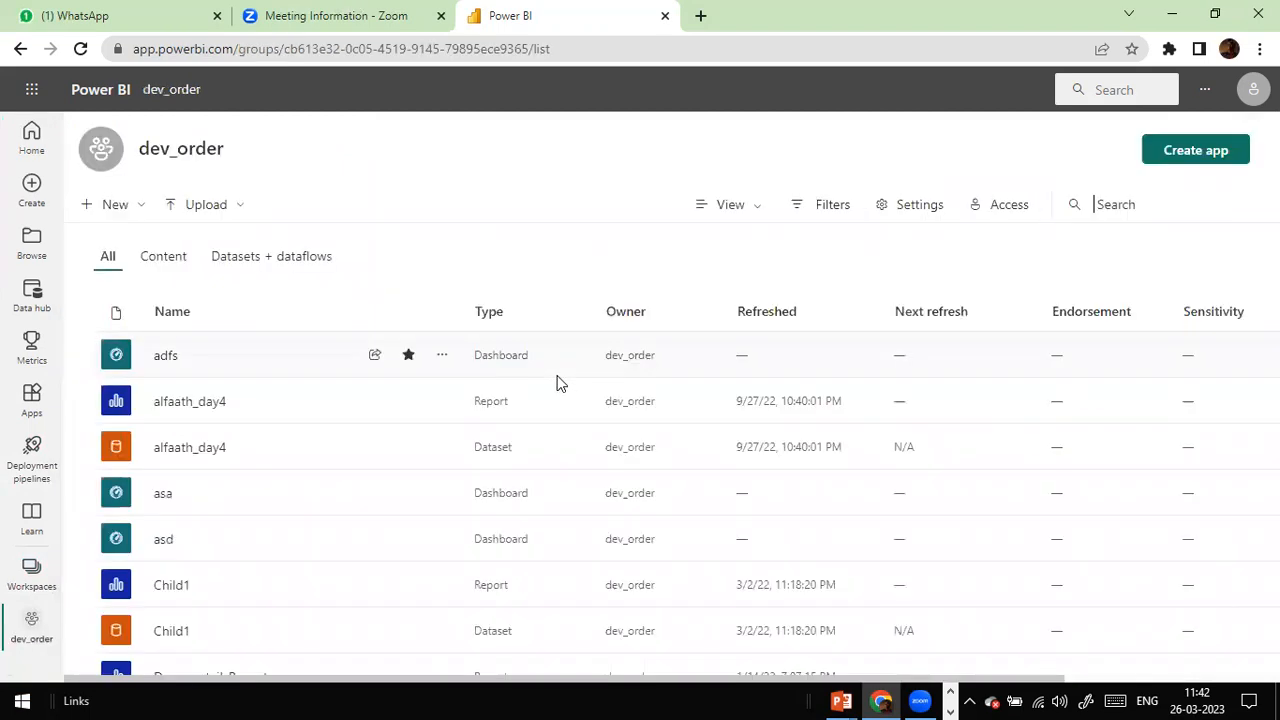
{"action": "scroll", "coordinate": [548, 398], "scroll_direction": "down", "scroll_amount": 2}
{"action": "scroll", "coordinate": [548, 398], "scroll_direction": "up", "scroll_amount": 1}
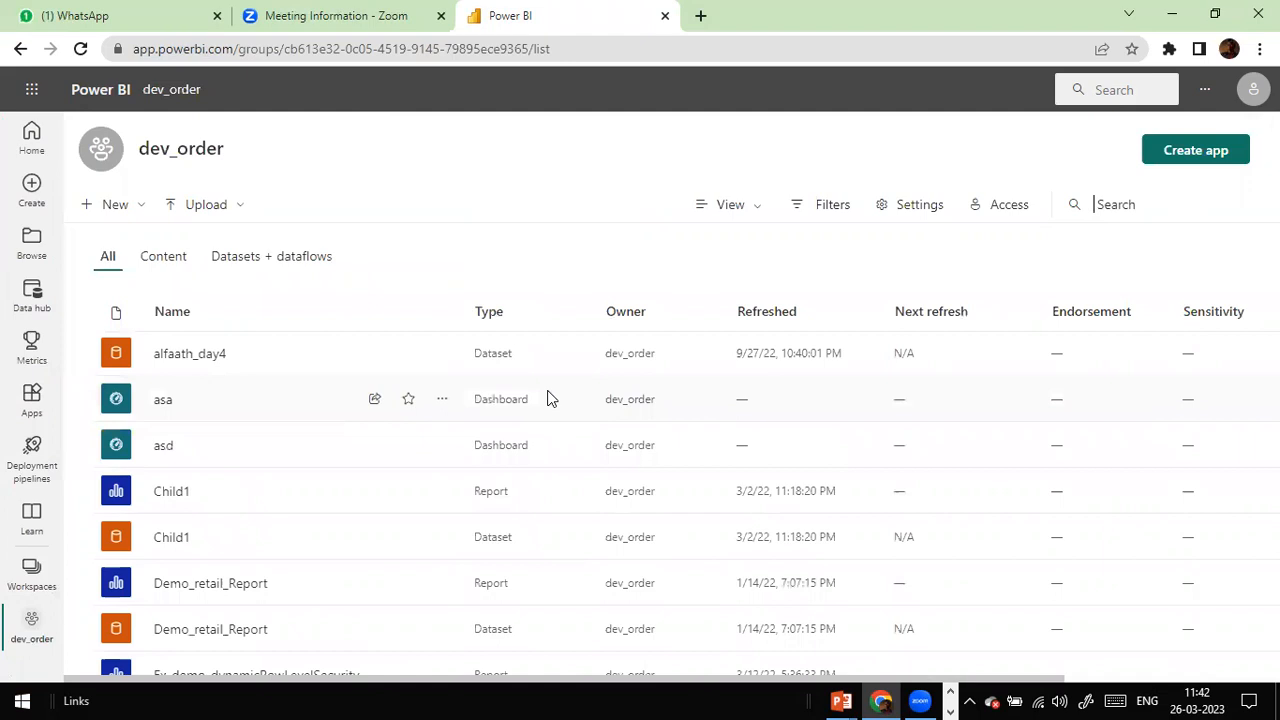
{"action": "scroll", "coordinate": [548, 398], "scroll_direction": "up", "scroll_amount": 1}
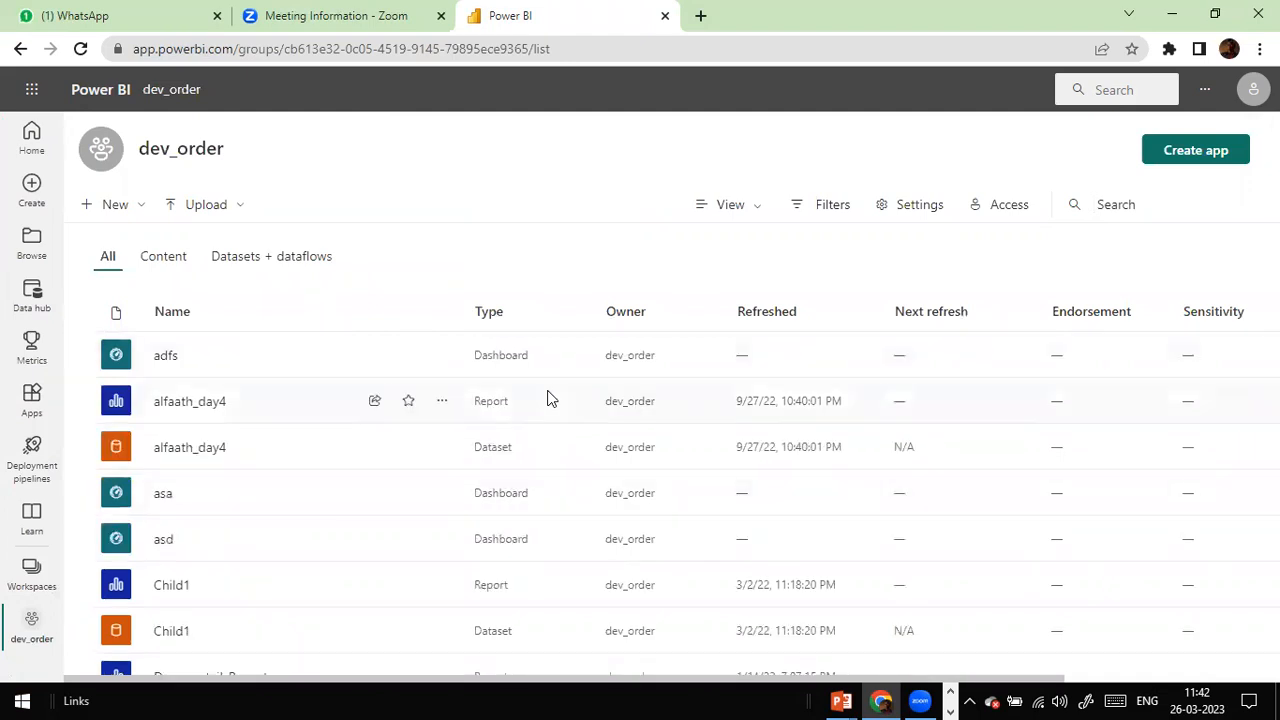
{"action": "scroll", "coordinate": [548, 398], "scroll_direction": "down", "scroll_amount": 2}
{"action": "scroll", "coordinate": [457, 398], "scroll_direction": "down", "scroll_amount": 2}
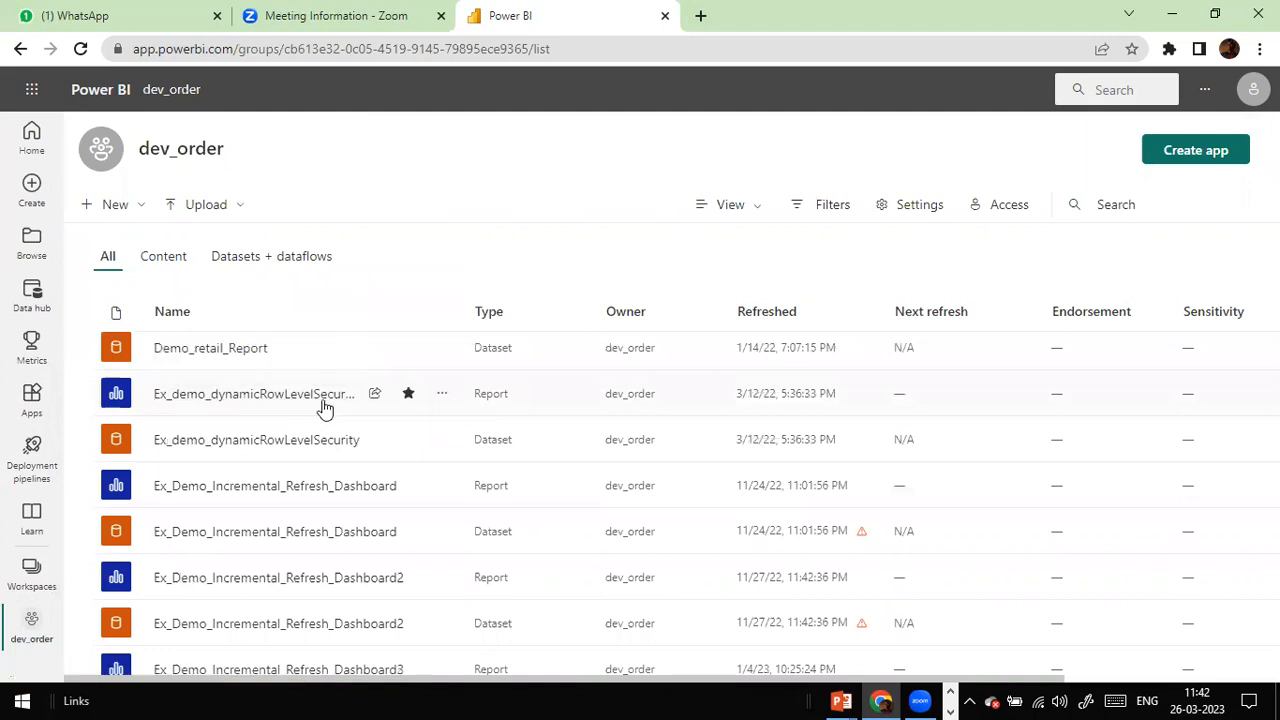
{"action": "right_click", "coordinate": [323, 404]}
{"action": "left_click", "coordinate": [396, 416]}
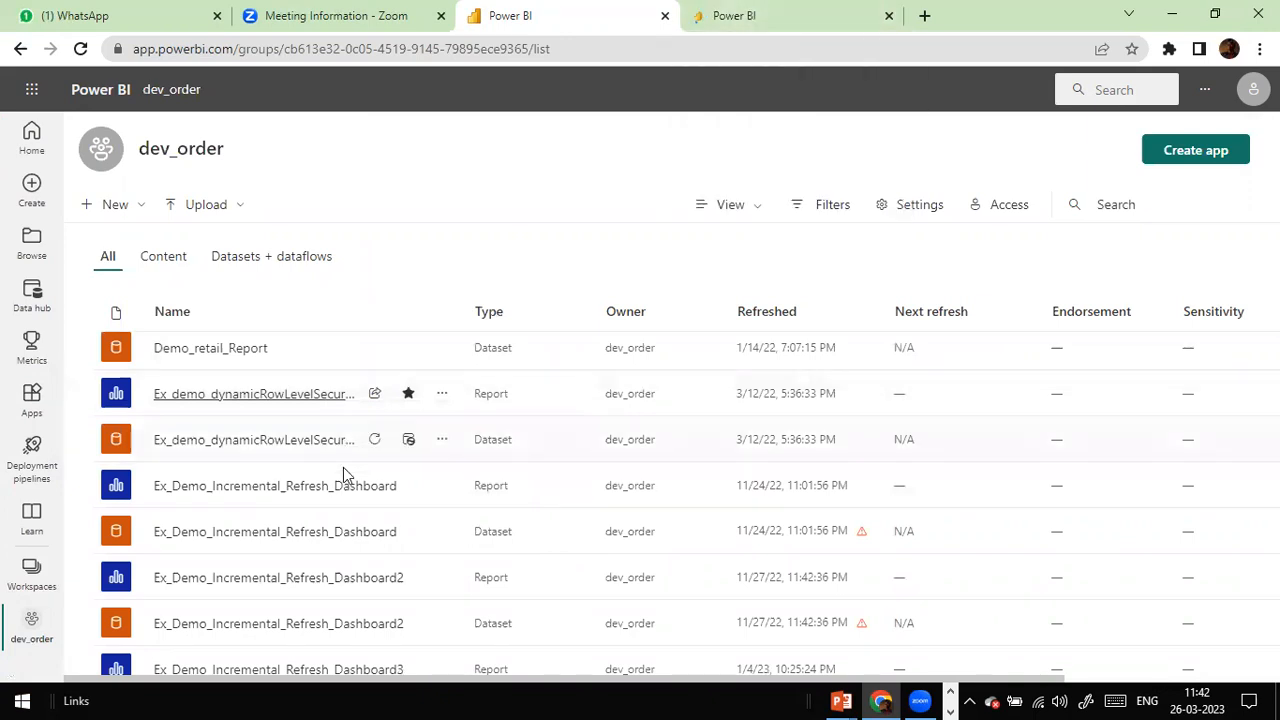
{"action": "left_click", "coordinate": [435, 441]}
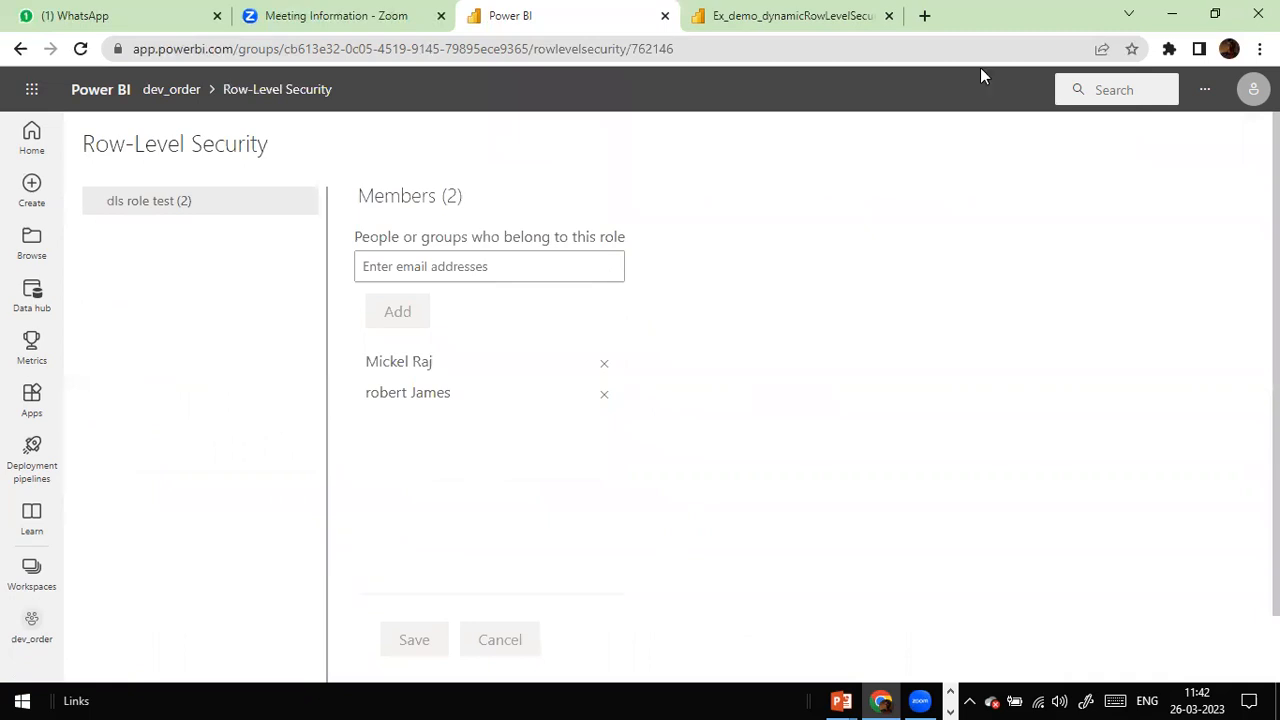
{"action": "left_click", "coordinate": [762, 12]}
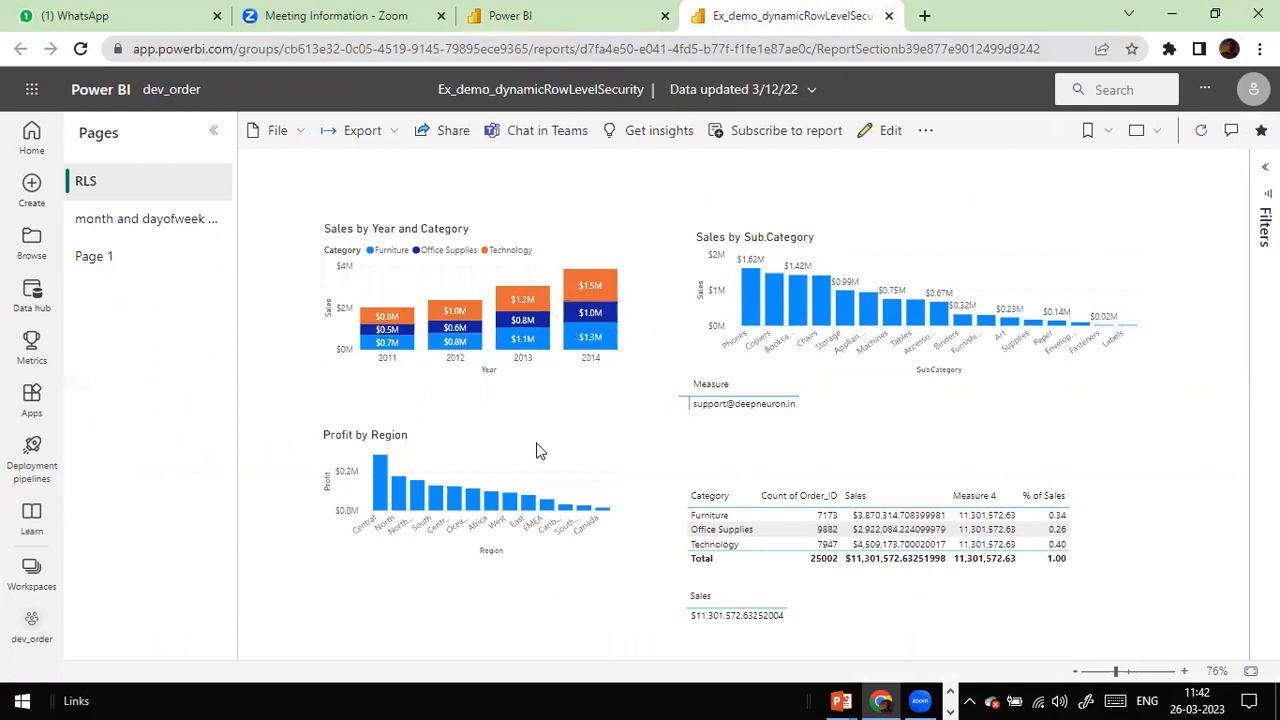
{"action": "left_click", "coordinate": [84, 226]}
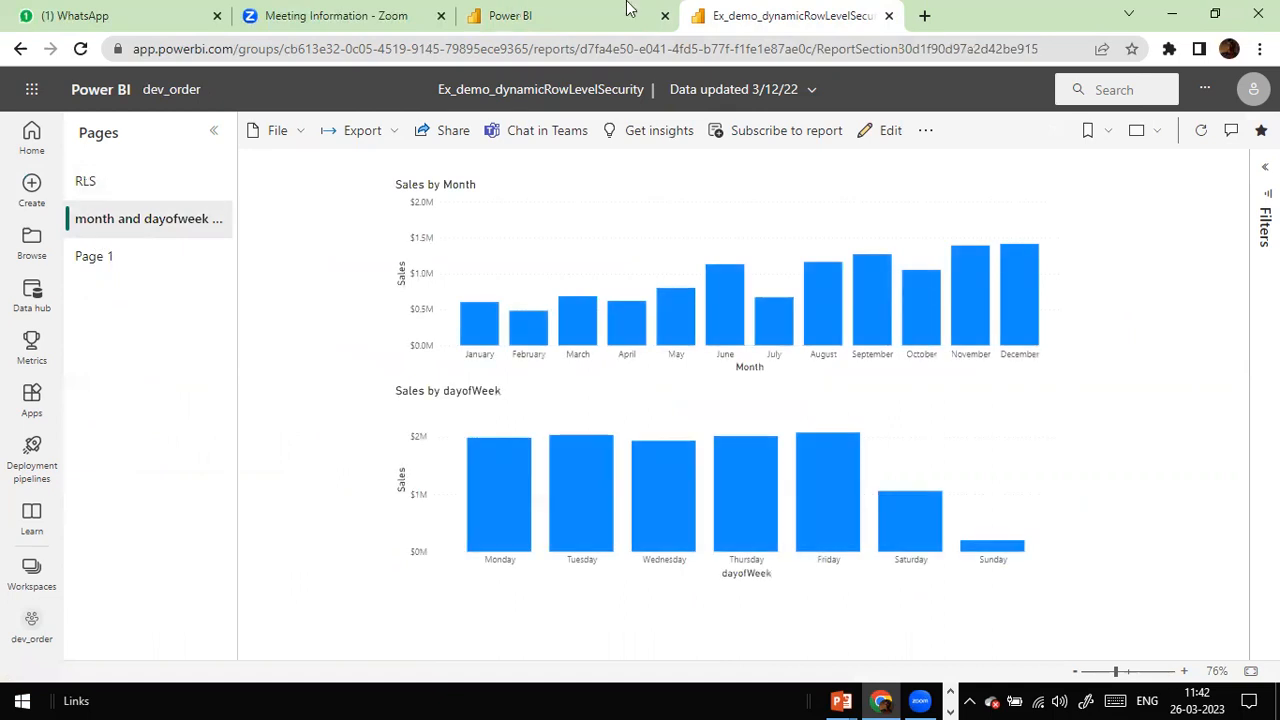
{"action": "left_click", "coordinate": [538, 17]}
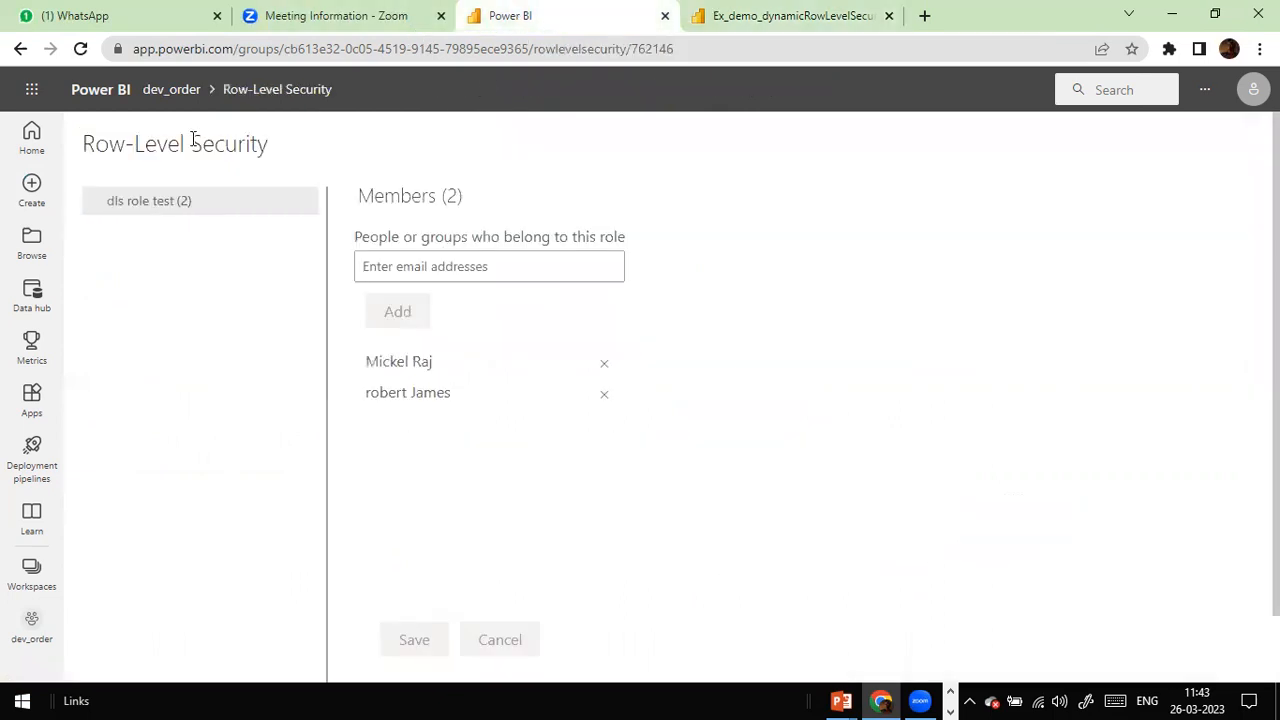
{"action": "left_click", "coordinate": [20, 49]}
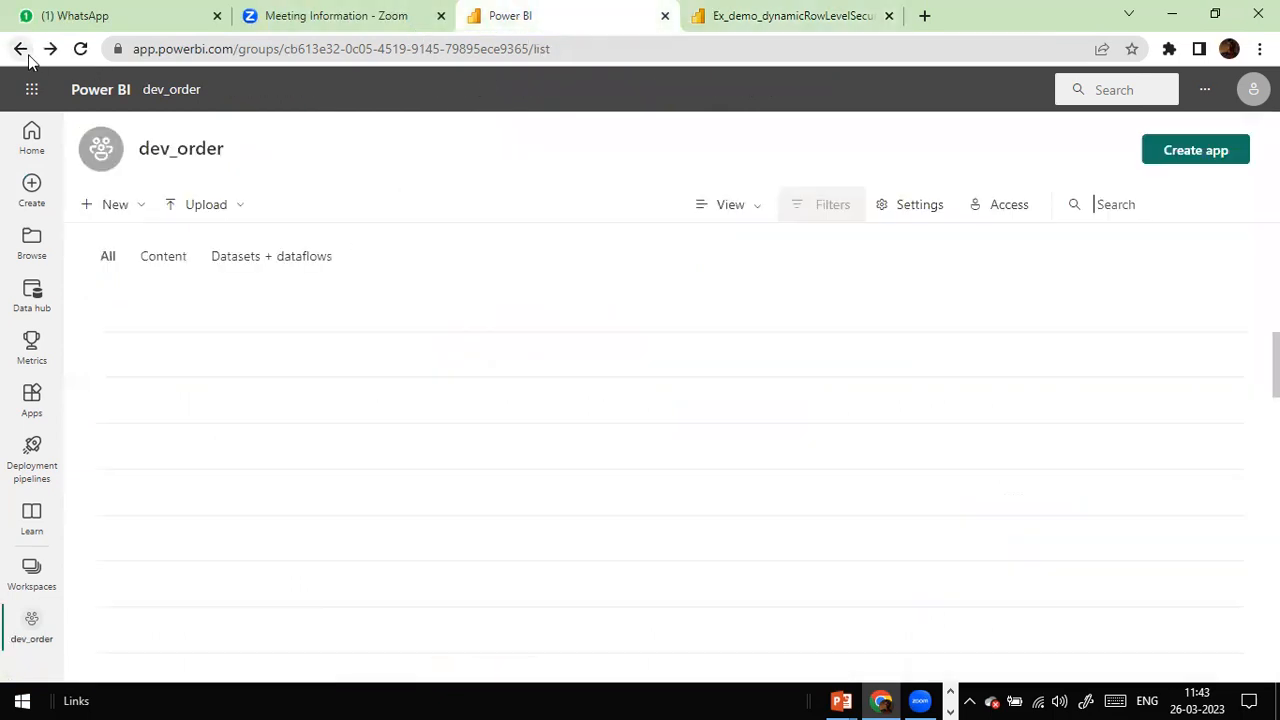
Step: Scroll through the dev_order workspace list looking for the dynamic RLS items
{"action": "scroll", "coordinate": [330, 460], "scroll_direction": "down", "scroll_amount": 1}
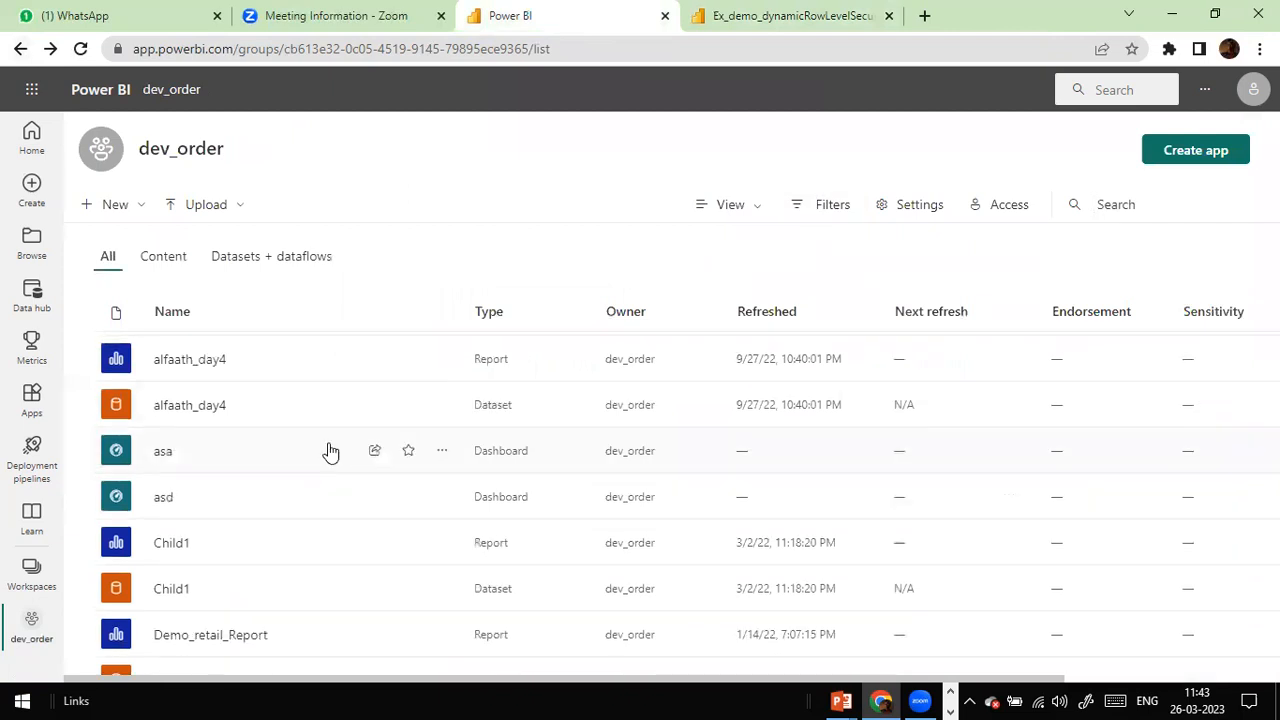
{"action": "scroll", "coordinate": [330, 451], "scroll_direction": "down", "scroll_amount": 4}
{"action": "scroll", "coordinate": [280, 545], "scroll_direction": "up", "scroll_amount": 2}
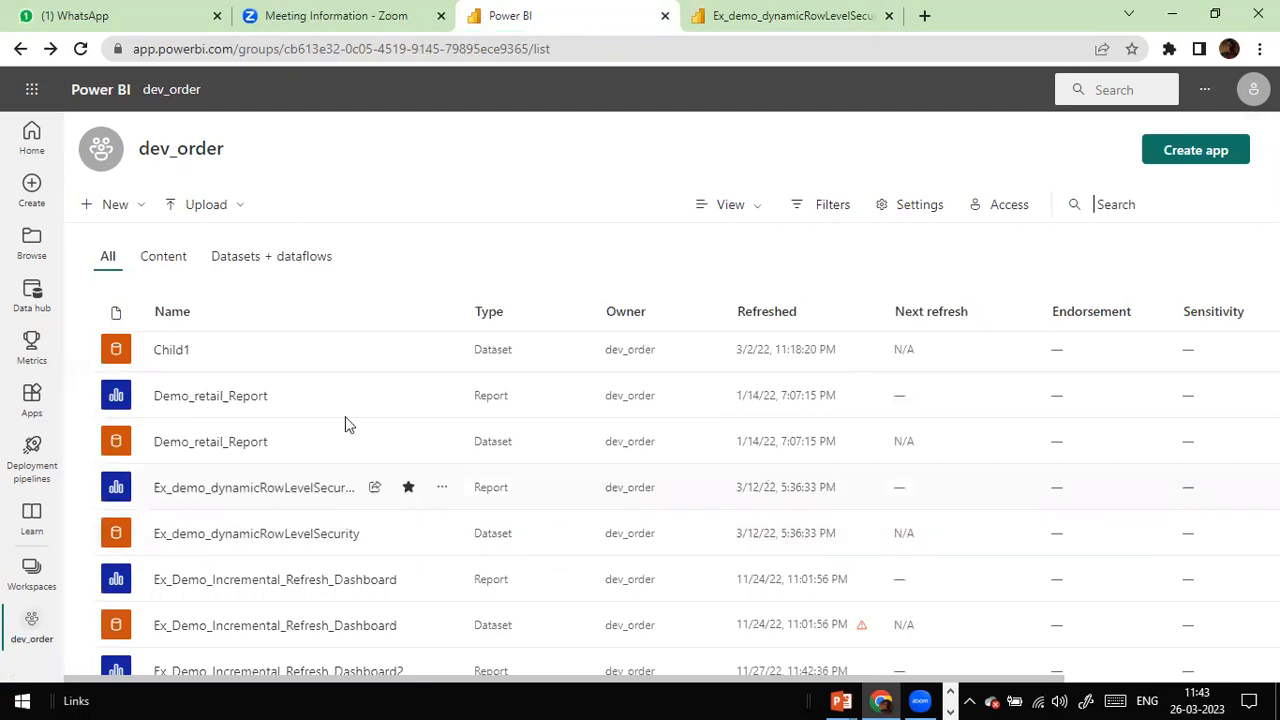
{"action": "scroll", "coordinate": [345, 416], "scroll_direction": "up", "scroll_amount": 1}
{"action": "scroll", "coordinate": [345, 416], "scroll_direction": "down", "scroll_amount": 1}
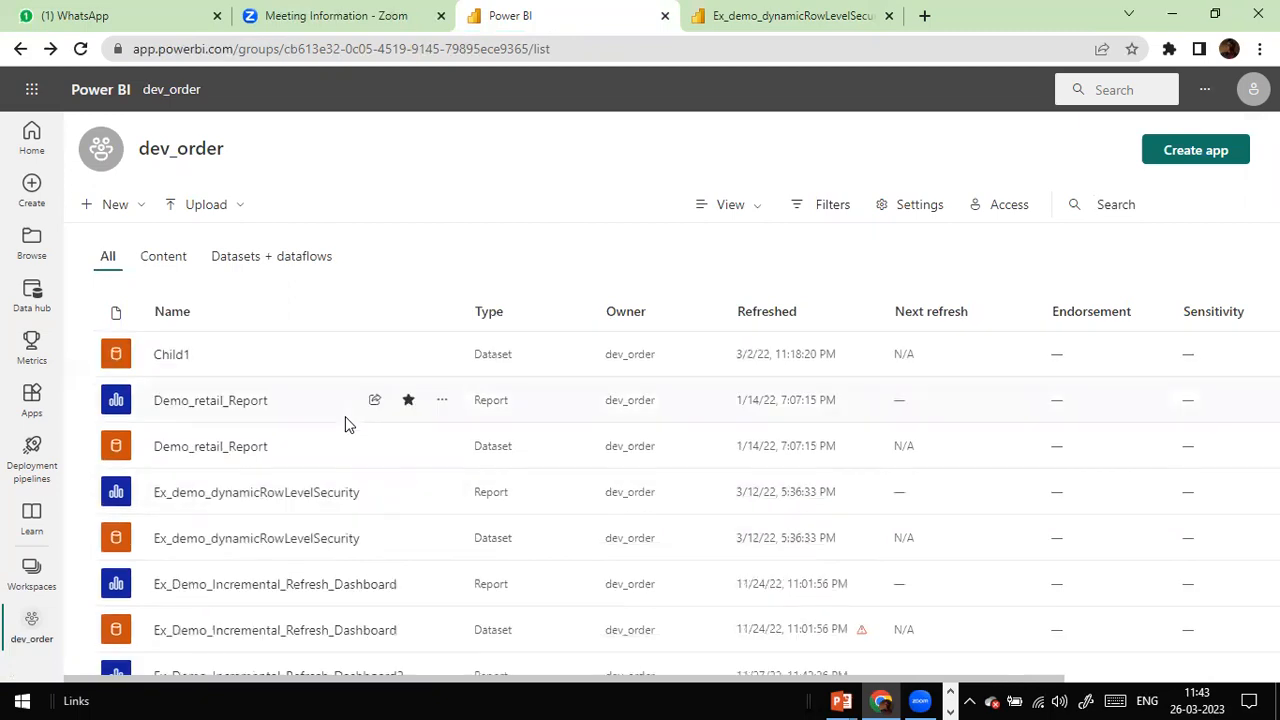
{"action": "scroll", "coordinate": [345, 416], "scroll_direction": "down", "scroll_amount": 1}
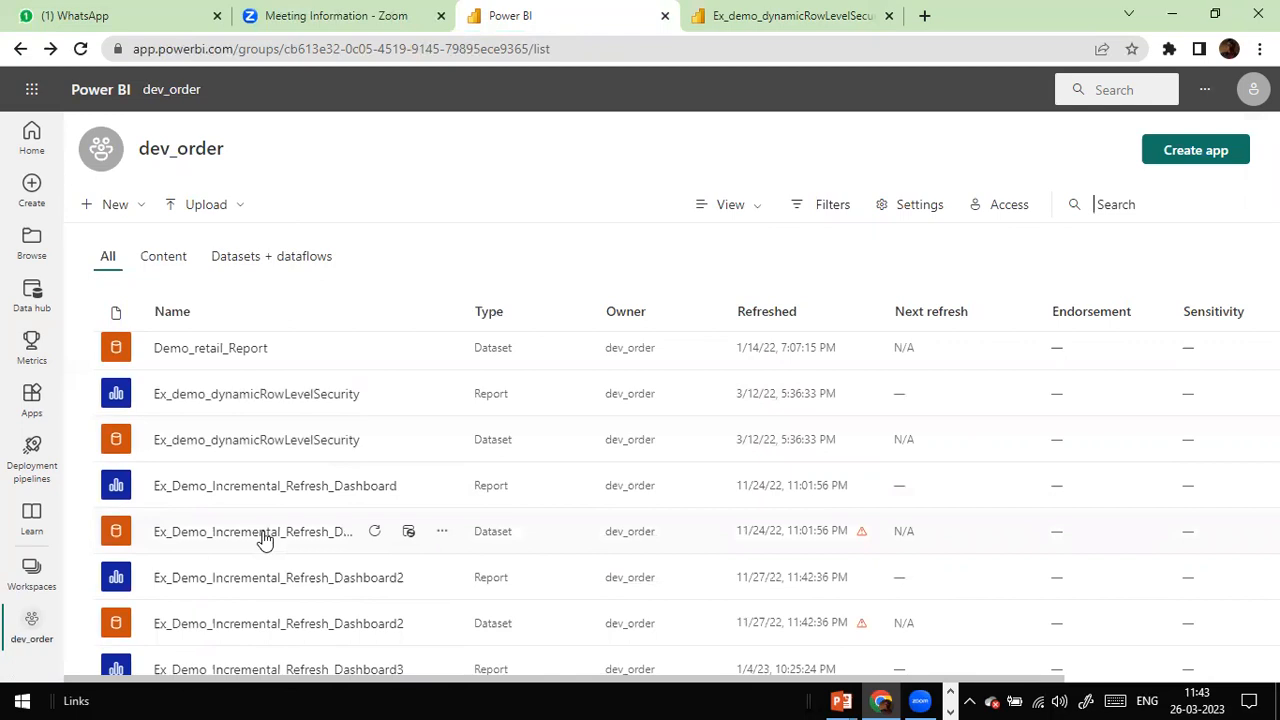
{"action": "scroll", "coordinate": [445, 439], "scroll_direction": "down", "scroll_amount": 4}
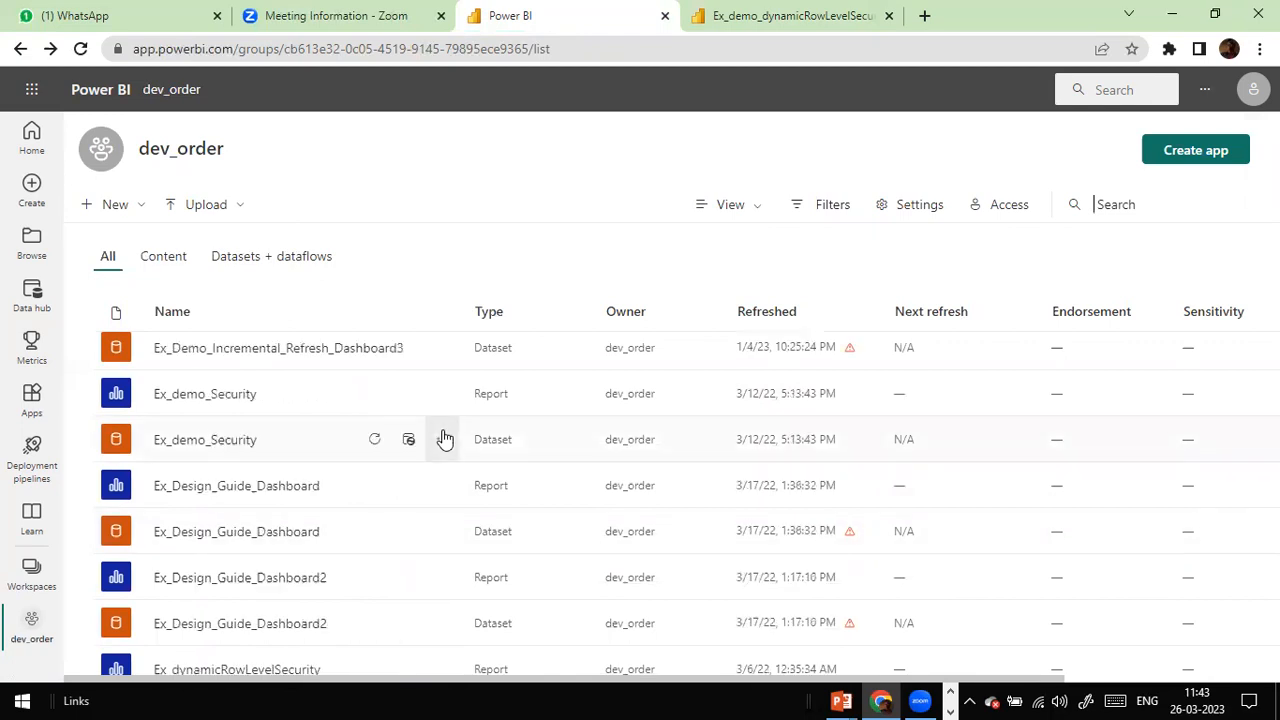
{"action": "scroll", "coordinate": [445, 439], "scroll_direction": "up", "scroll_amount": 2}
{"action": "scroll", "coordinate": [445, 439], "scroll_direction": "up", "scroll_amount": 1}
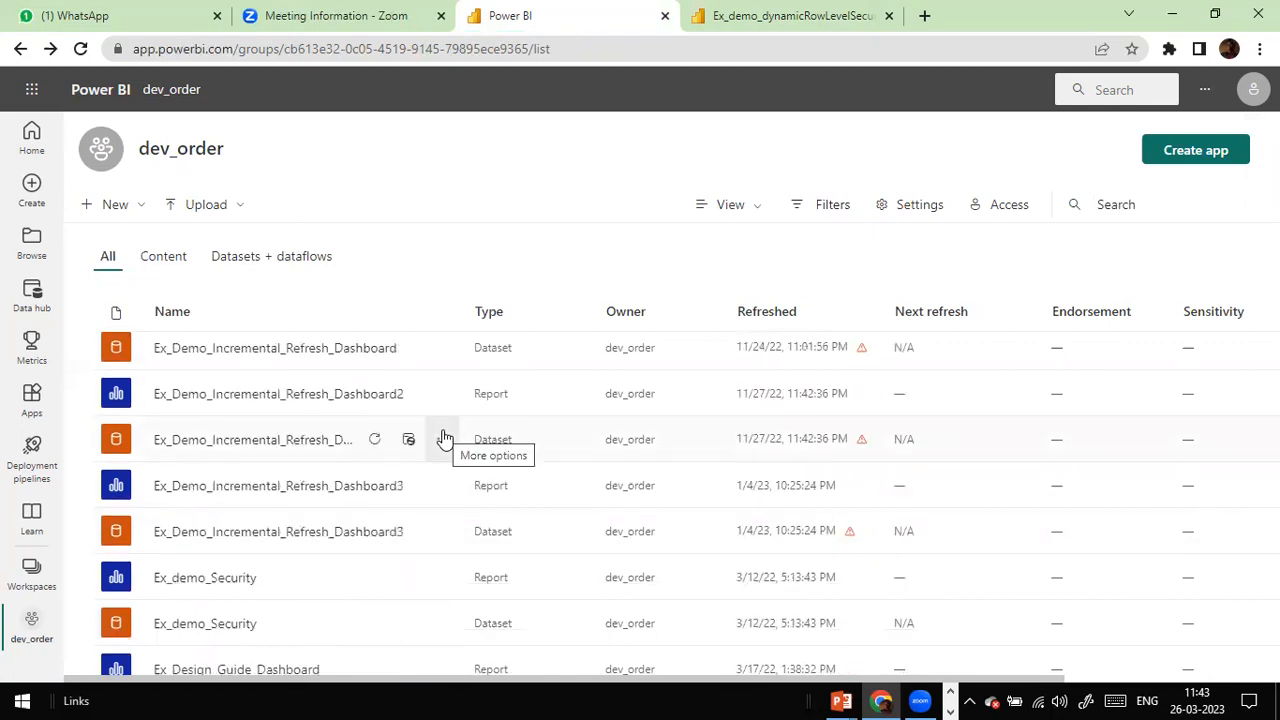
Step: Search the page for "dyna" and step between the report and dataset matches
{"action": "key", "text": "ctrl+f"}
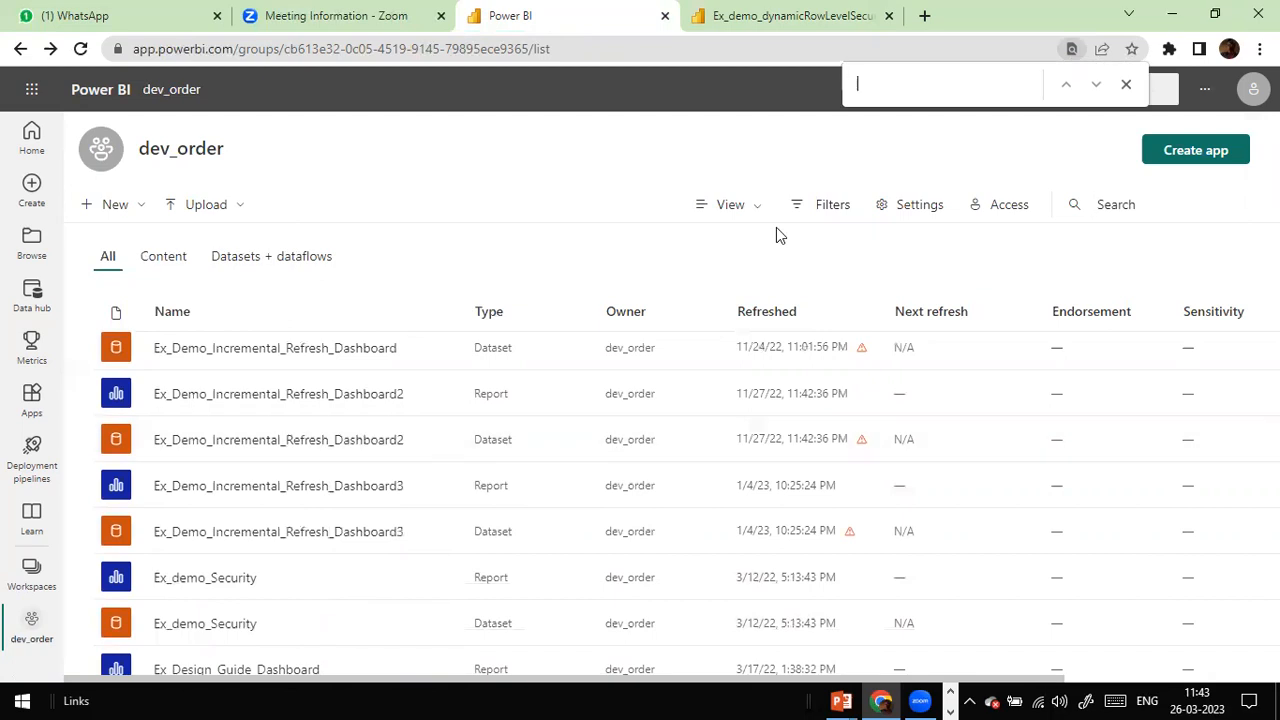
{"action": "type", "text": "de"}
{"action": "key", "text": "BackSpace"}
{"action": "type", "text": "yn"}
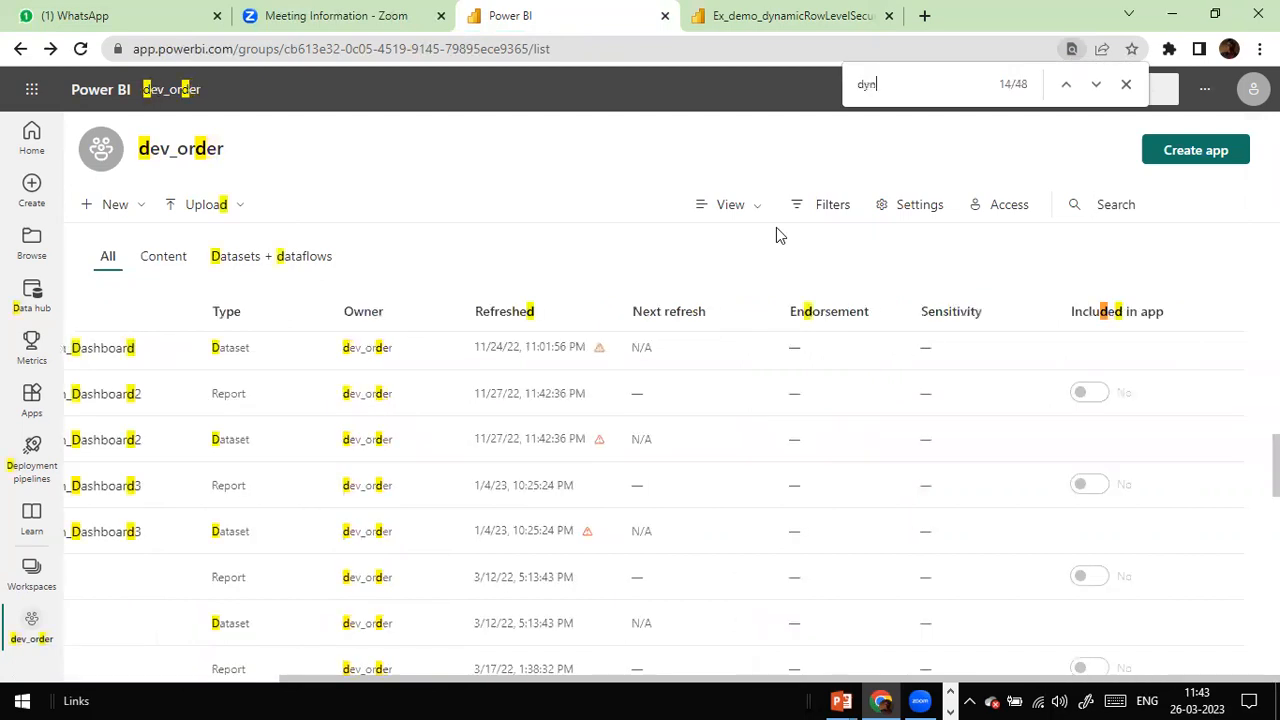
{"action": "type", "text": "a"}
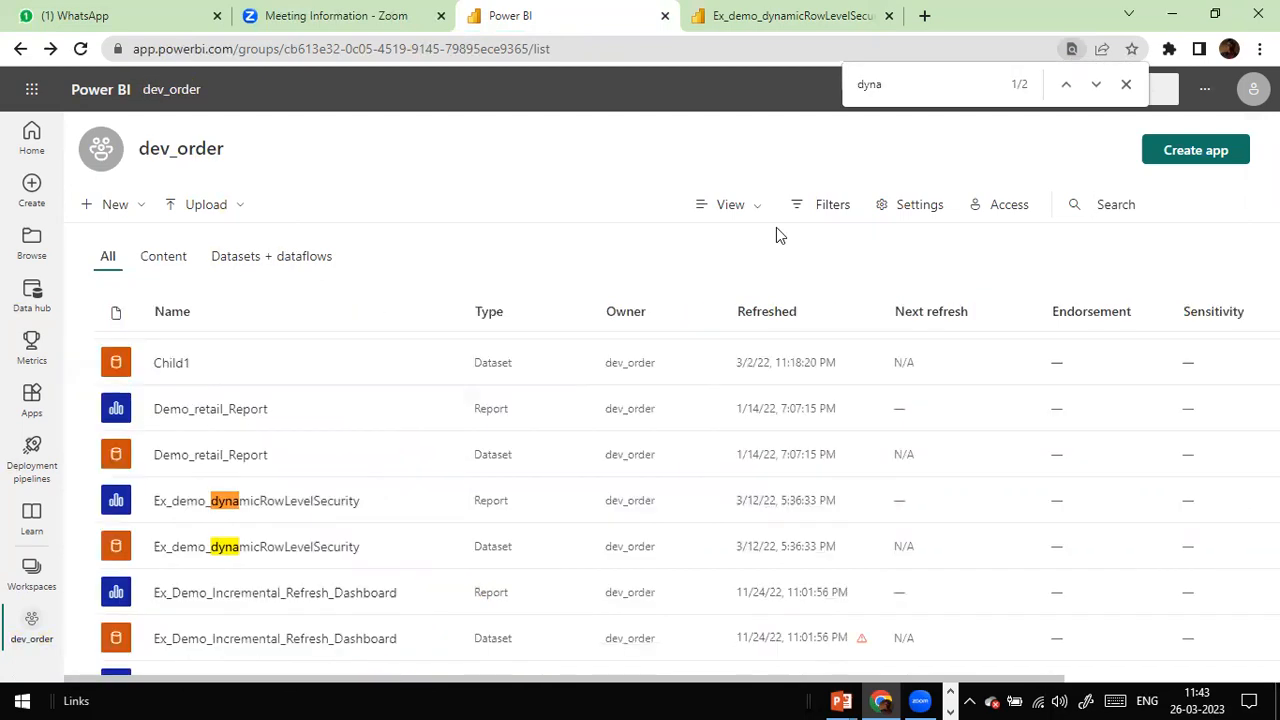
{"action": "key", "text": "Return"}
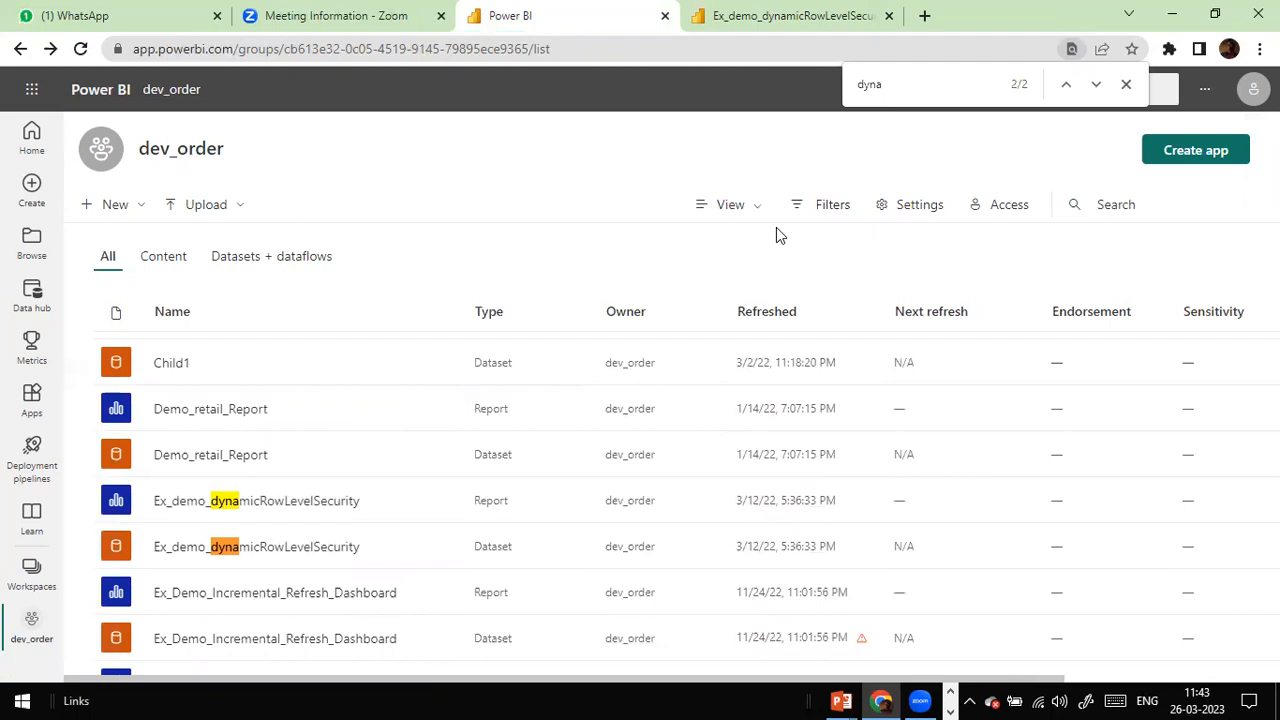
{"action": "key", "text": "Return"}
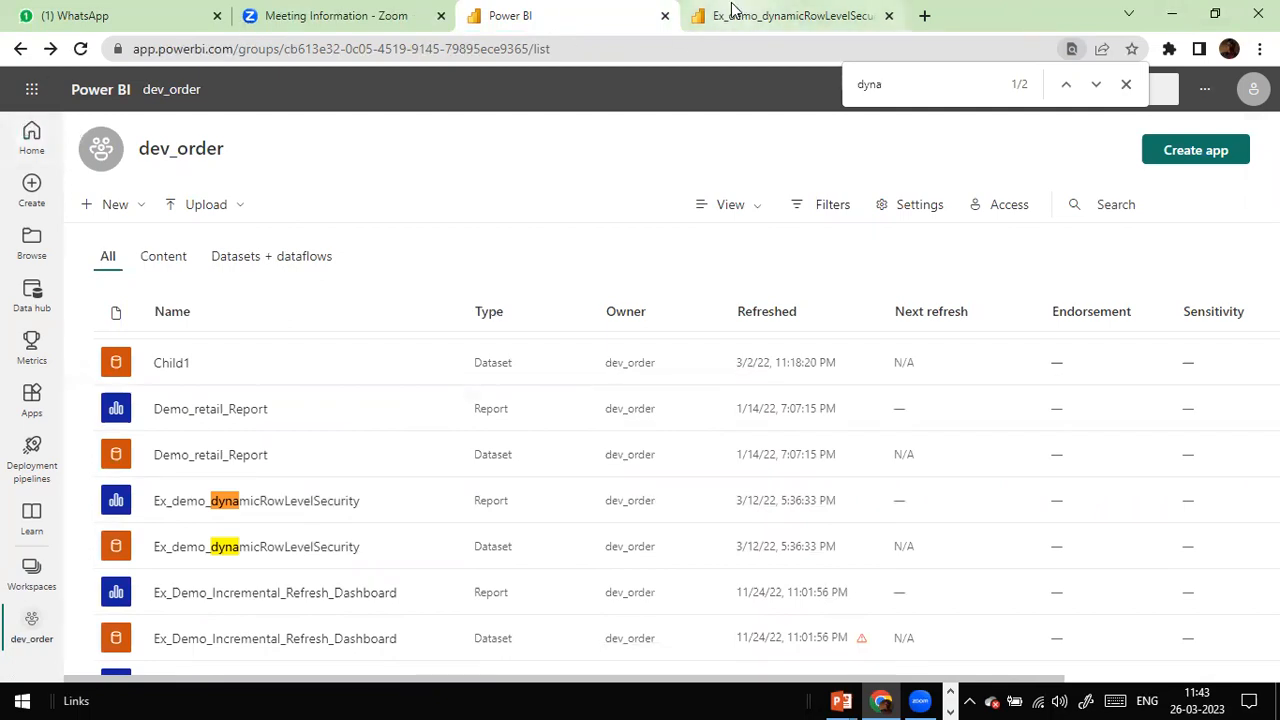
{"action": "key", "text": "alt+Tab"}
Step: Start publishing, cancel the save prompt, and search the browser's workspace page for 'm2m'
{"action": "left_click", "coordinate": [922, 97]}
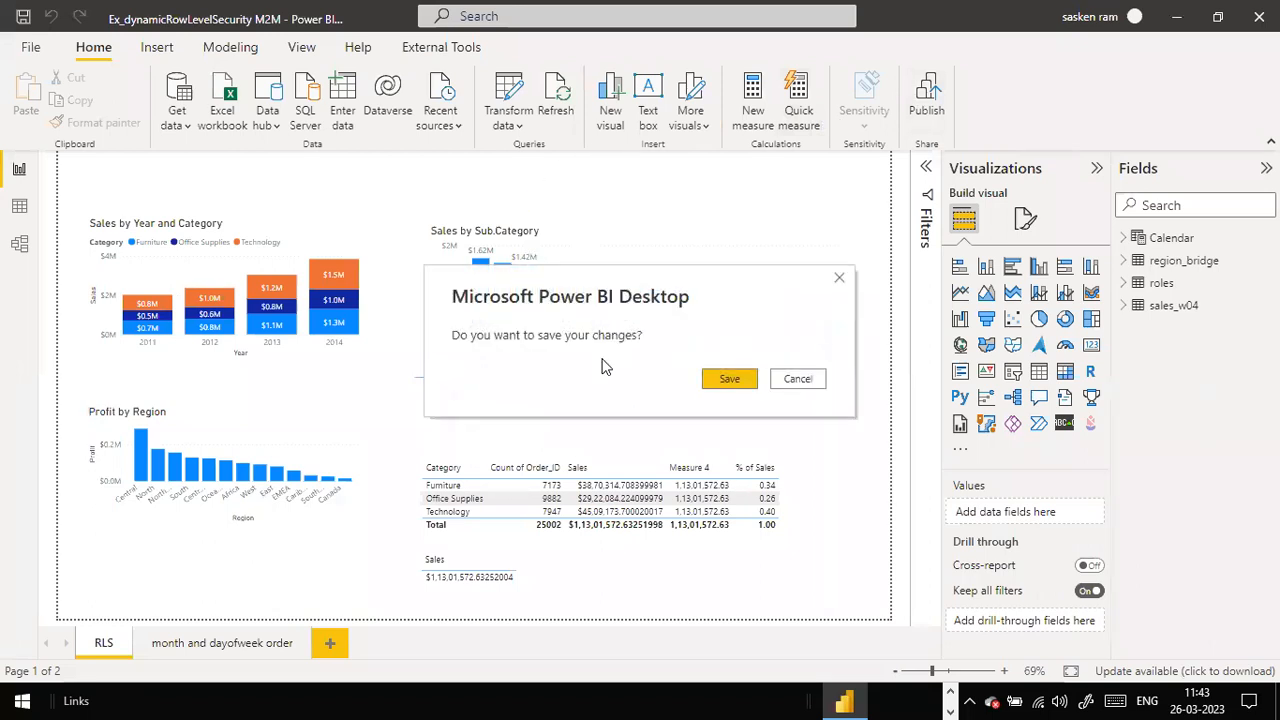
{"action": "left_click", "coordinate": [817, 380]}
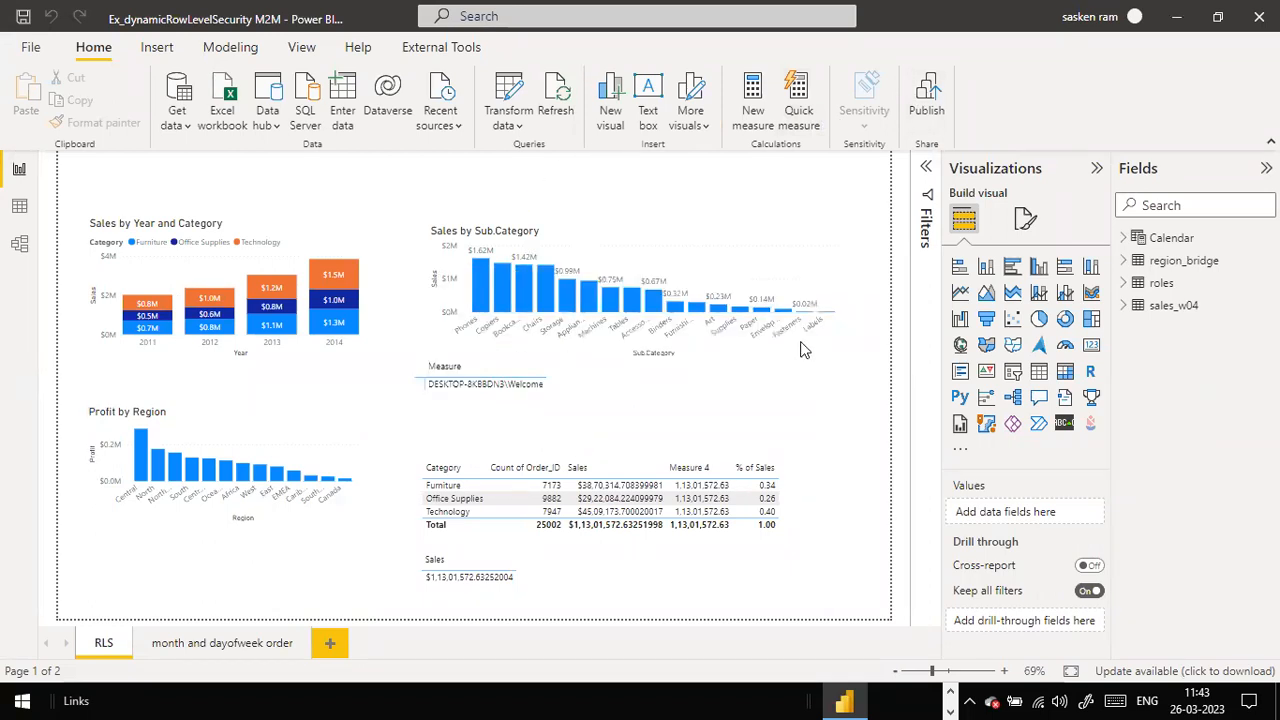
{"action": "key", "text": "alt+Tab"}
{"action": "key", "text": "ctrl+f"}
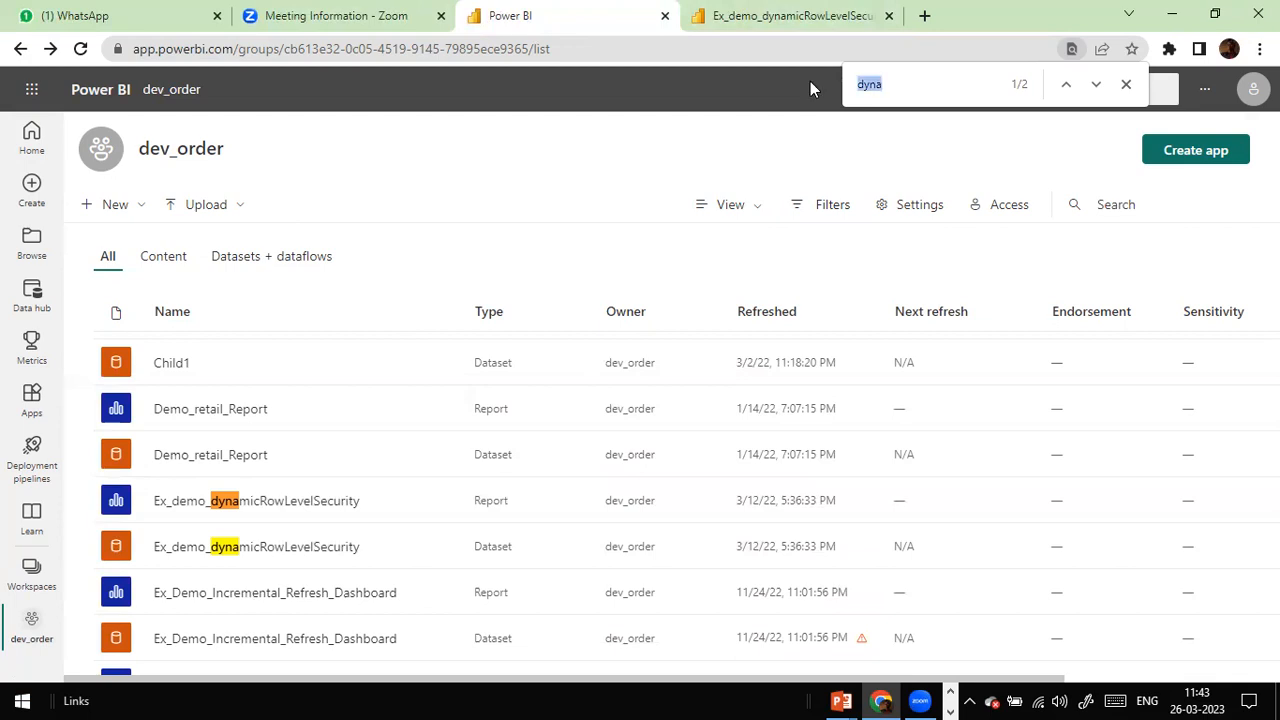
{"action": "type", "text": "m2m"}
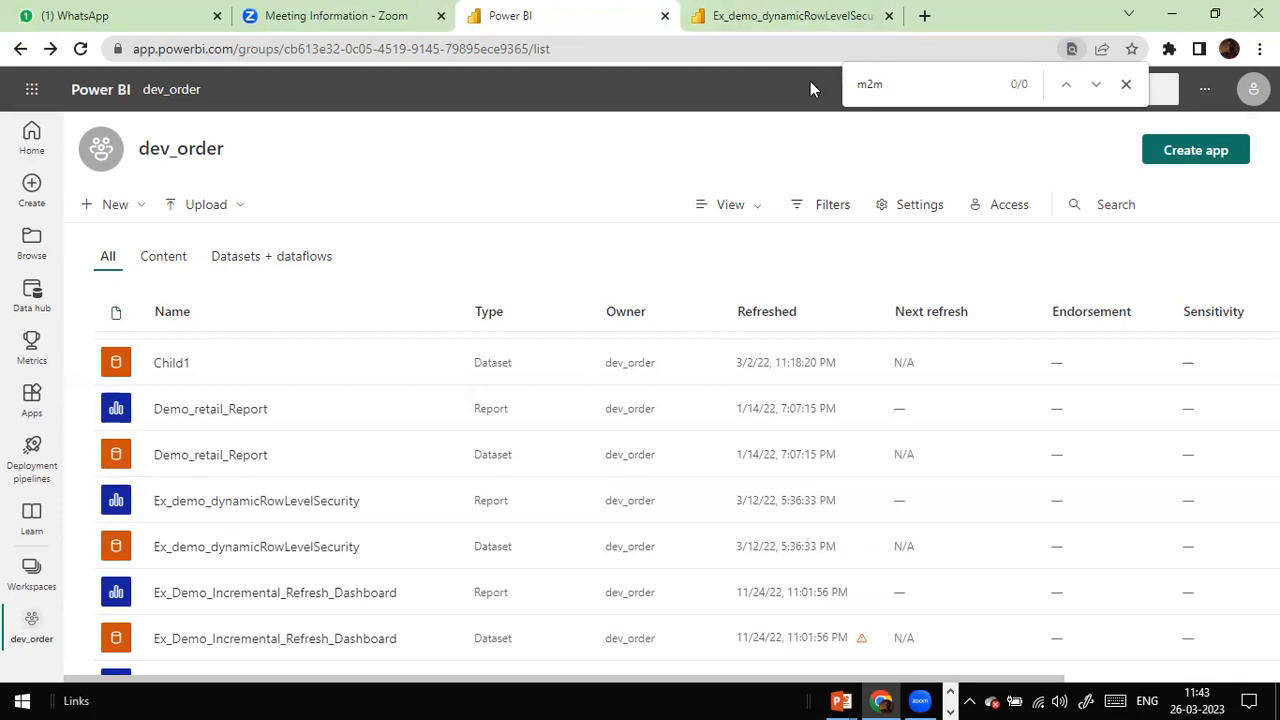
{"action": "key", "text": "Escape"}
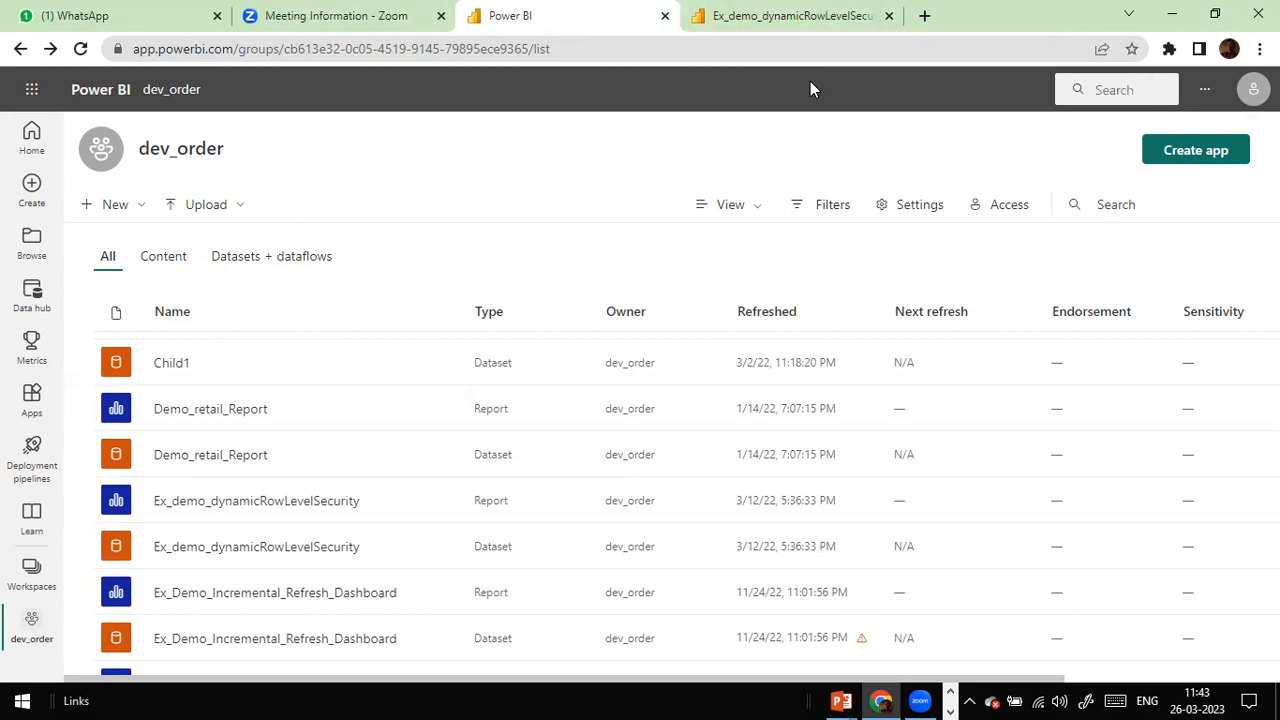
{"action": "key", "text": "alt+Tab"}
Step: Save the Ex_dynamicRowLevelSecurity M2M report and publish it to the dev_Sales_Sandbox workspace
{"action": "left_click", "coordinate": [922, 97]}
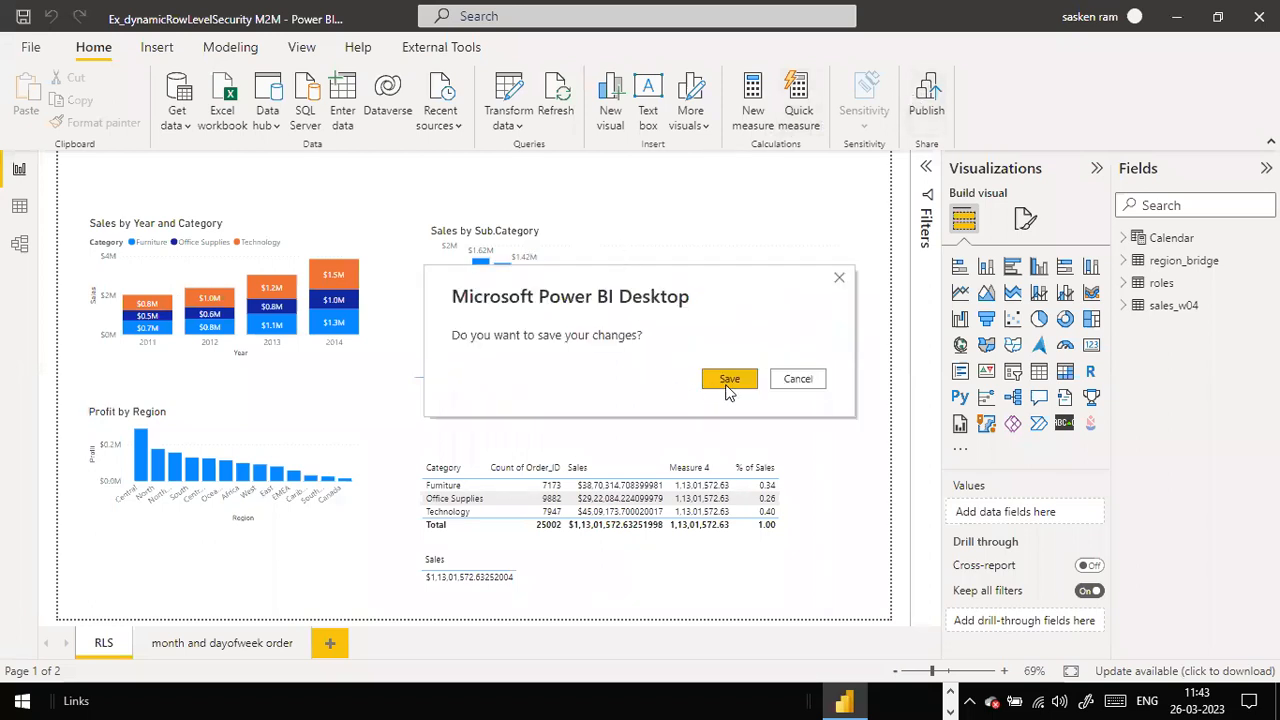
{"action": "left_click", "coordinate": [729, 382]}
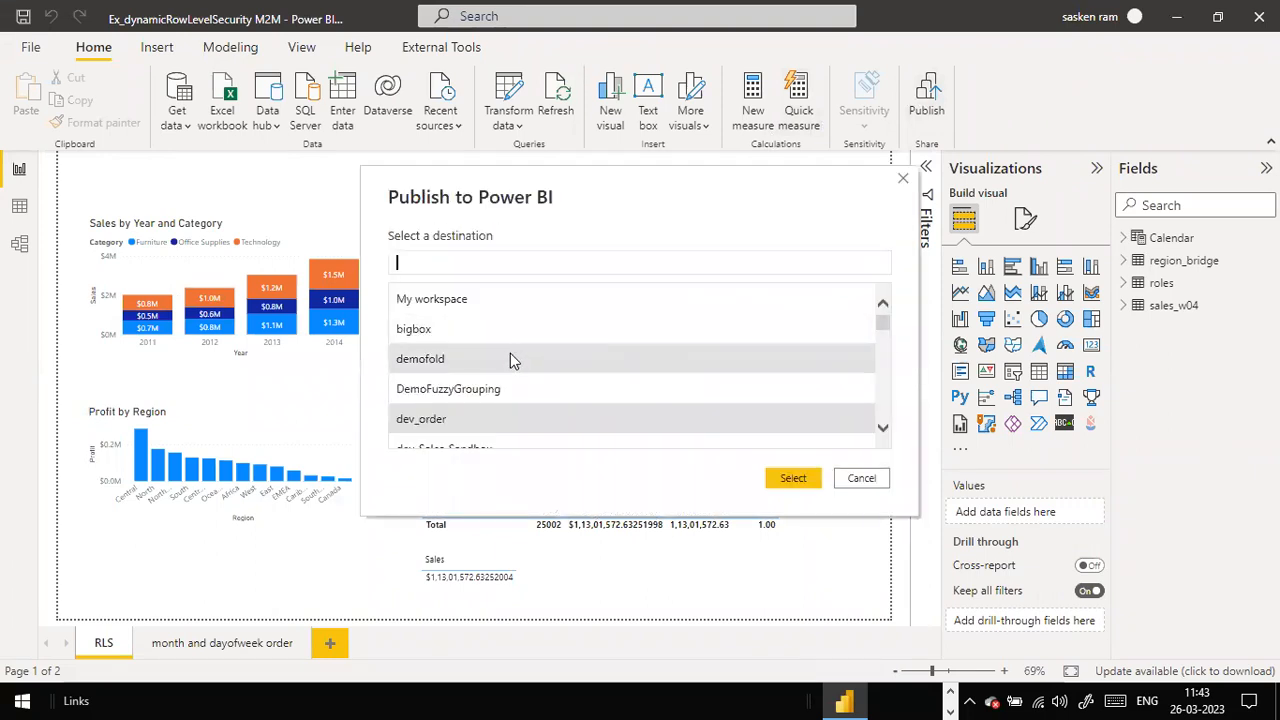
{"action": "scroll", "coordinate": [508, 358], "scroll_direction": "down", "scroll_amount": 1}
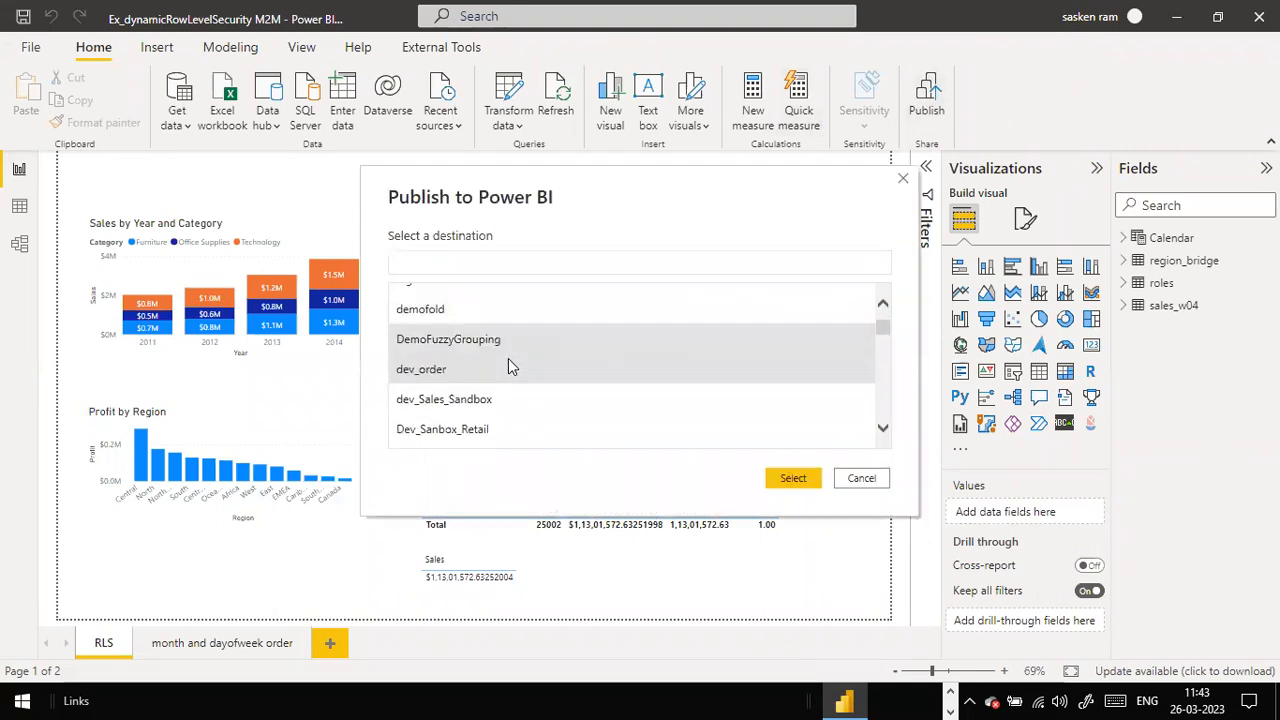
{"action": "double_click", "coordinate": [443, 408]}
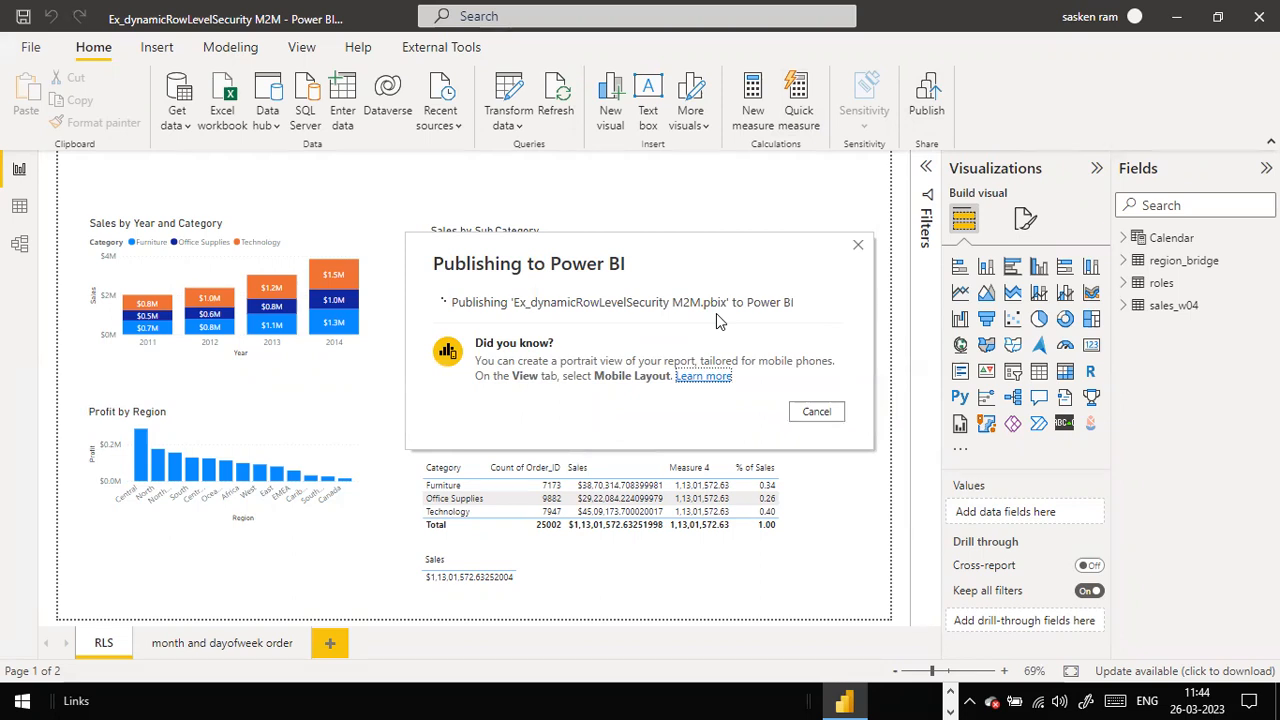
Step: Open the dev_Sales_Sandbox workspace in the browser and bring up the M2M dataset's More options menu
{"action": "key", "text": "alt+Tab"}
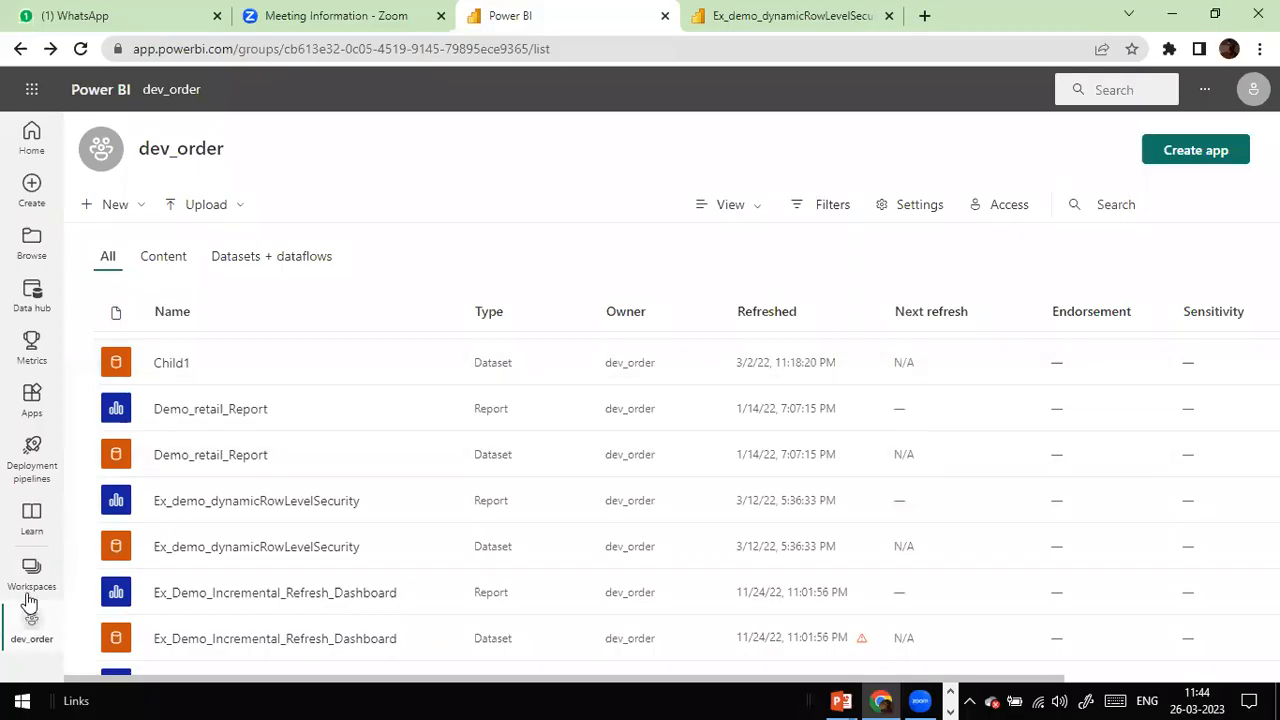
{"action": "left_click", "coordinate": [31, 578]}
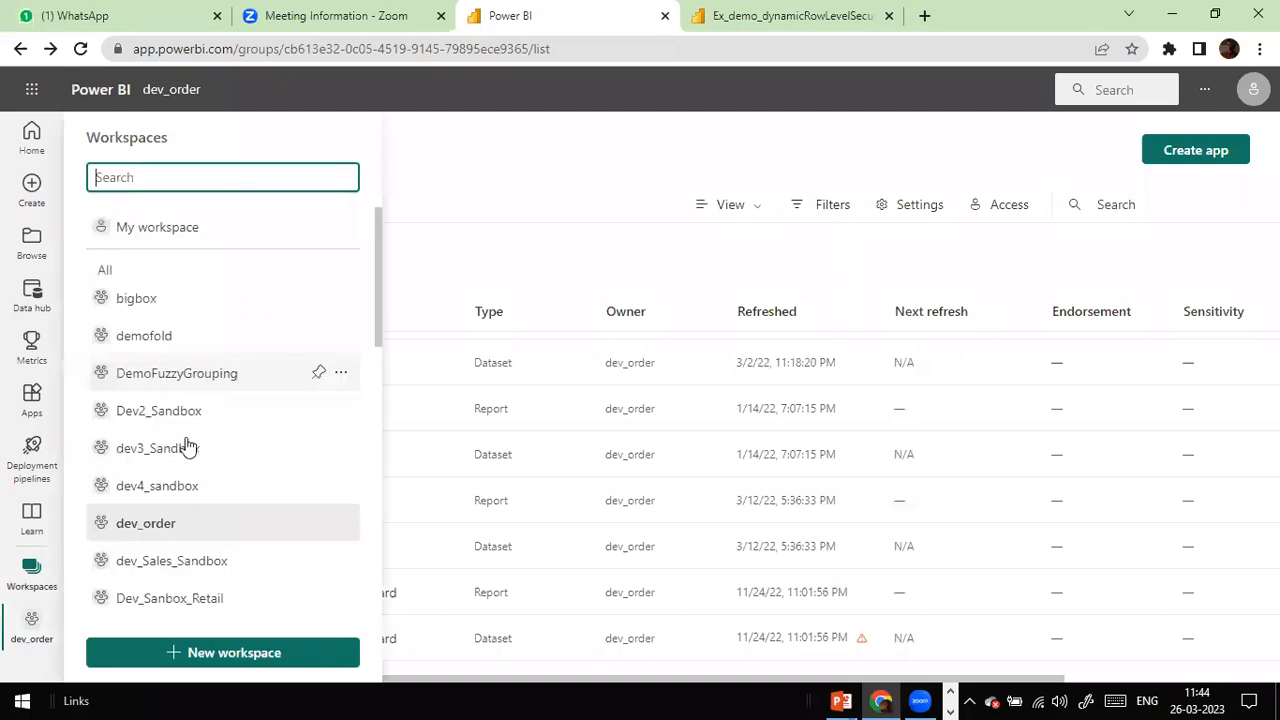
{"action": "scroll", "coordinate": [208, 430], "scroll_direction": "down", "scroll_amount": 2}
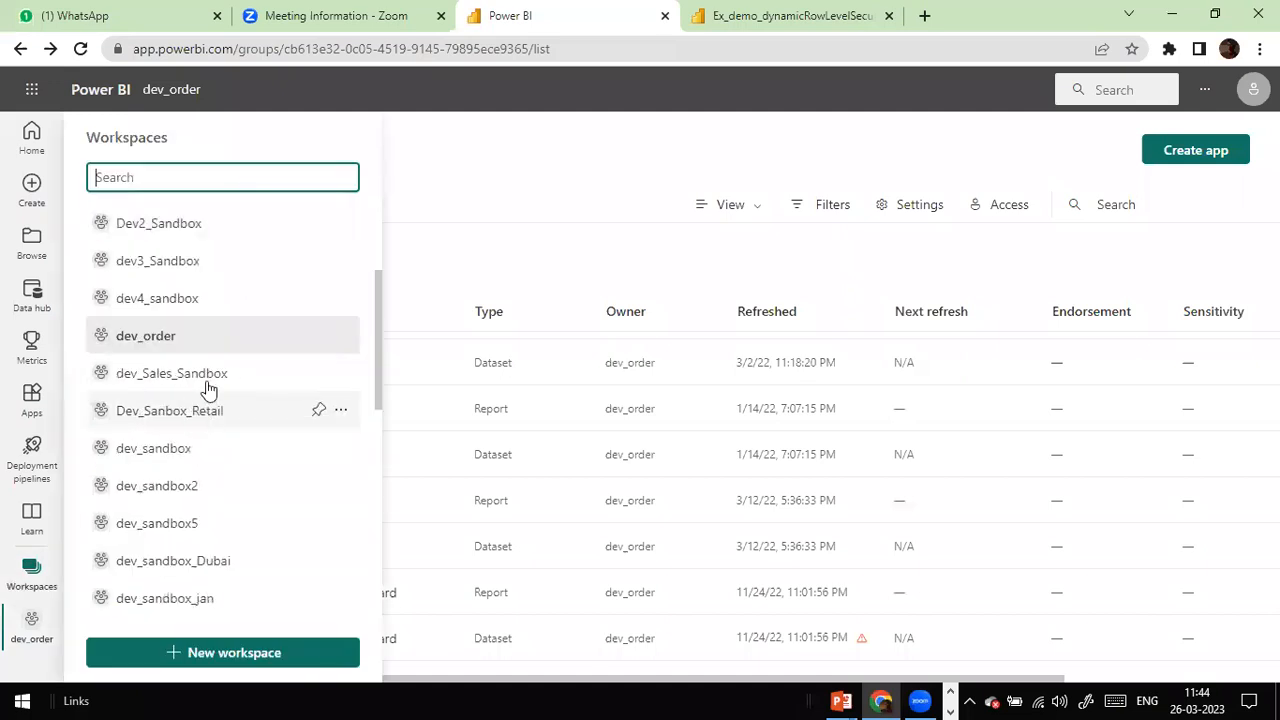
{"action": "left_click", "coordinate": [214, 386]}
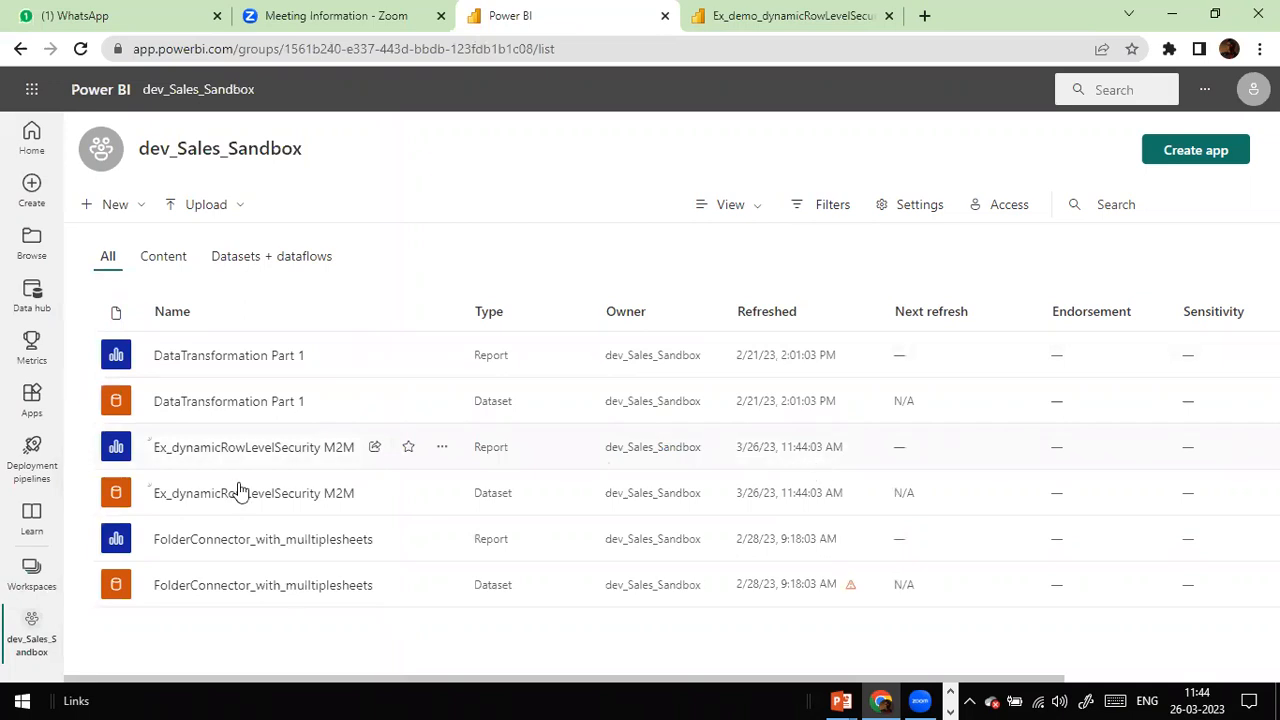
{"action": "left_click", "coordinate": [440, 493]}
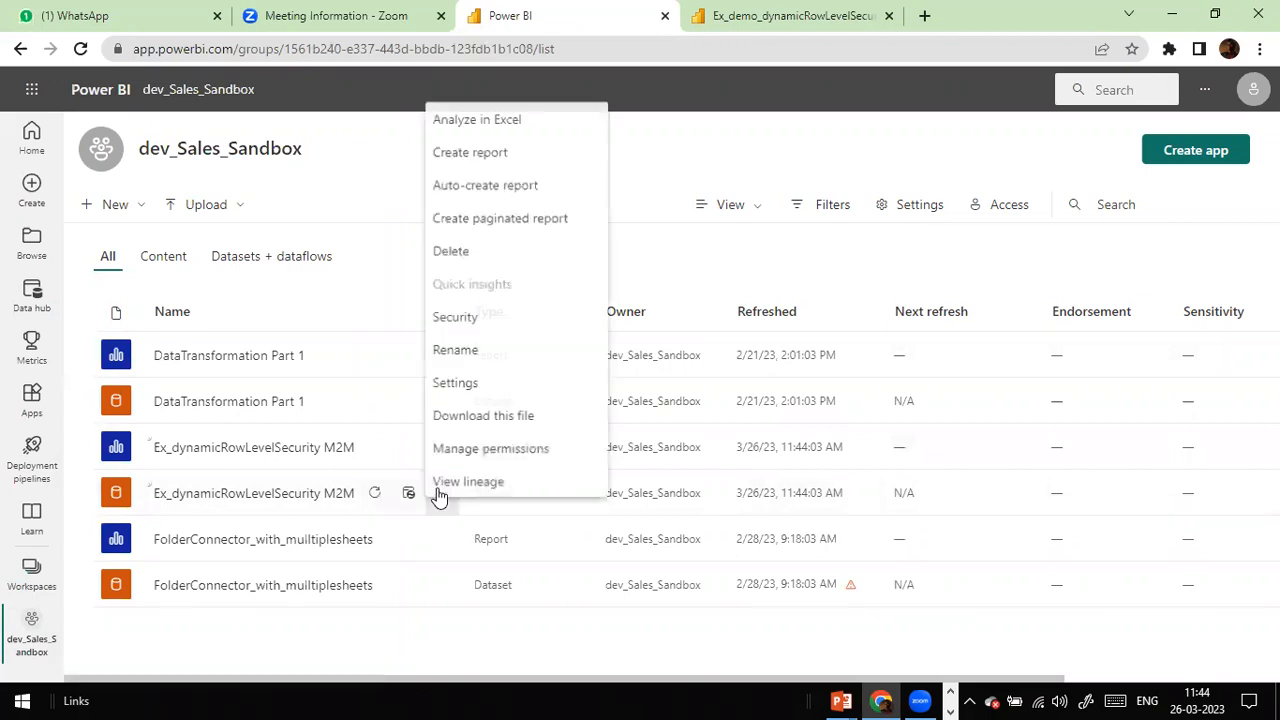
Step: In the dataset's Security settings, add the suggested user to the VP Sales role and save
{"action": "left_click", "coordinate": [497, 316]}
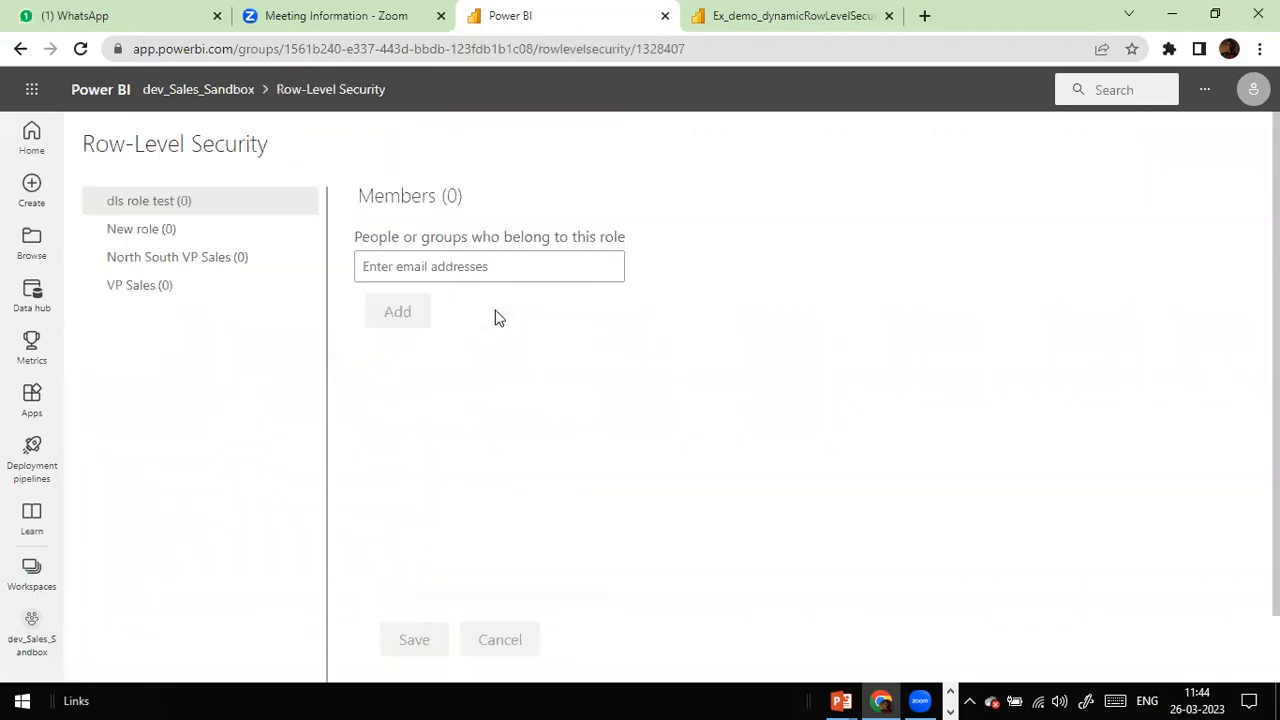
{"action": "left_click", "coordinate": [144, 296]}
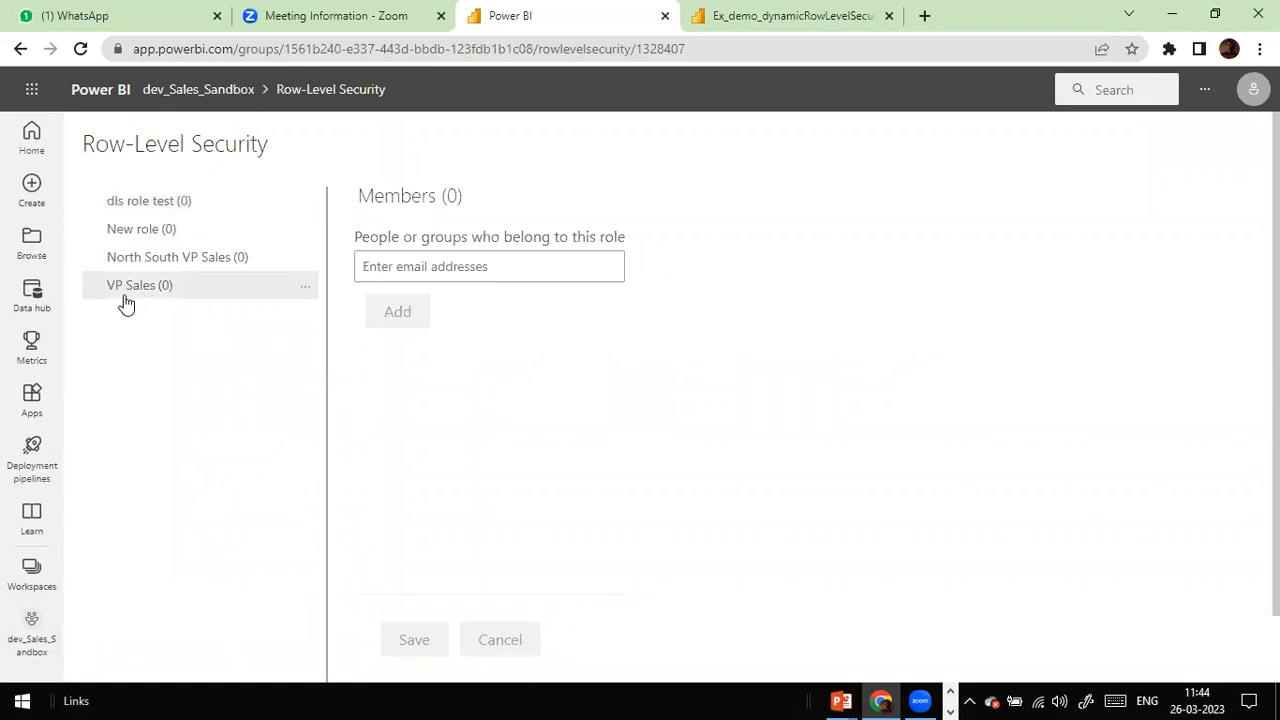
{"action": "left_click", "coordinate": [408, 265]}
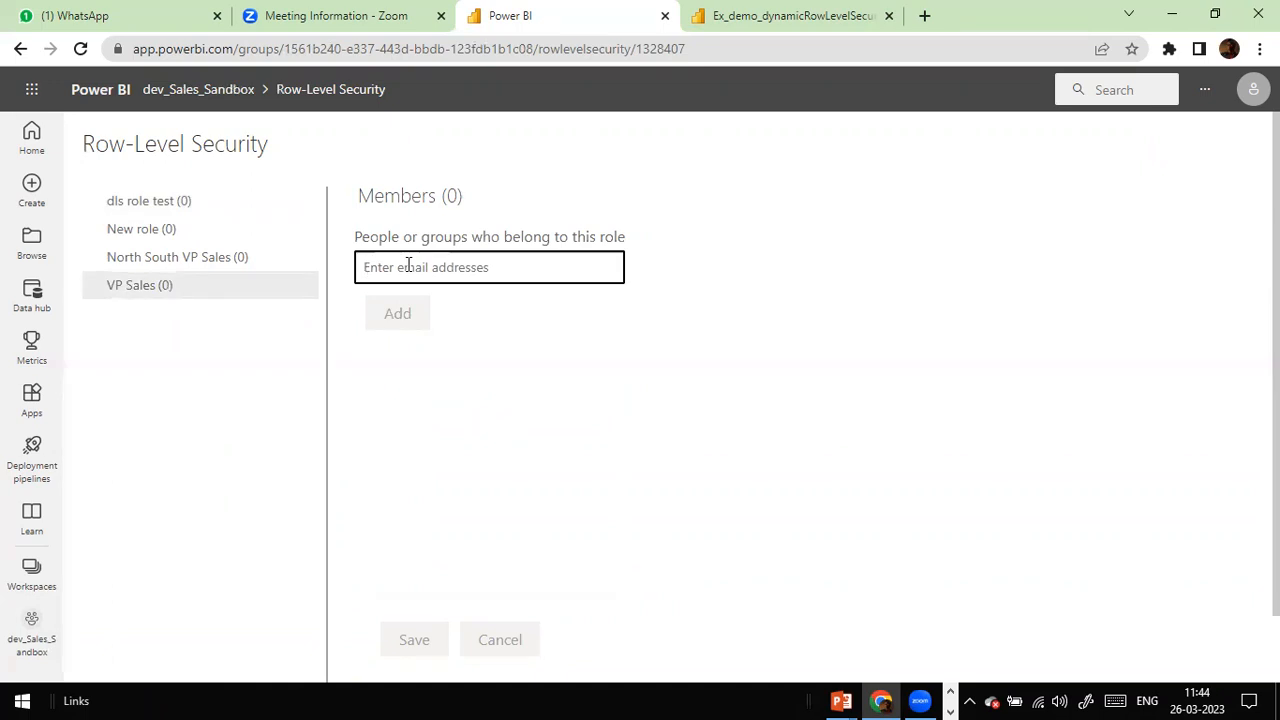
{"action": "type", "text": "robert"}
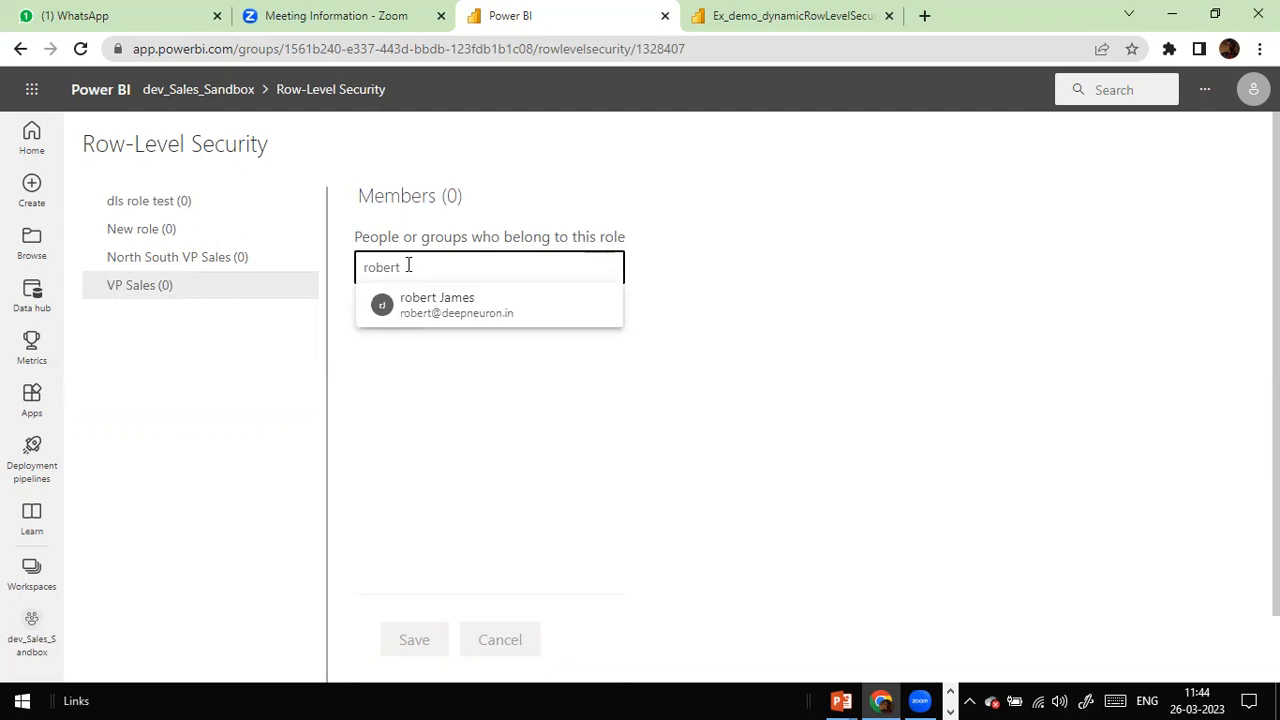
{"action": "type", "text": "o"}
{"action": "key", "text": "BackSpace"}
{"action": "type", "text": "@"}
{"action": "left_click", "coordinate": [446, 310]}
{"action": "left_click", "coordinate": [409, 356]}
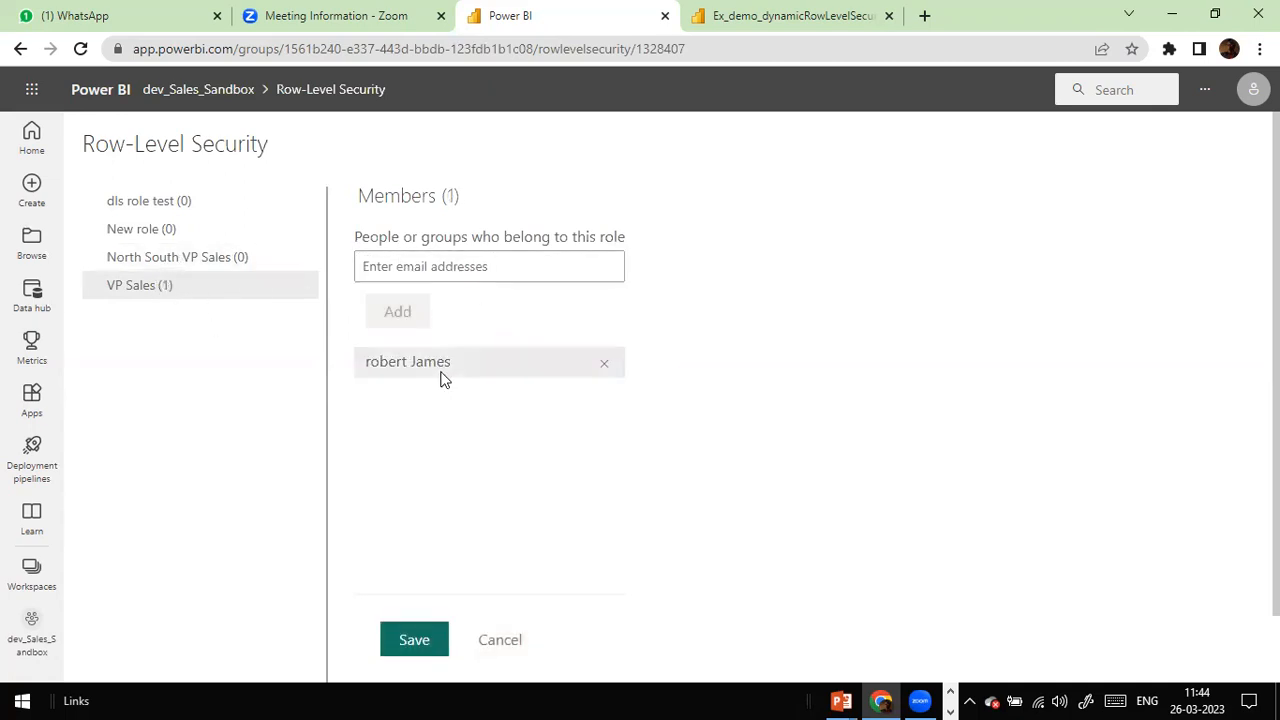
{"action": "scroll", "coordinate": [443, 377], "scroll_direction": "down", "scroll_amount": 1}
{"action": "left_click", "coordinate": [416, 567]}
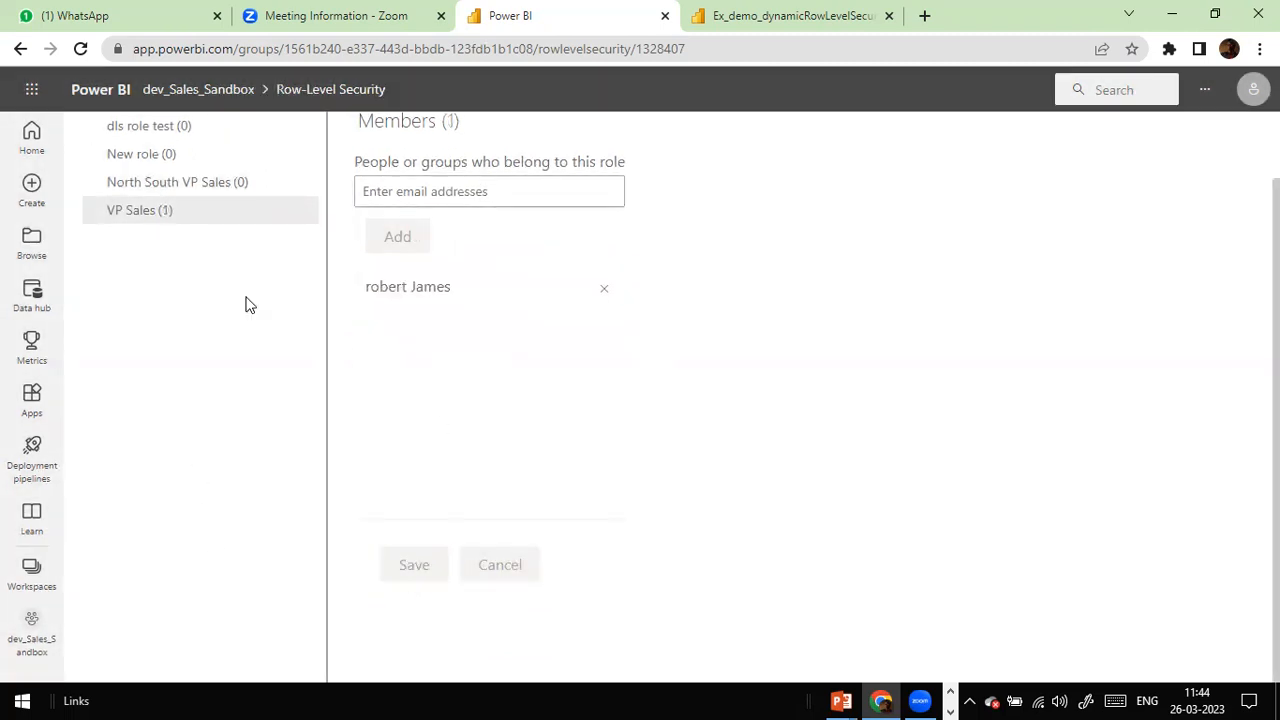
Step: Close the old Ex_demo_dynamicRowLevelSecurity report tab and return to the workspace content list
{"action": "left_click", "coordinate": [788, 12]}
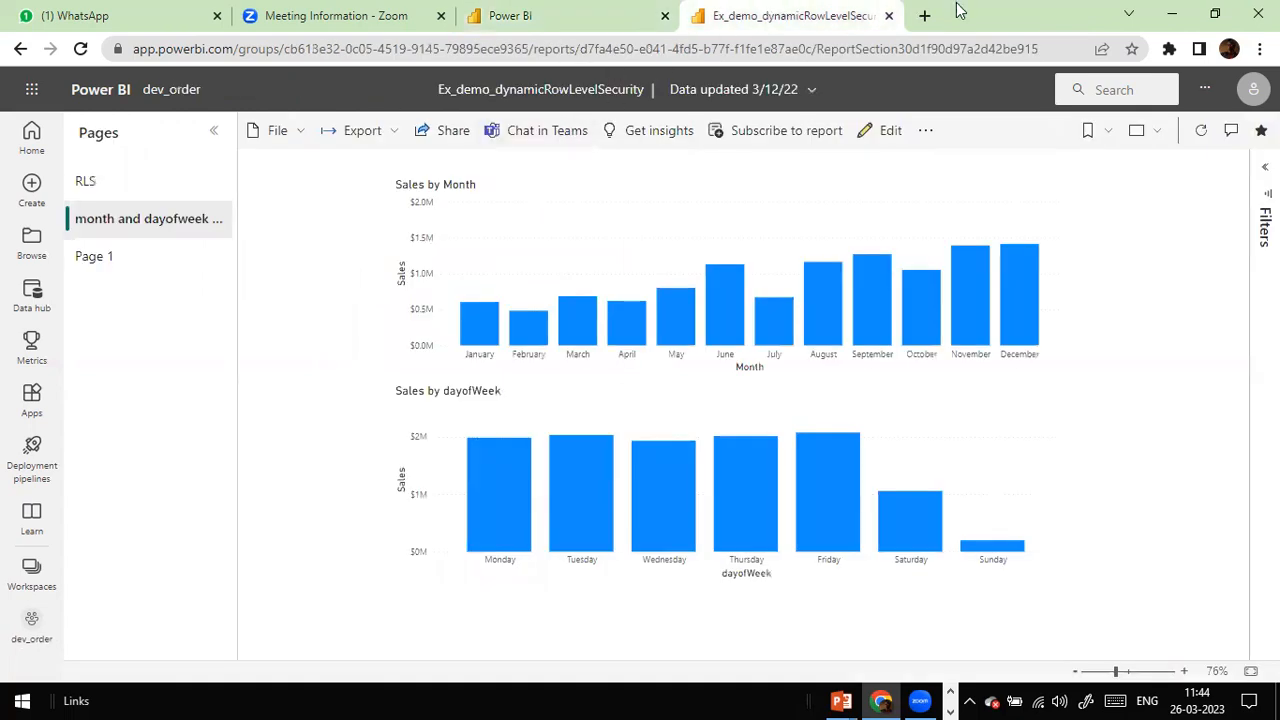
{"action": "left_click", "coordinate": [888, 15]}
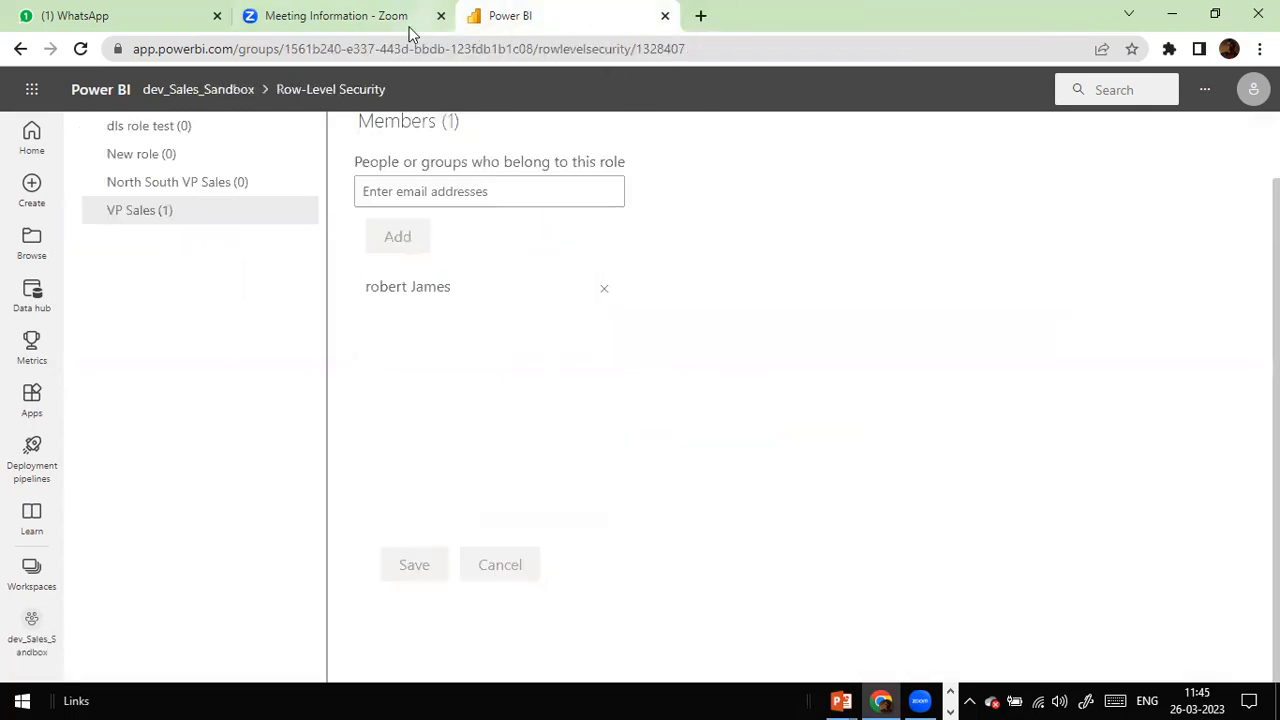
{"action": "left_click", "coordinate": [19, 50]}
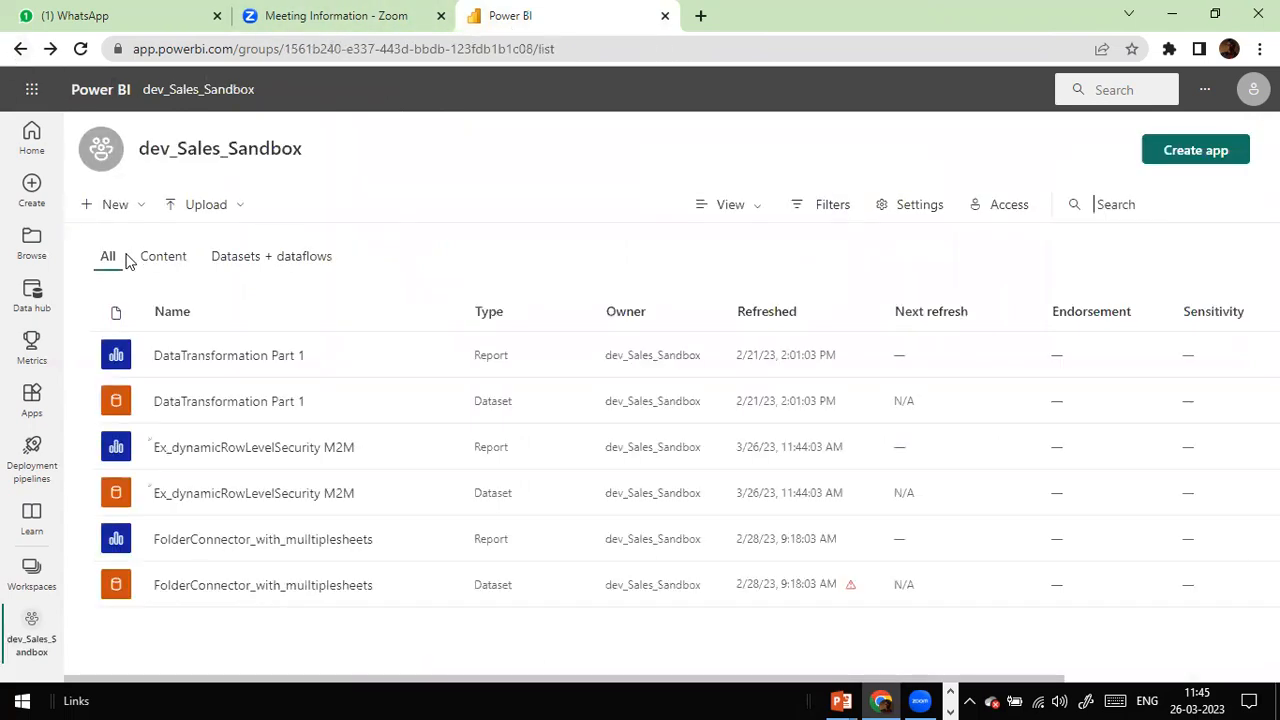
Step: Open the Ex_dynamicRowLevelSecurity M2M report in a separate tab, then return to the workspace list
{"action": "right_click", "coordinate": [328, 457]}
{"action": "left_click", "coordinate": [360, 464]}
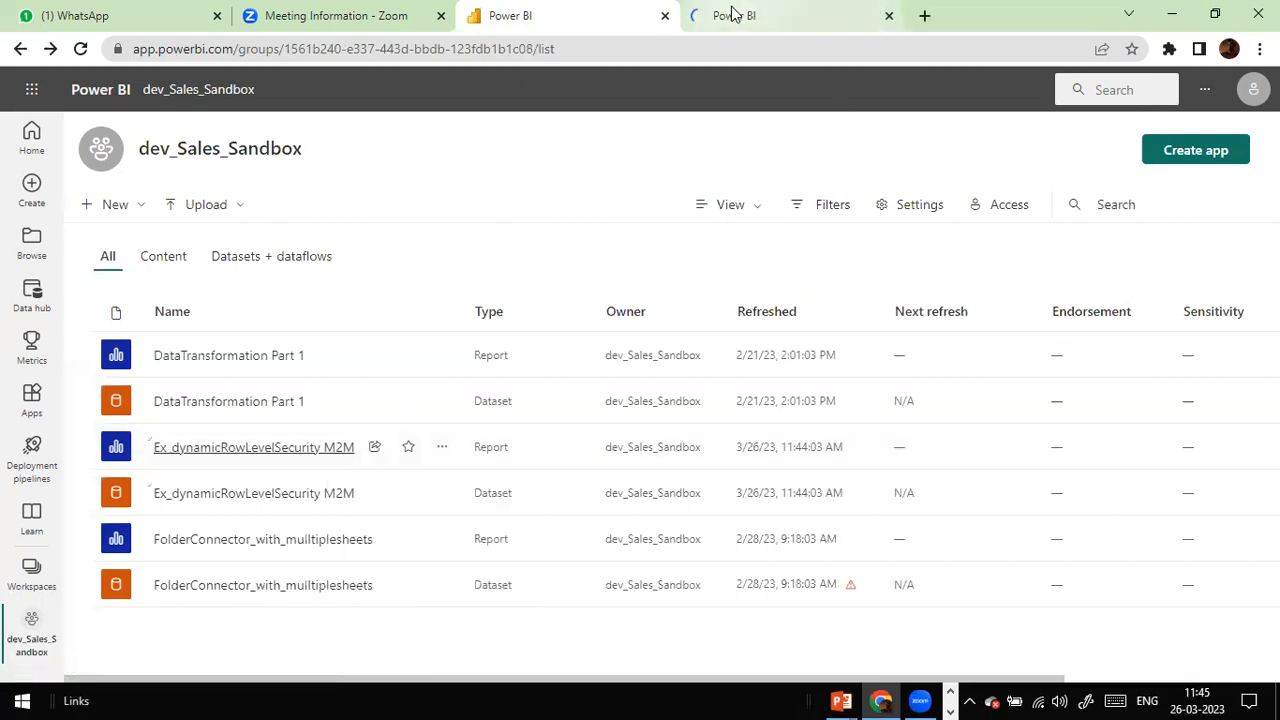
{"action": "left_click", "coordinate": [733, 14]}
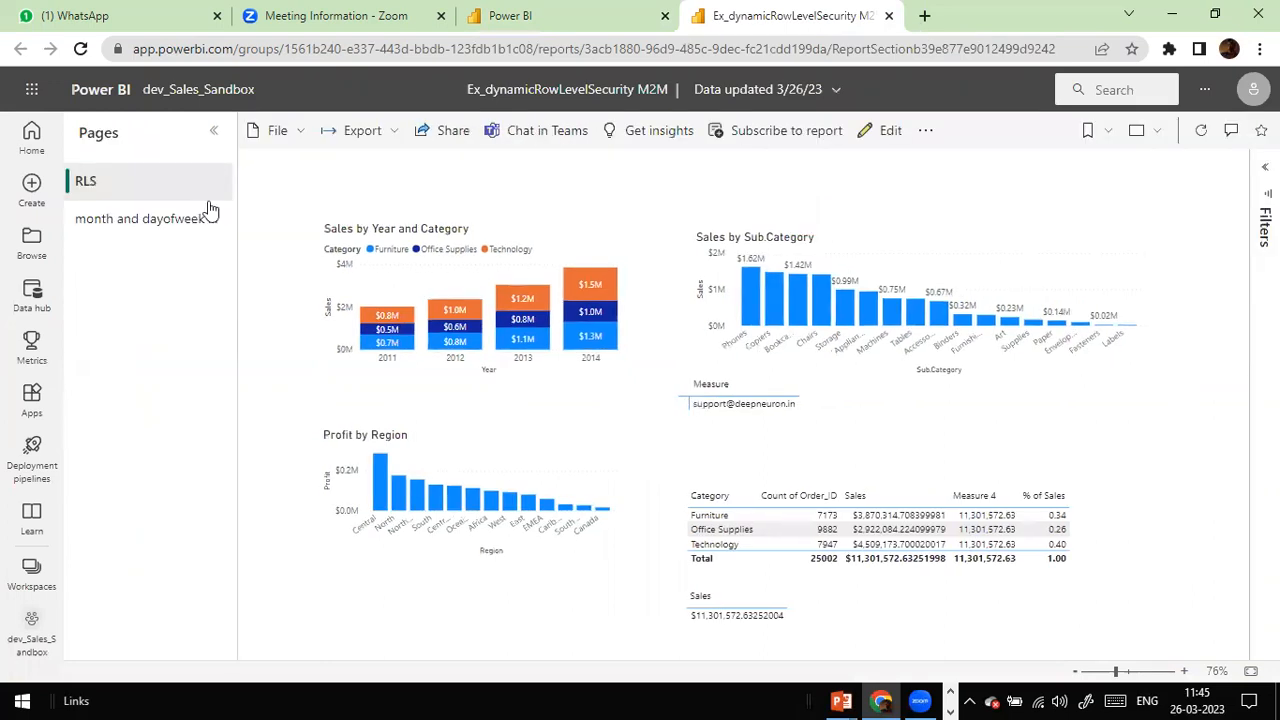
{"action": "right_click", "coordinate": [103, 190]}
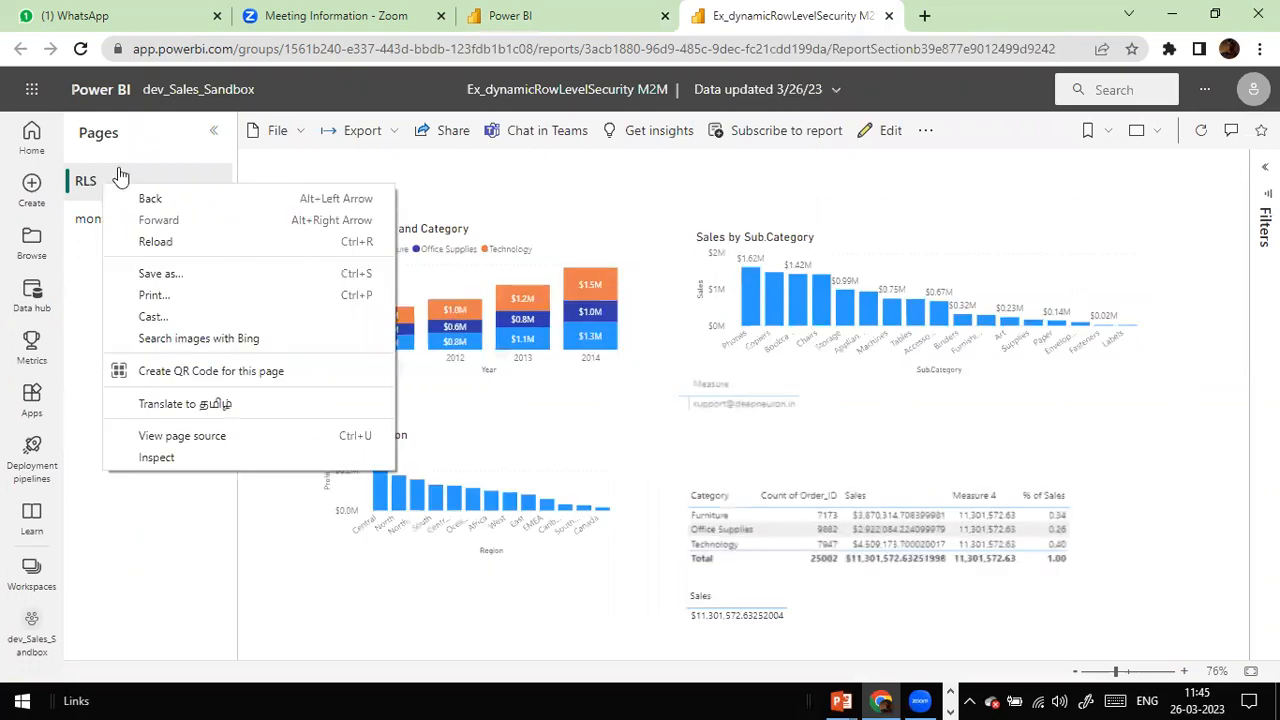
{"action": "left_click", "coordinate": [120, 176]}
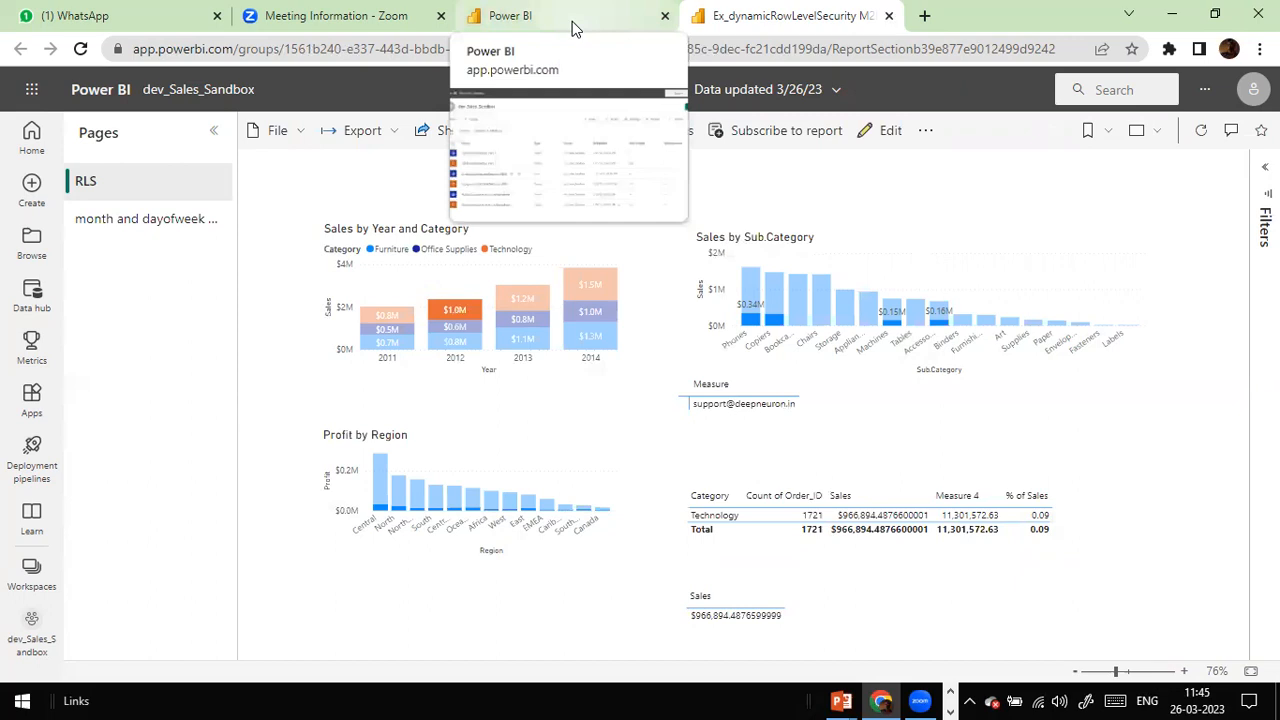
{"action": "left_click", "coordinate": [500, 14]}
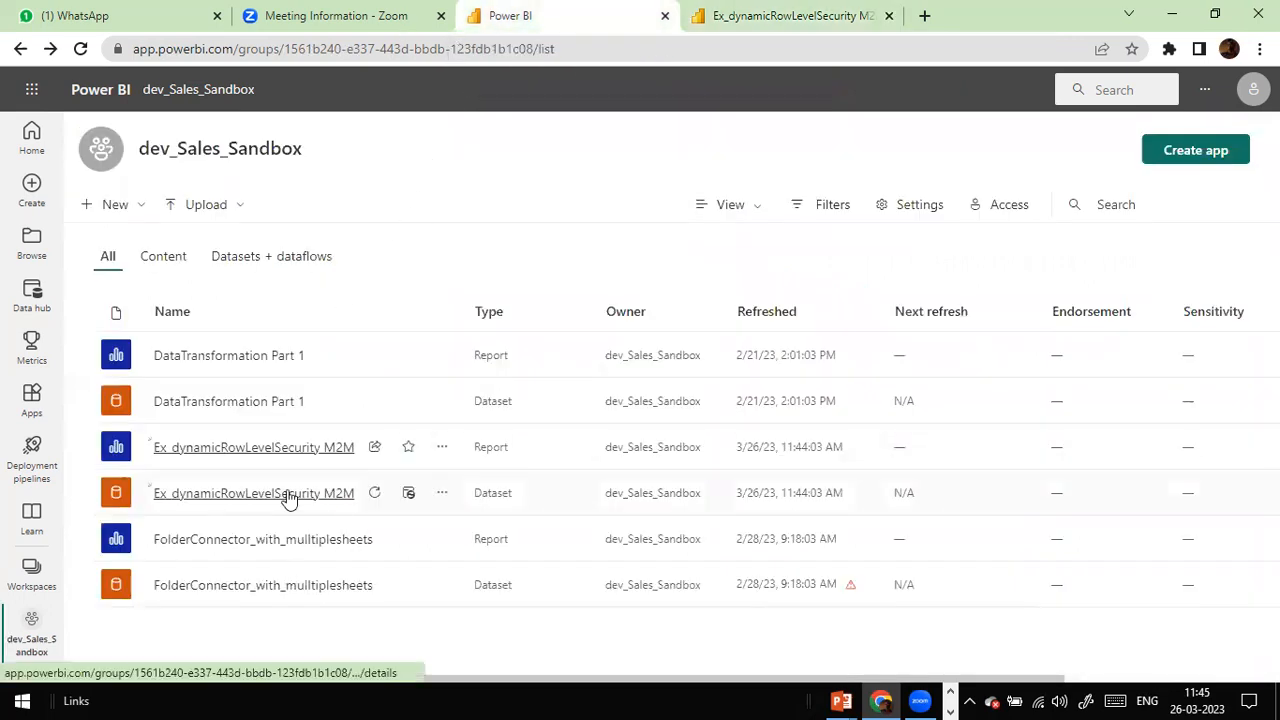
Step: Open the M2M dataset's Security settings and review the VP Sales and North South VP Sales role members
{"action": "left_click", "coordinate": [441, 496]}
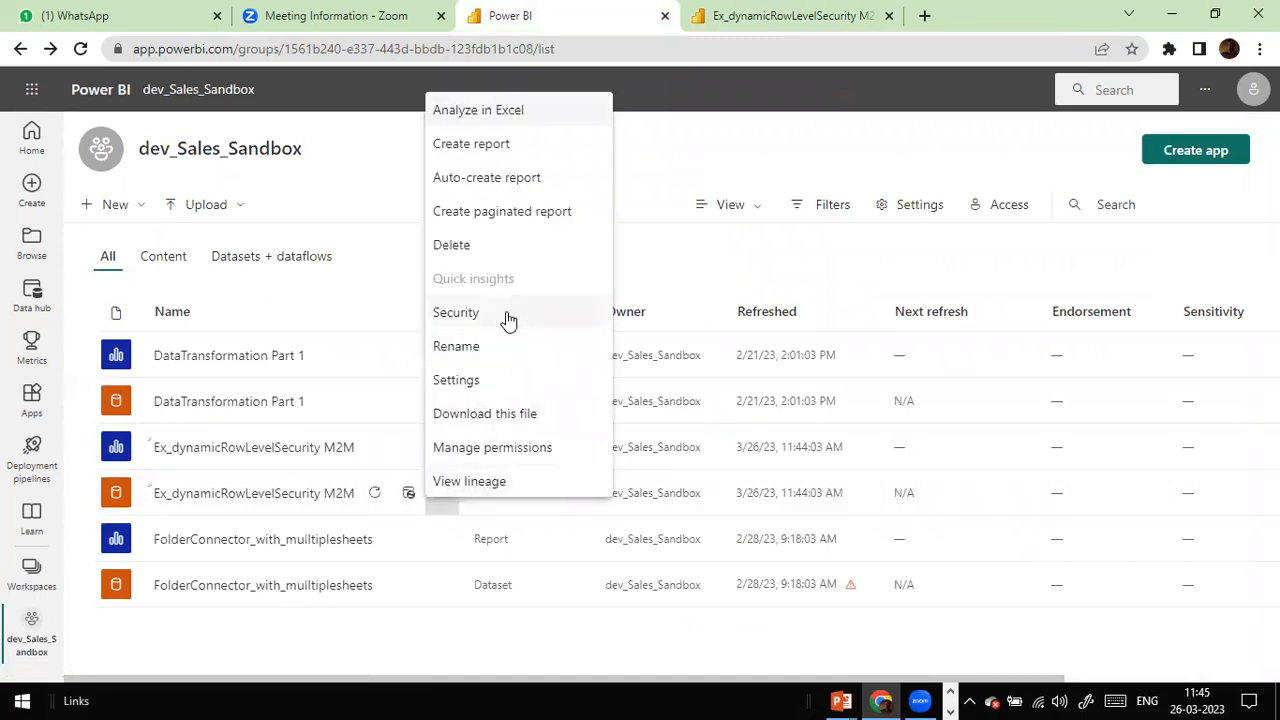
{"action": "left_click", "coordinate": [474, 318]}
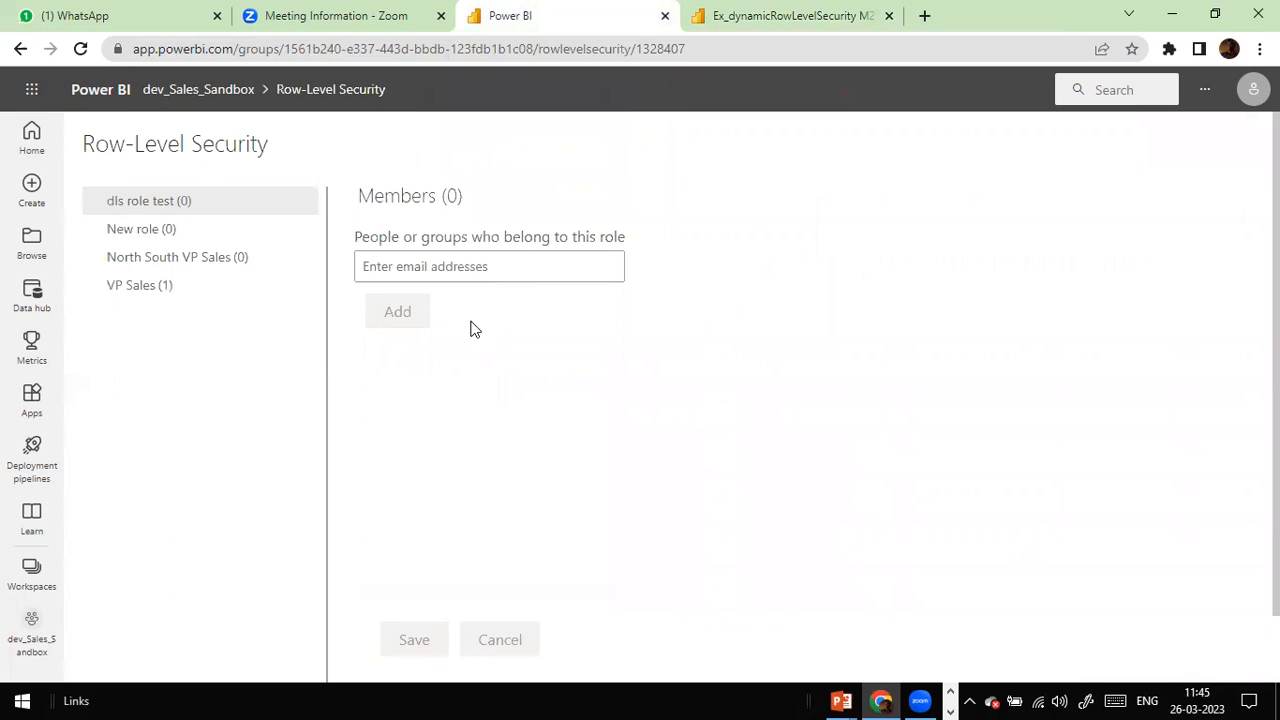
{"action": "left_click", "coordinate": [154, 287]}
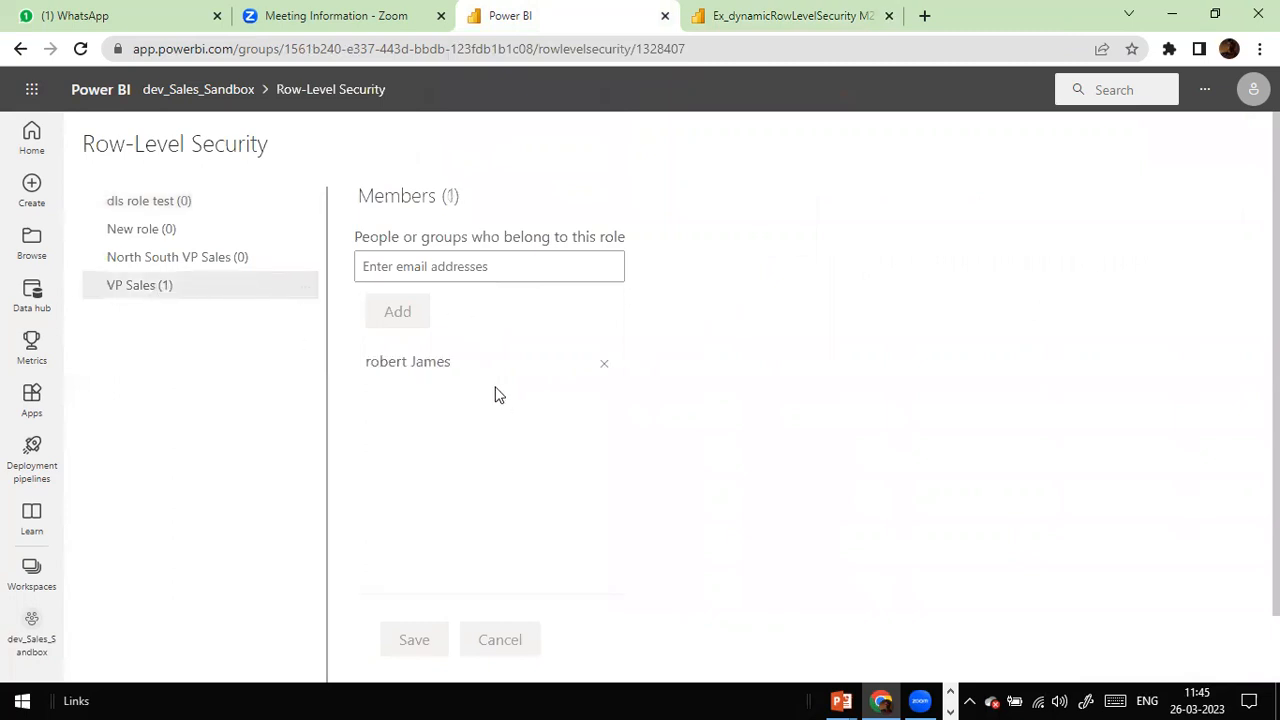
{"action": "scroll", "coordinate": [451, 391], "scroll_direction": "down", "scroll_amount": 1}
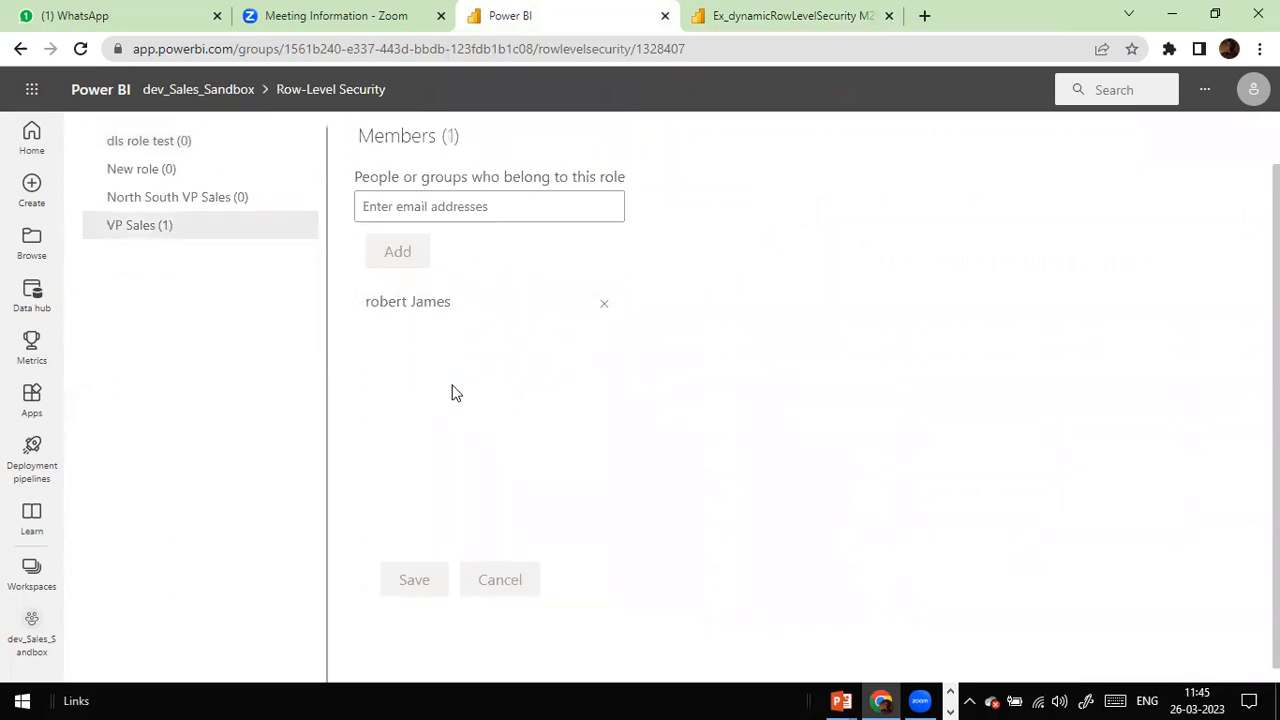
{"action": "scroll", "coordinate": [431, 362], "scroll_direction": "up", "scroll_amount": 1}
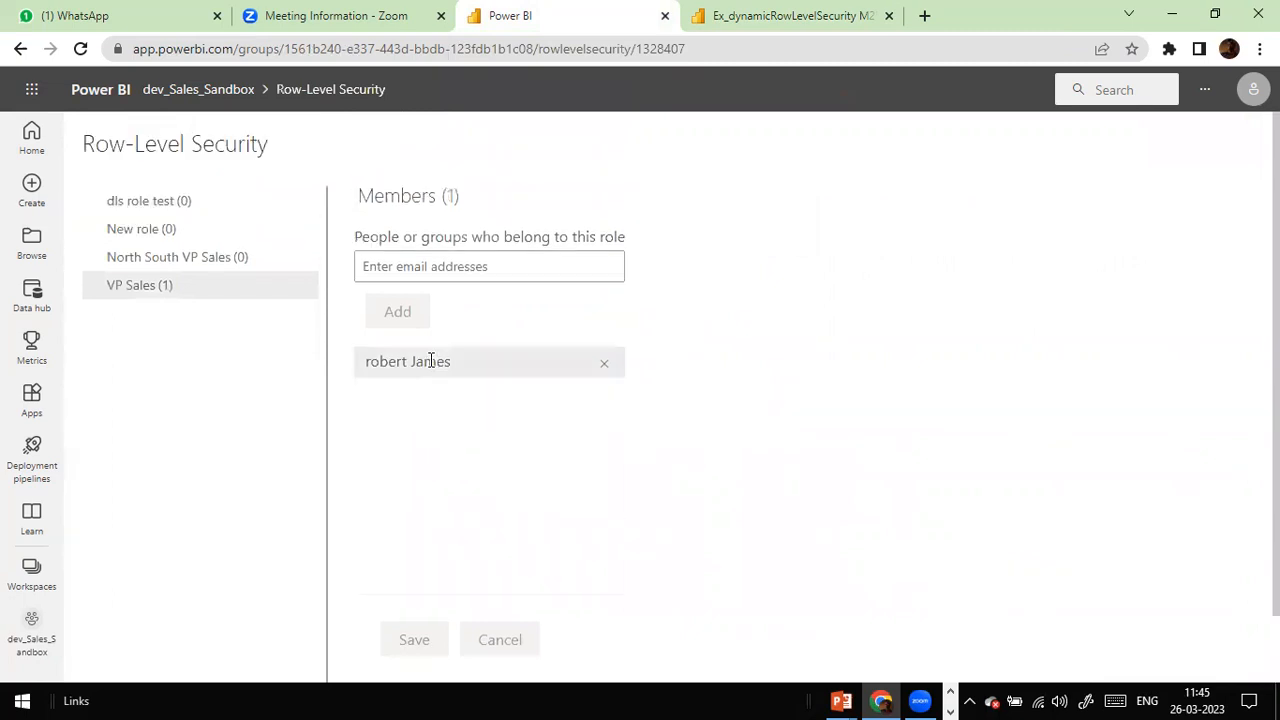
{"action": "left_click", "coordinate": [228, 270]}
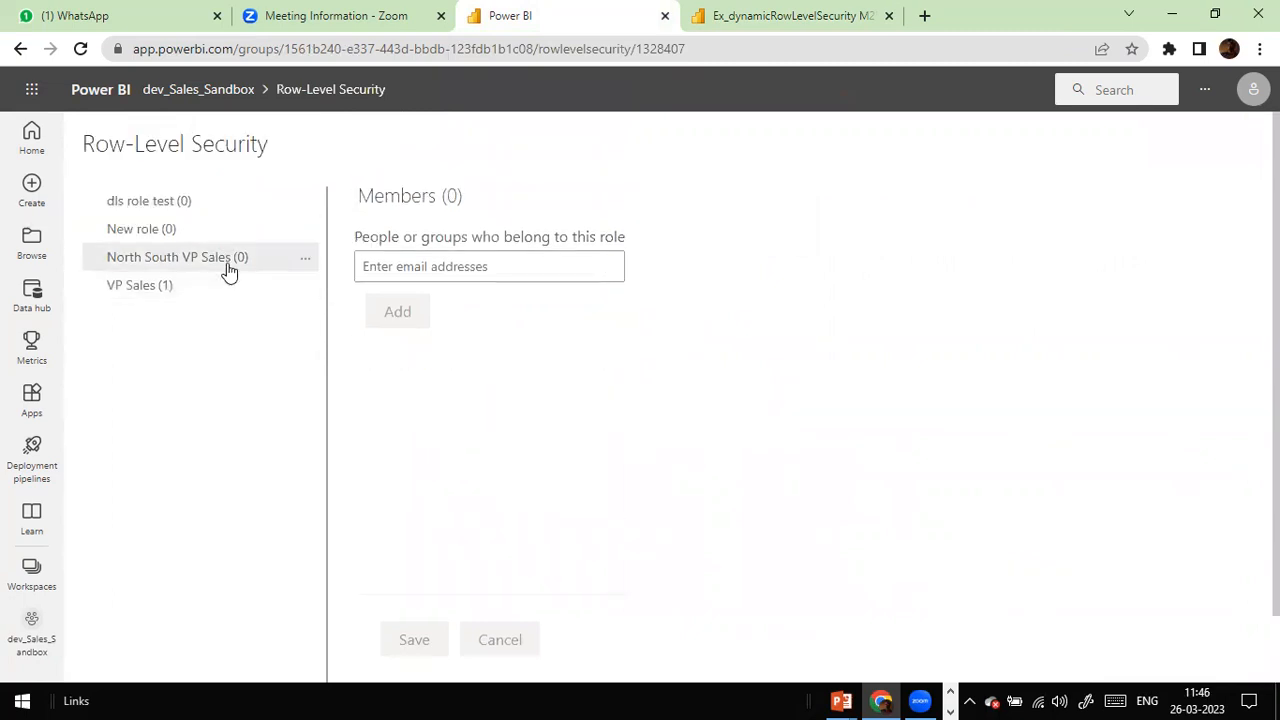
{"action": "left_click", "coordinate": [115, 288]}
{"action": "scroll", "coordinate": [320, 370], "scroll_direction": "down", "scroll_amount": 1}
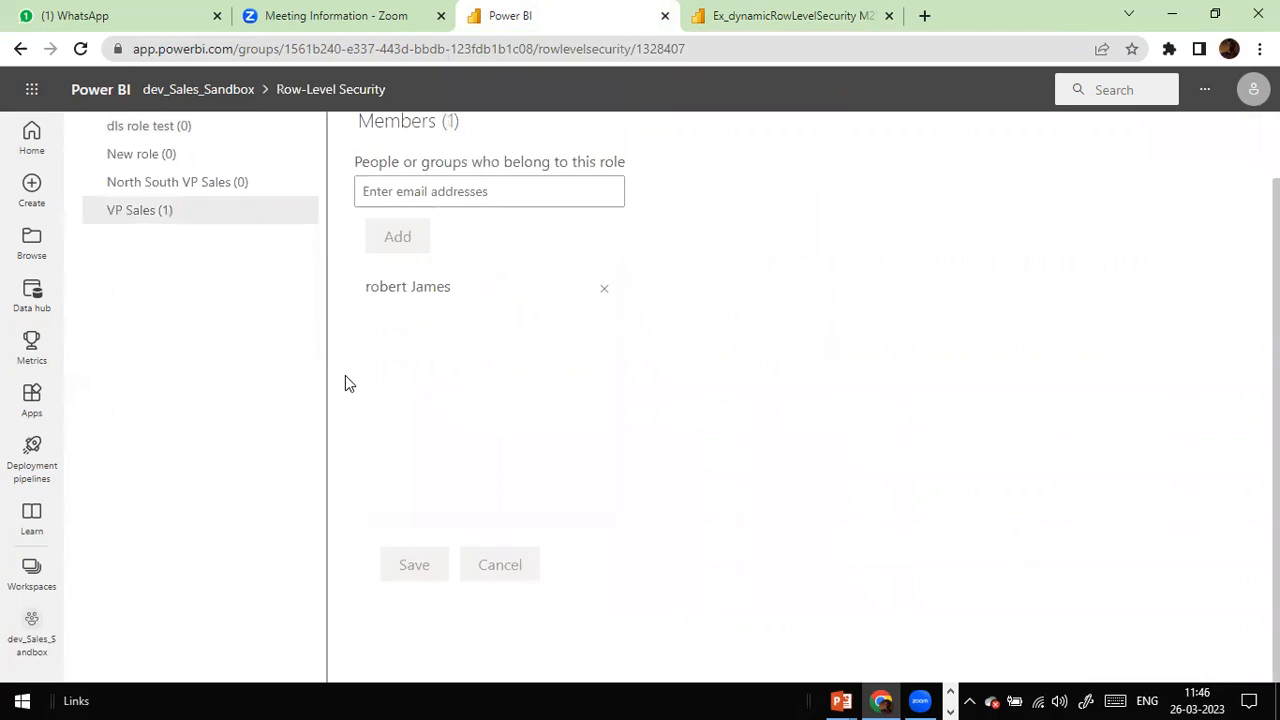
Step: Check the signed-in account, then view the published report's month and dayofweek page
{"action": "left_click", "coordinate": [828, 12]}
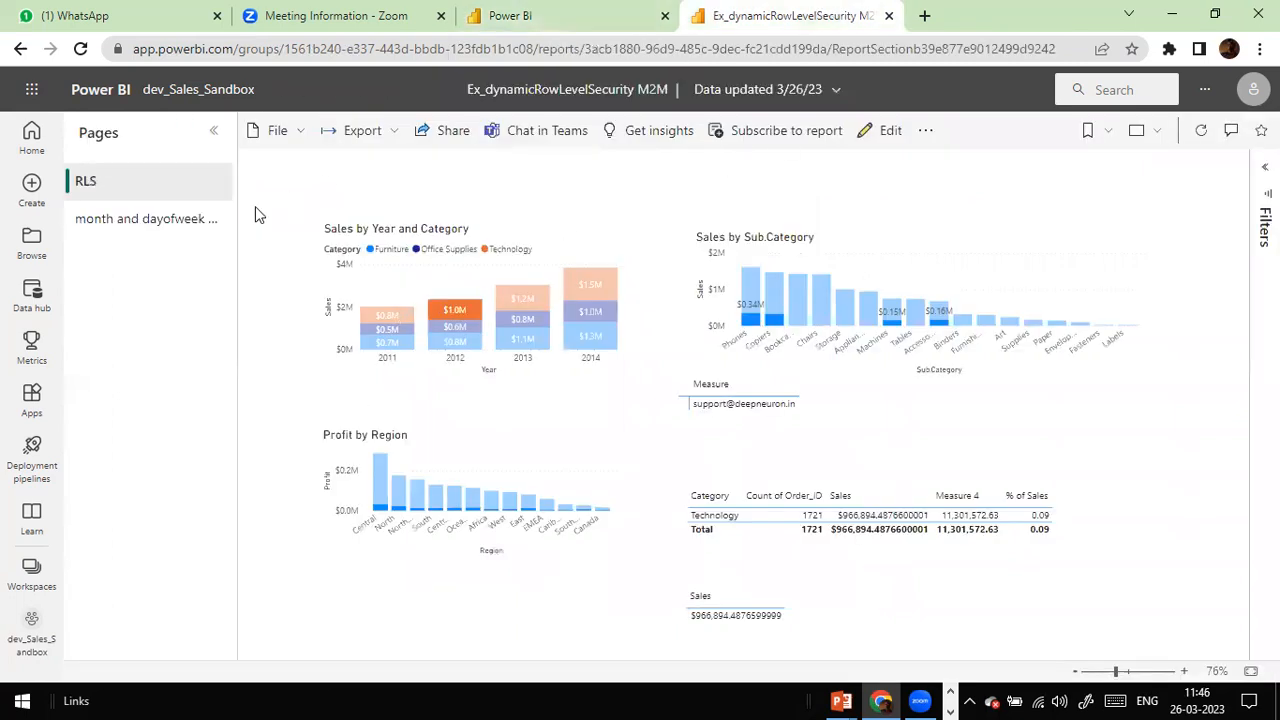
{"action": "left_click", "coordinate": [599, 16]}
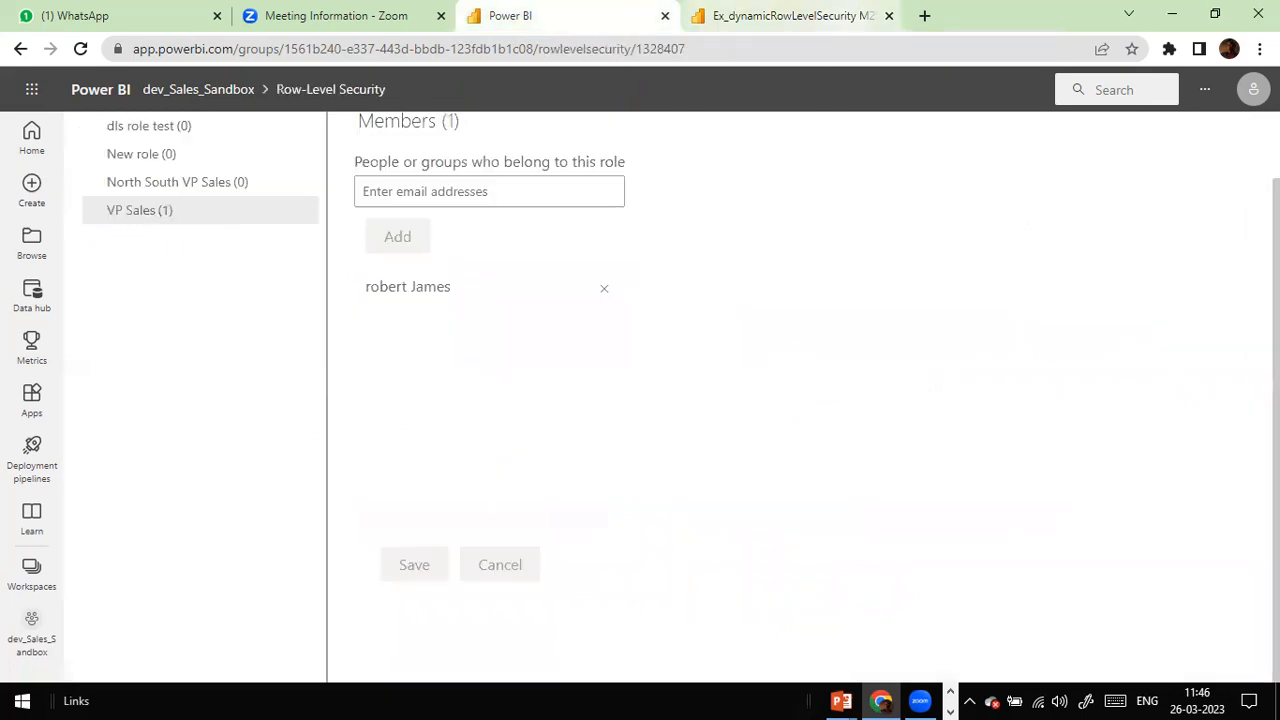
{"action": "left_click", "coordinate": [1253, 89]}
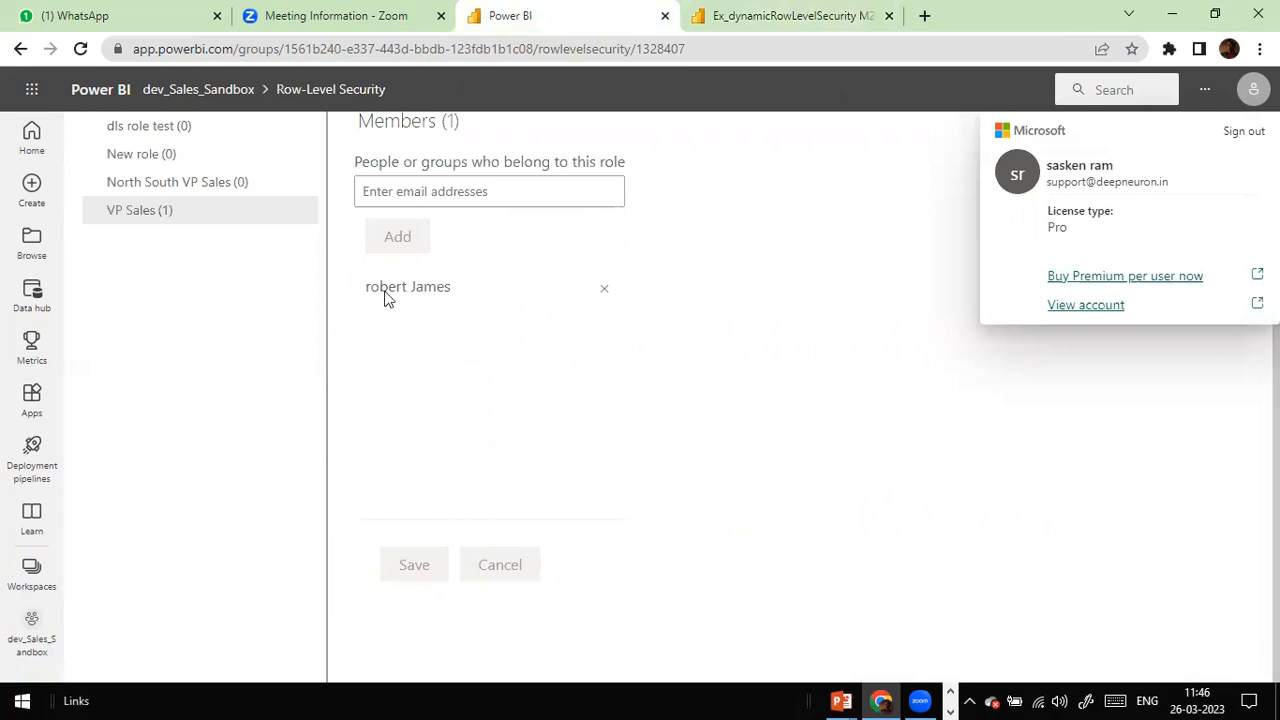
{"action": "left_click", "coordinate": [826, 23]}
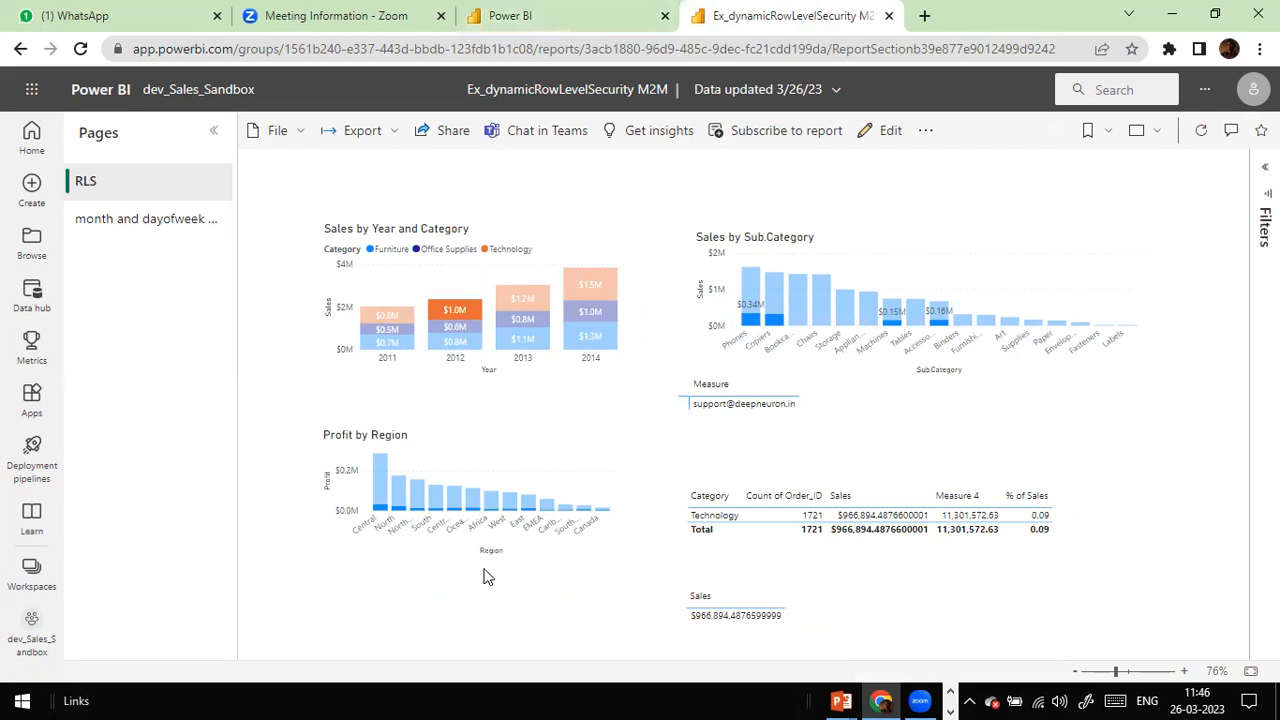
{"action": "left_click", "coordinate": [174, 220]}
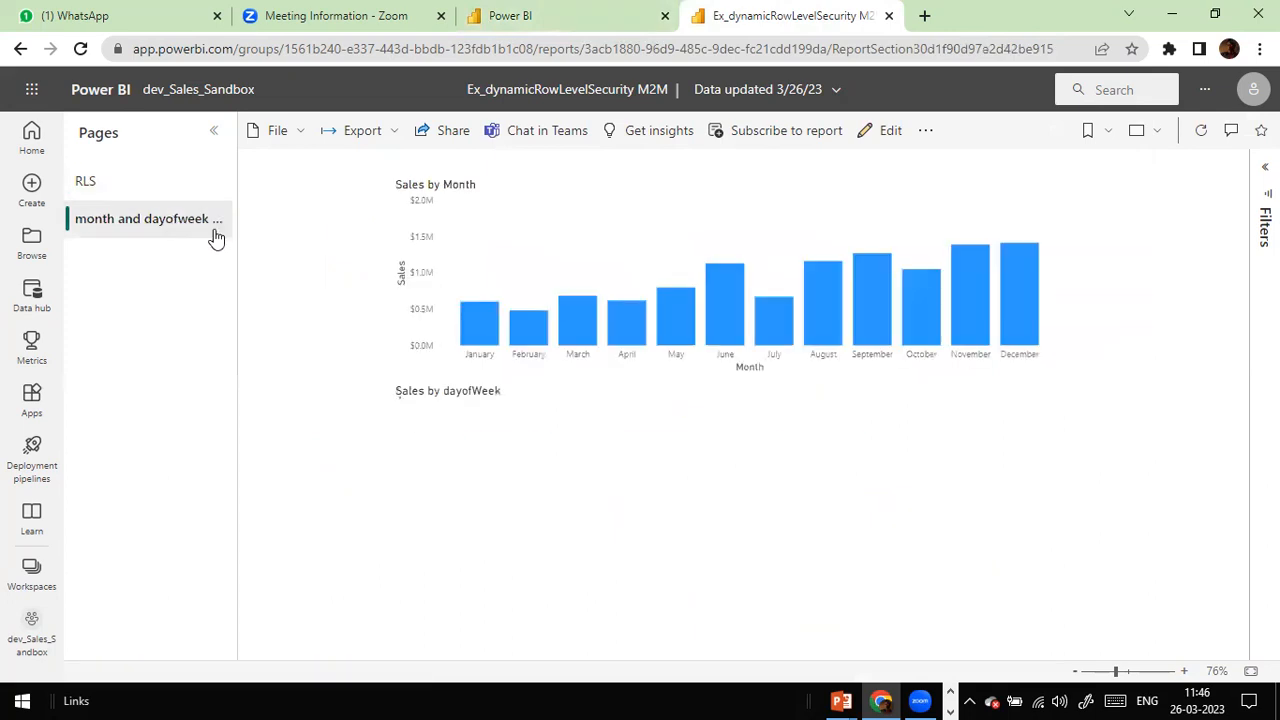
{"action": "left_click", "coordinate": [108, 186]}
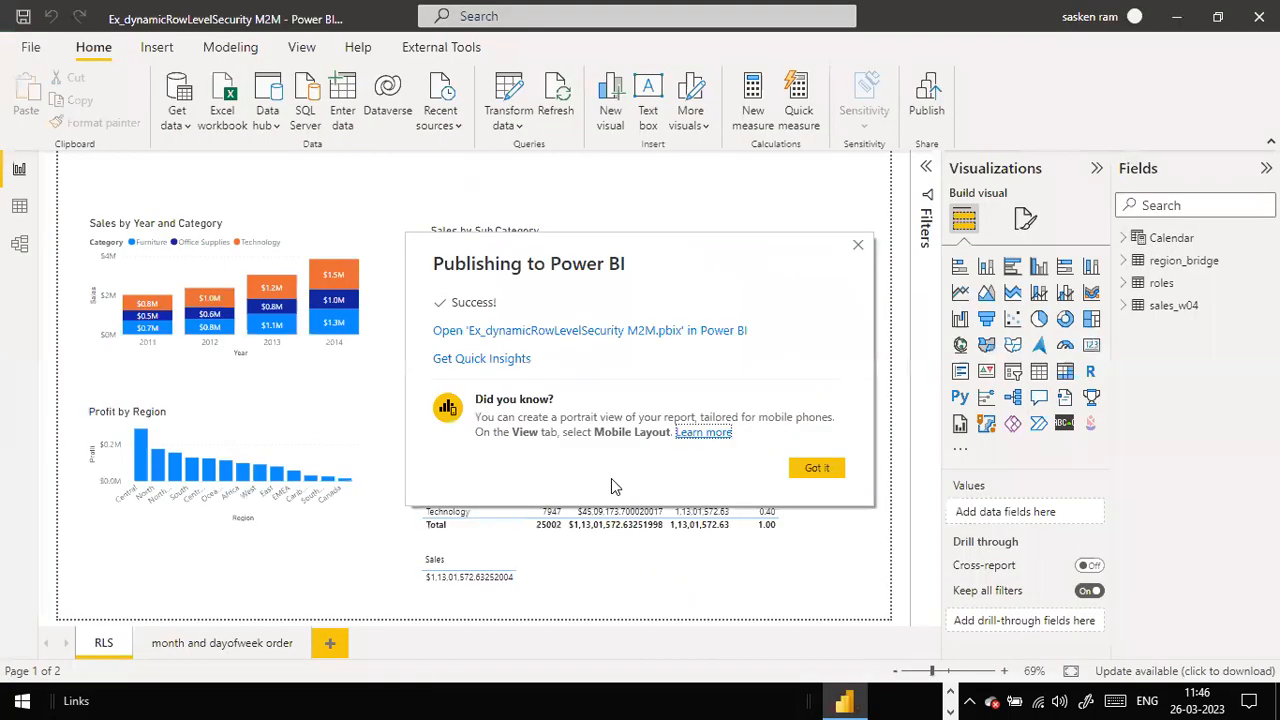
Step: Dismiss the Publishing to Power BI success message and restore down the Desktop window
{"action": "left_click", "coordinate": [817, 467]}
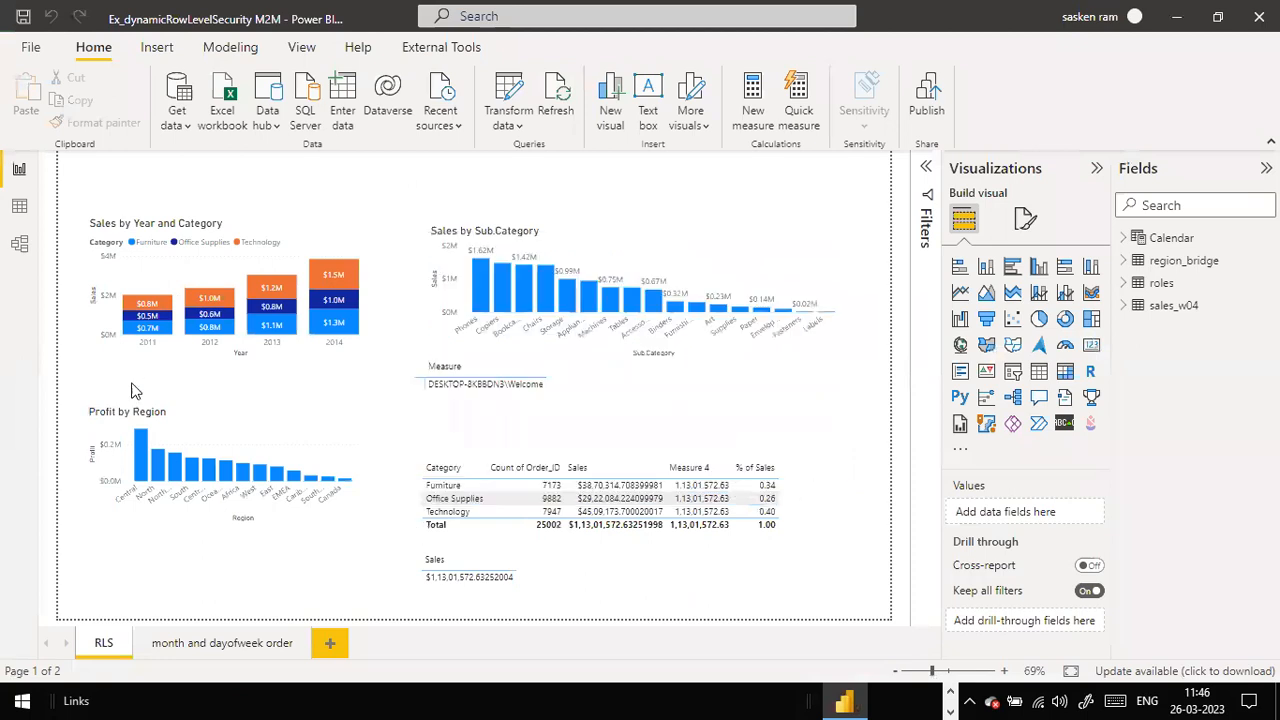
{"action": "left_click", "coordinate": [1217, 16]}
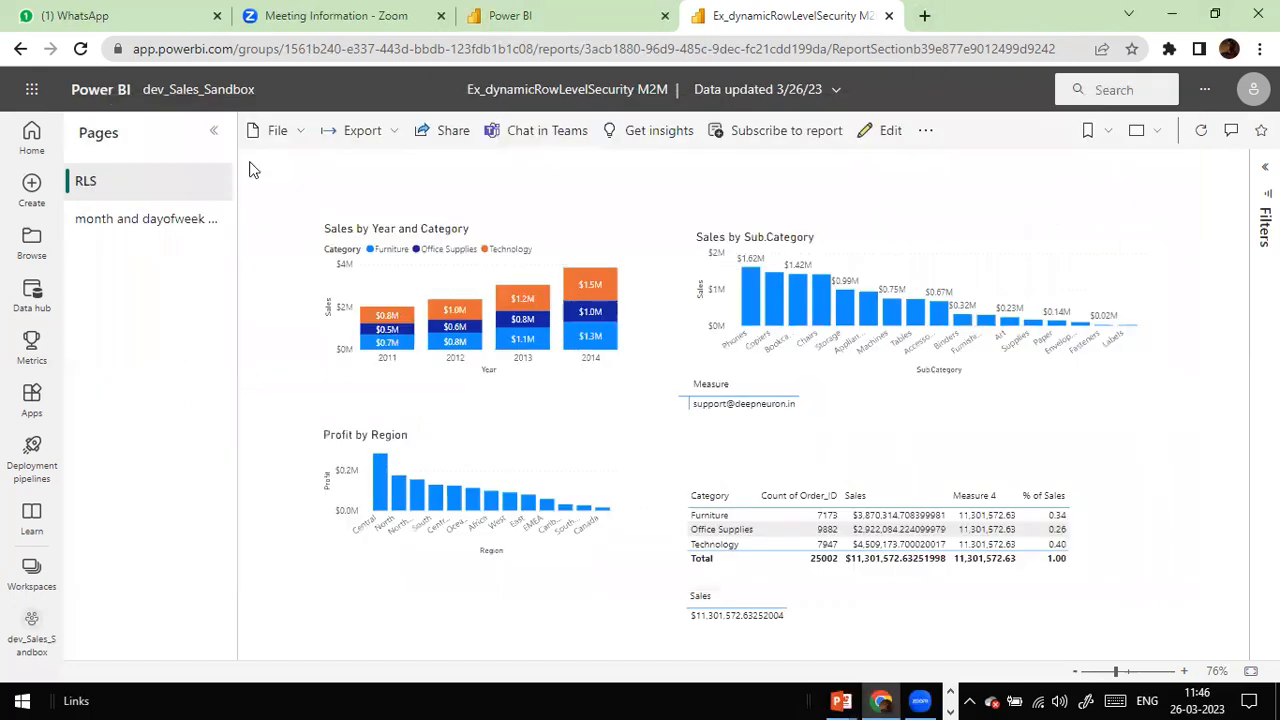
Step: Return to Row-Level Security and test the report as the VP Sales role
{"action": "left_click", "coordinate": [565, 14]}
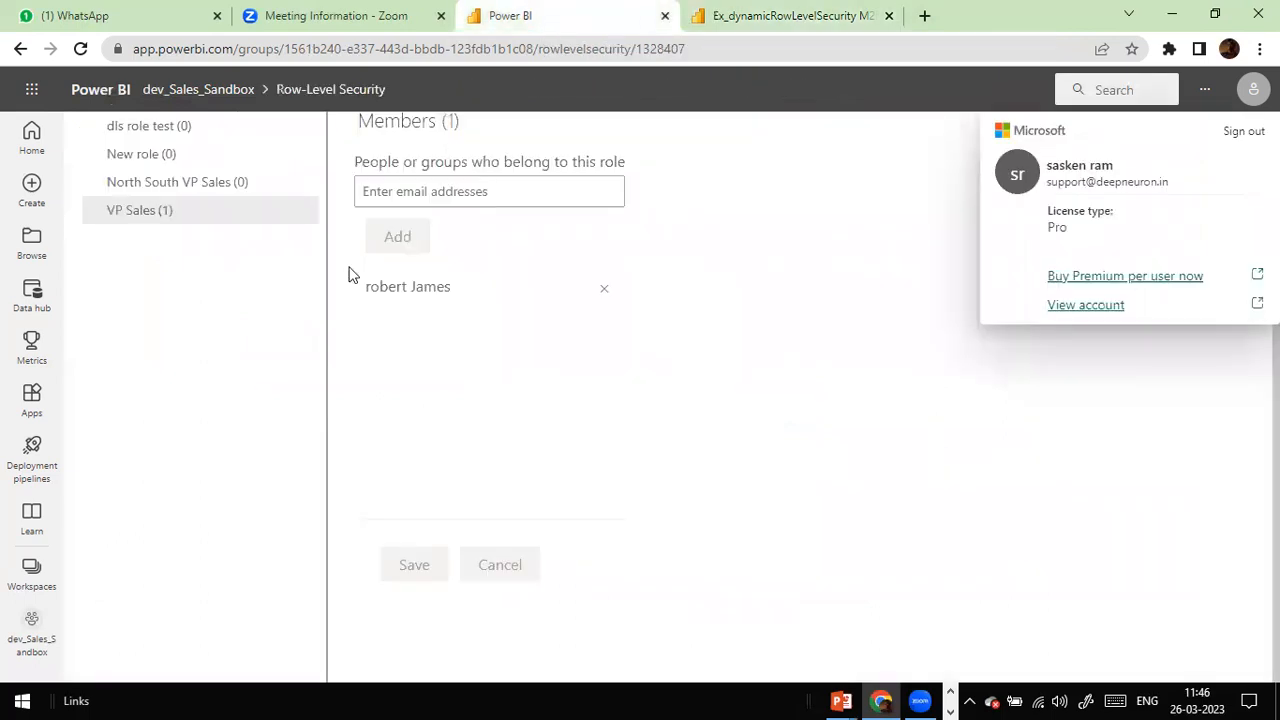
{"action": "left_click", "coordinate": [182, 215]}
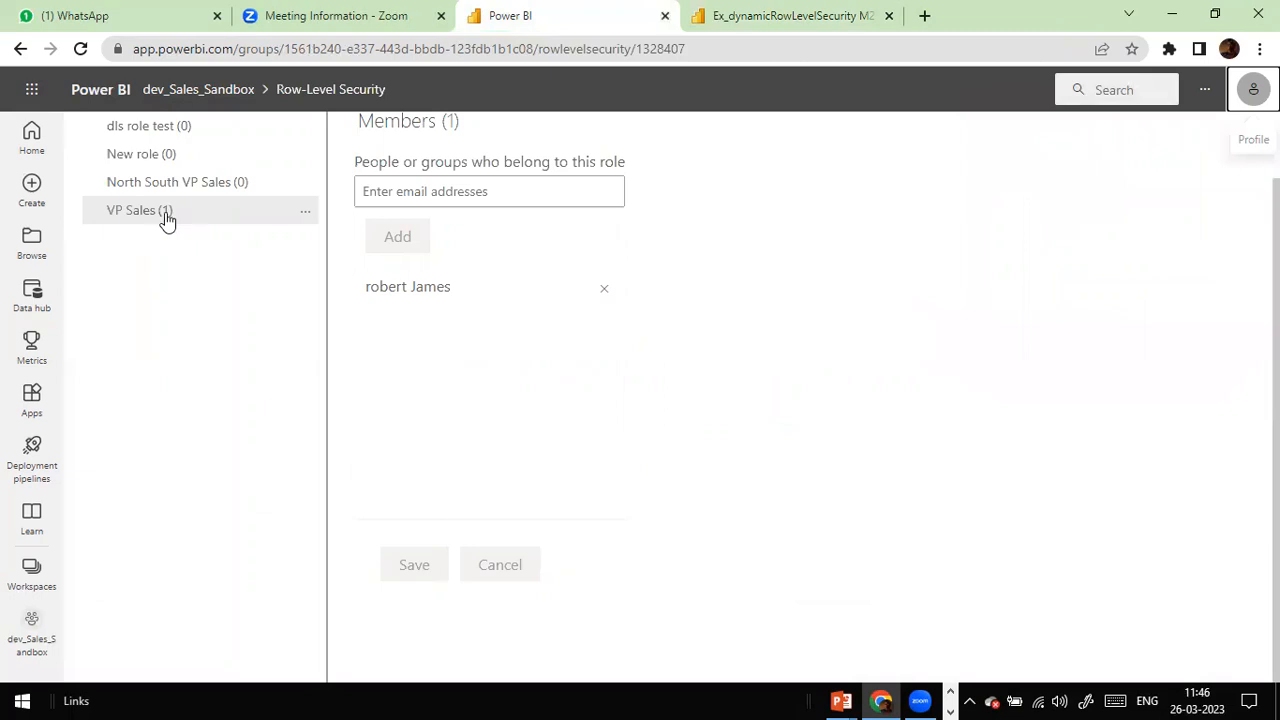
{"action": "right_click", "coordinate": [163, 212]}
{"action": "left_click", "coordinate": [838, 332]}
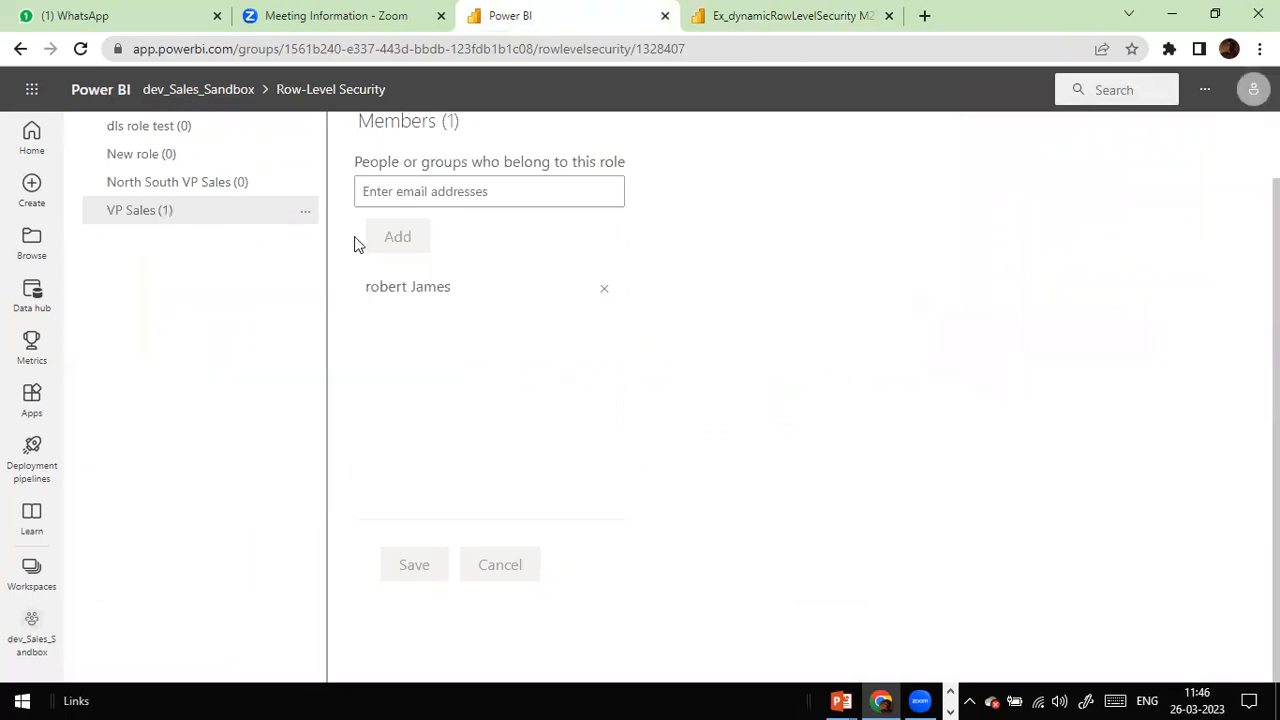
{"action": "left_click", "coordinate": [305, 212]}
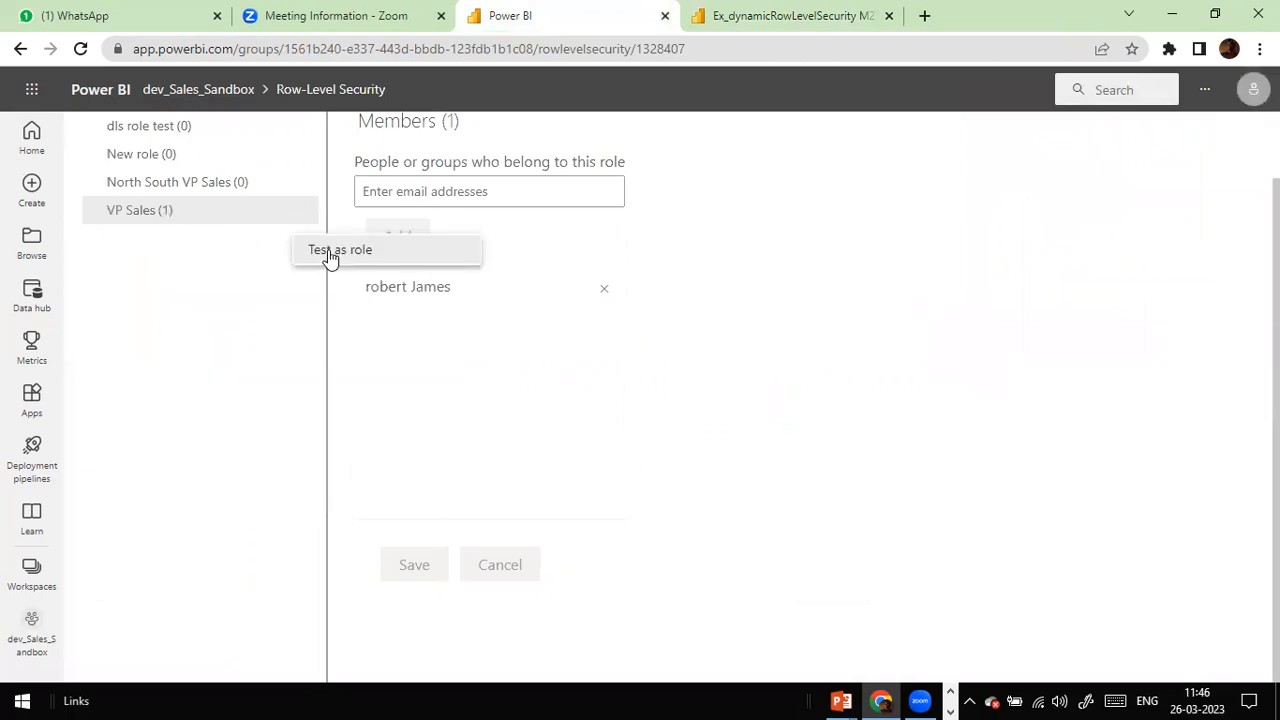
{"action": "left_click", "coordinate": [330, 252]}
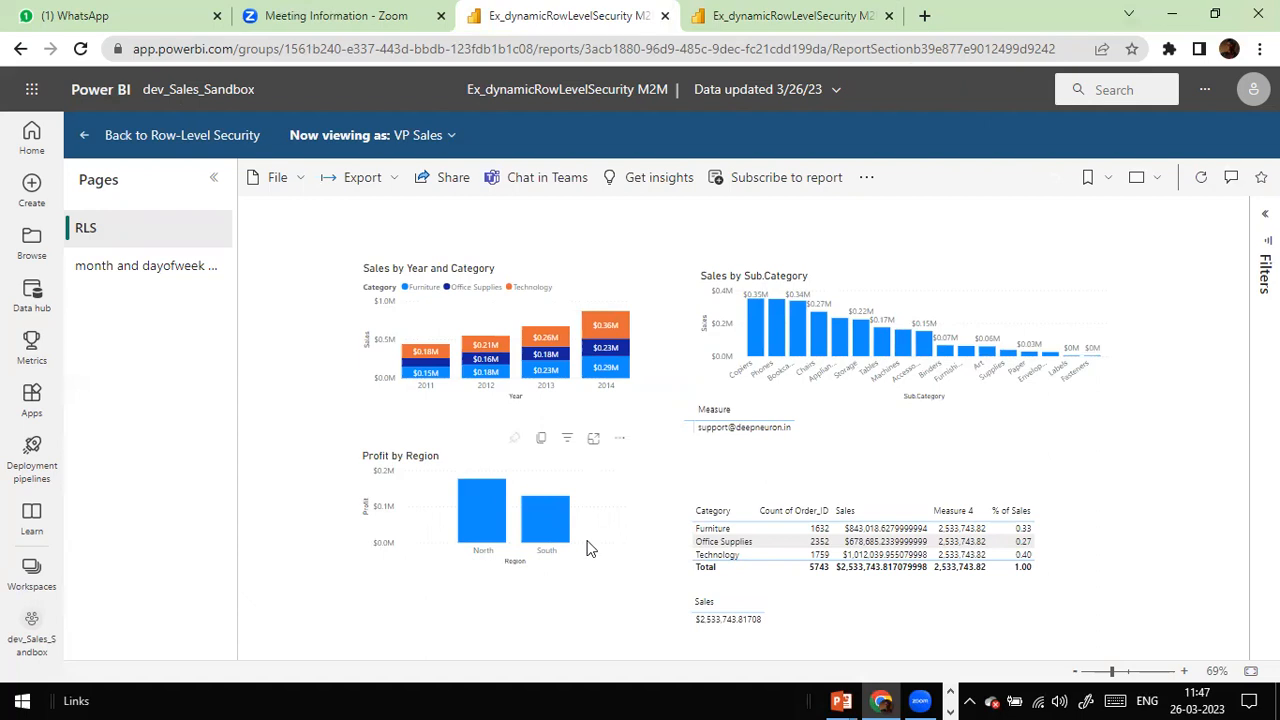
Step: Zoom and scroll the report to confirm Profit by Region shows only North and South
{"action": "key", "text": "ctrl+plus"}
{"action": "key", "text": "ctrl+plus"}
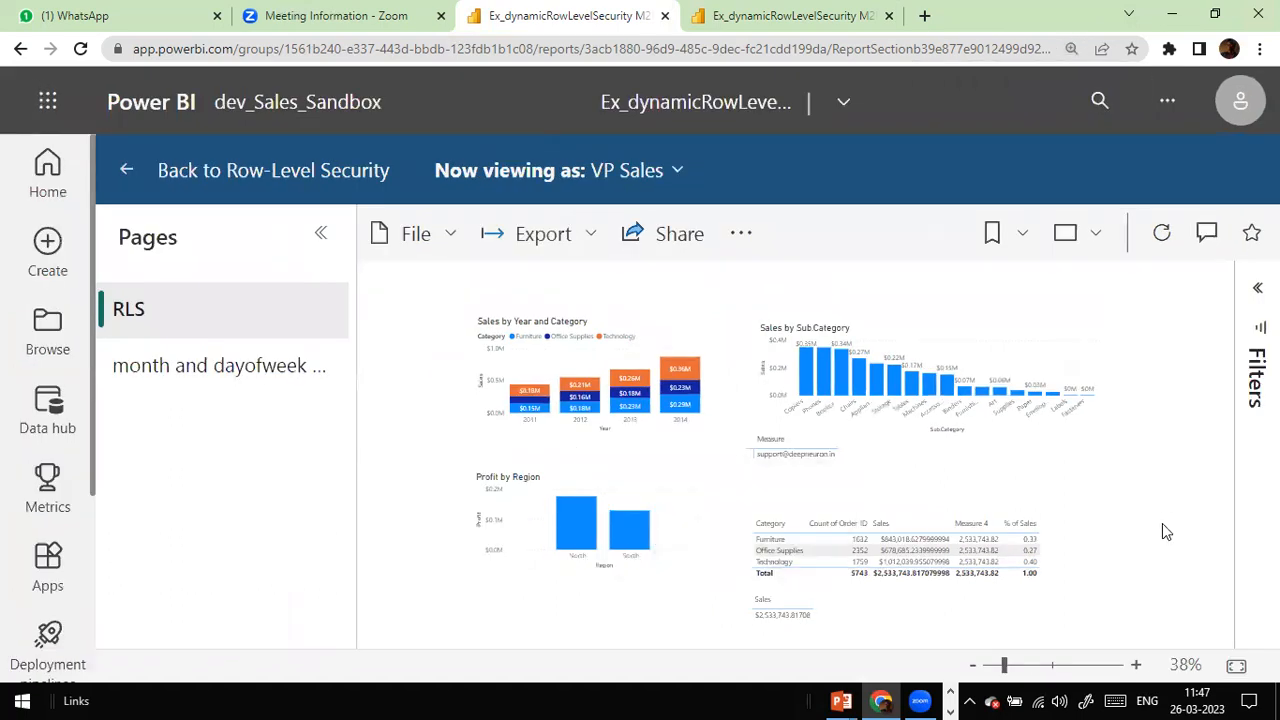
{"action": "key", "text": "ctrl+plus"}
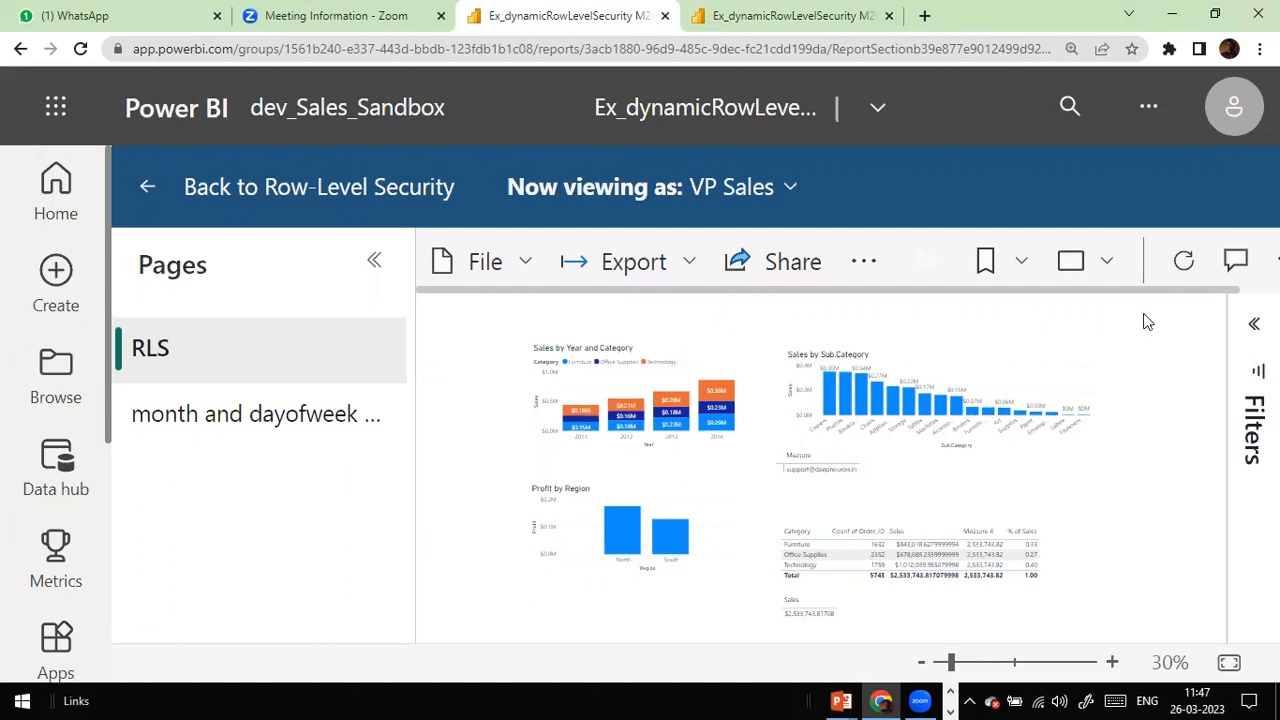
{"action": "key", "text": "ctrl+plus"}
{"action": "key", "text": "ctrl+plus"}
{"action": "key", "text": "ctrl+plus"}
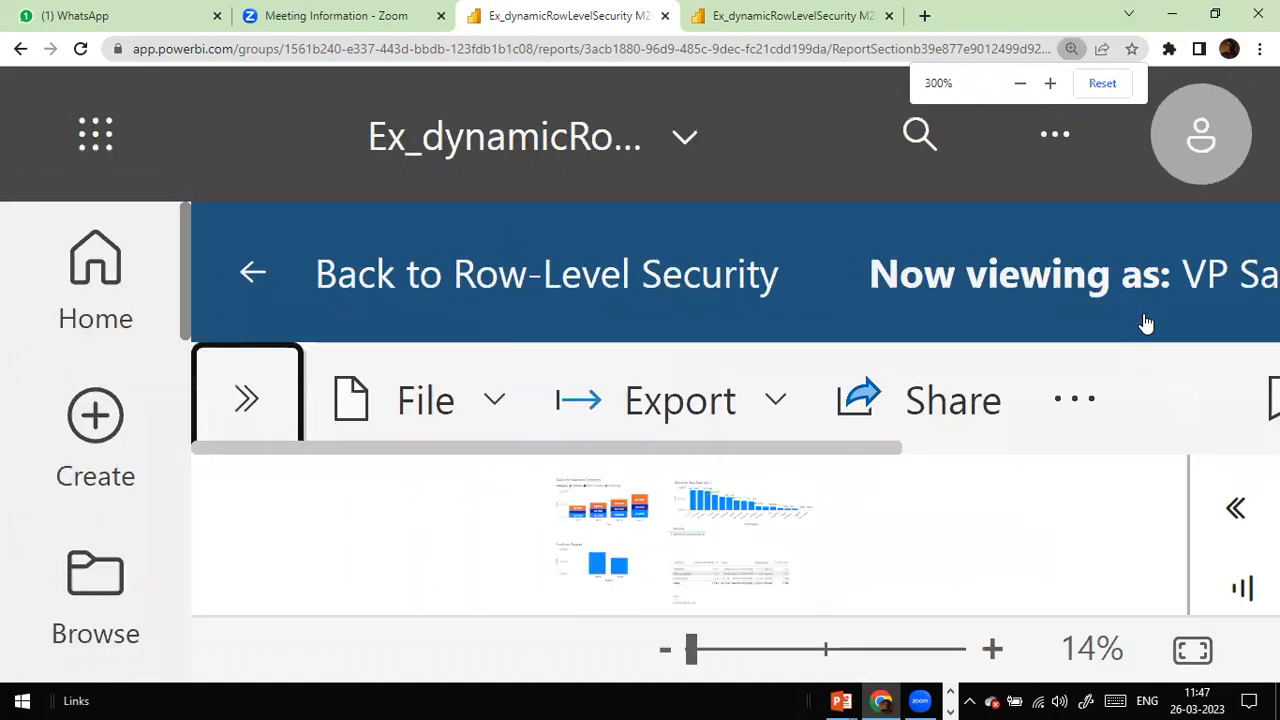
{"action": "key", "text": "ctrl+minus"}
{"action": "key", "text": "ctrl+minus"}
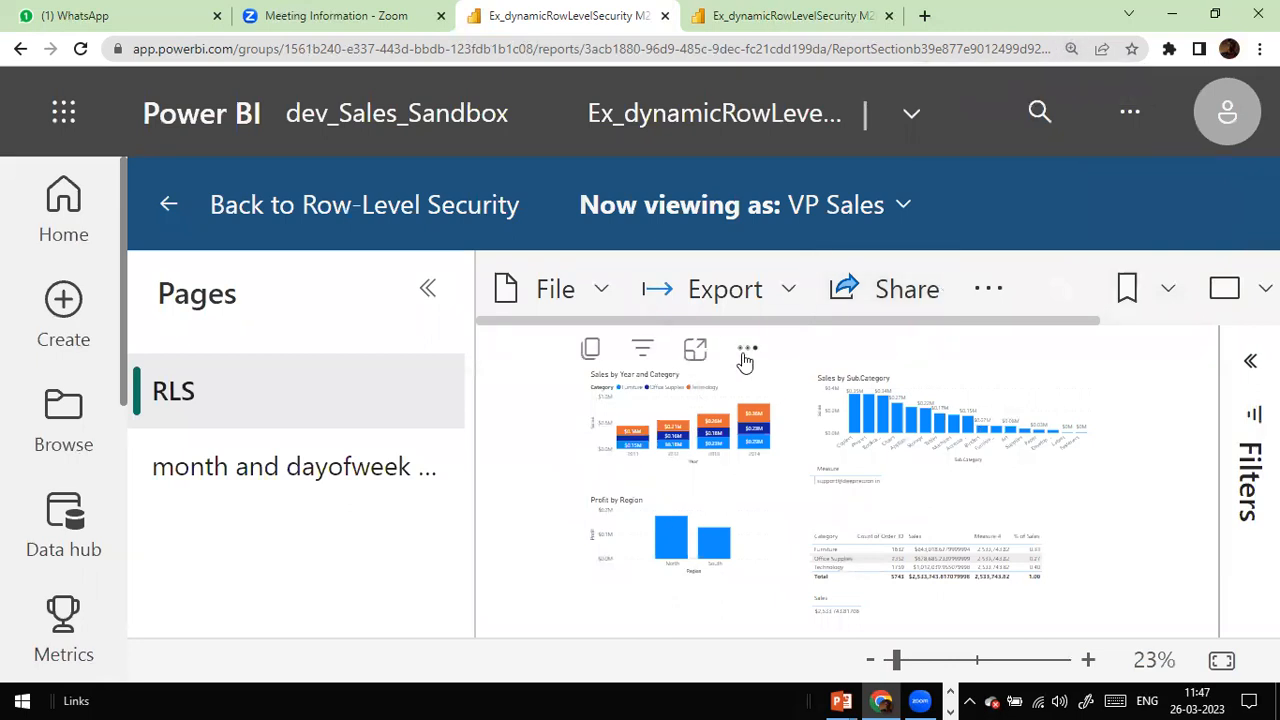
{"action": "left_click", "coordinate": [748, 350]}
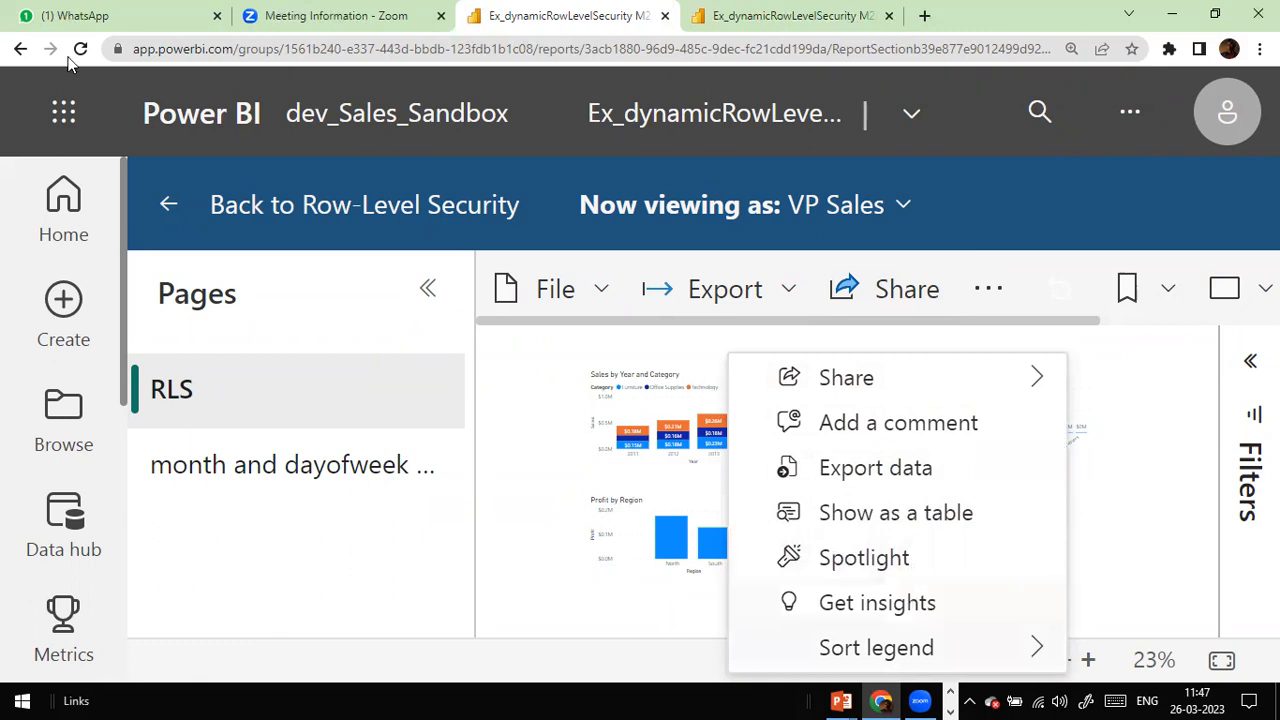
{"action": "left_click", "coordinate": [1118, 583]}
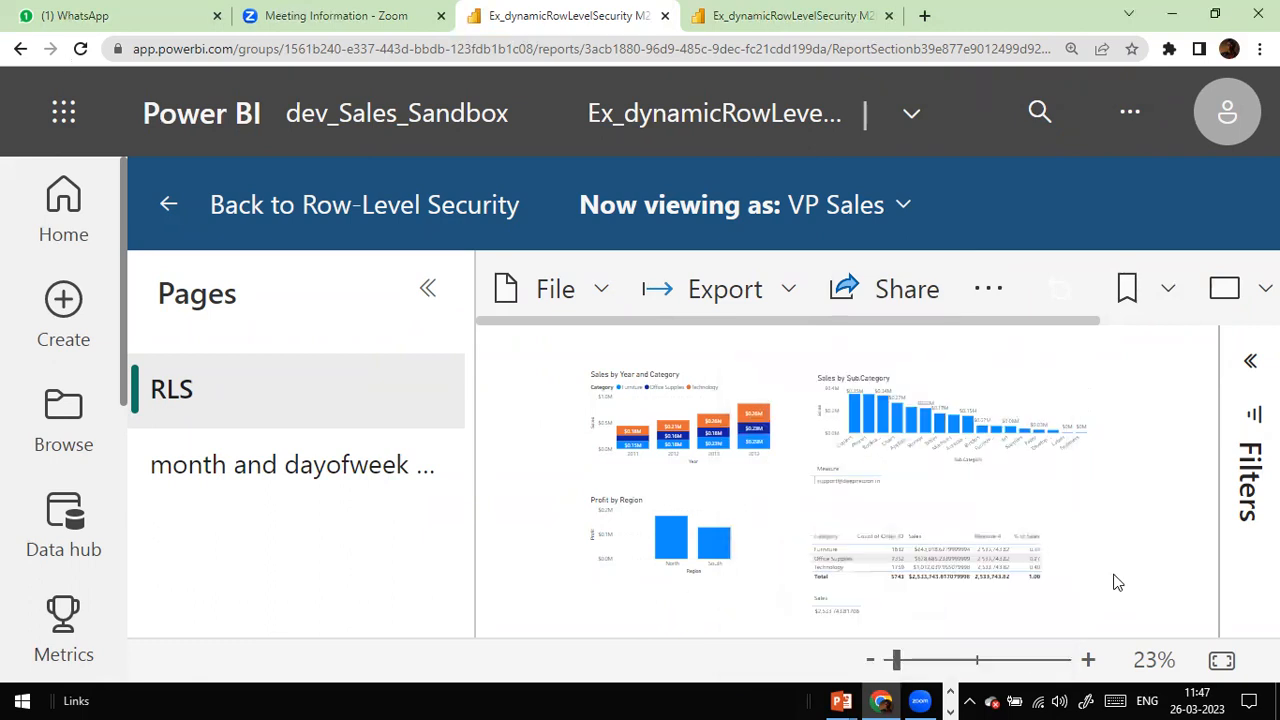
{"action": "scroll", "coordinate": [1118, 582], "scroll_direction": "down", "scroll_amount": 1}
{"action": "scroll", "coordinate": [1118, 583], "scroll_direction": "down", "scroll_amount": 2}
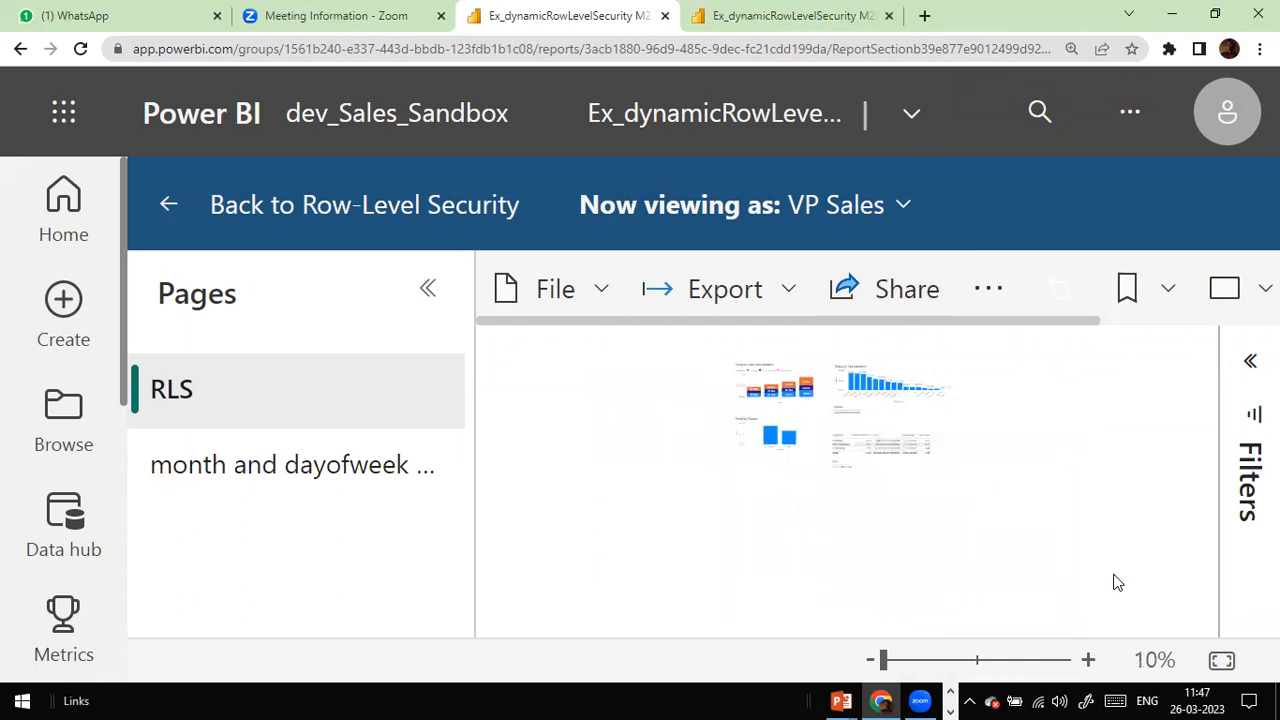
{"action": "scroll", "coordinate": [1118, 583], "scroll_direction": "up", "scroll_amount": 4}
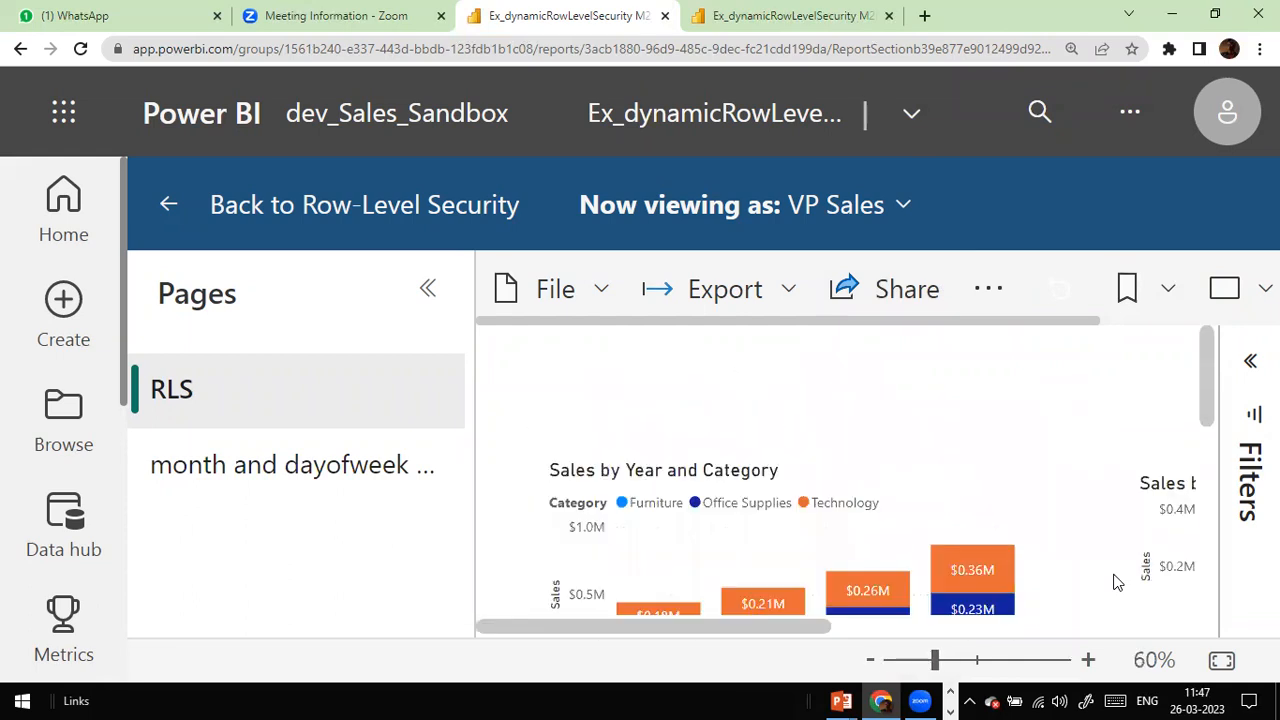
{"action": "scroll", "coordinate": [980, 528], "scroll_direction": "down", "scroll_amount": 3}
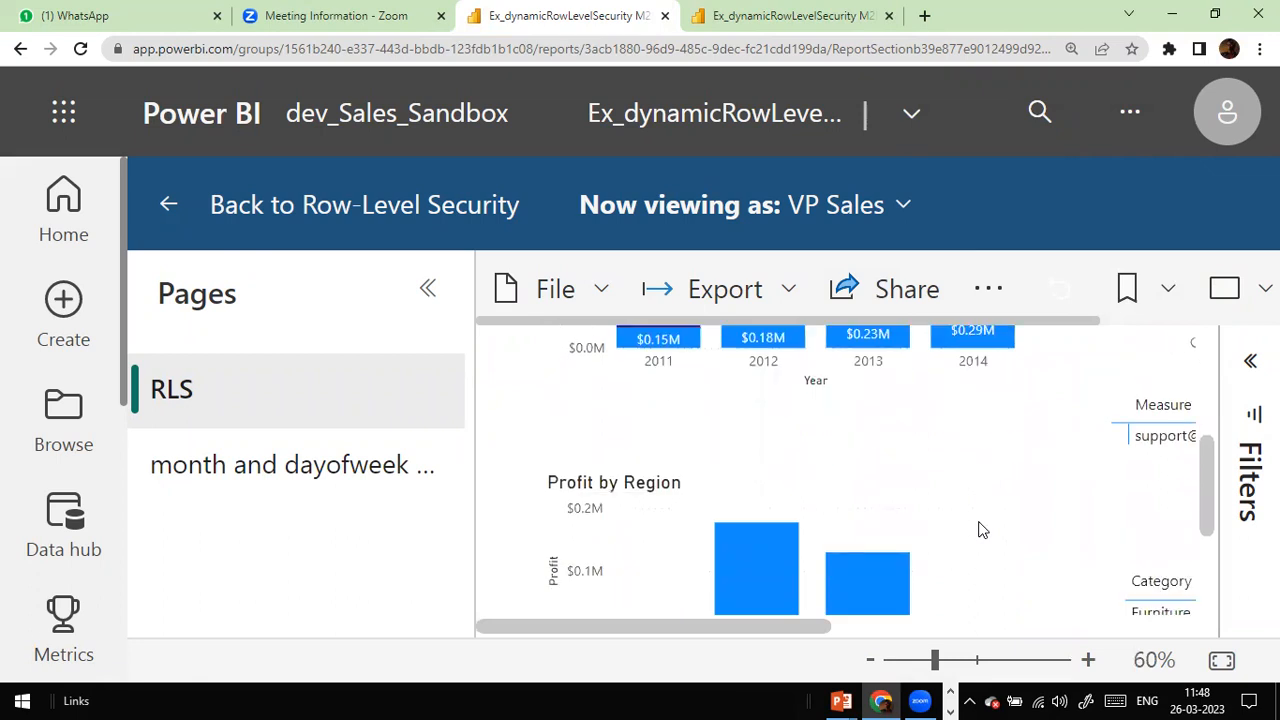
{"action": "scroll", "coordinate": [978, 529], "scroll_direction": "down", "scroll_amount": 3}
{"action": "scroll", "coordinate": [977, 529], "scroll_direction": "up", "scroll_amount": 2}
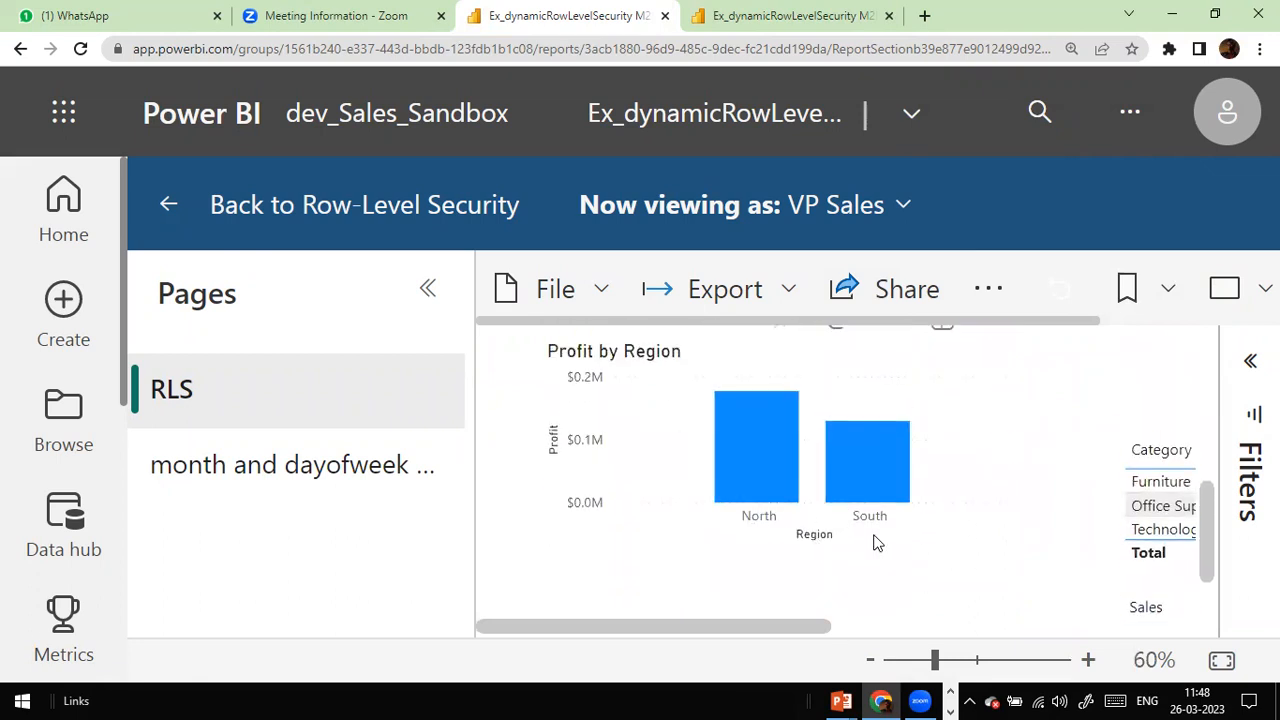
{"action": "scroll", "coordinate": [873, 543], "scroll_direction": "up", "scroll_amount": 1}
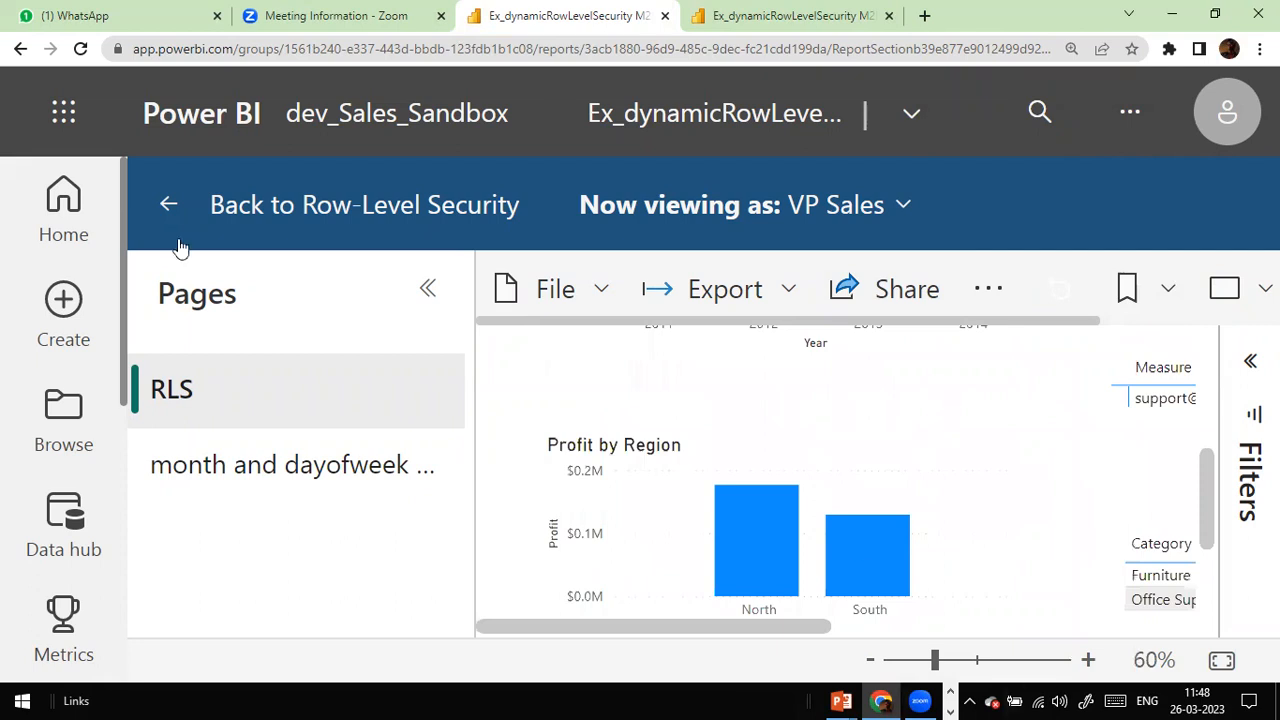
Step: Go back to Row-Level Security, select VP Sales, and test the report as that role again
{"action": "left_click", "coordinate": [168, 212]}
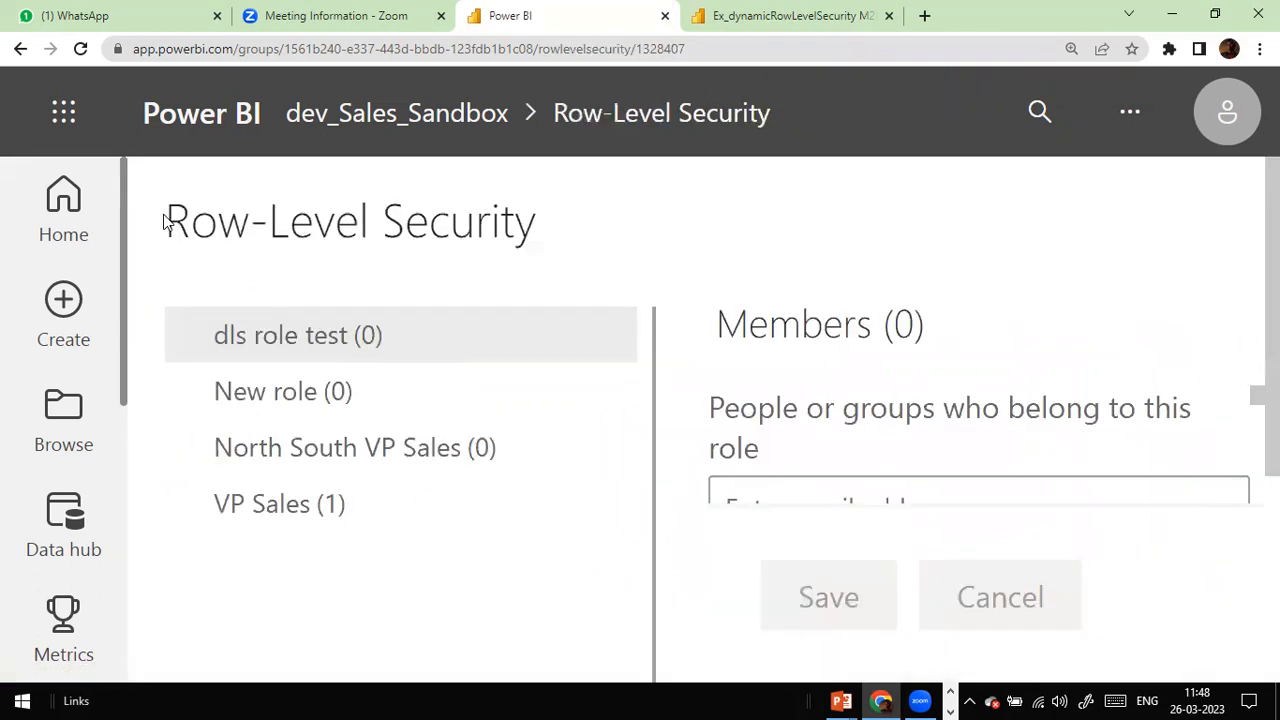
{"action": "left_click", "coordinate": [338, 528]}
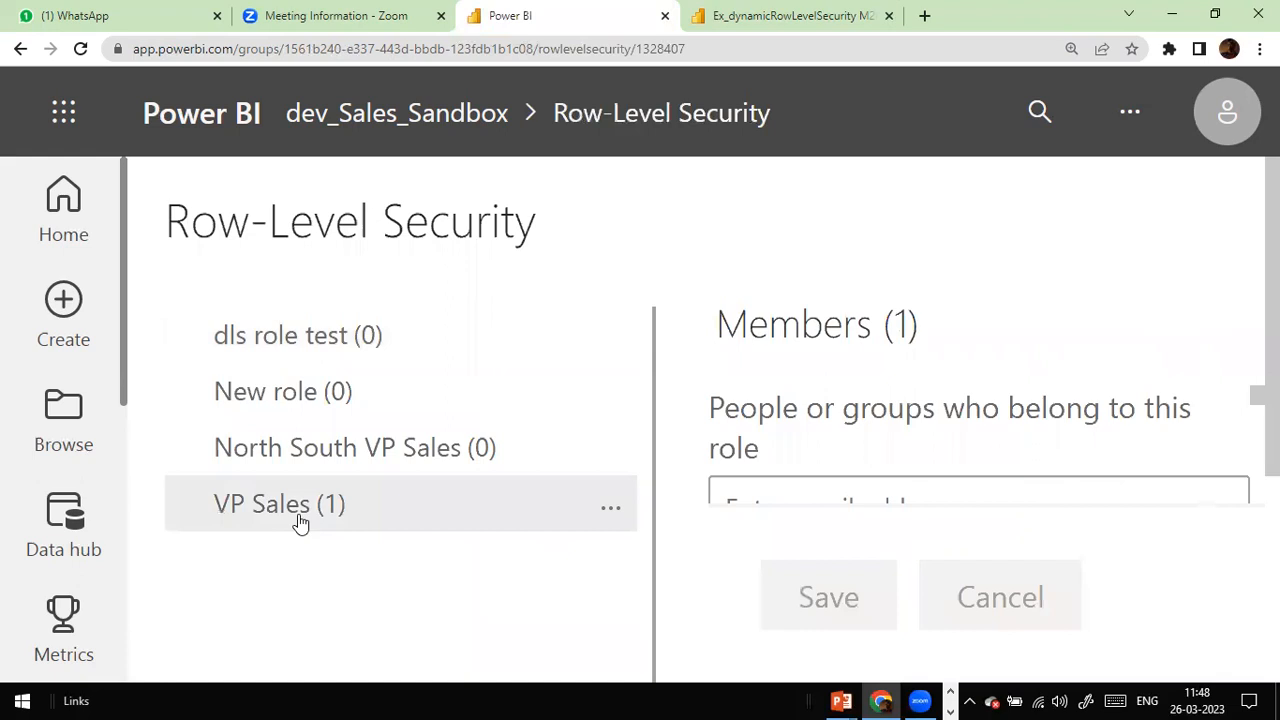
{"action": "right_click", "coordinate": [611, 514]}
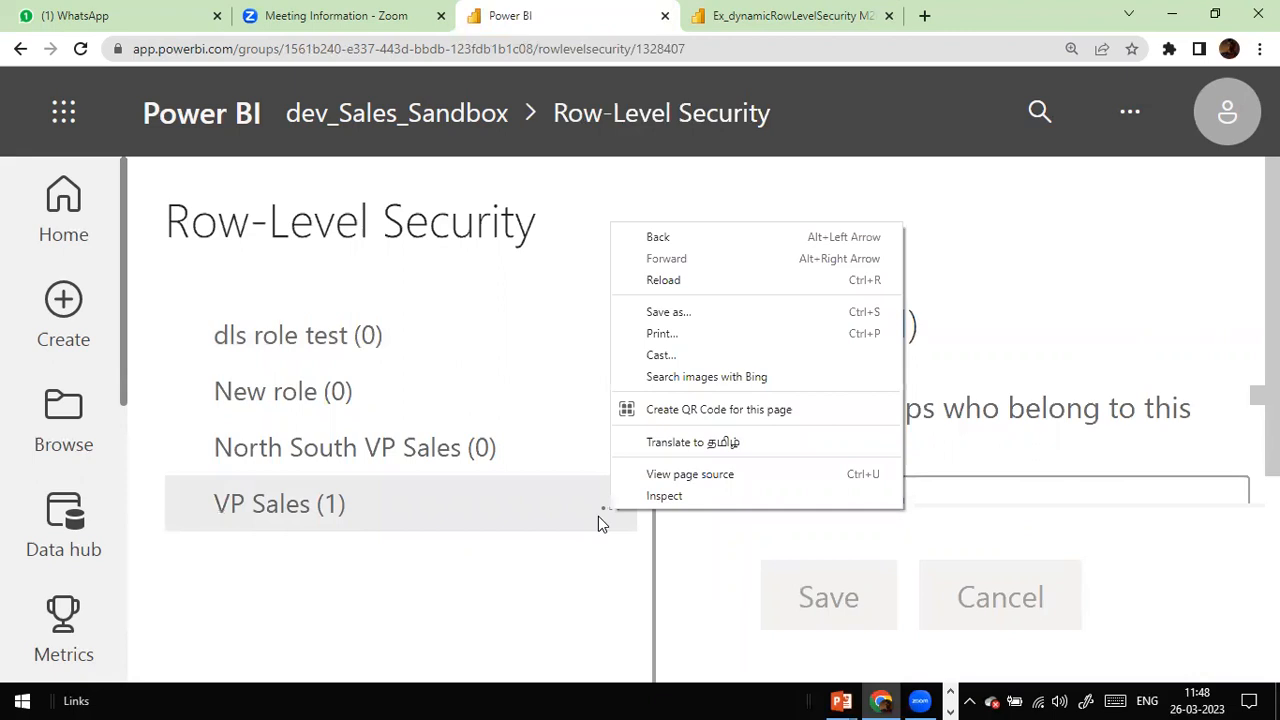
{"action": "left_click", "coordinate": [605, 518]}
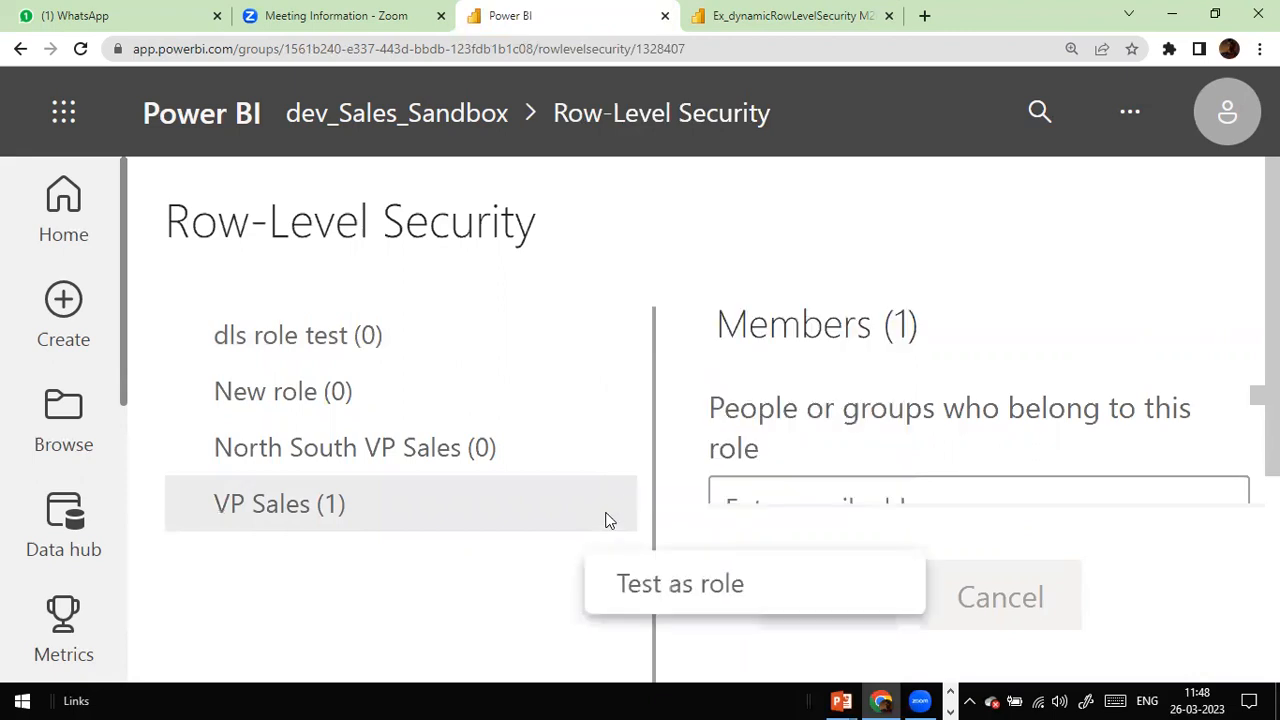
{"action": "left_click", "coordinate": [712, 594]}
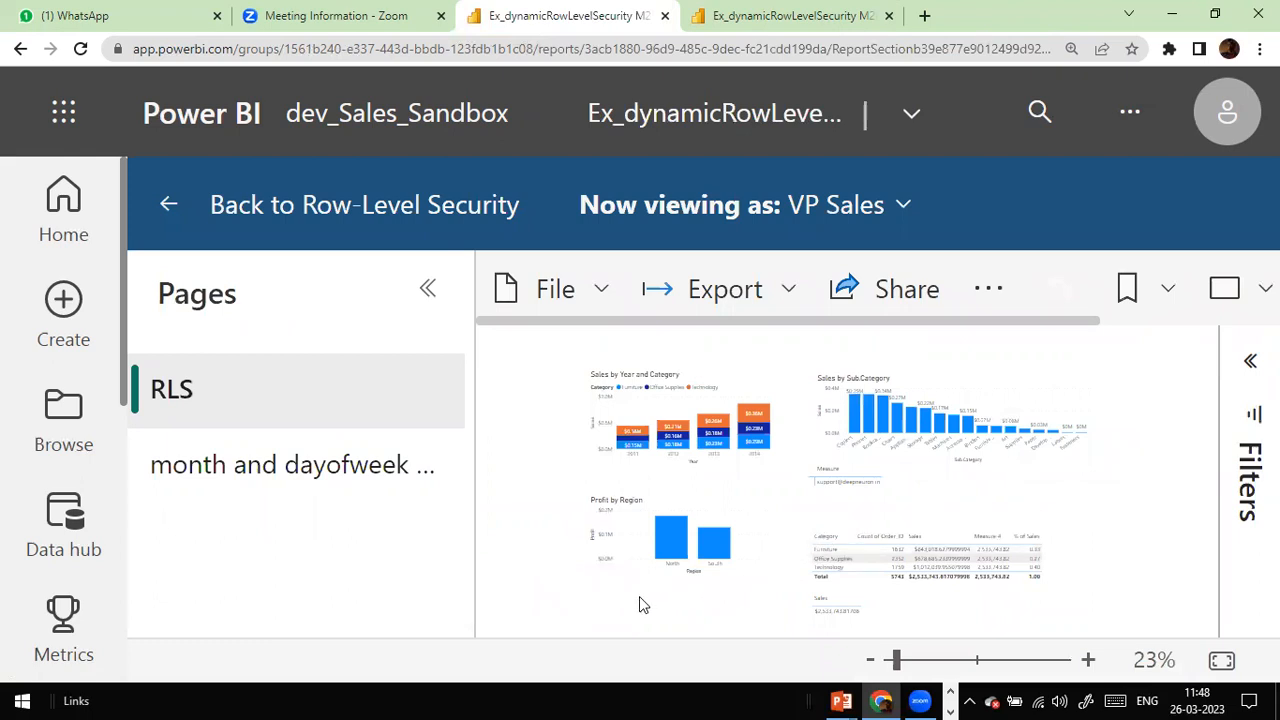
Step: Review the North and South-only report, return to Row-Level Security, and switch to Power BI Desktop
{"action": "scroll", "coordinate": [640, 600], "scroll_direction": "up", "scroll_amount": 2}
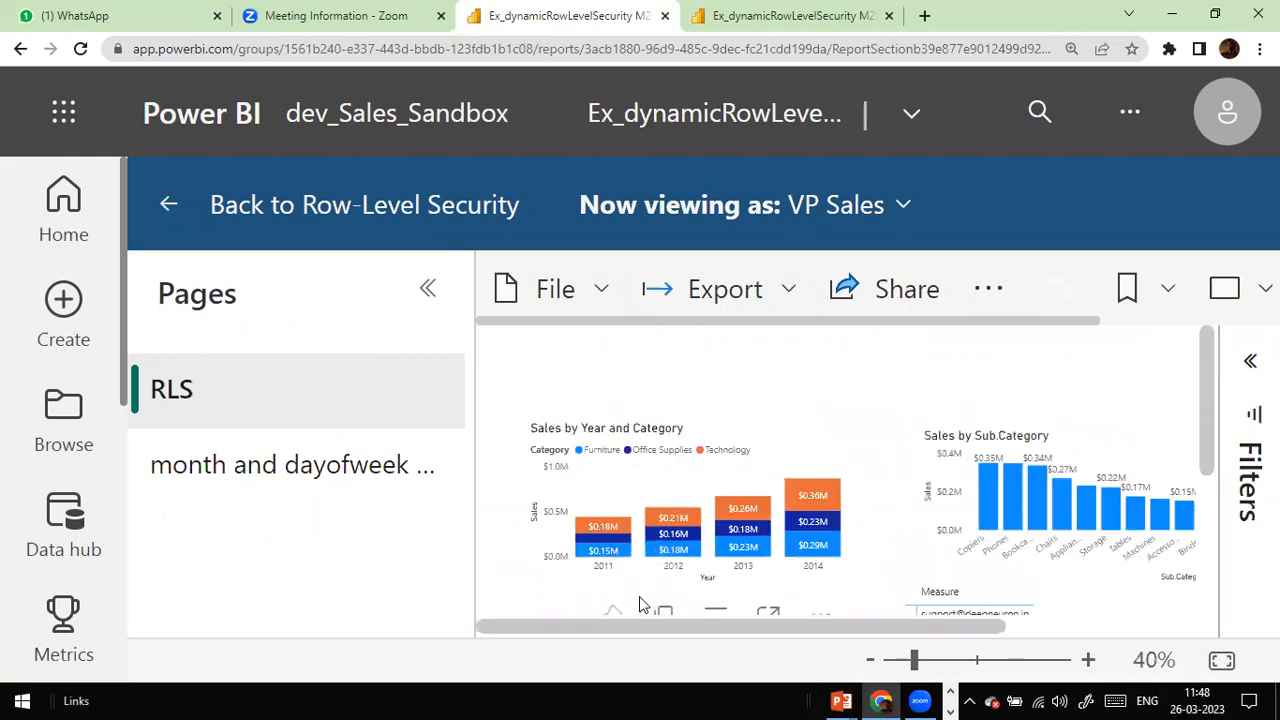
{"action": "scroll", "coordinate": [759, 422], "scroll_direction": "down", "scroll_amount": 3}
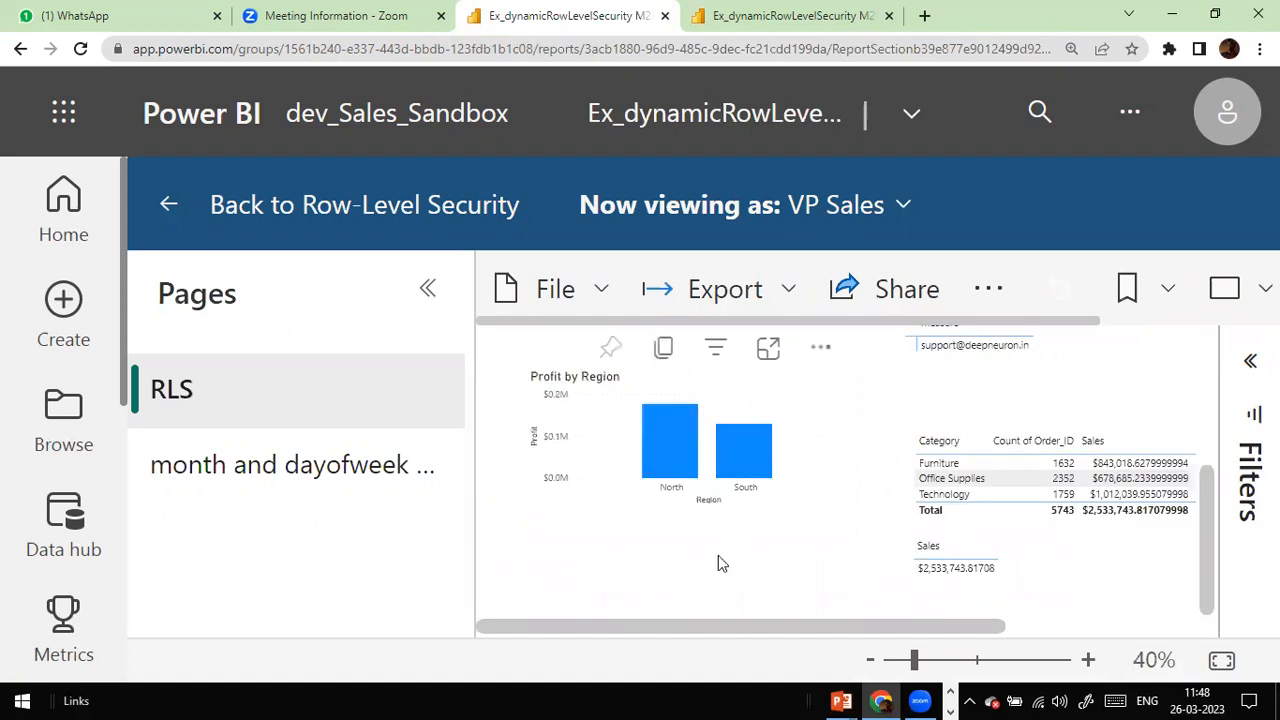
{"action": "scroll", "coordinate": [806, 556], "scroll_direction": "up", "scroll_amount": 2}
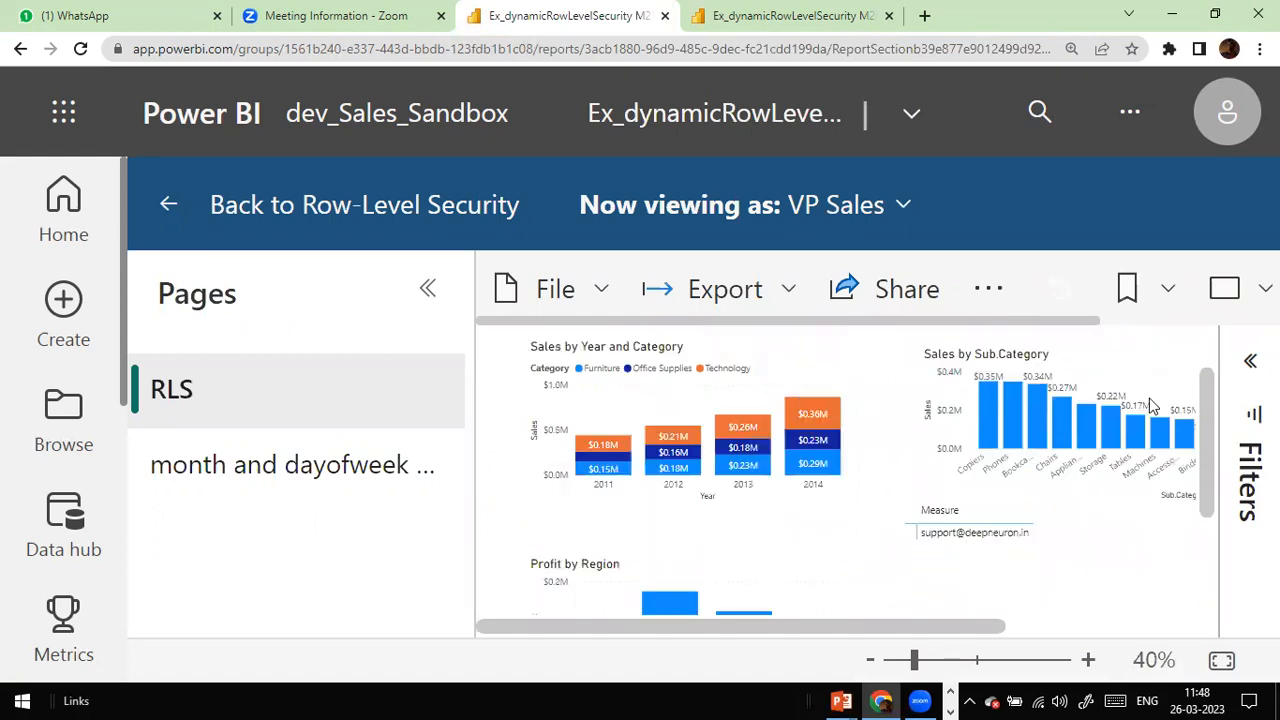
{"action": "scroll", "coordinate": [906, 449], "scroll_direction": "down", "scroll_amount": 2}
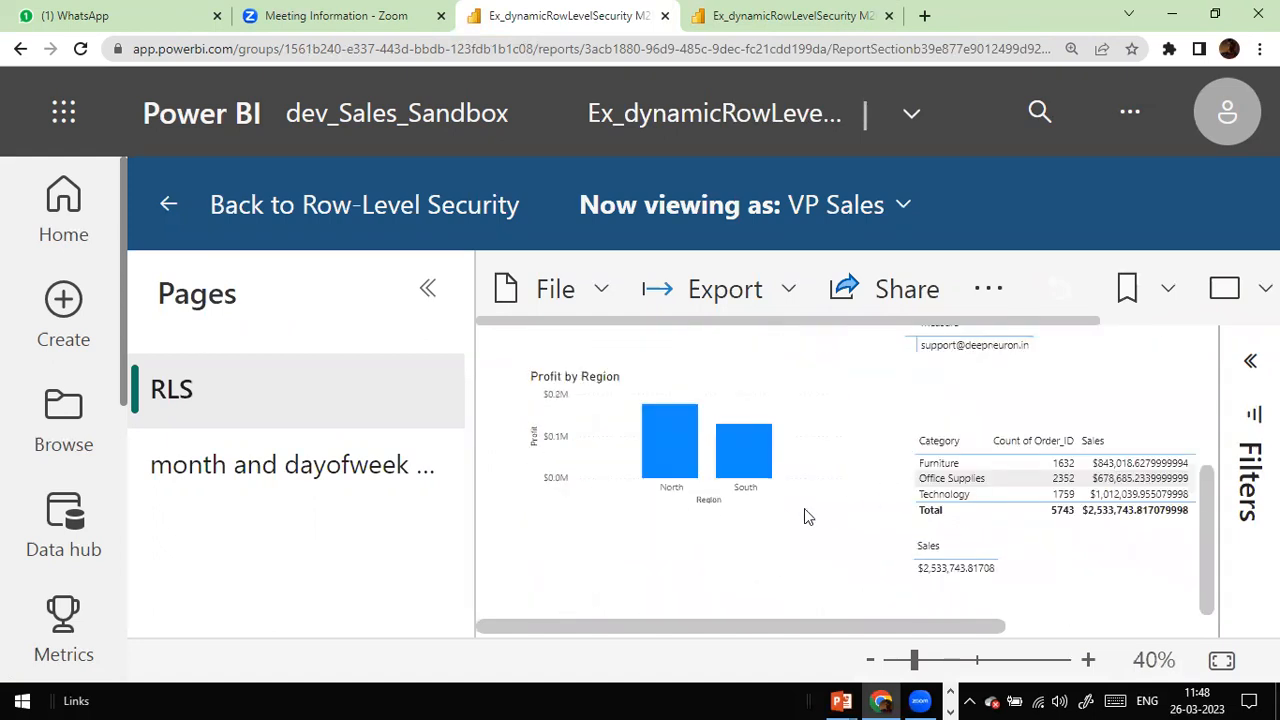
{"action": "scroll", "coordinate": [897, 408], "scroll_direction": "up", "scroll_amount": 2}
{"action": "scroll", "coordinate": [893, 418], "scroll_direction": "down", "scroll_amount": 3}
{"action": "scroll", "coordinate": [891, 420], "scroll_direction": "up", "scroll_amount": 4}
{"action": "scroll", "coordinate": [1180, 430], "scroll_direction": "down", "scroll_amount": 3}
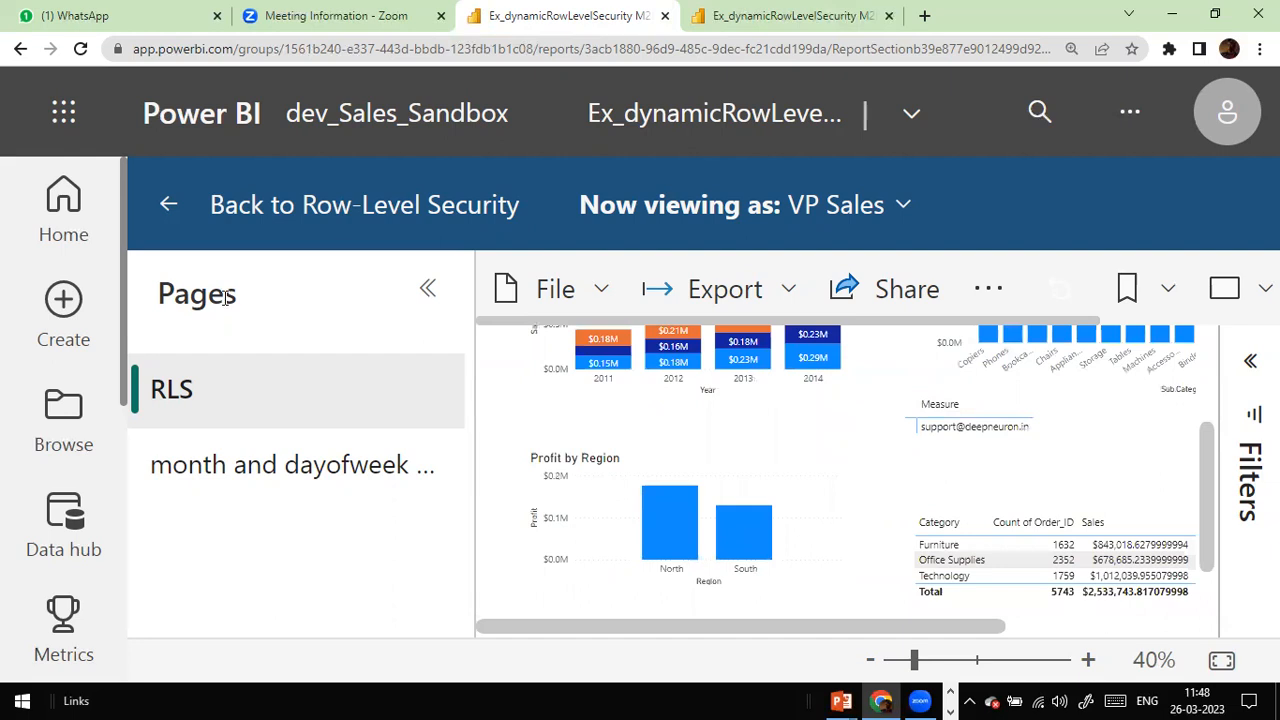
{"action": "left_click", "coordinate": [170, 208]}
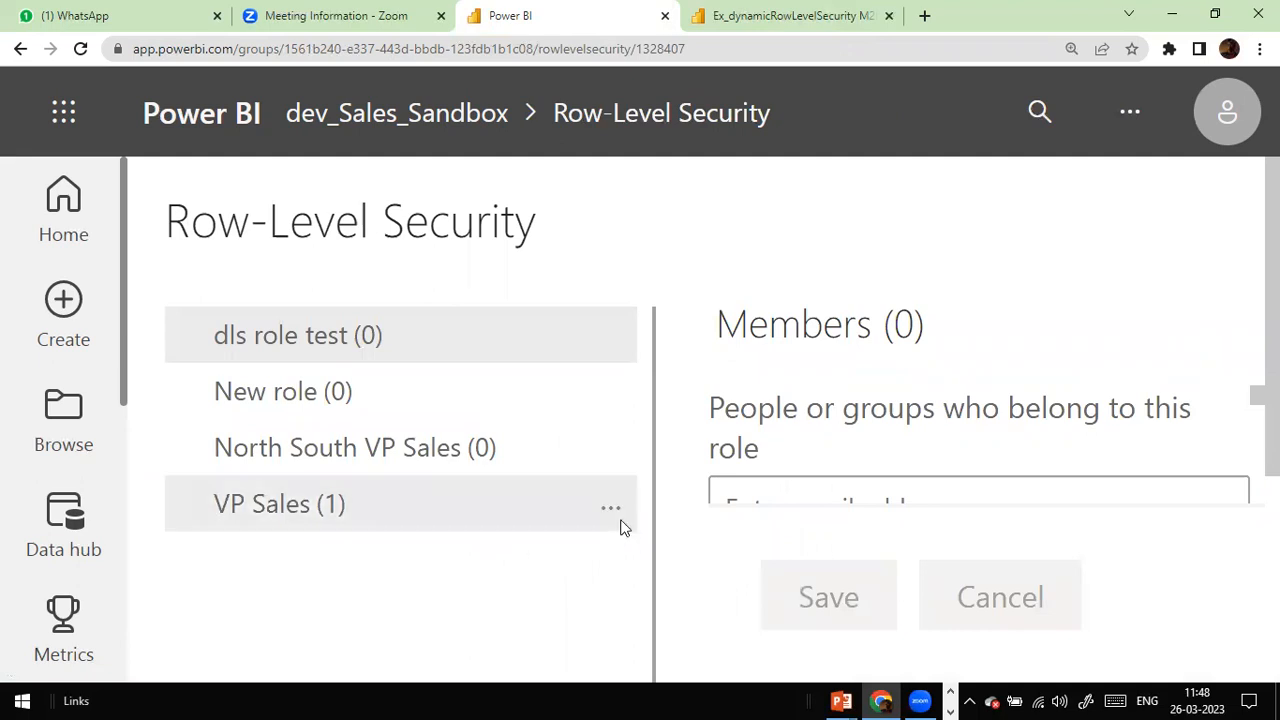
{"action": "key", "text": "alt+Tab"}
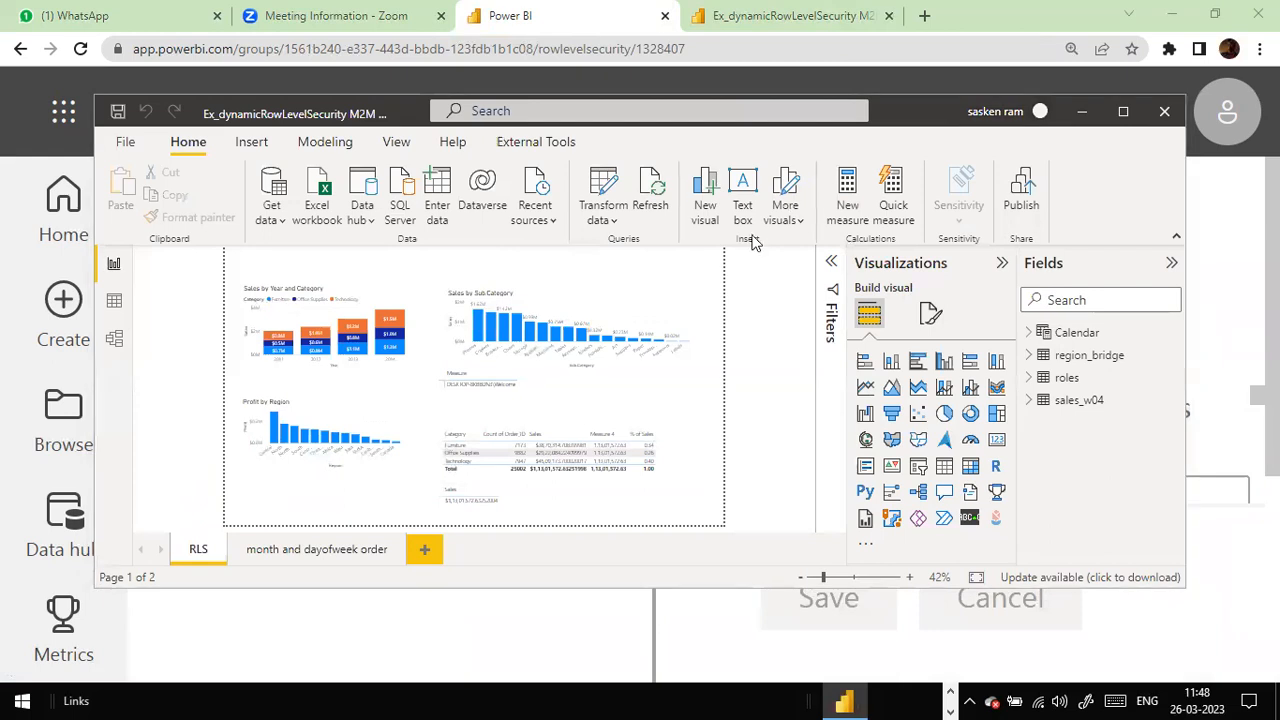
Step: Maximize Power BI Desktop and open Modeling > Manage roles to view the VP Sales role's filter
{"action": "left_click", "coordinate": [1124, 113]}
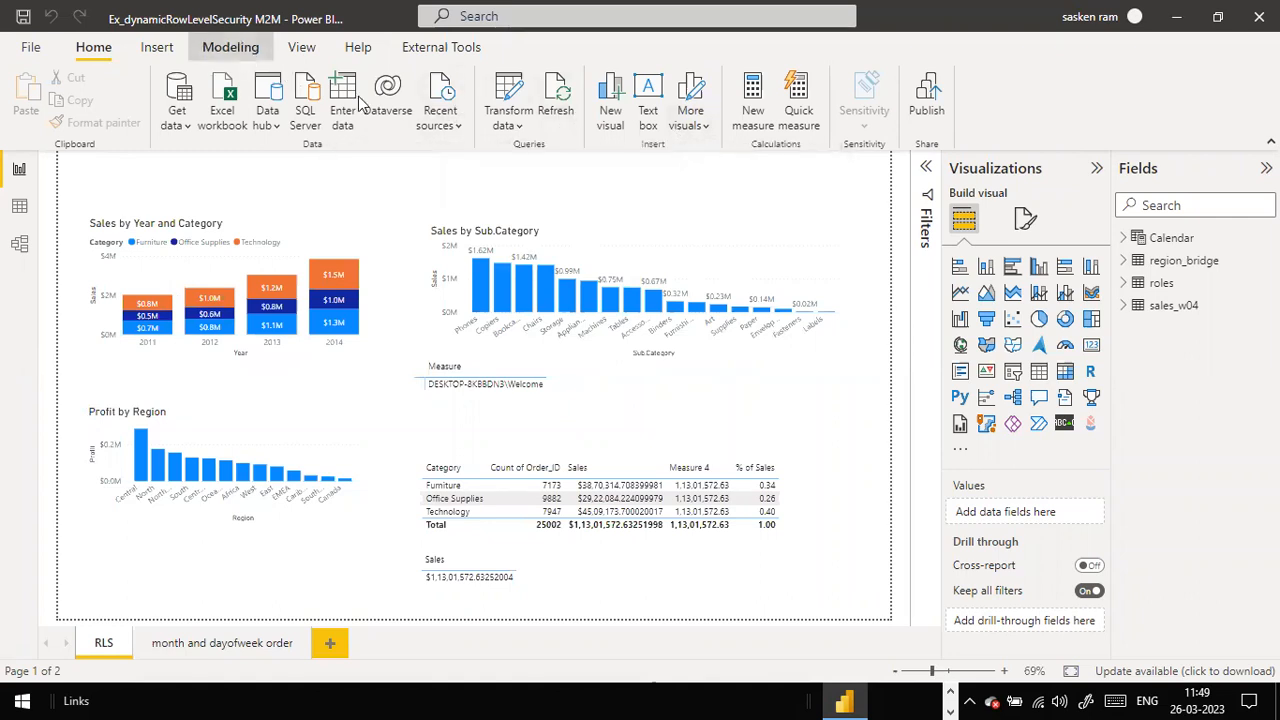
{"action": "left_click", "coordinate": [238, 52]}
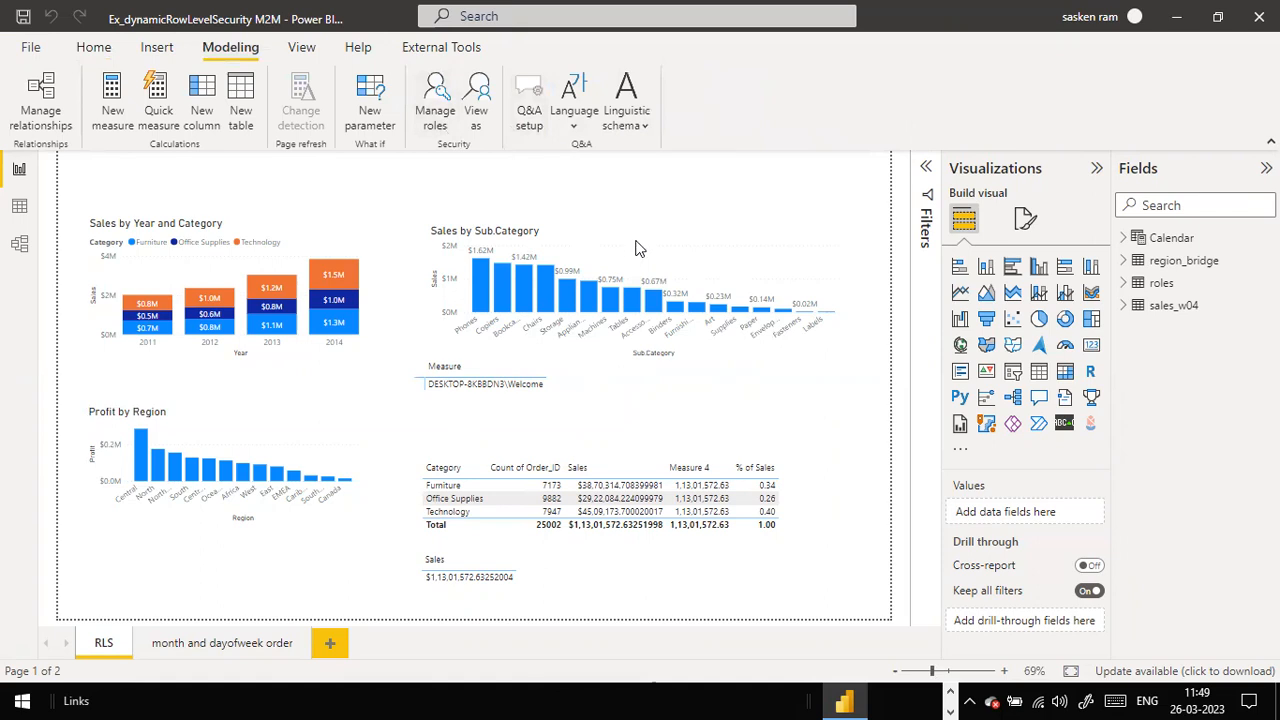
{"action": "left_click", "coordinate": [334, 249]}
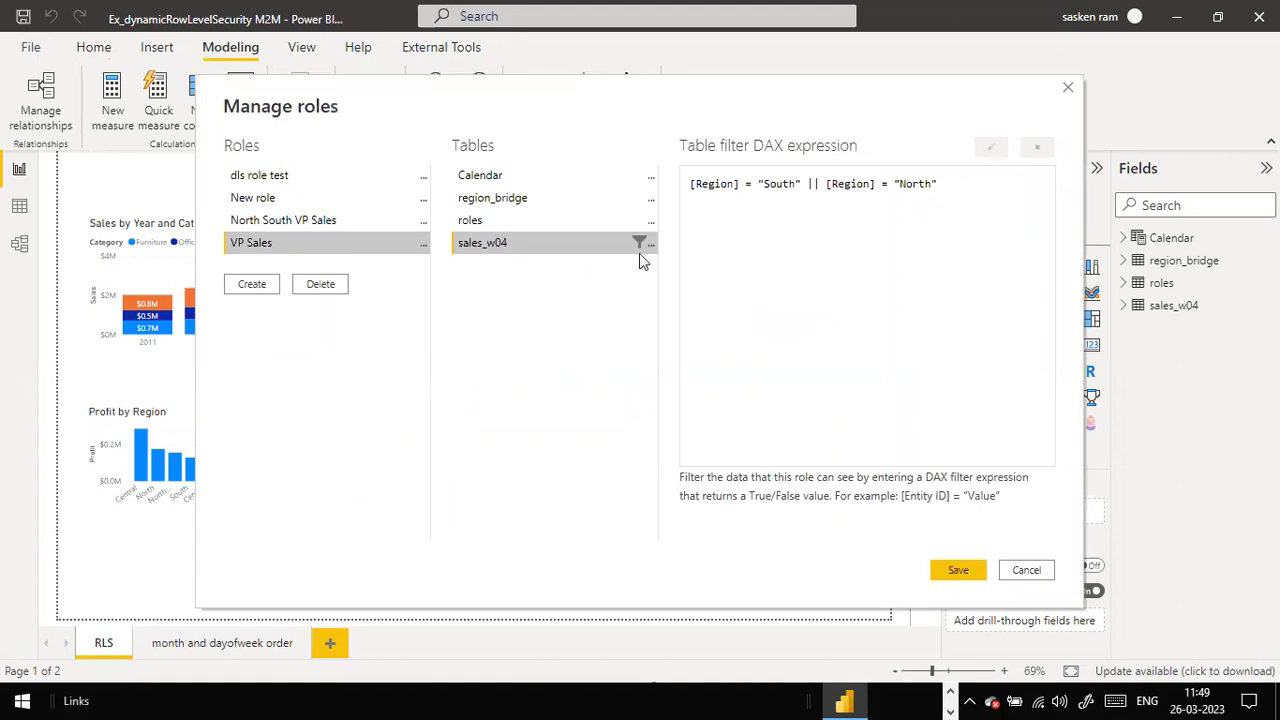
Step: Save the VP Sales role's Region = South or North filter on sales_w04, then return to Chrome
{"action": "left_click", "coordinate": [978, 573]}
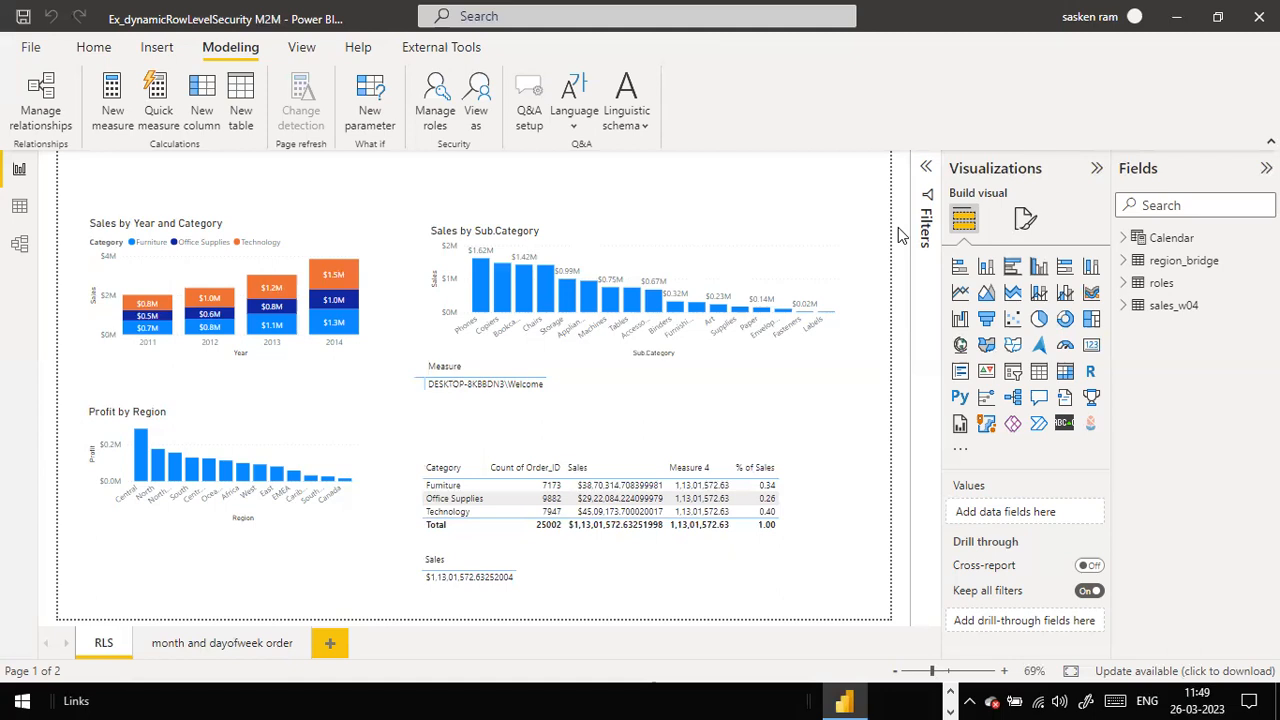
{"action": "key", "text": "alt+Tab"}
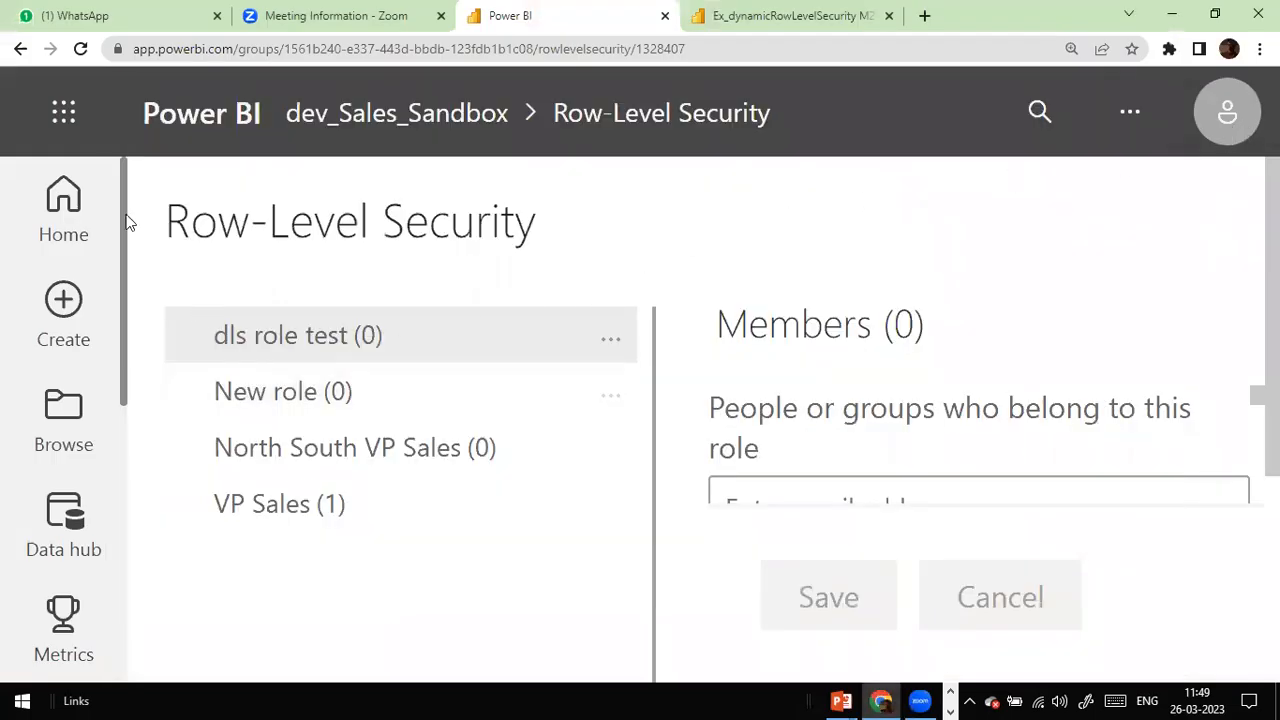
Step: Go back to the unfiltered published report at reduced zoom, then show the RLS implementation steps slide
{"action": "left_click", "coordinate": [20, 49]}
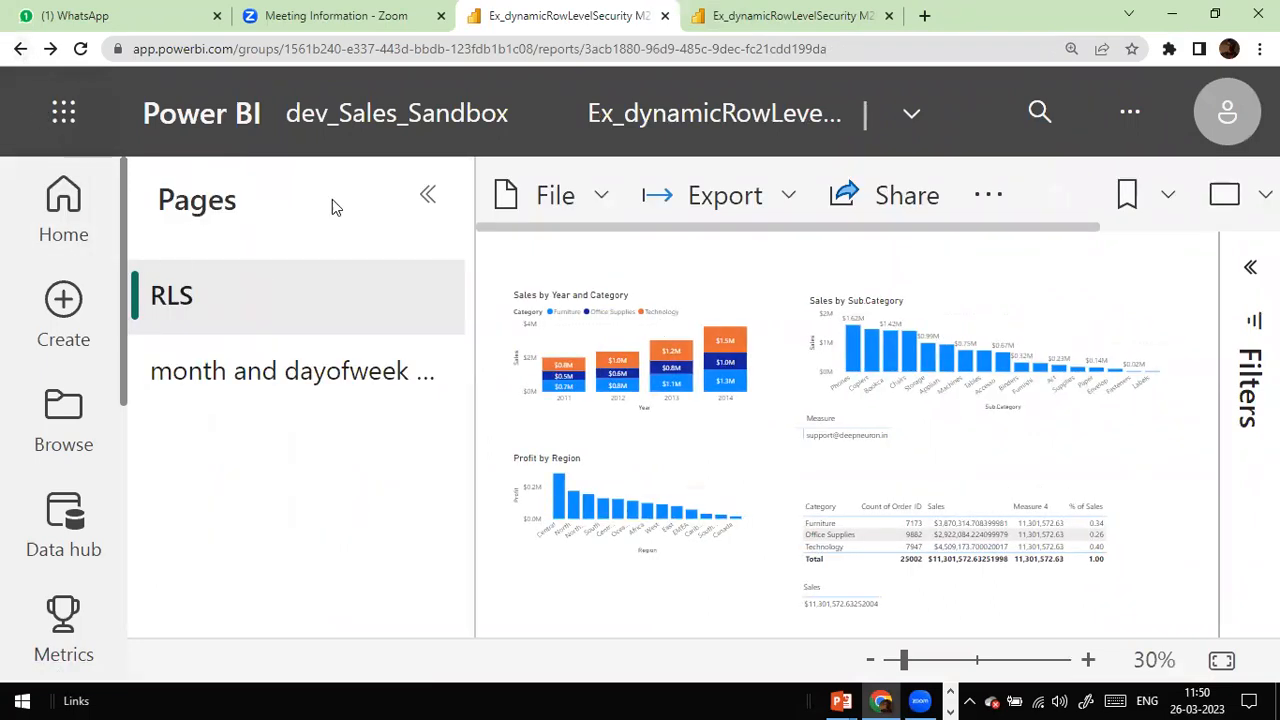
{"action": "key", "text": "ctrl+minus"}
{"action": "key", "text": "ctrl+minus"}
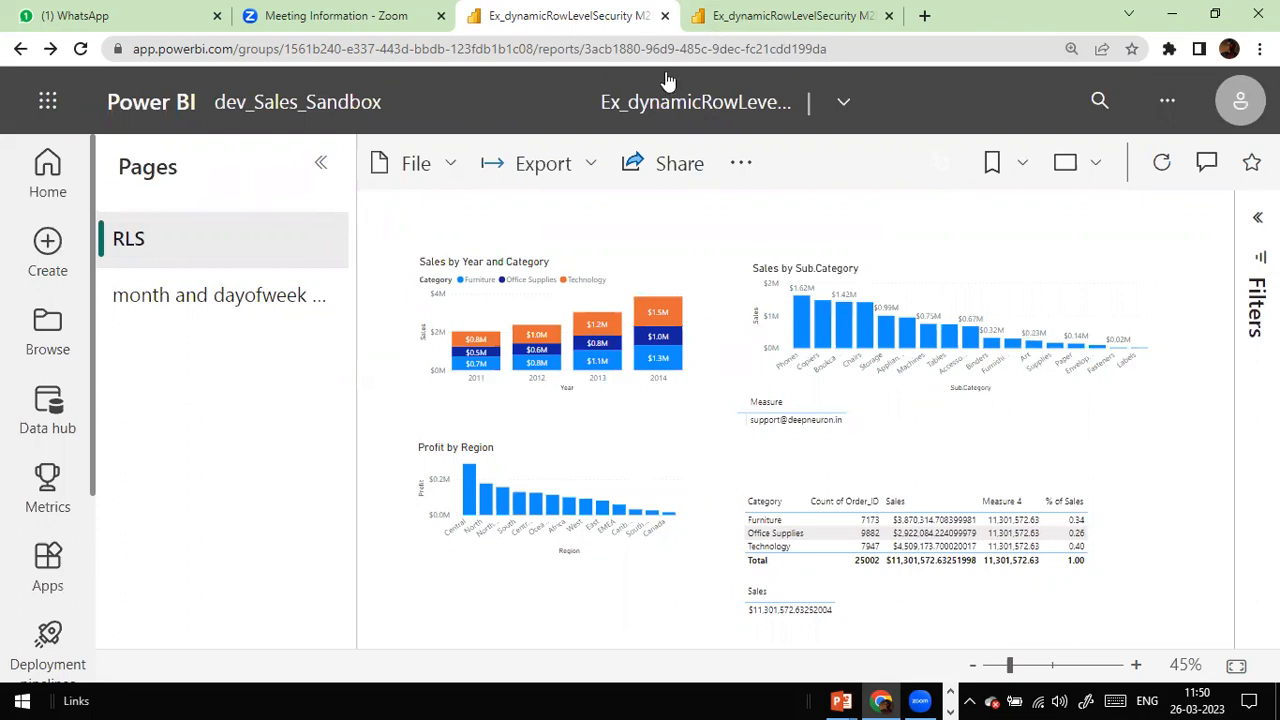
{"action": "left_click", "coordinate": [776, 30]}
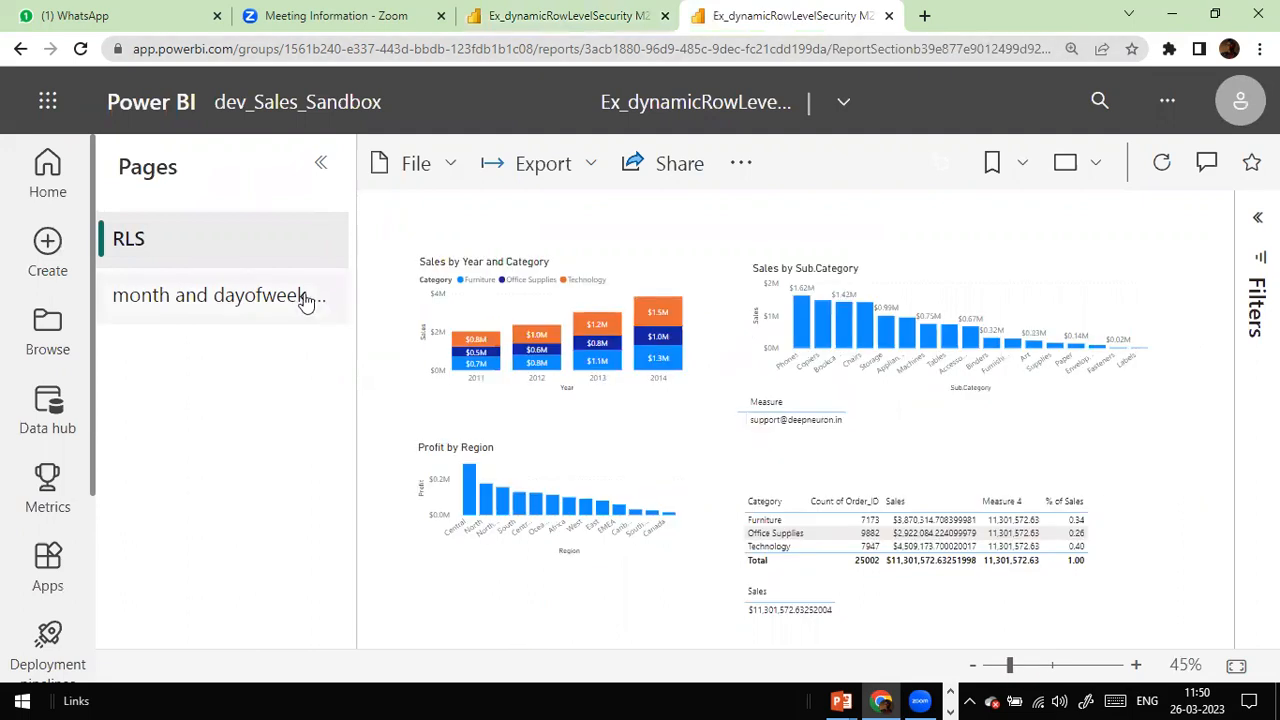
{"action": "left_click", "coordinate": [534, 20]}
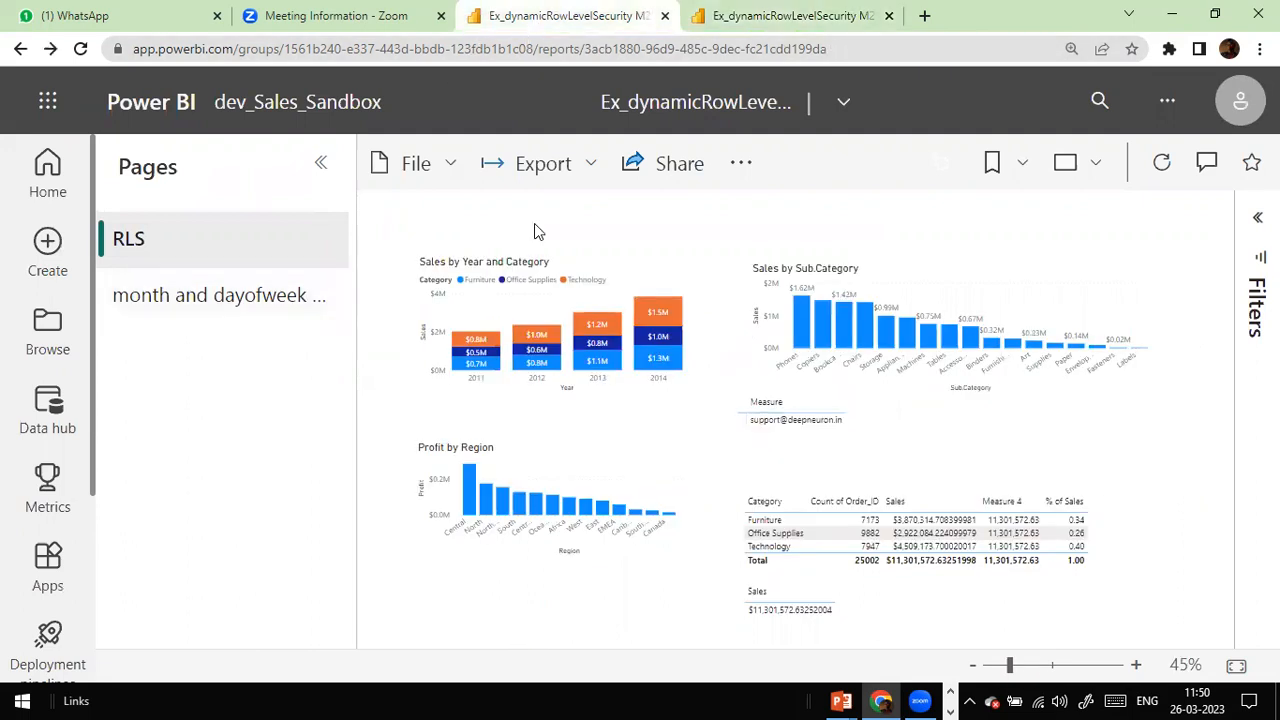
{"action": "key", "text": "alt+Tab"}
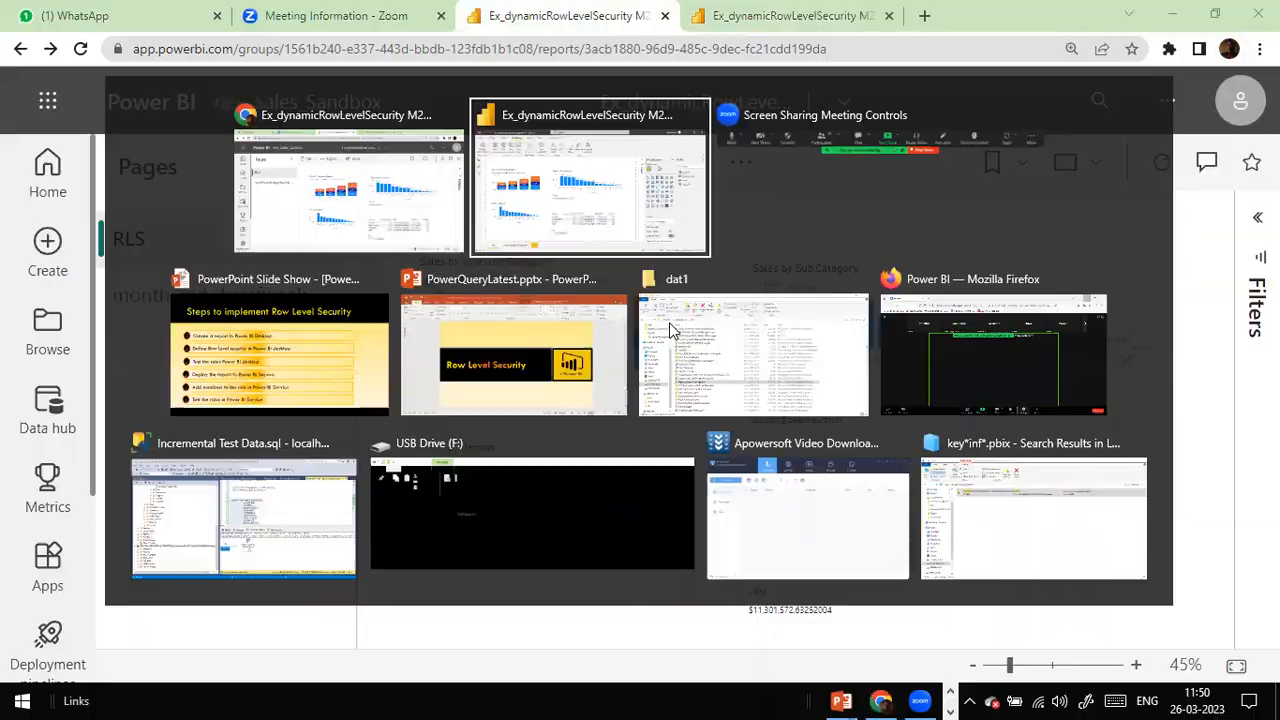
{"action": "key", "text": "alt+Tab"}
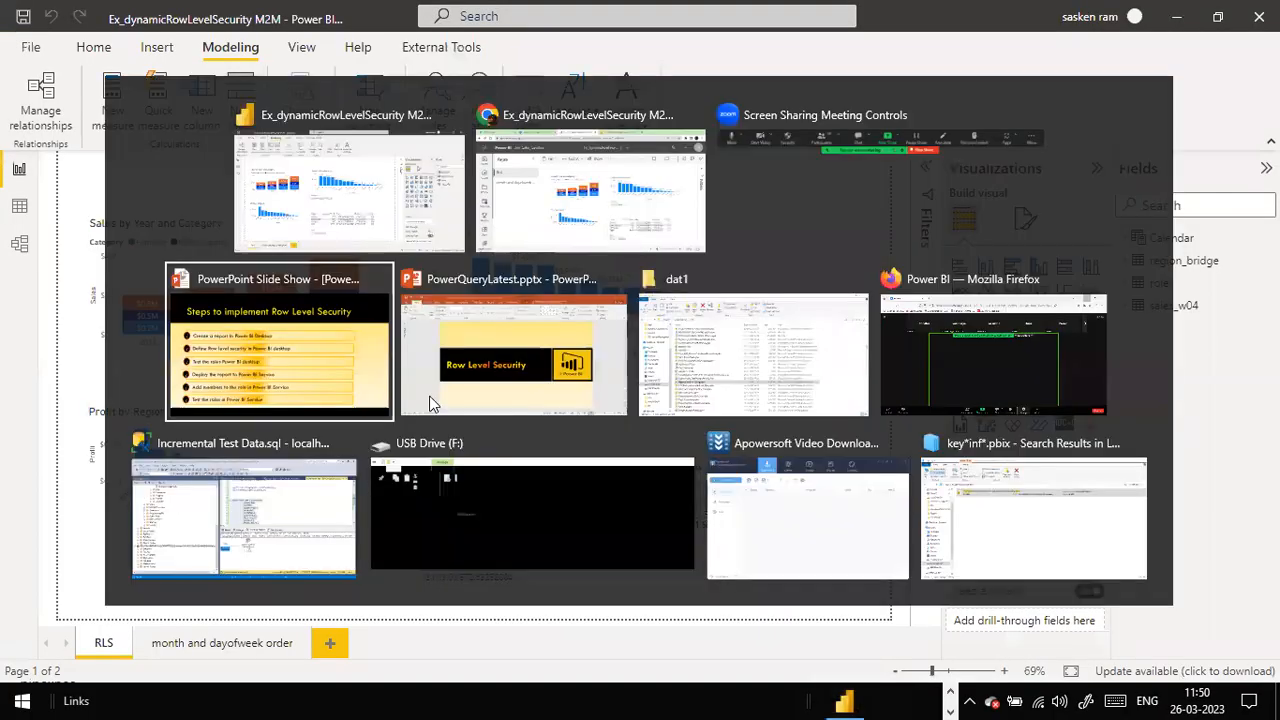
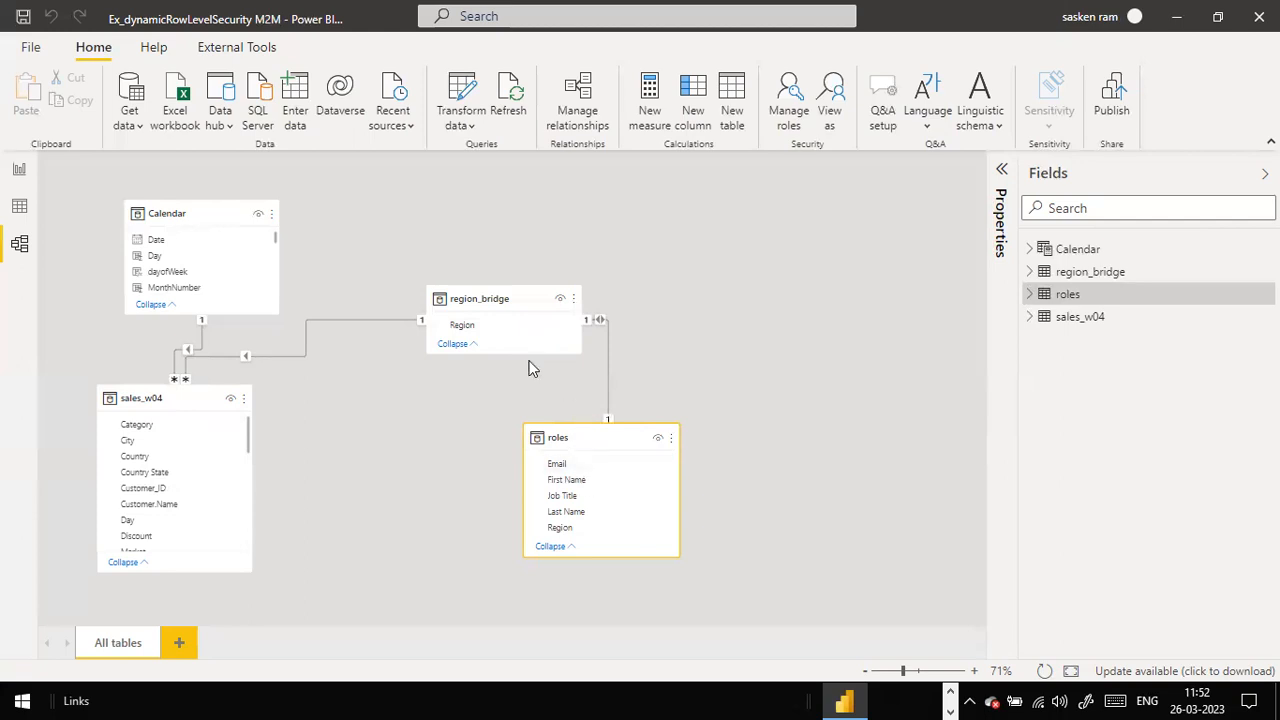
Step: Deselect the roles table on the model canvas and bring up the window switcher
{"action": "left_click", "coordinate": [750, 416]}
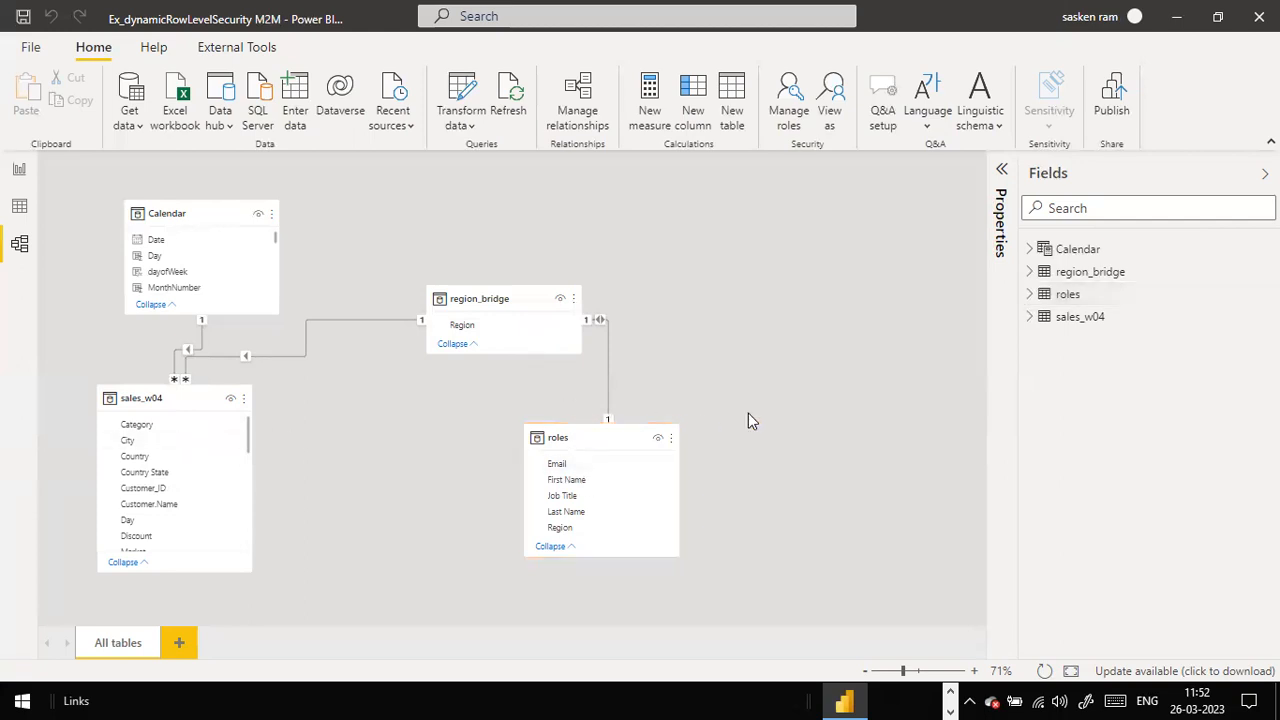
{"action": "key", "text": "alt+Tab"}
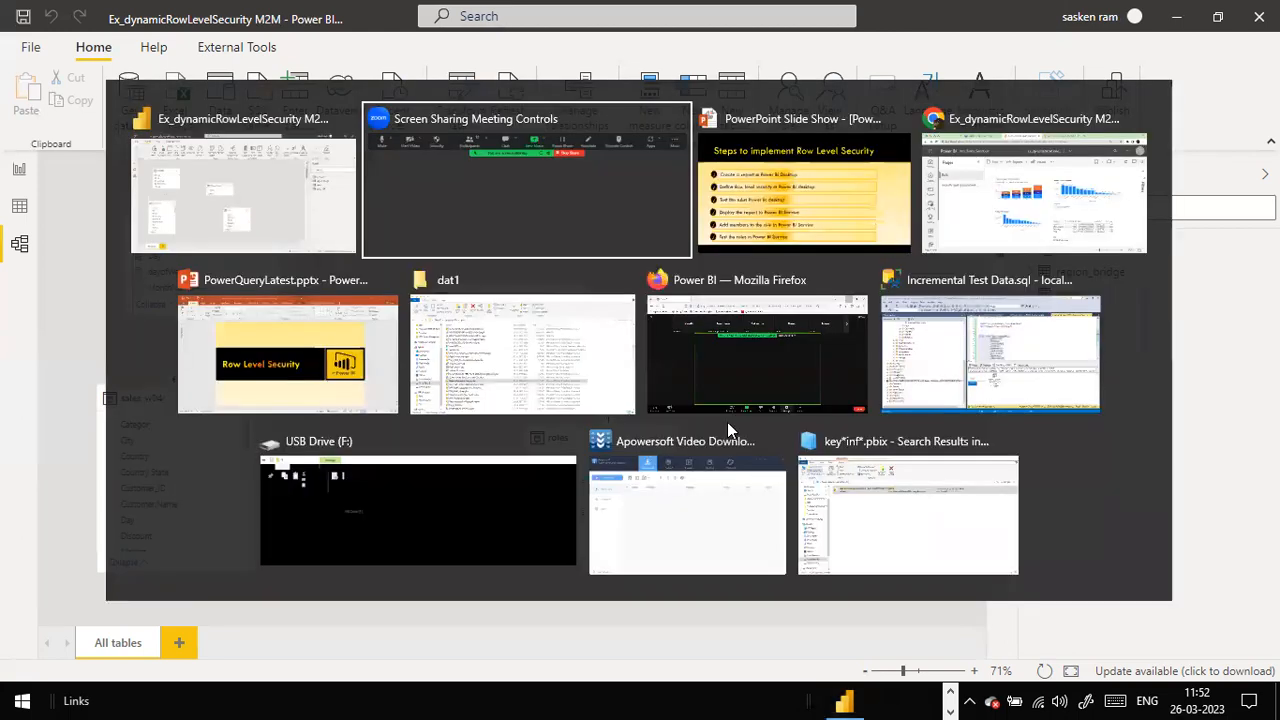
Step: Select roles.csv in the dat1 folder and open it in the spreadsheet program
{"action": "key", "text": "alt+Tab"}
{"action": "key", "text": "alt+Tab"}
{"action": "key", "text": "alt+Tab"}
{"action": "key", "text": "alt+Tab"}
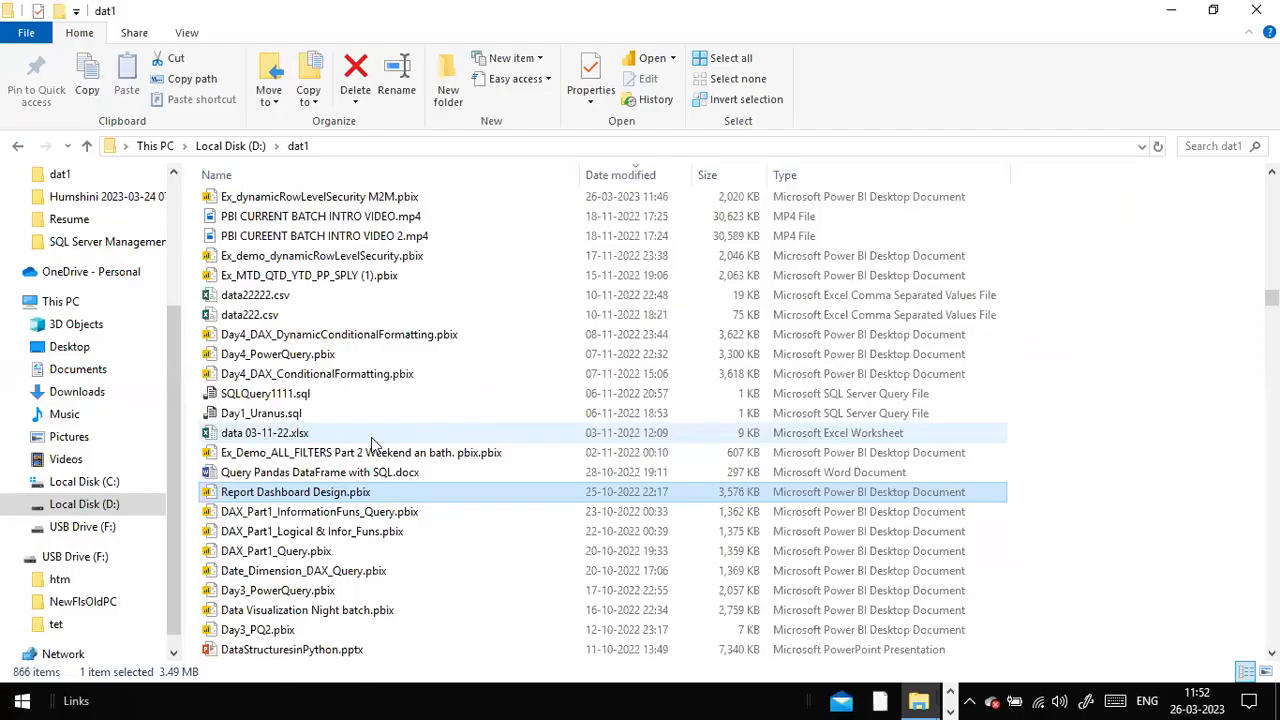
{"action": "left_click", "coordinate": [325, 533]}
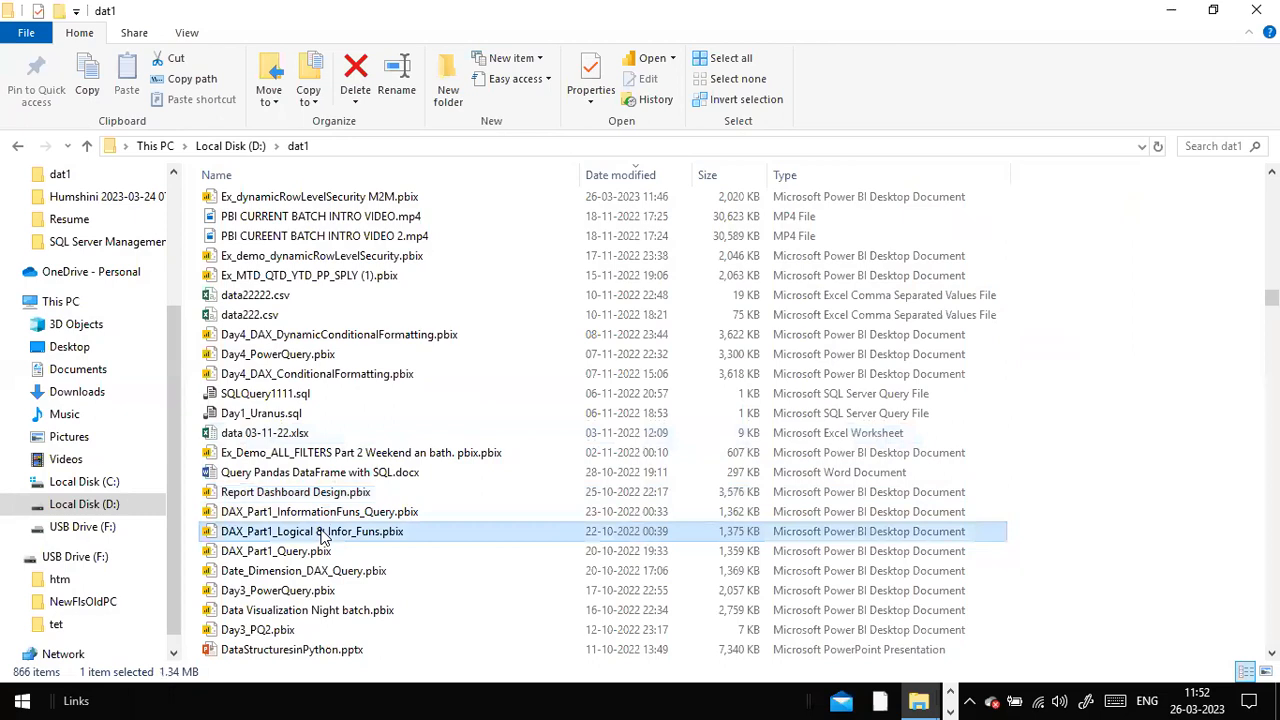
{"action": "key", "text": "r"}
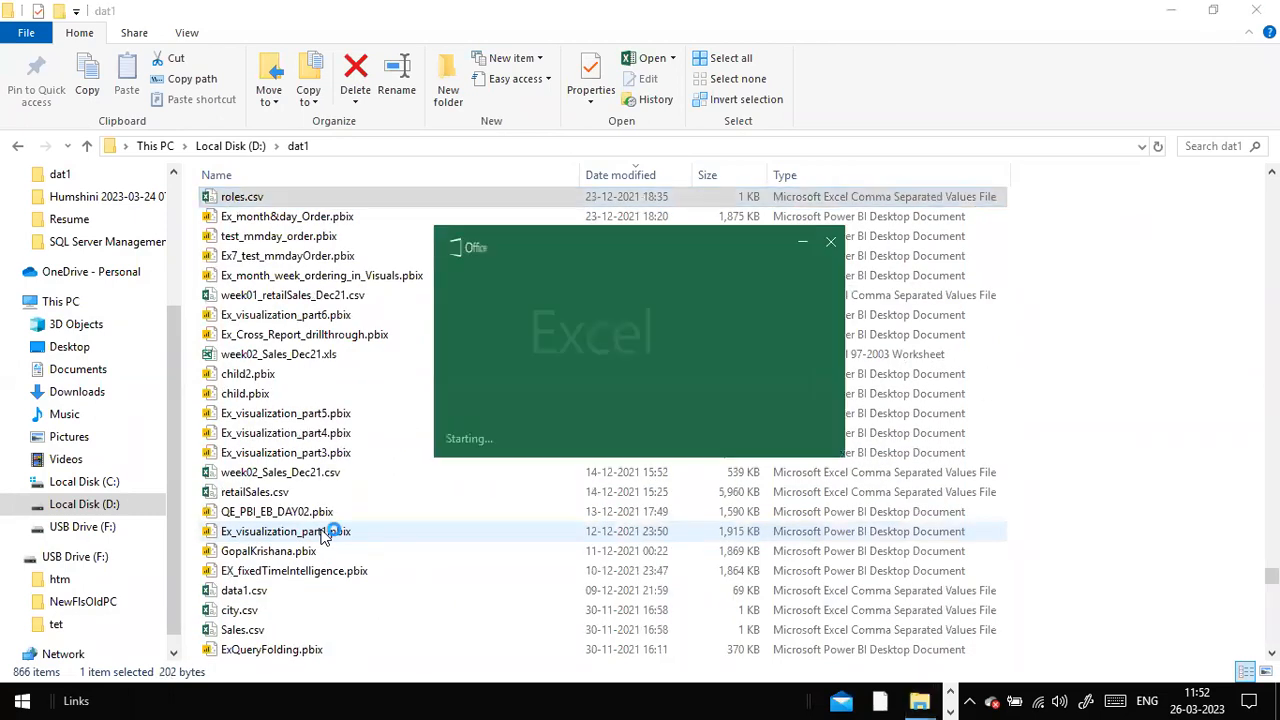
{"action": "key", "text": "alt+Tab"}
{"action": "key", "text": "alt+Tab"}
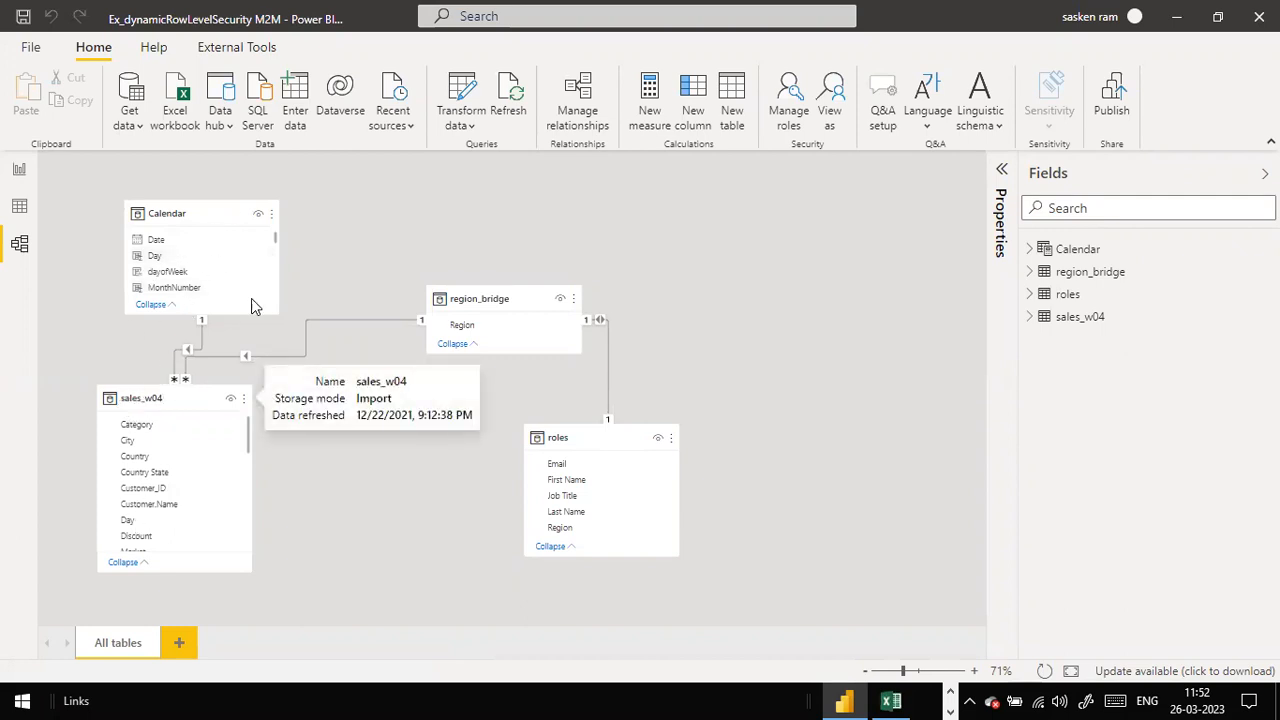
Step: Bring the Excel window showing roles.csv to the front
{"action": "key", "text": "alt+Tab"}
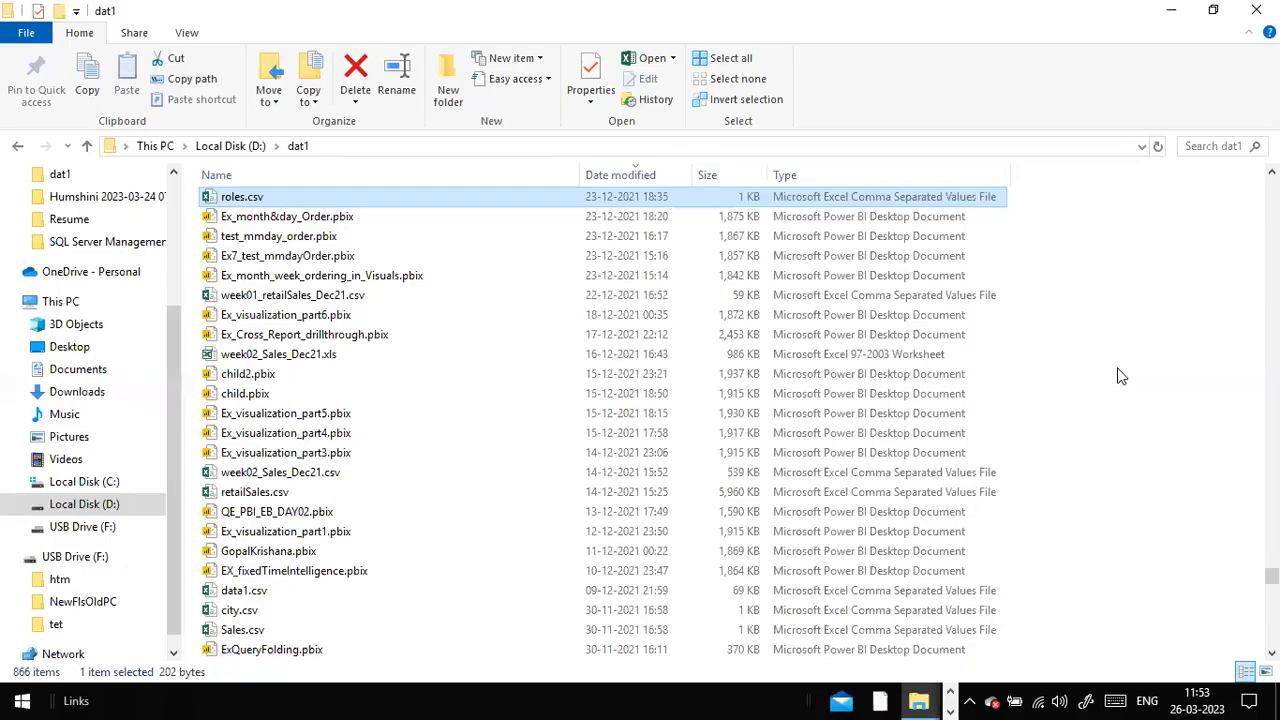
{"action": "left_click", "coordinate": [953, 694]}
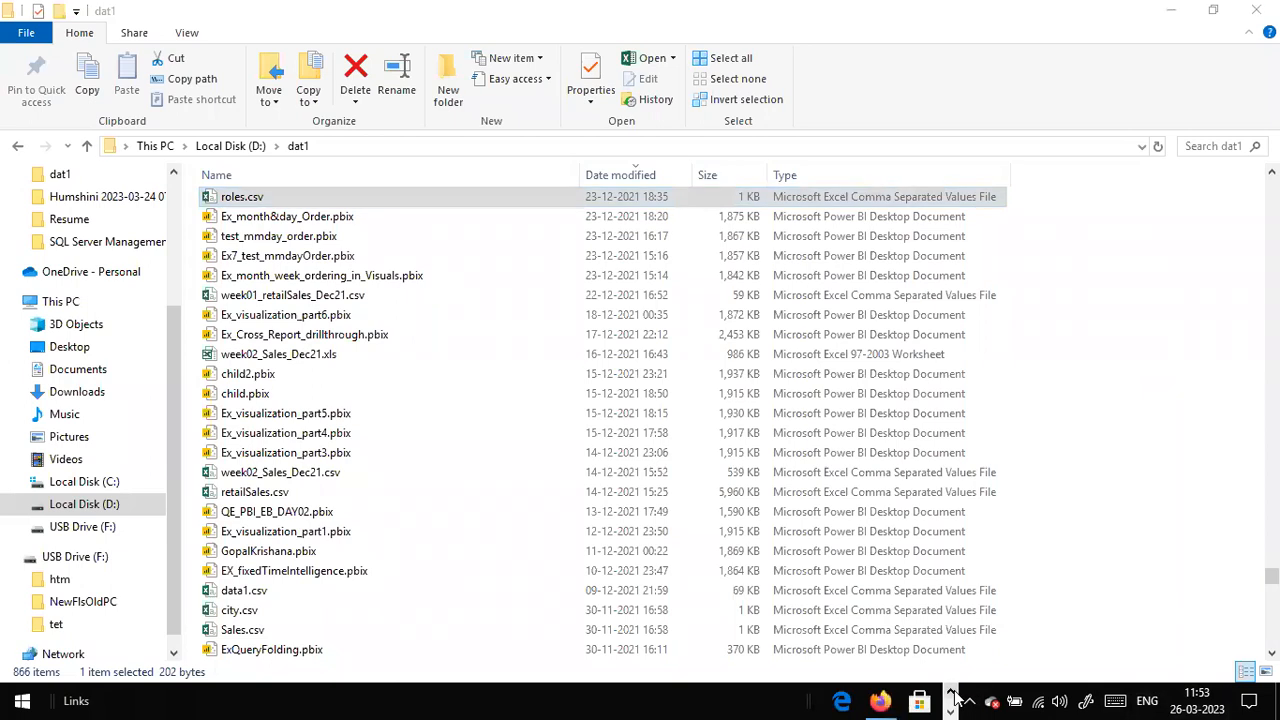
{"action": "left_click", "coordinate": [953, 696]}
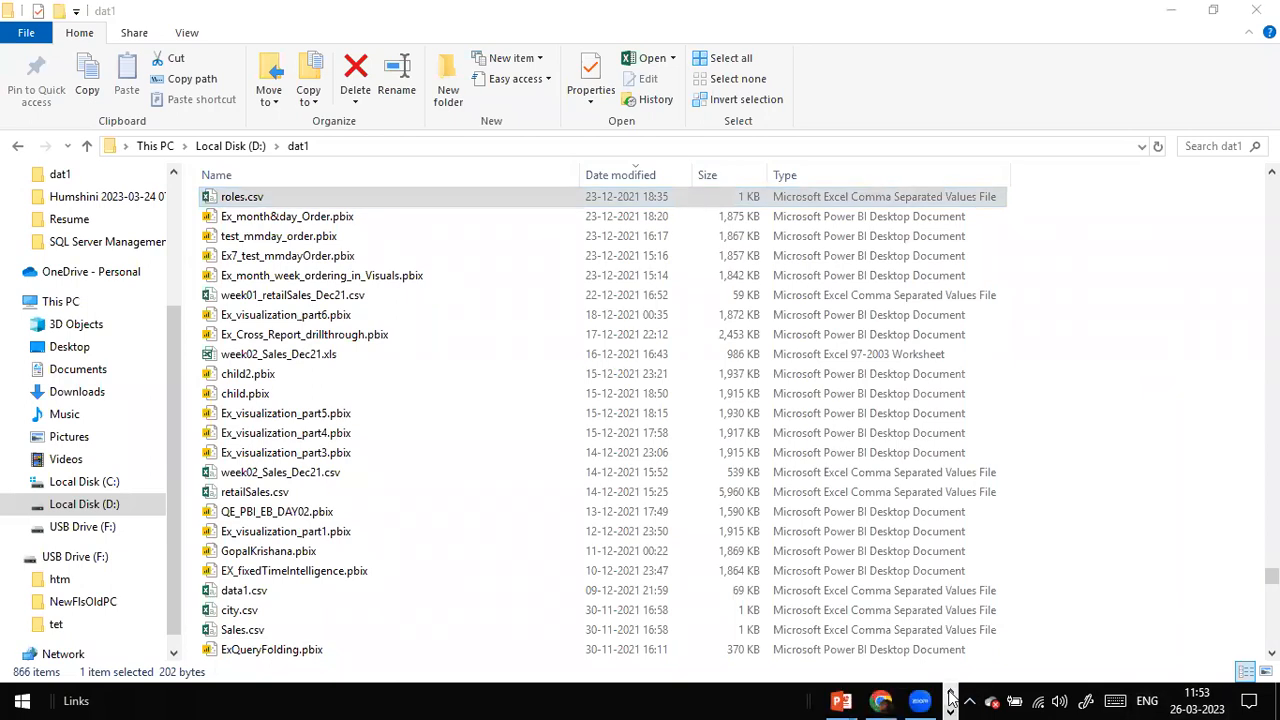
{"action": "left_click", "coordinate": [951, 694]}
{"action": "left_click", "coordinate": [905, 699]}
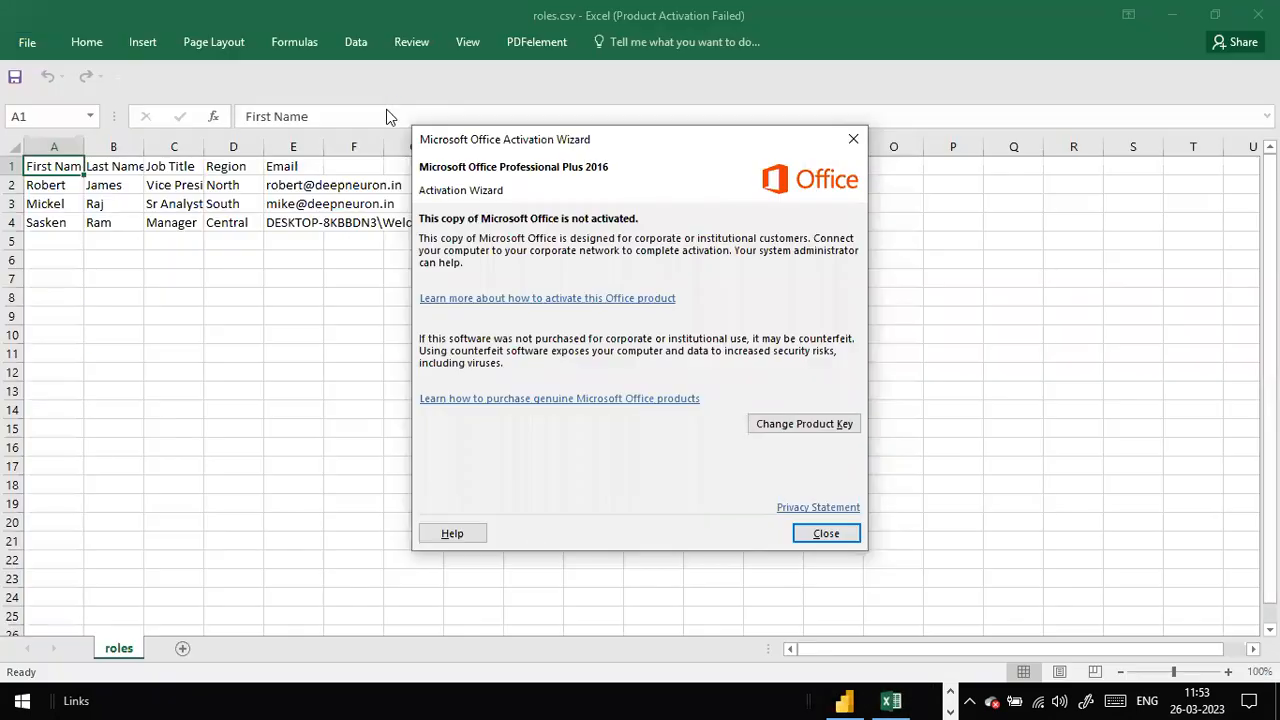
Step: Dismiss the Office activation notice and inspect the first user's name, job title and region
{"action": "left_click", "coordinate": [851, 135]}
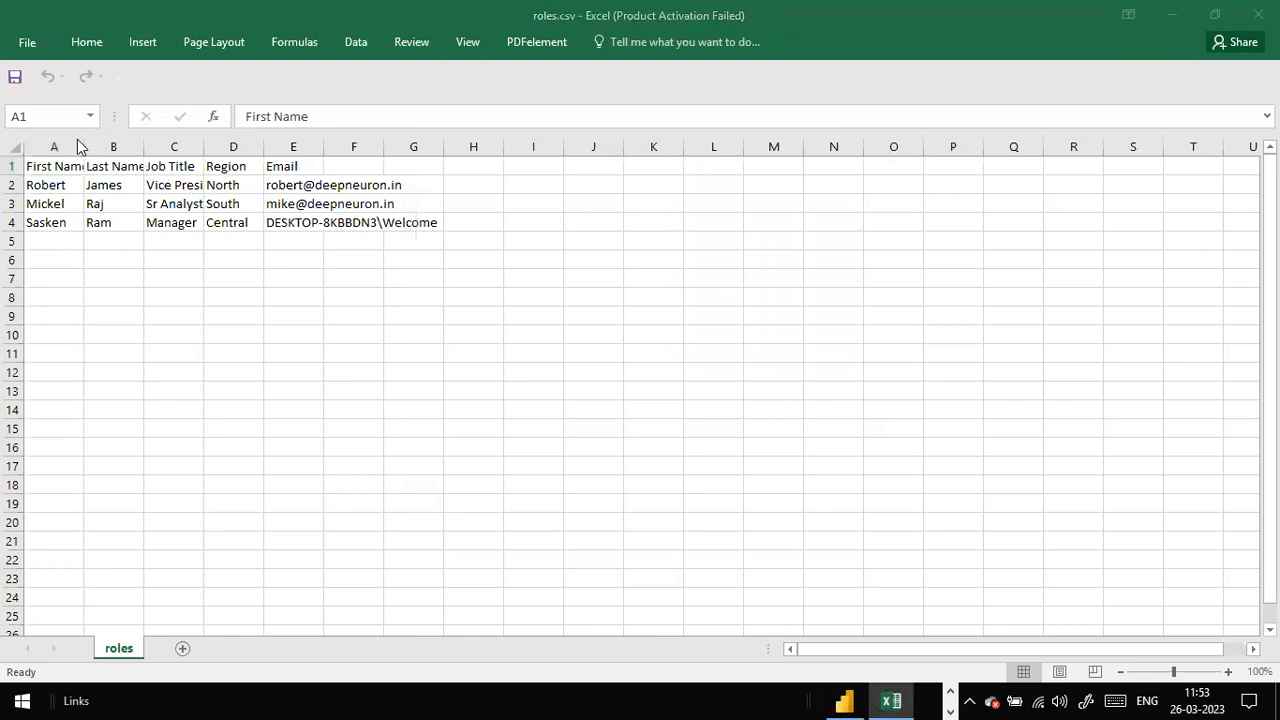
{"action": "left_click", "coordinate": [54, 166]}
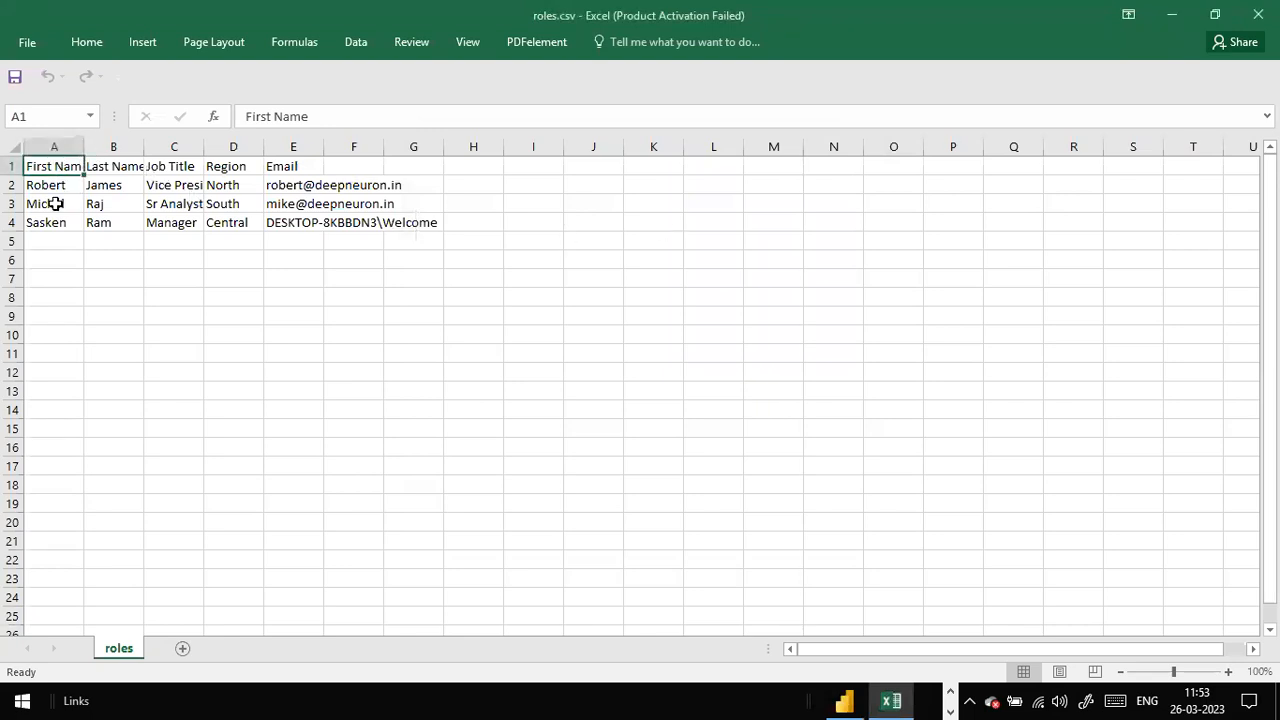
{"action": "left_click", "coordinate": [126, 185]}
{"action": "left_click", "coordinate": [181, 184]}
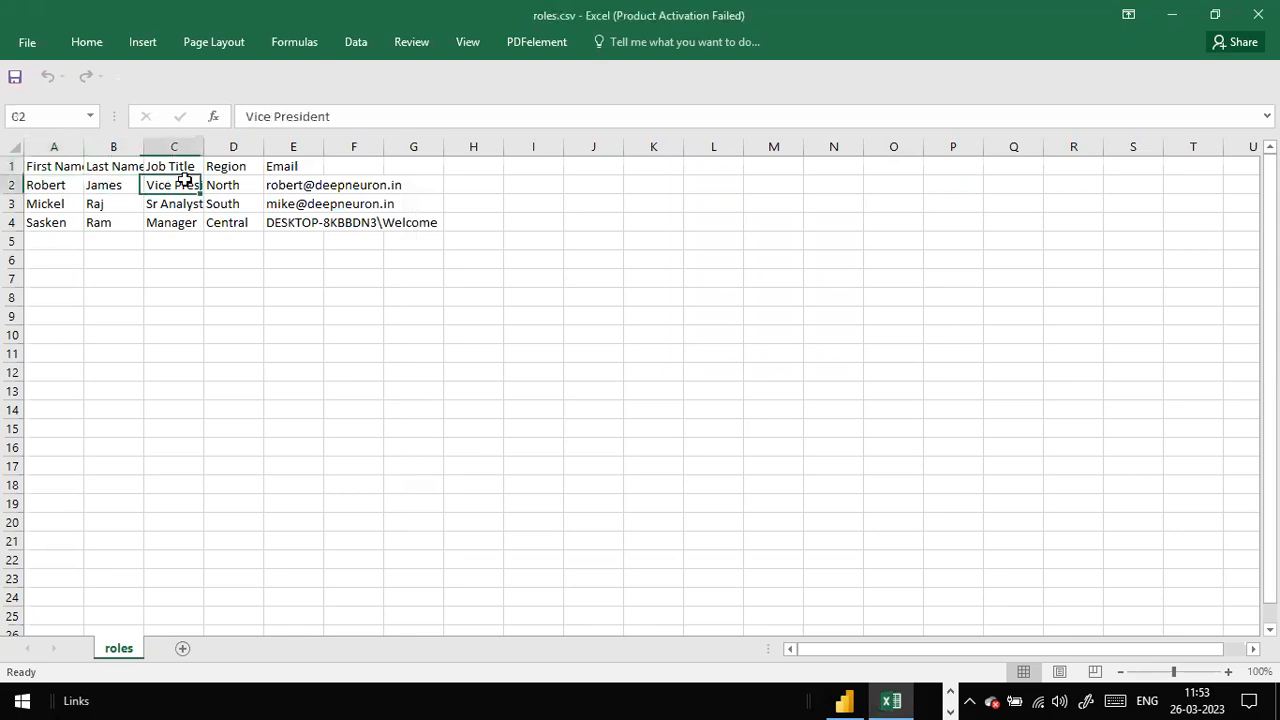
{"action": "left_click", "coordinate": [222, 185]}
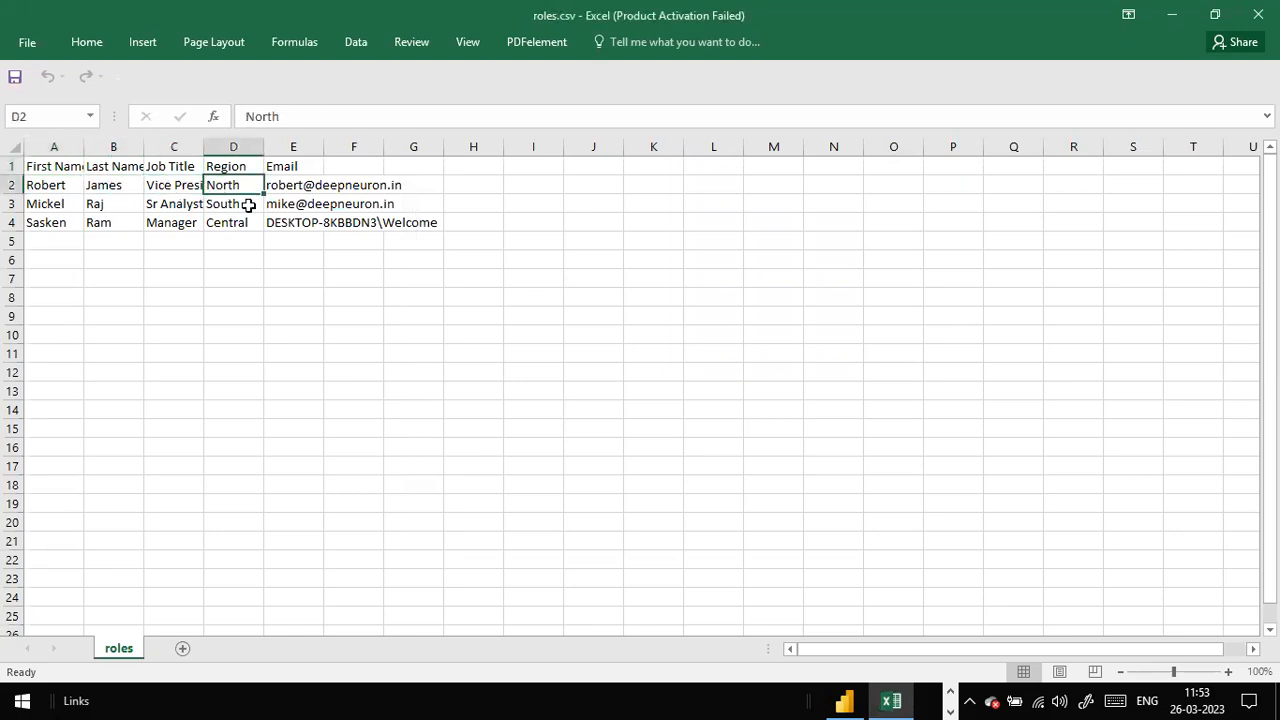
Step: Widen columns C, B and A to fit their contents, then review the first user's row
{"action": "left_click_drag", "start_coordinate": [203, 147], "coordinate": [244, 150]}
{"action": "left_click_drag", "start_coordinate": [146, 148], "coordinate": [208, 148]}
{"action": "left_click_drag", "start_coordinate": [84, 148], "coordinate": [127, 160]}
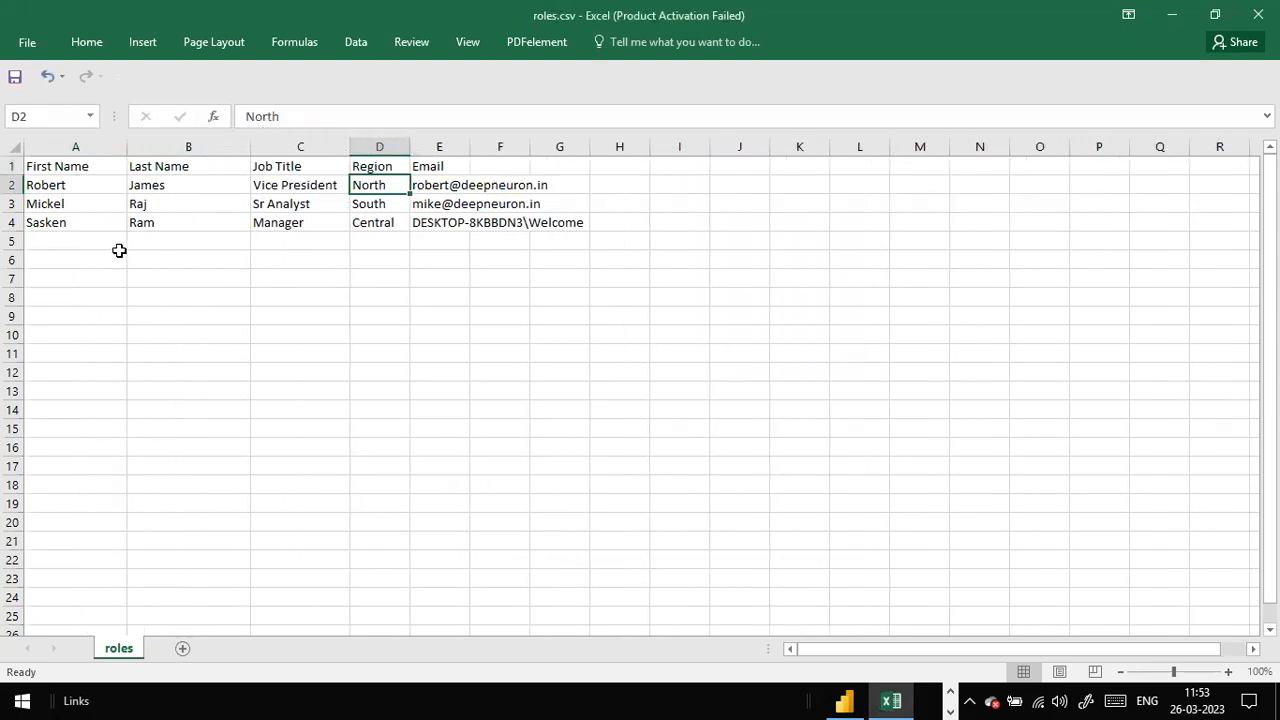
{"action": "left_click", "coordinate": [118, 256]}
{"action": "left_click", "coordinate": [90, 186]}
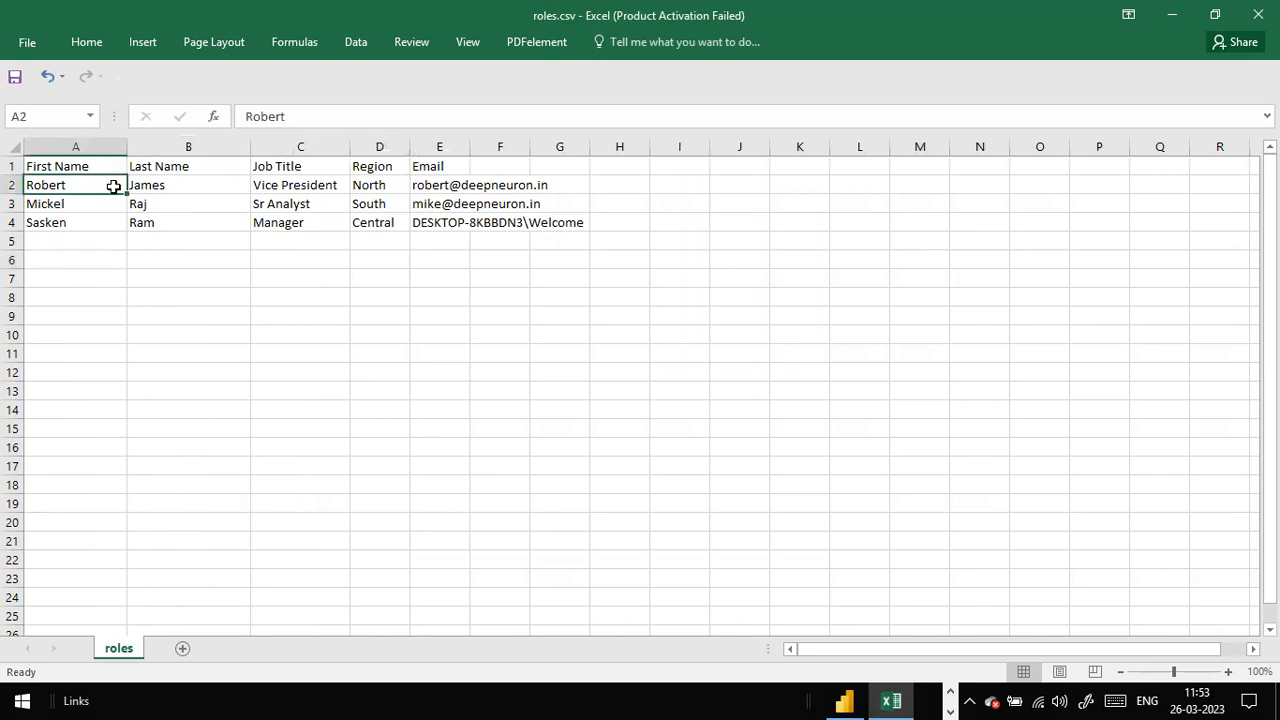
{"action": "left_click", "coordinate": [277, 185]}
{"action": "left_click", "coordinate": [368, 186]}
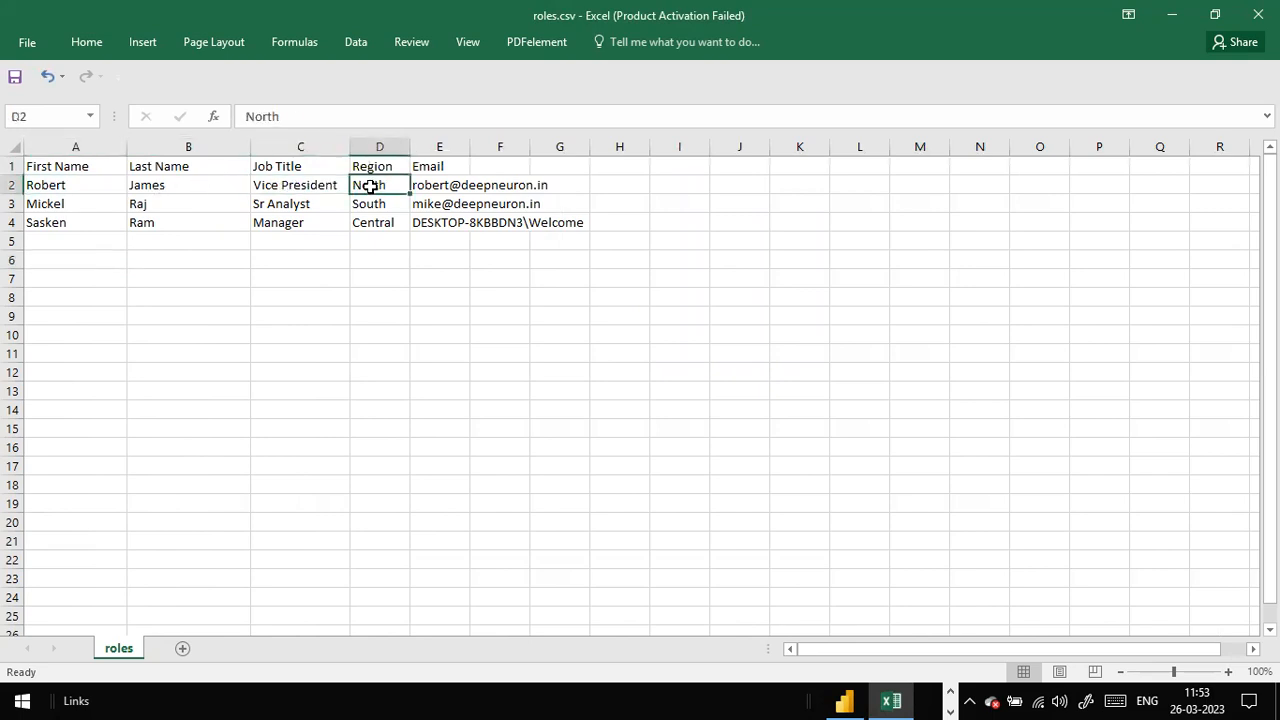
{"action": "left_click", "coordinate": [426, 188]}
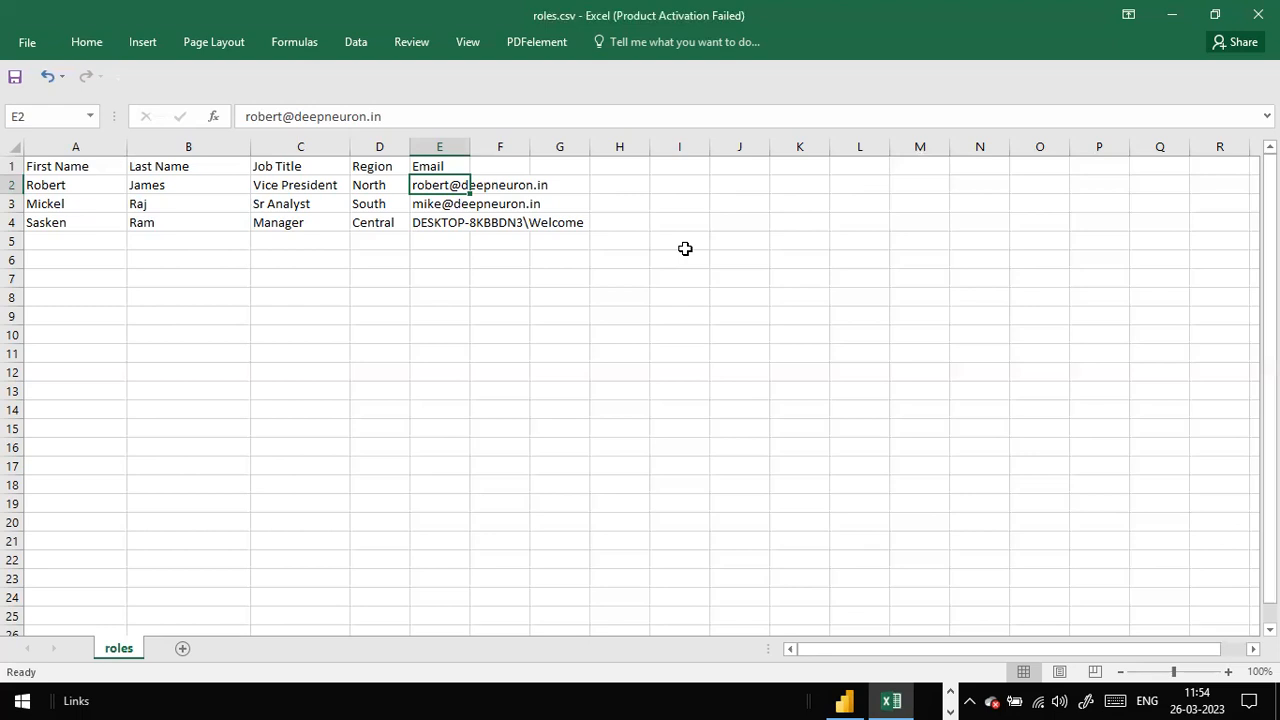
Step: Look over the empty rows and Email cells below the three users in roles.csv
{"action": "left_click", "coordinate": [506, 323]}
{"action": "left_click", "coordinate": [43, 249]}
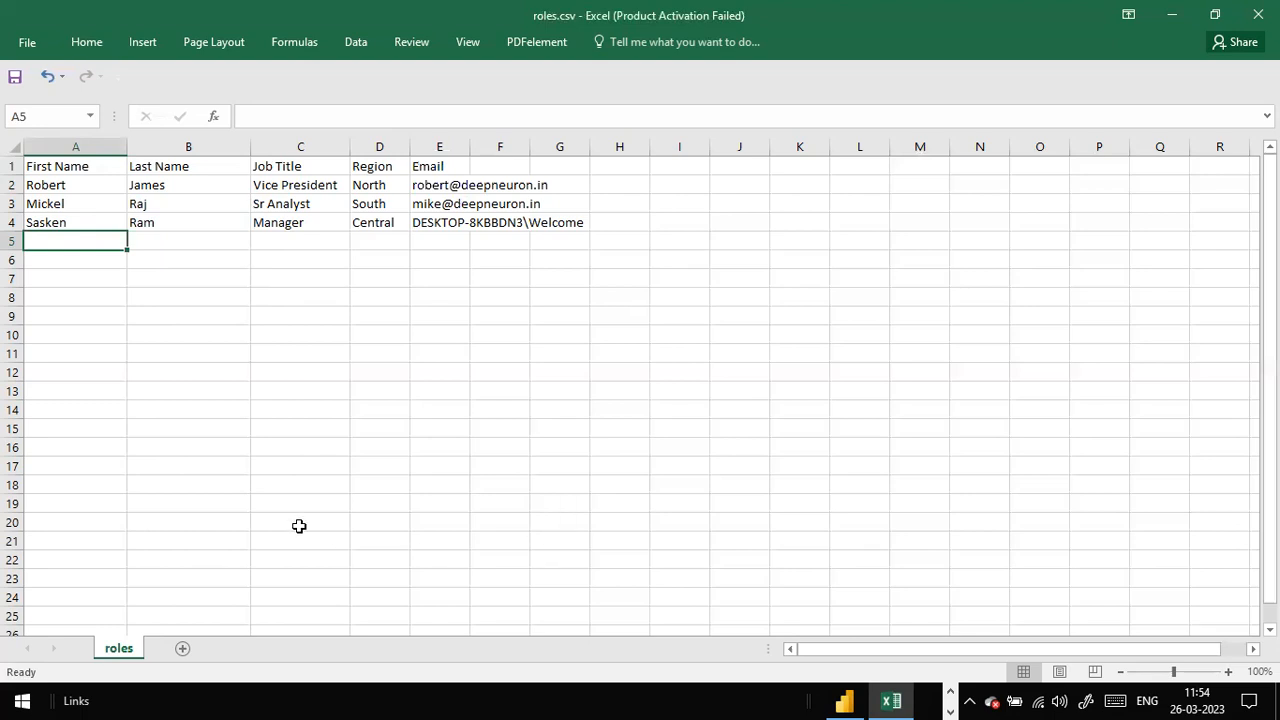
{"action": "left_click", "coordinate": [178, 318]}
{"action": "left_click", "coordinate": [42, 256]}
{"action": "left_click", "coordinate": [74, 238]}
{"action": "left_click", "coordinate": [500, 352]}
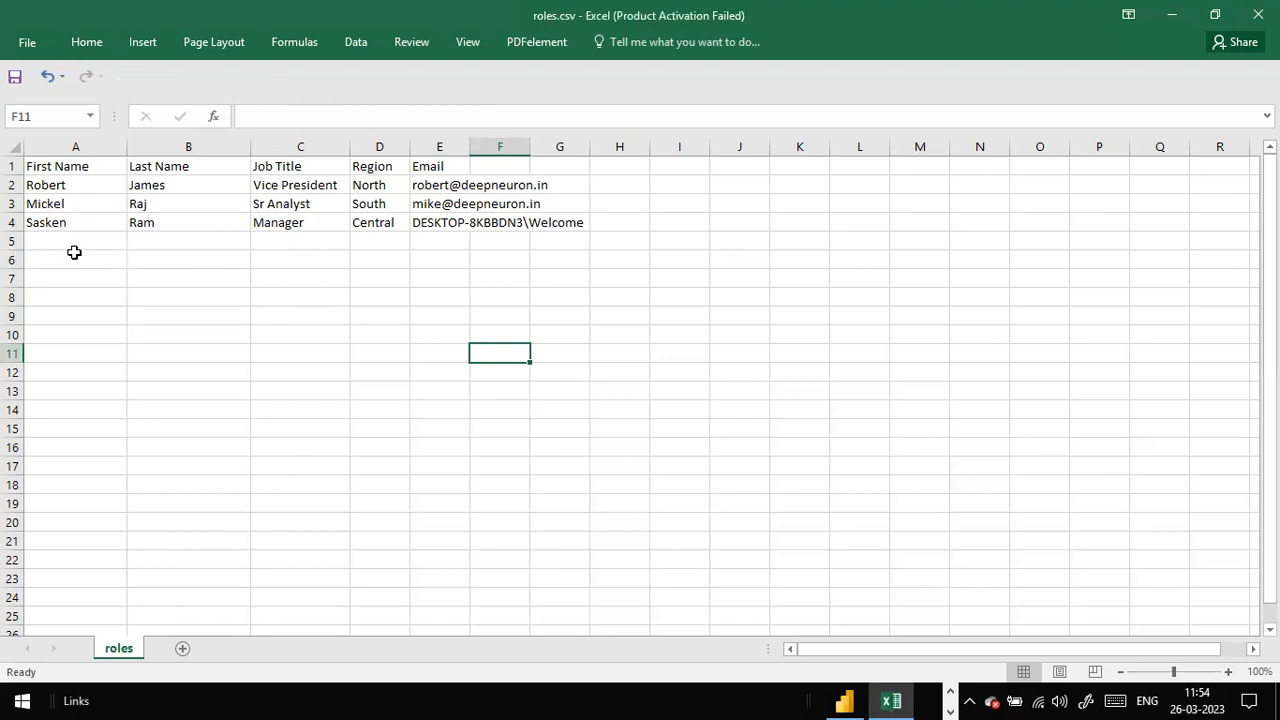
{"action": "left_click", "coordinate": [174, 243]}
{"action": "left_click", "coordinate": [429, 243]}
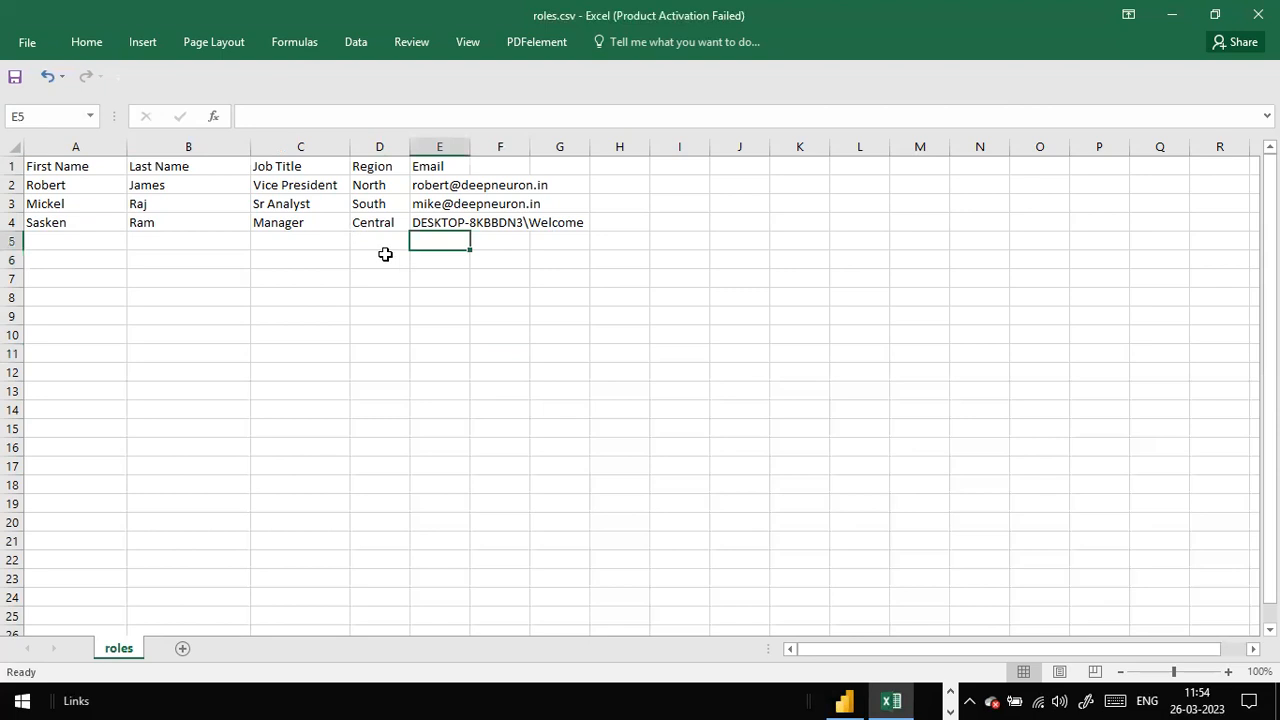
{"action": "left_click", "coordinate": [386, 248]}
{"action": "left_click", "coordinate": [493, 239]}
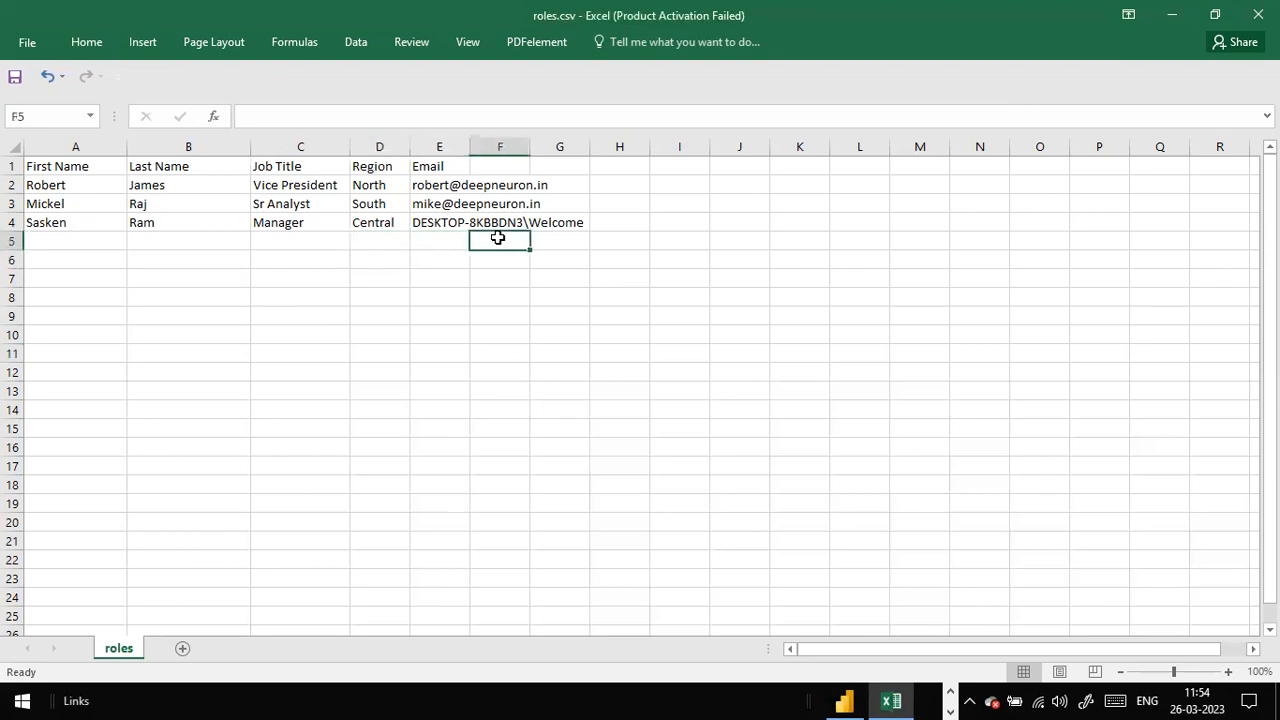
{"action": "left_click", "coordinate": [439, 250]}
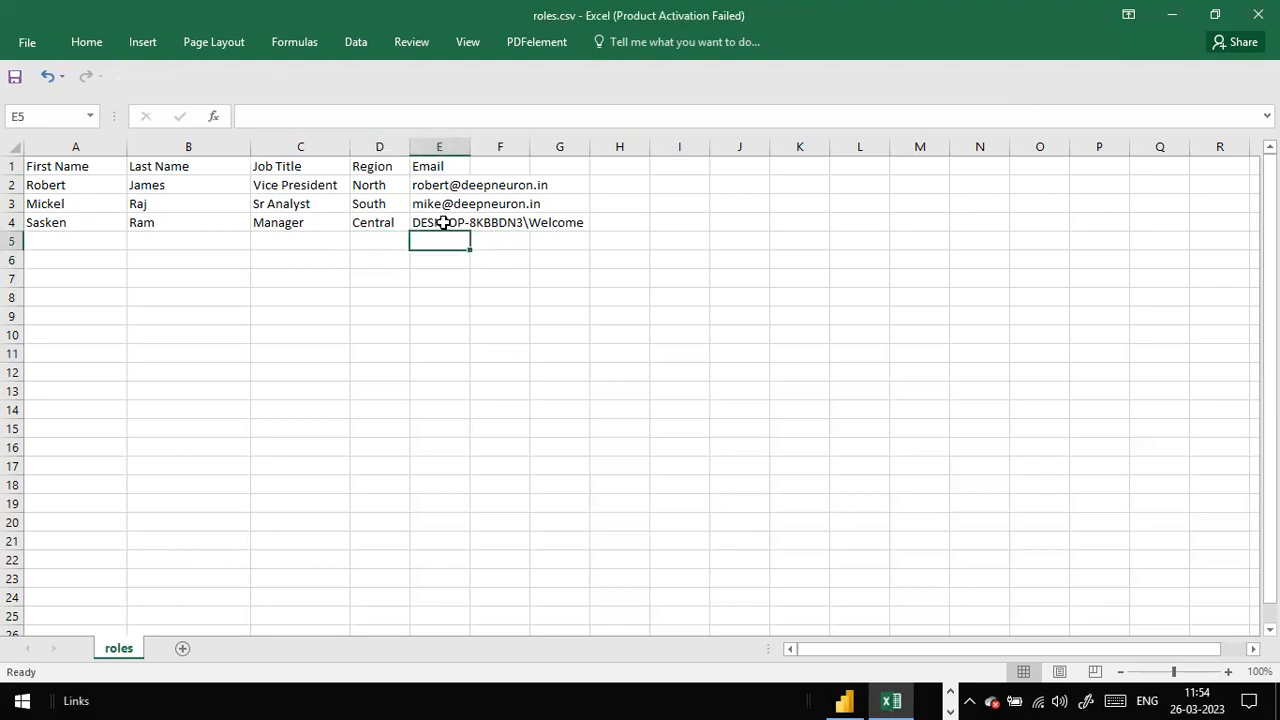
Step: Review each user's e-mail and the Region and Email columns, then return to Power BI Desktop
{"action": "left_click", "coordinate": [443, 223]}
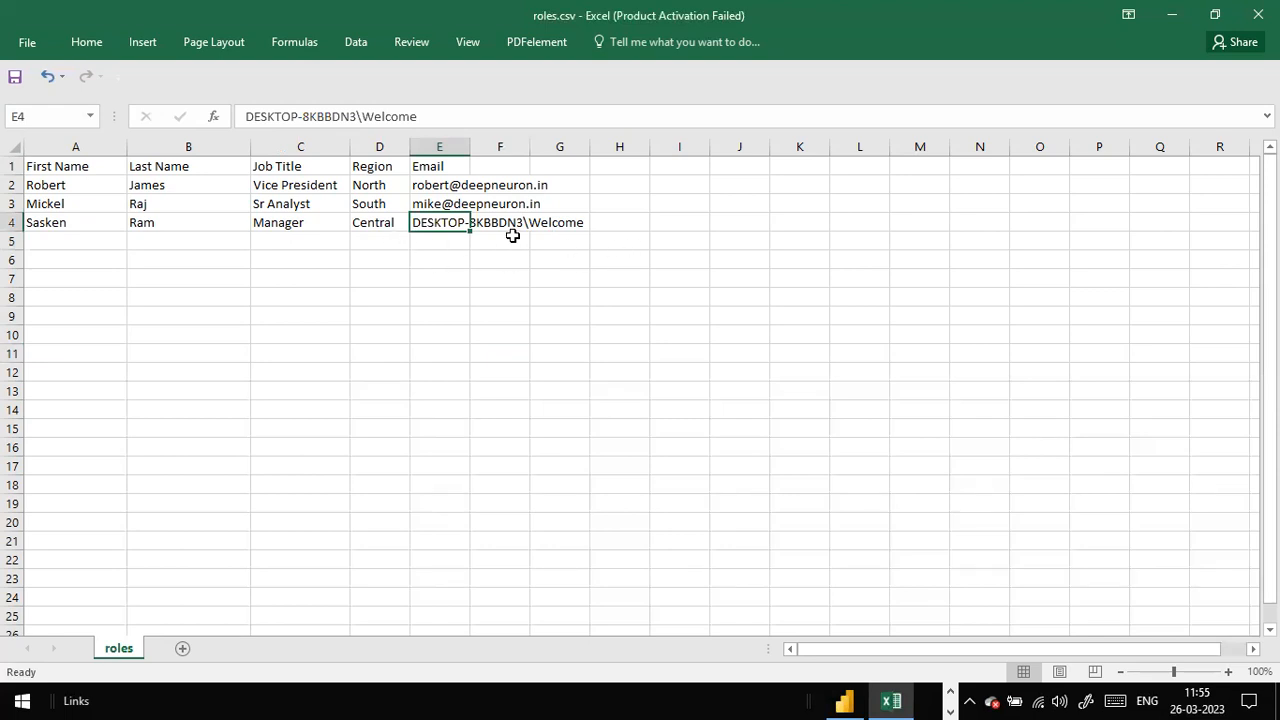
{"action": "left_click", "coordinate": [512, 203]}
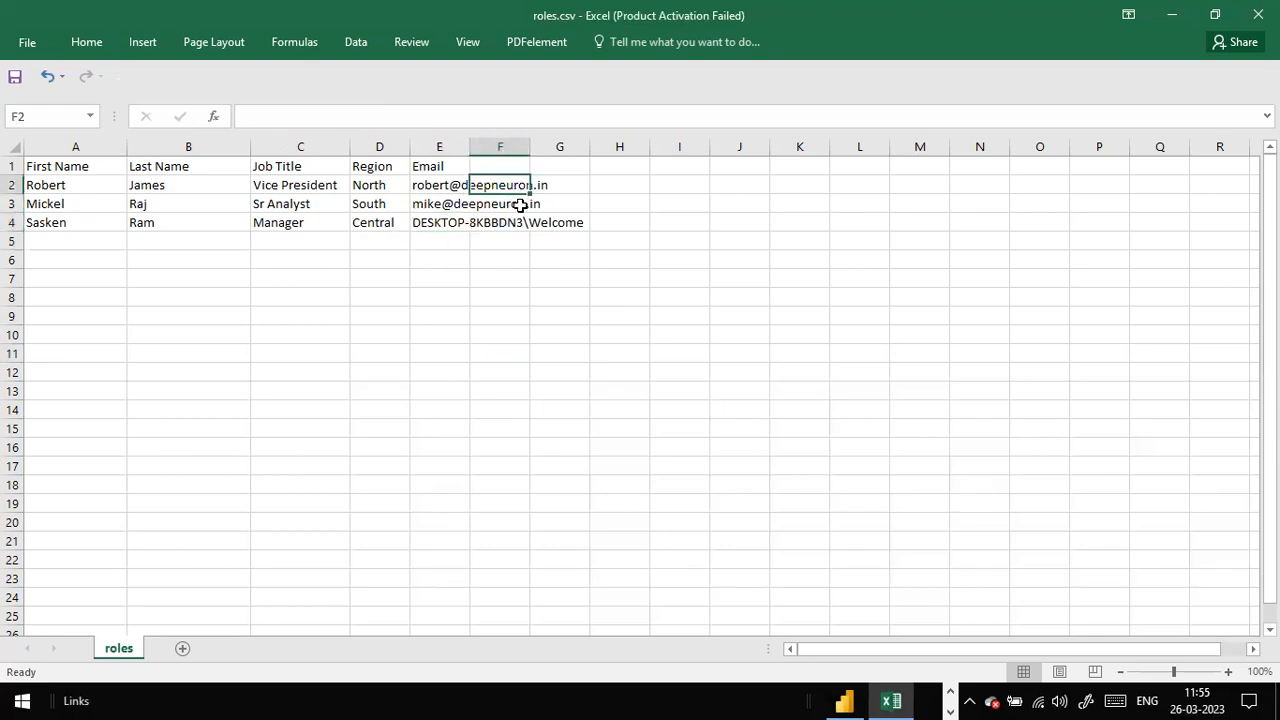
{"action": "left_click", "coordinate": [440, 188]}
{"action": "left_click", "coordinate": [436, 205]}
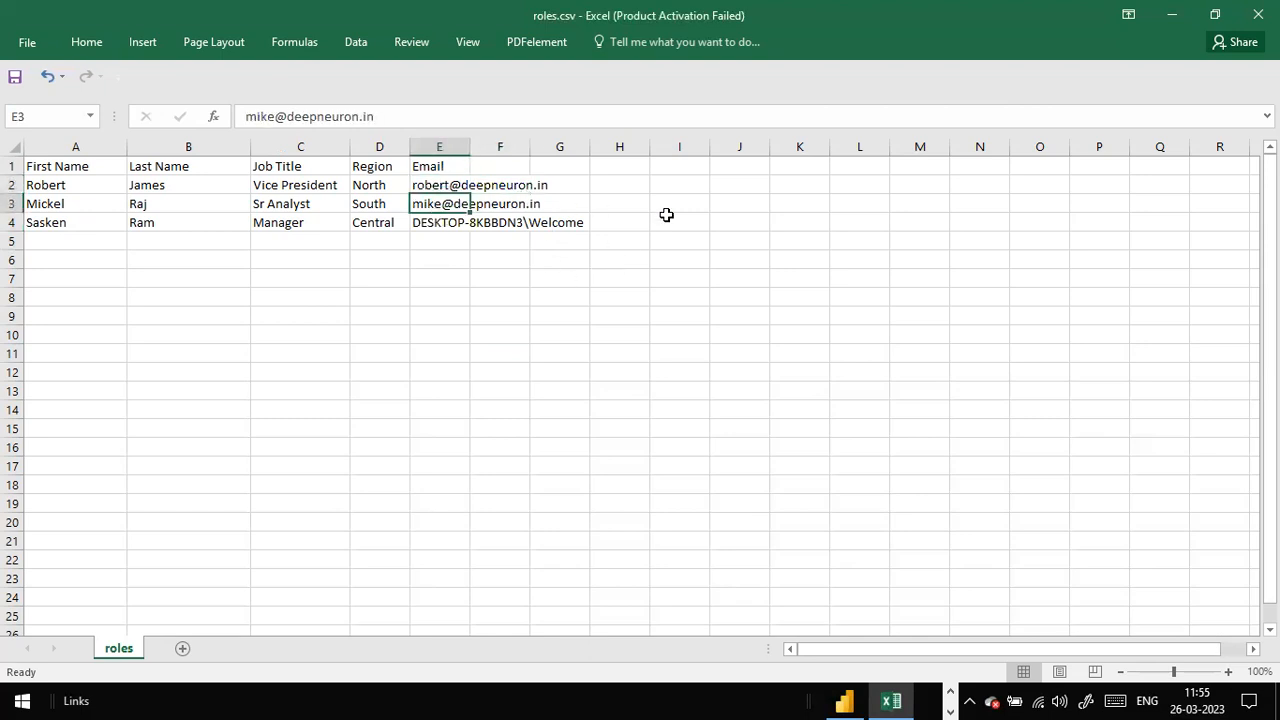
{"action": "left_click", "coordinate": [542, 189]}
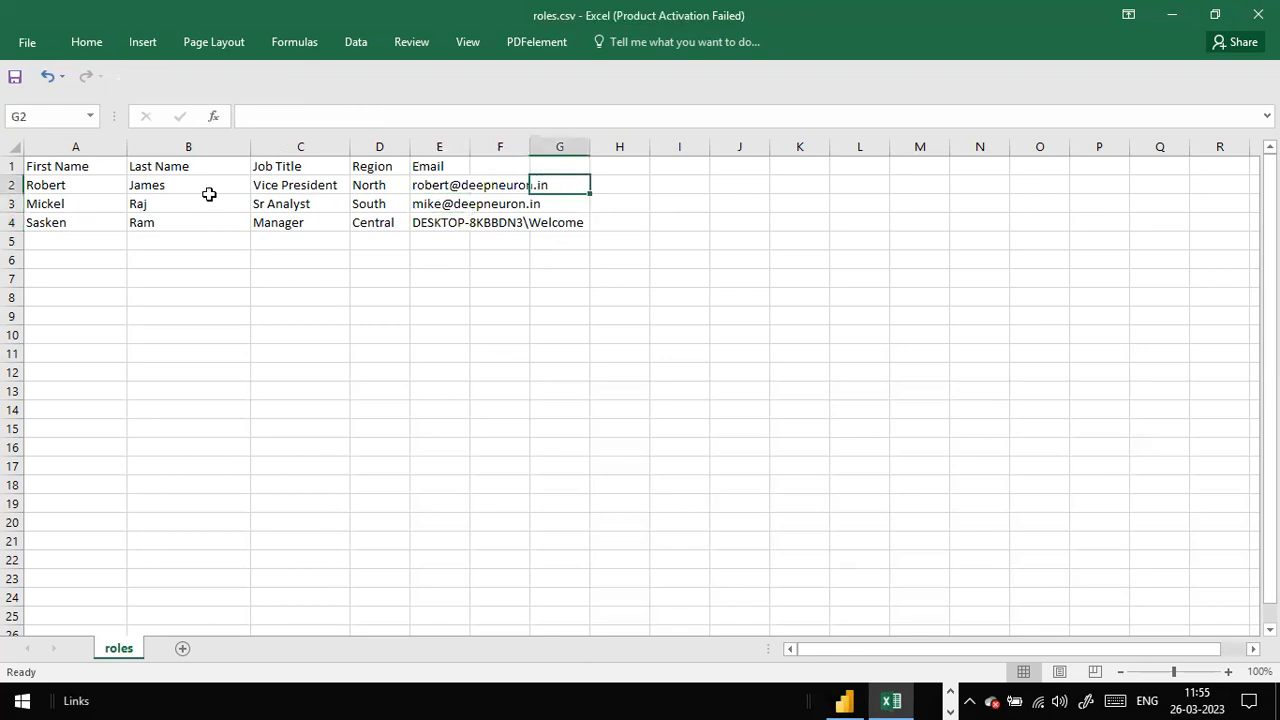
{"action": "left_click", "coordinate": [378, 188]}
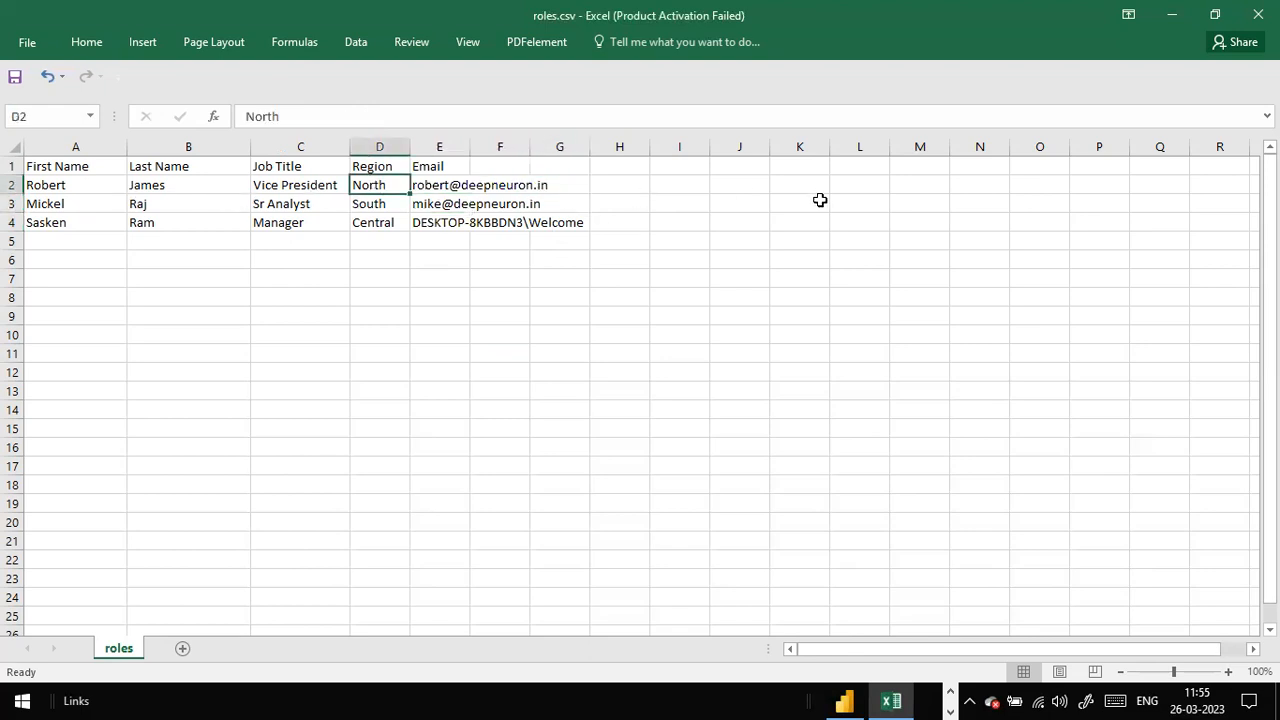
{"action": "left_click", "coordinate": [781, 219]}
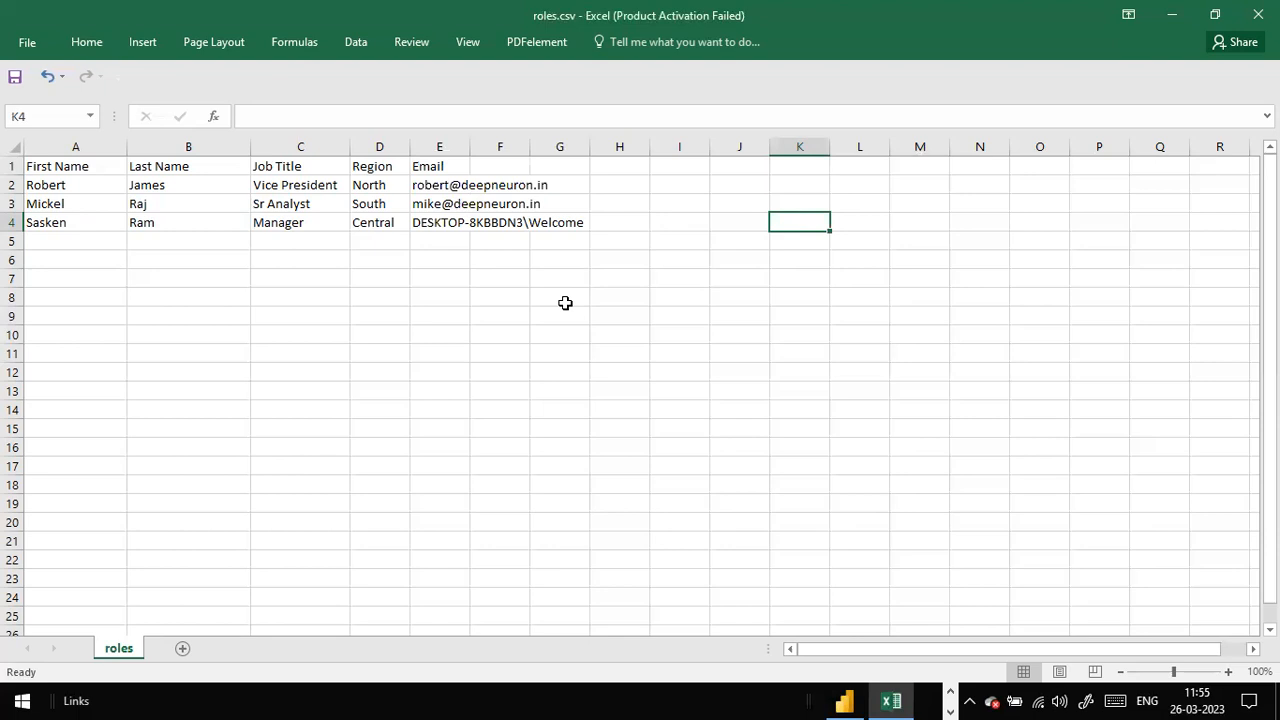
{"action": "left_click", "coordinate": [500, 334]}
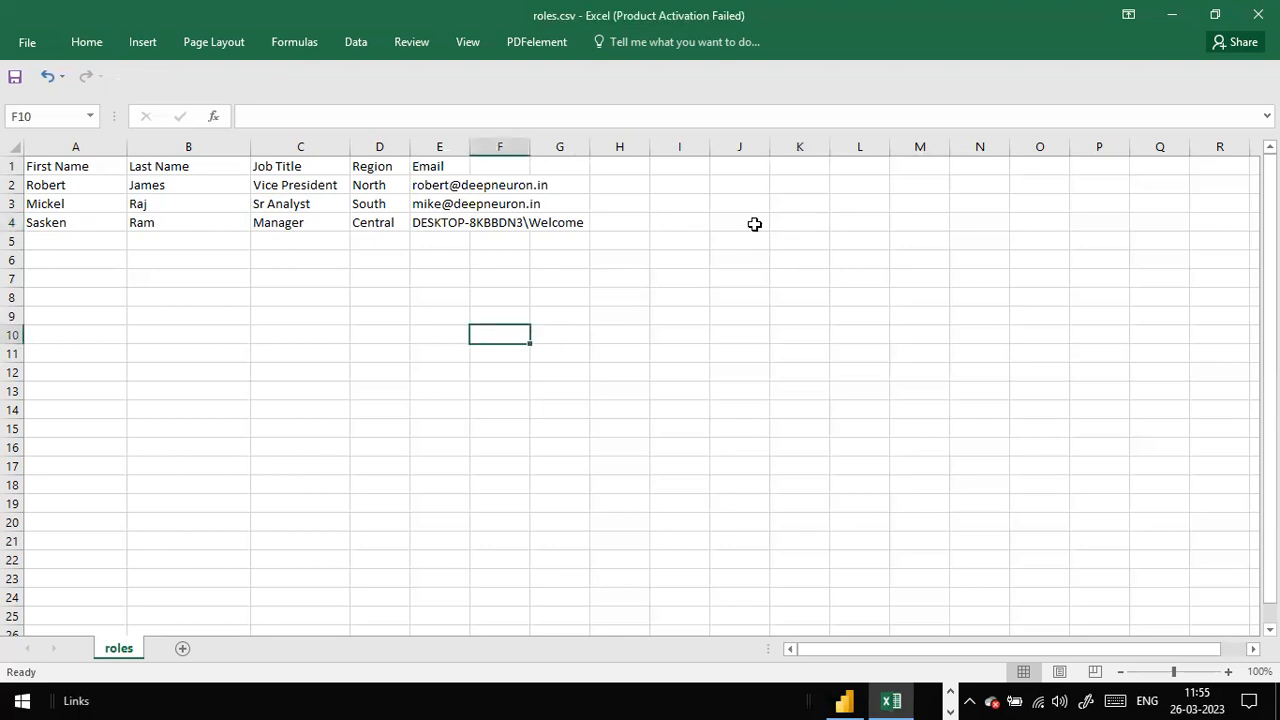
{"action": "left_click", "coordinate": [367, 169]}
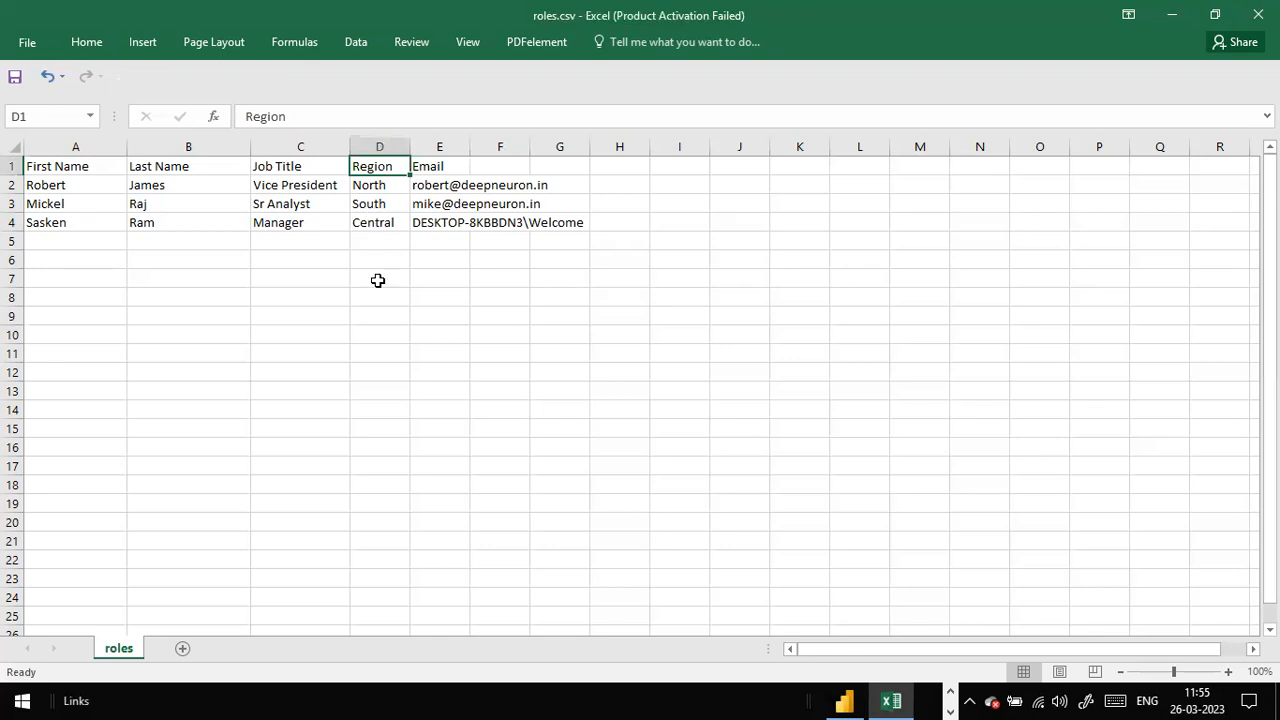
{"action": "left_click", "coordinate": [464, 173]}
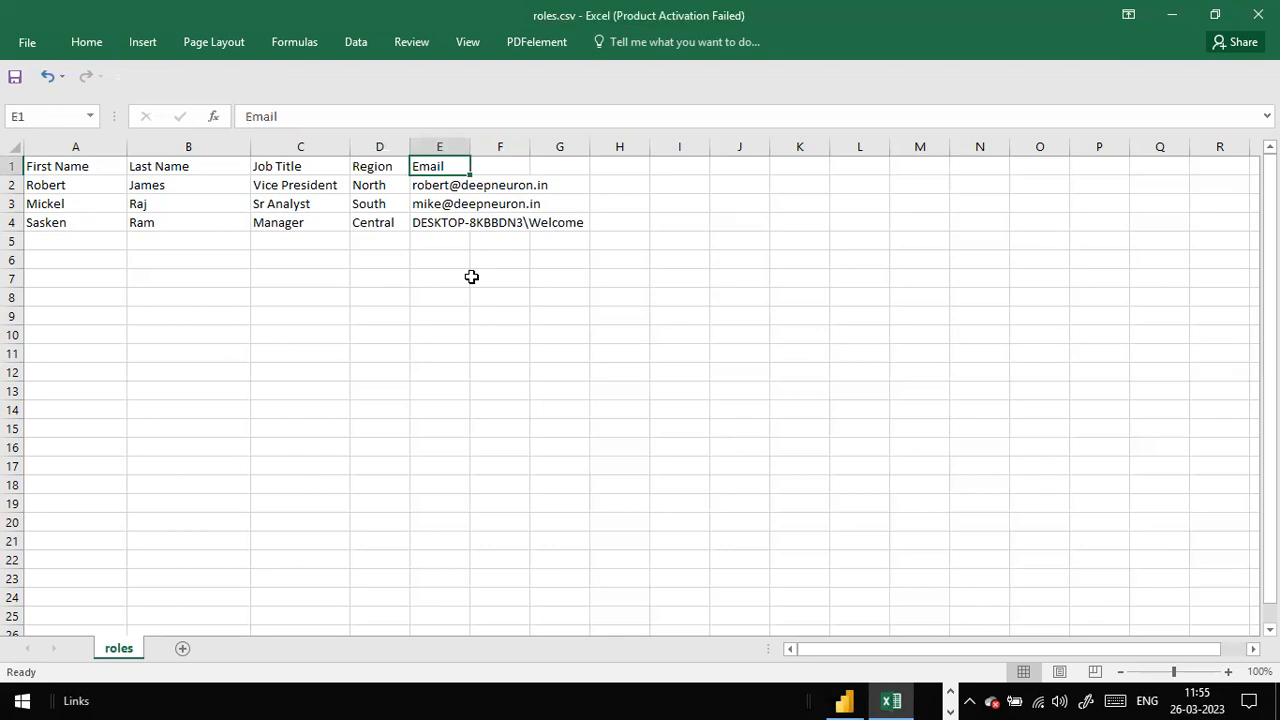
{"action": "key", "text": "alt+Tab"}
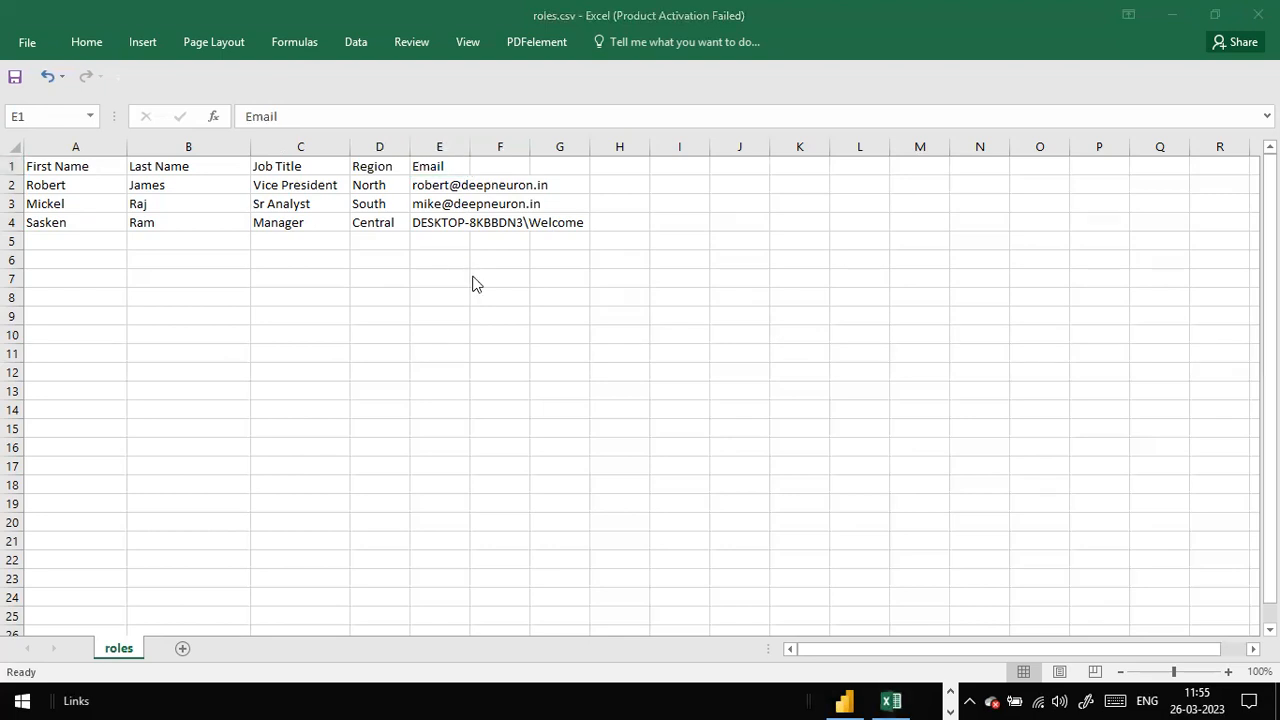
{"action": "key", "text": "alt+Tab"}
{"action": "key", "text": "alt+Tab"}
{"action": "key", "text": "alt+Tab"}
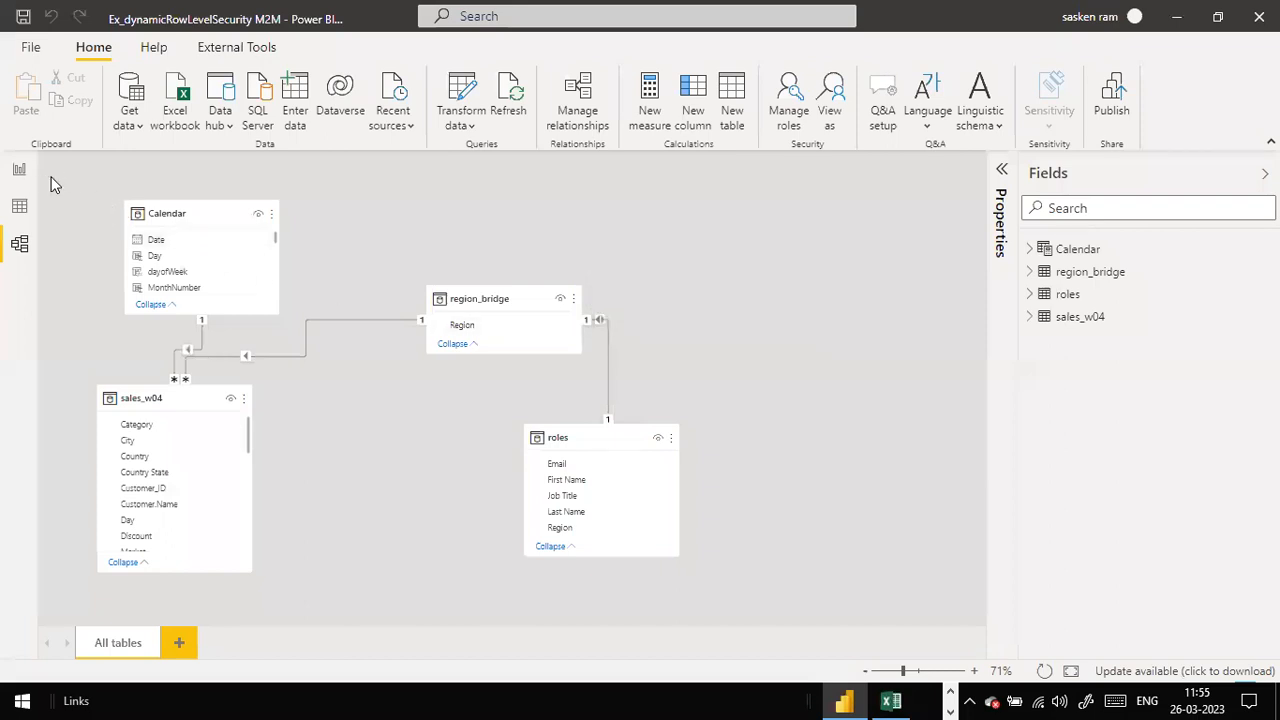
Step: Open Manage roles and browse the New role, North South VP Sales and VP Sales filters
{"action": "left_click", "coordinate": [15, 175]}
{"action": "left_click", "coordinate": [436, 128]}
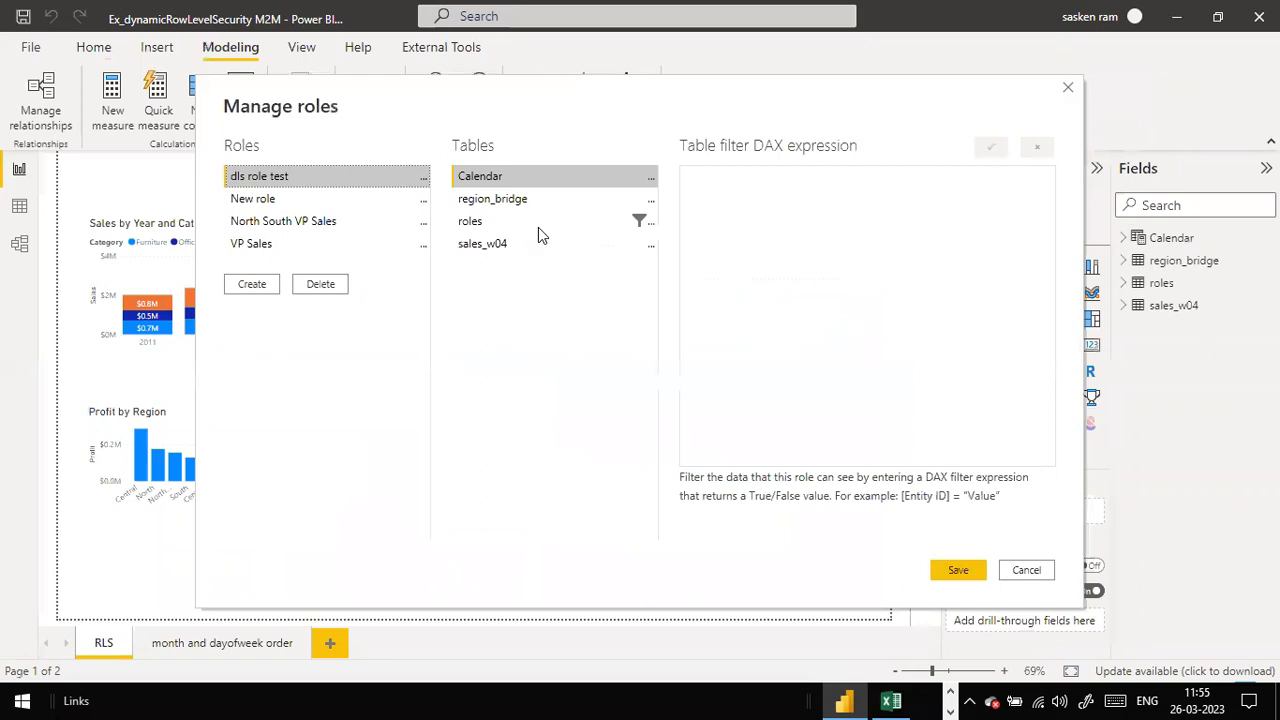
{"action": "left_click", "coordinate": [348, 200]}
{"action": "left_click", "coordinate": [341, 220]}
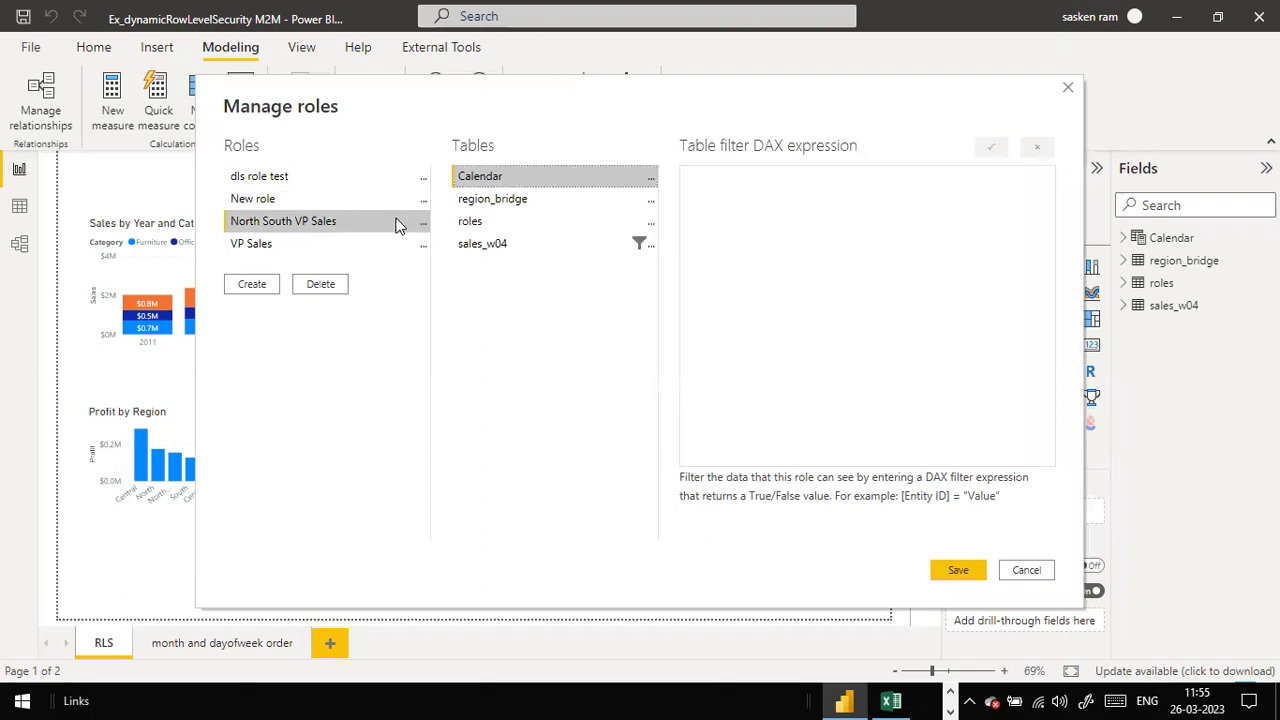
{"action": "left_click", "coordinate": [490, 222]}
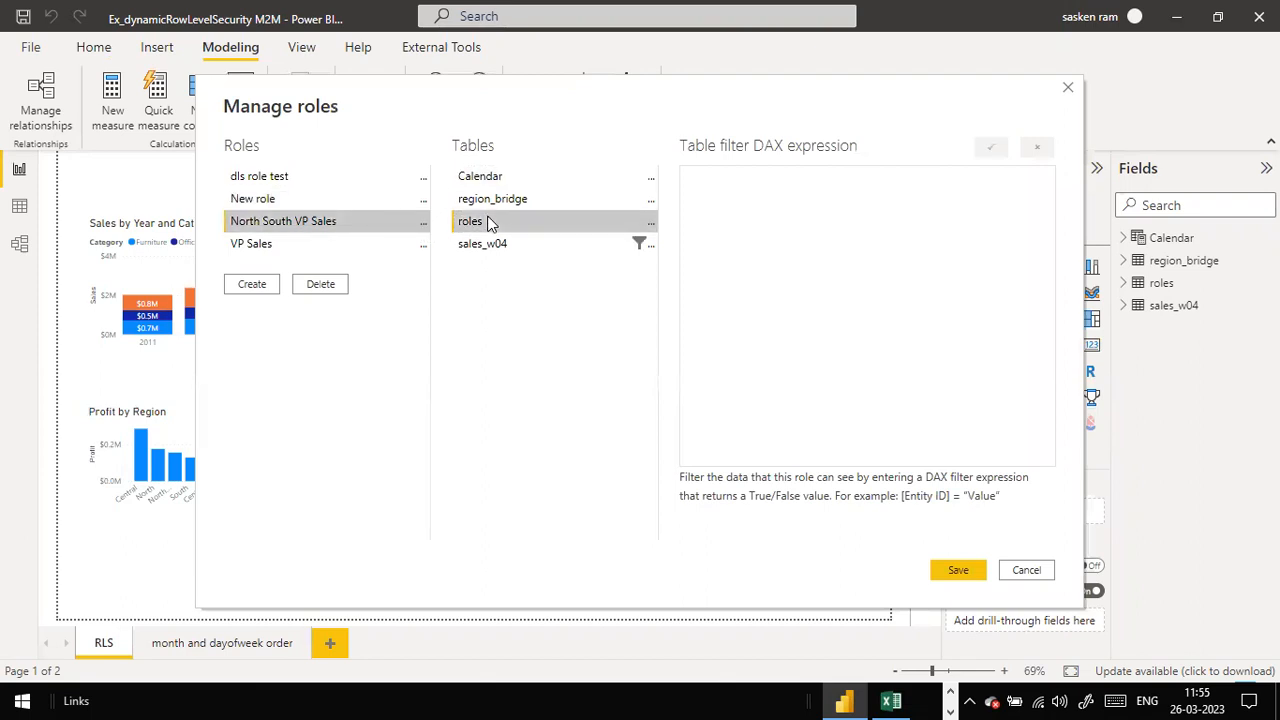
{"action": "left_click", "coordinate": [306, 243]}
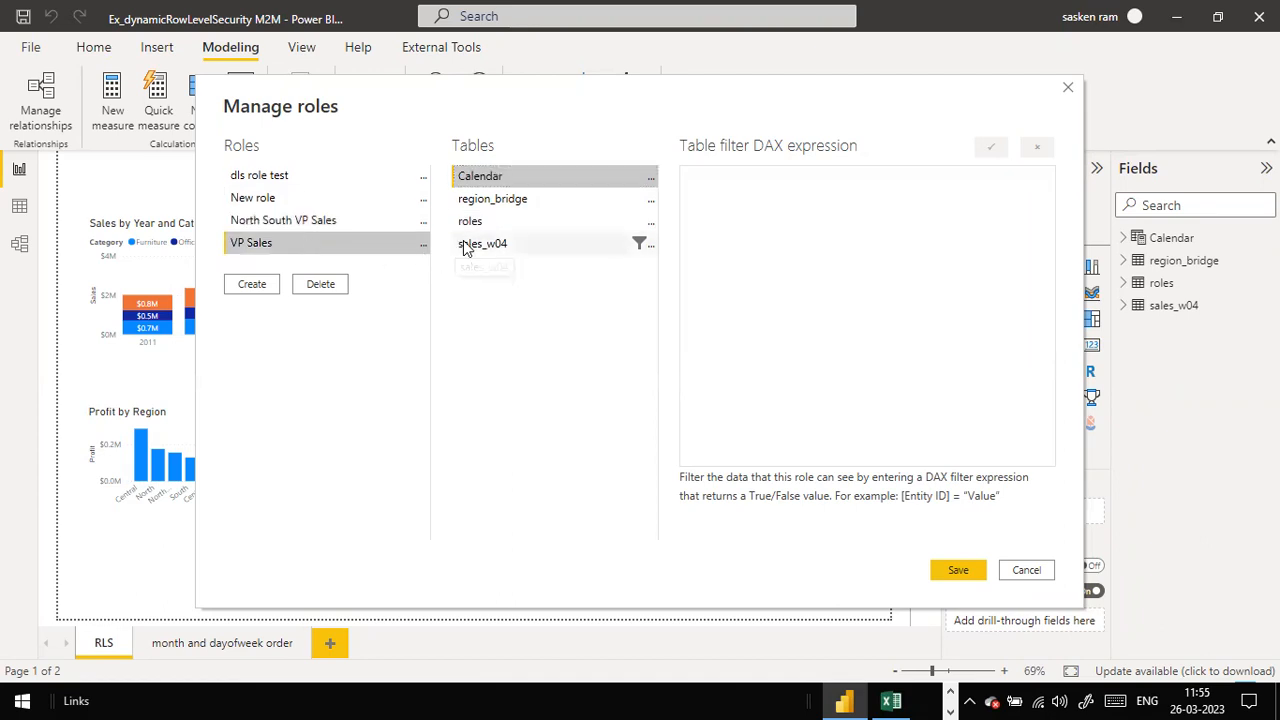
{"action": "left_click", "coordinate": [466, 248]}
{"action": "left_click", "coordinate": [293, 220]}
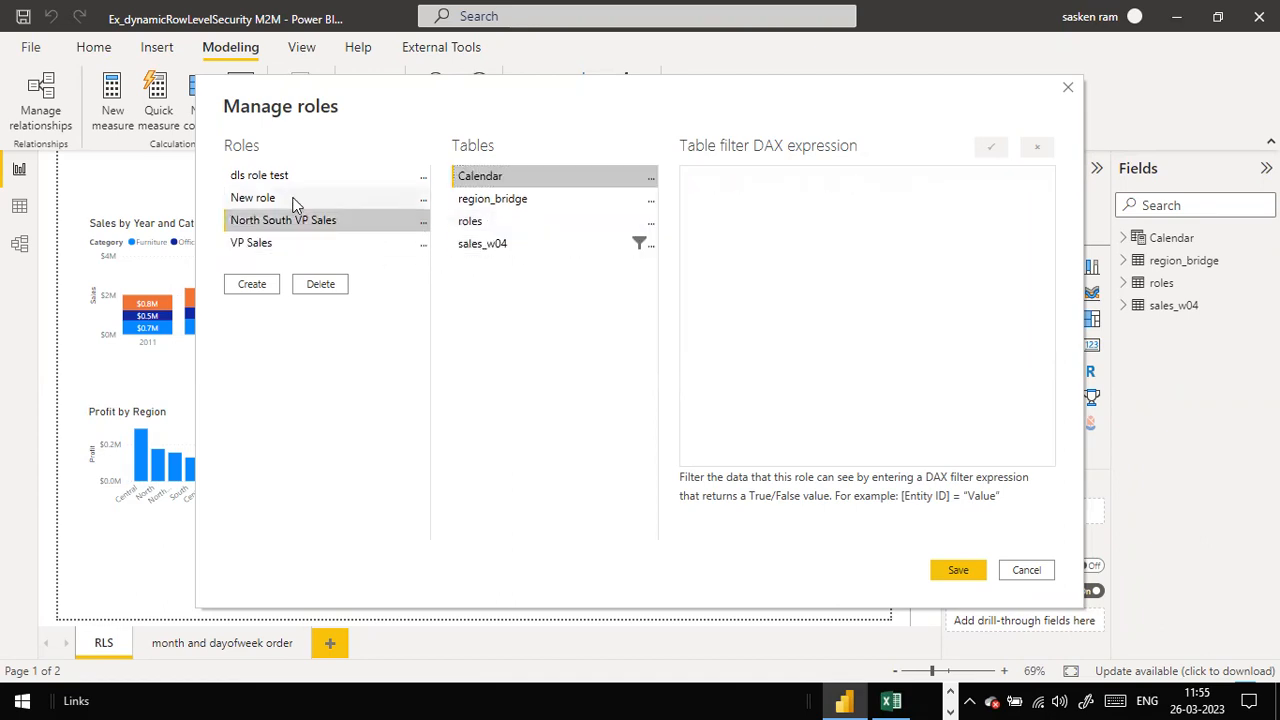
{"action": "left_click", "coordinate": [297, 198]}
Step: Inspect the dls role test filter [Email] = USERPRINCIPALNAME() on the roles table
{"action": "left_click", "coordinate": [320, 176]}
{"action": "left_click", "coordinate": [474, 226]}
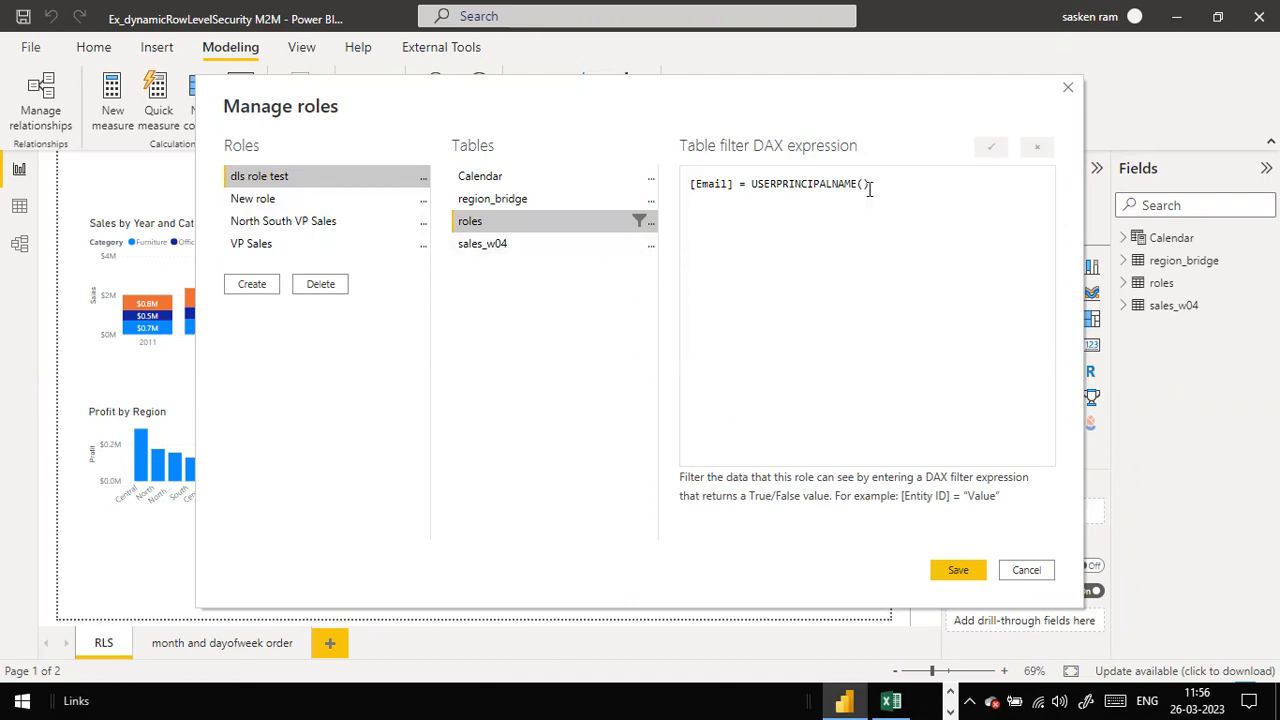
{"action": "left_click_drag", "start_coordinate": [878, 184], "coordinate": [686, 194]}
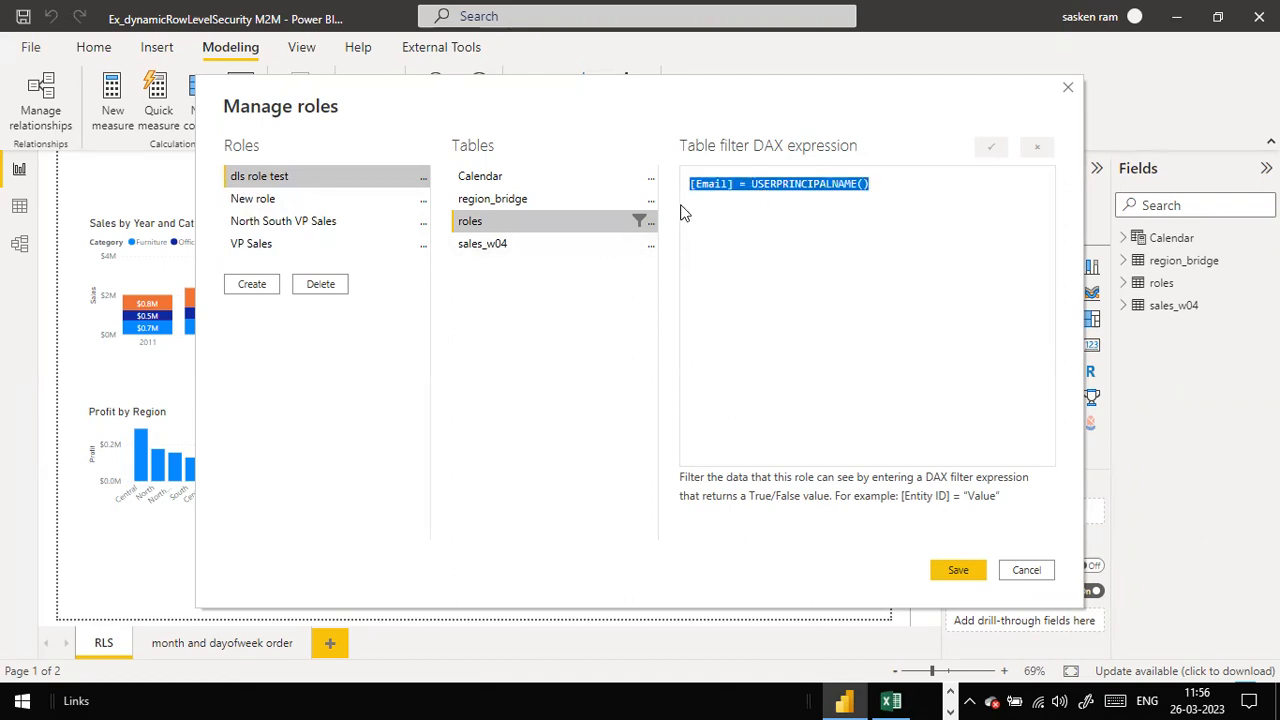
{"action": "left_click", "coordinate": [748, 210]}
{"action": "left_click", "coordinate": [722, 185]}
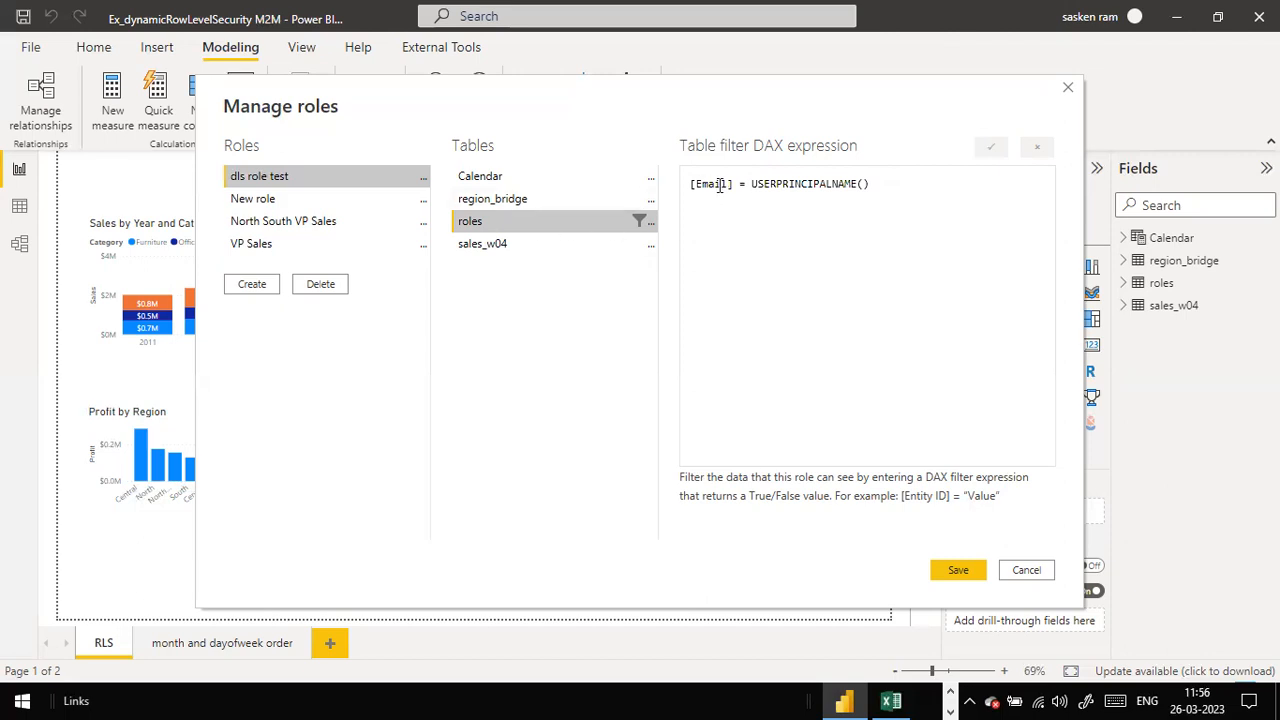
{"action": "left_click", "coordinate": [937, 185]}
Step: Switch to roles.csv and compare the users' e-mail addresses in the Email column
{"action": "key", "text": "alt+Tab"}
{"action": "key", "text": "alt+Tab"}
{"action": "key", "text": "alt+Tab"}
{"action": "left_click", "coordinate": [437, 202]}
{"action": "left_click", "coordinate": [445, 168]}
{"action": "left_click", "coordinate": [432, 190]}
{"action": "key", "text": "alt+Tab"}
{"action": "key", "text": "alt+Tab"}
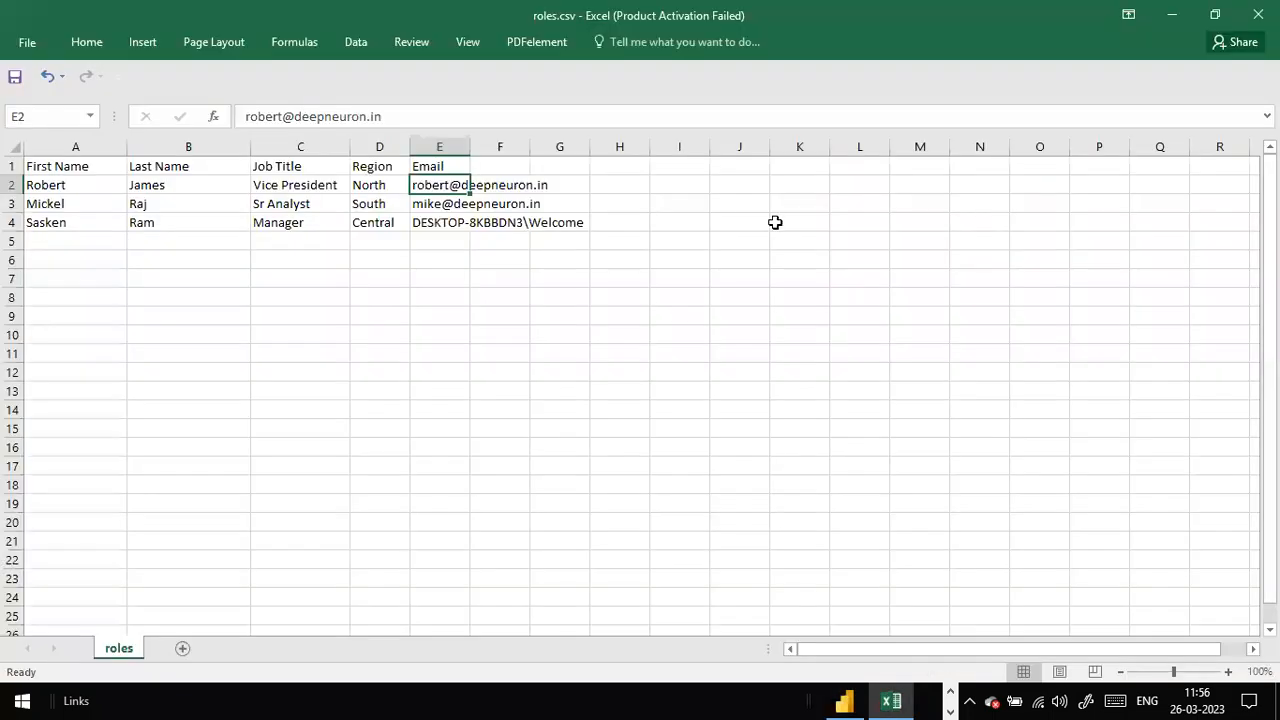
{"action": "key", "text": "alt+Tab"}
{"action": "key", "text": "Tab"}
{"action": "key", "text": "alt+Tab"}
{"action": "key", "text": "Right"}
{"action": "key", "text": "alt+Tab"}
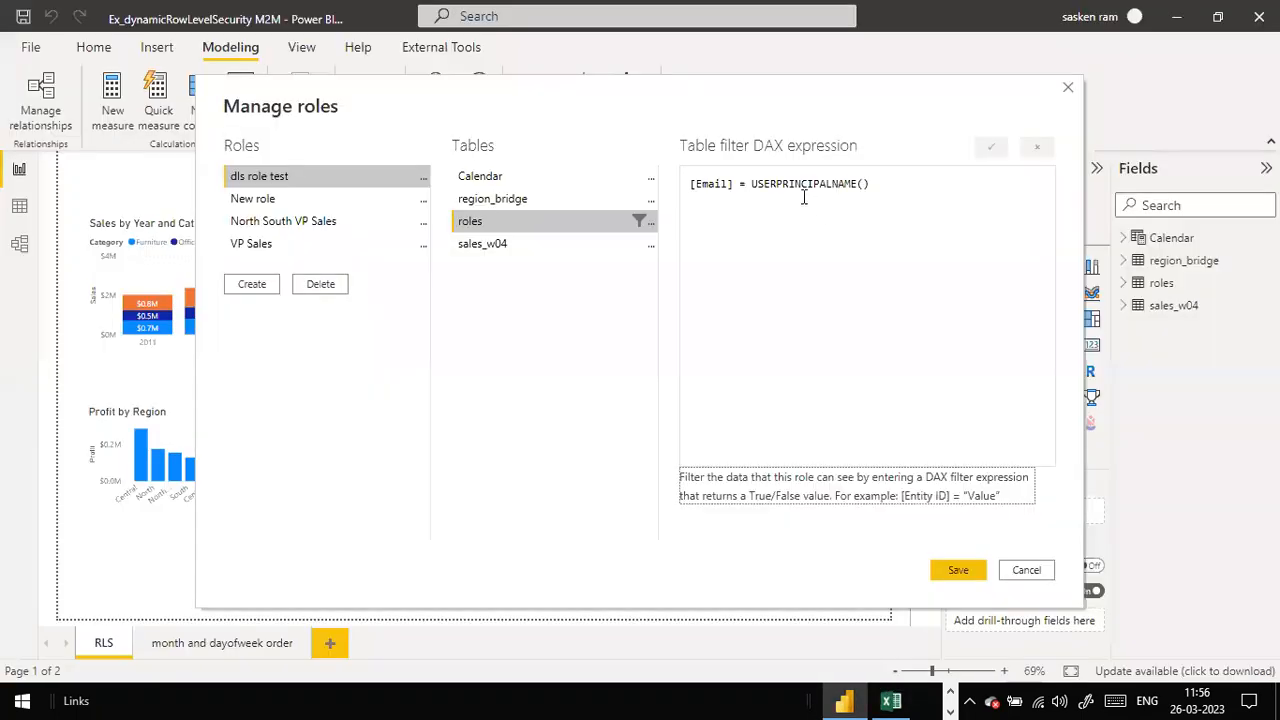
{"action": "left_click", "coordinate": [760, 190]}
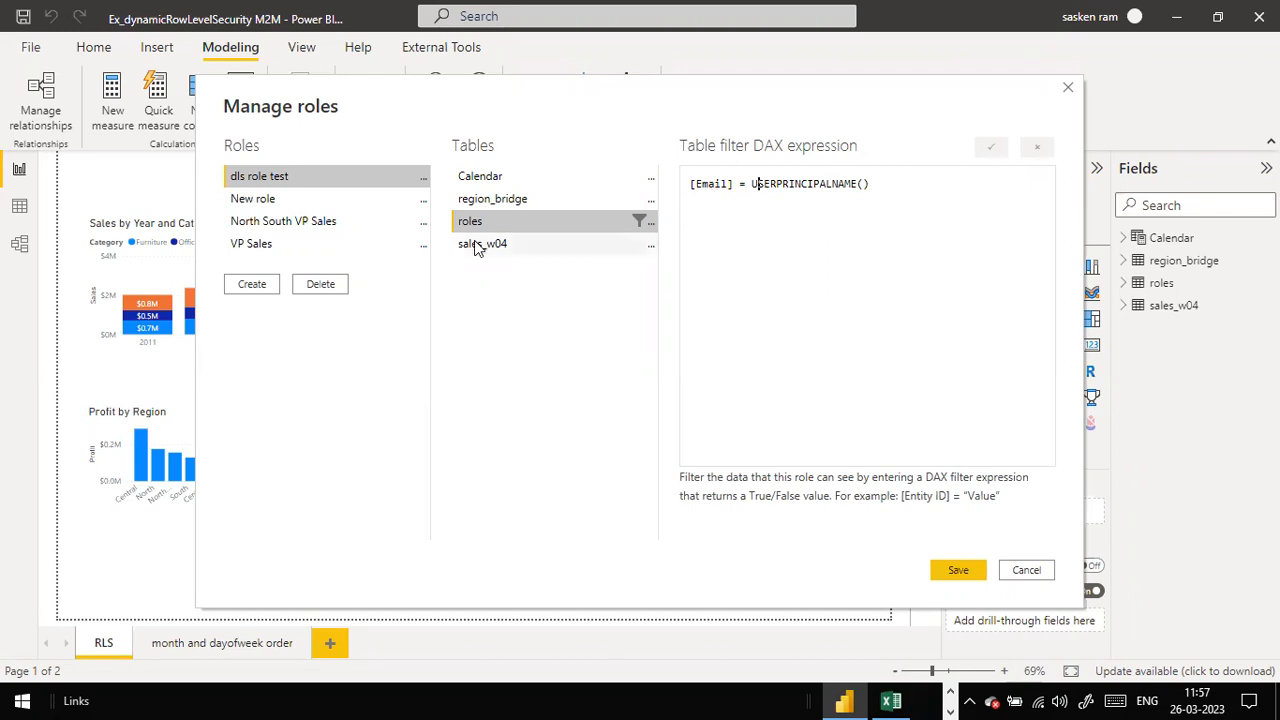
{"action": "key", "text": "alt+Tab"}
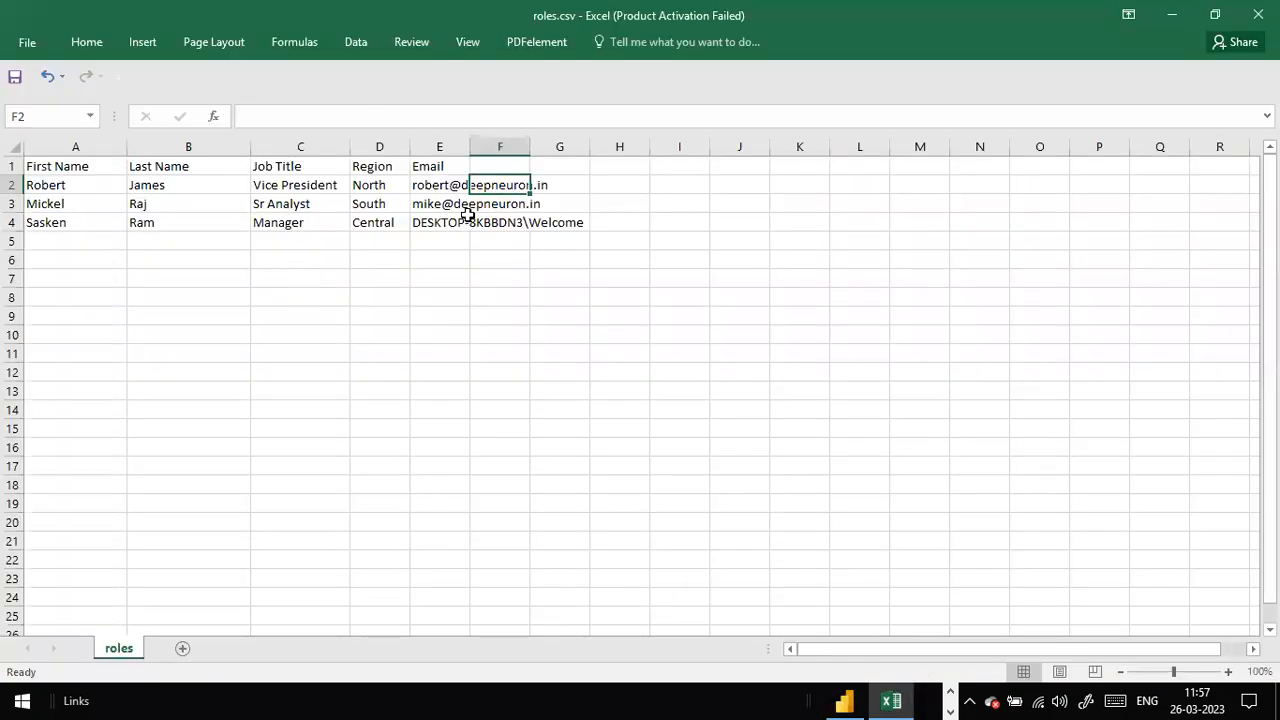
{"action": "left_click", "coordinate": [366, 190]}
{"action": "key", "text": "alt+Tab"}
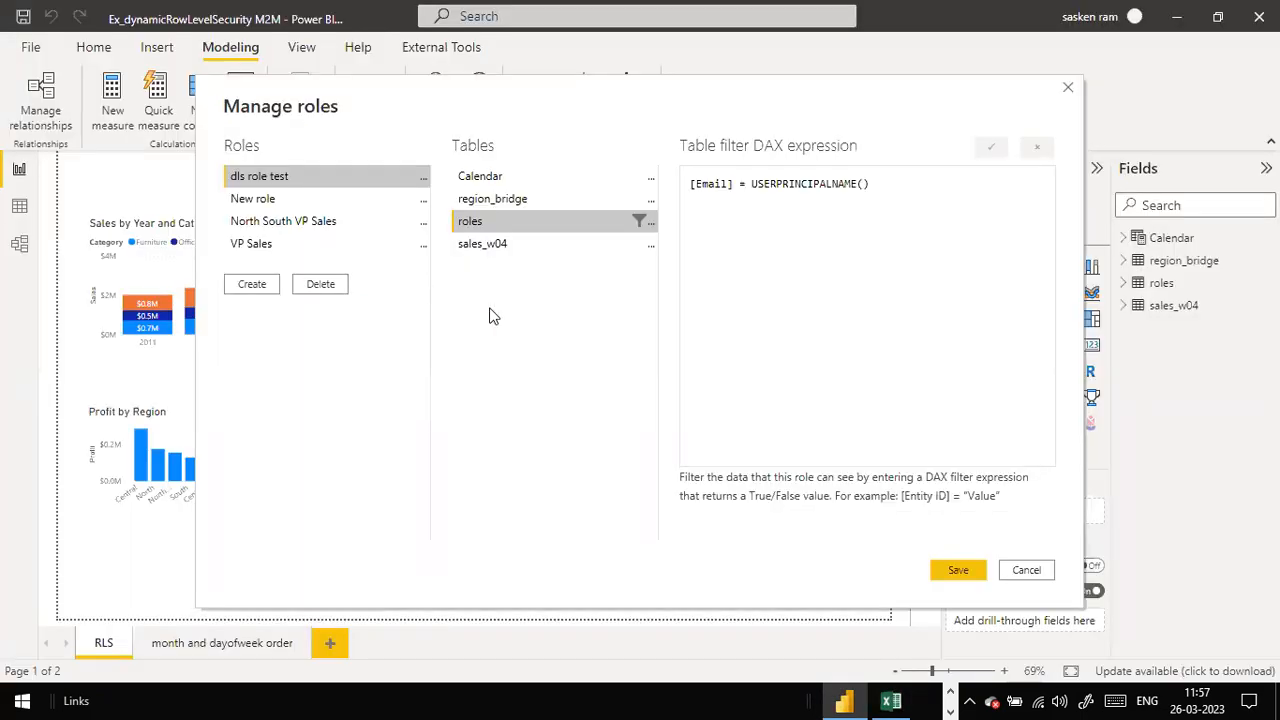
Step: Save the role definitions, cancel the publish attempt's save prompt, and switch to Chrome
{"action": "left_click", "coordinate": [960, 575]}
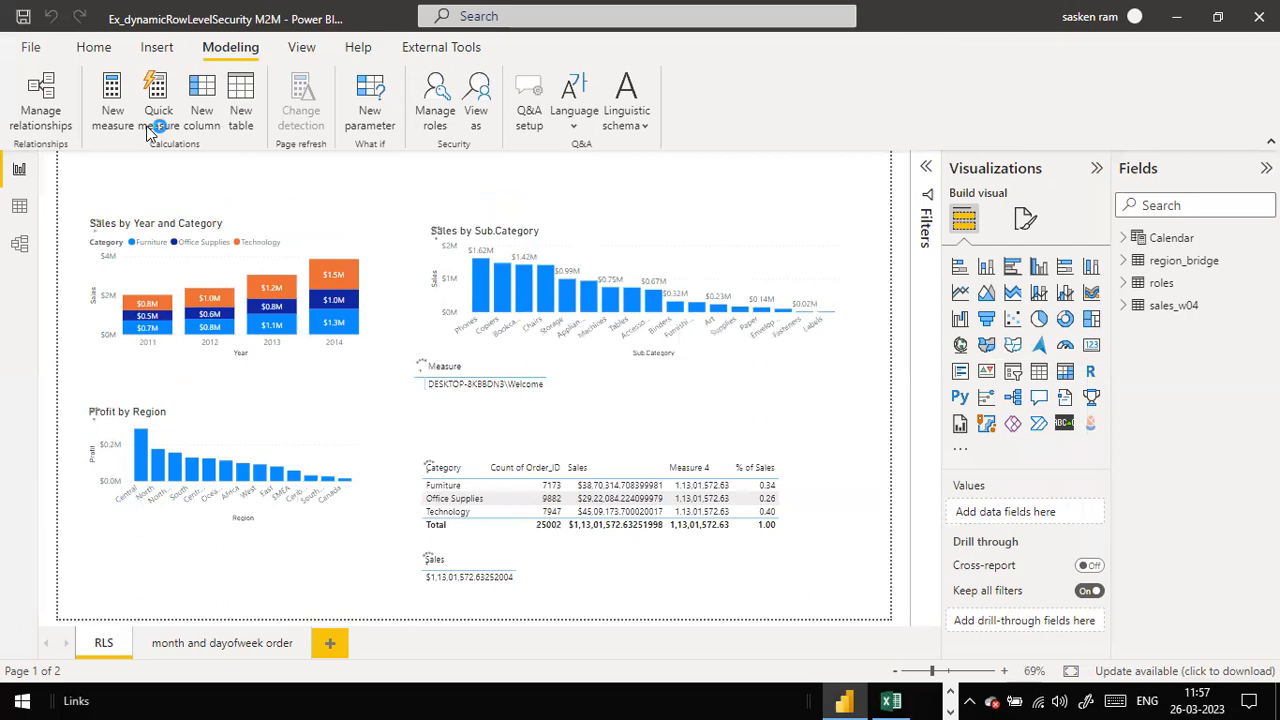
{"action": "left_click", "coordinate": [93, 47]}
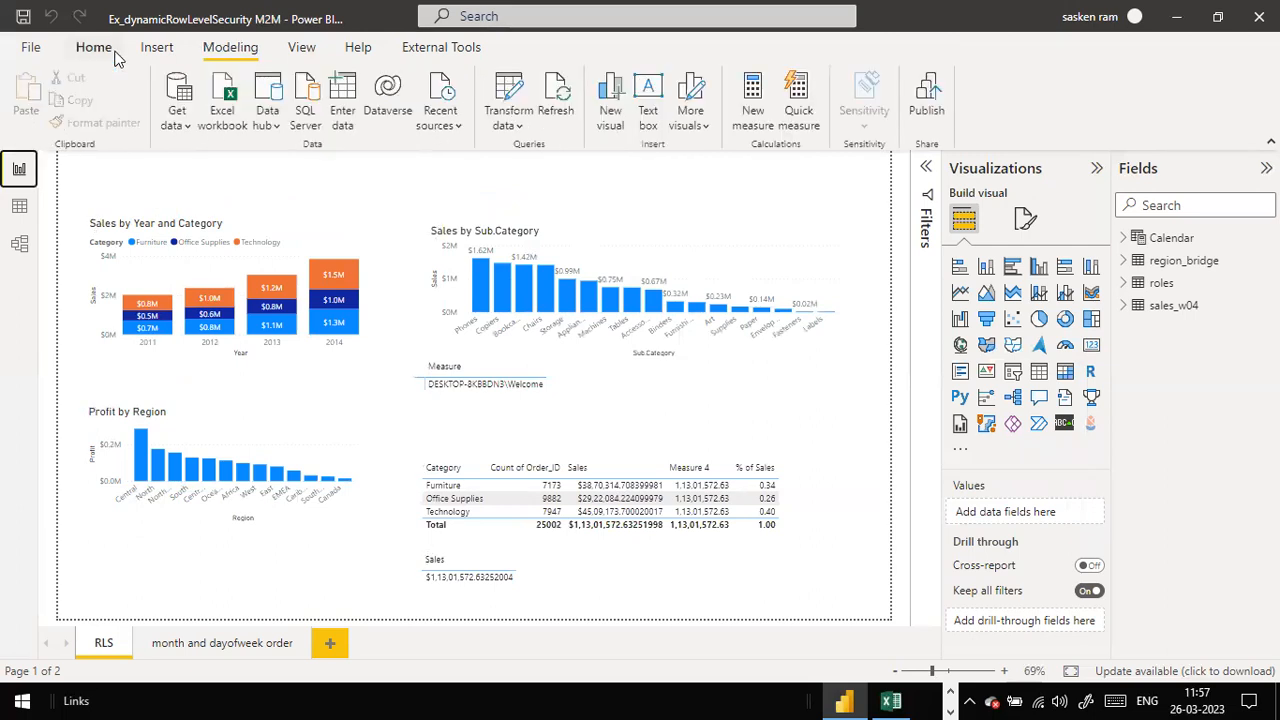
{"action": "left_click", "coordinate": [926, 97]}
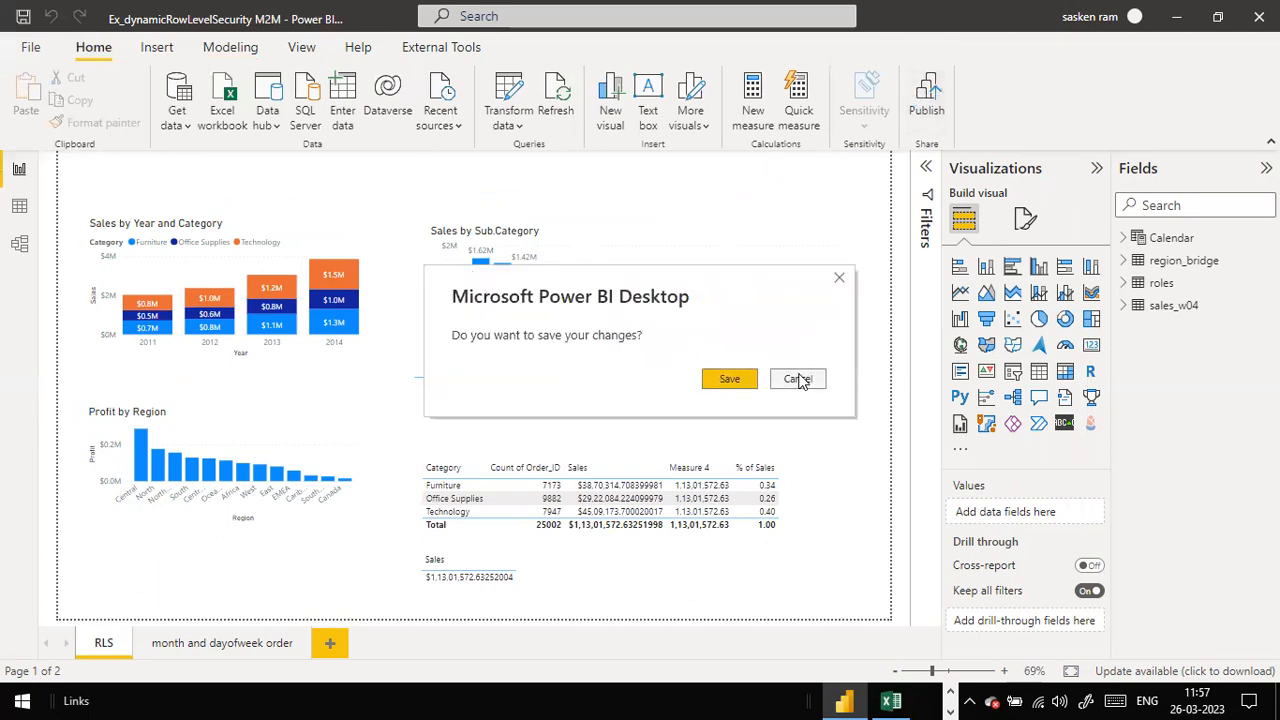
{"action": "left_click", "coordinate": [798, 380]}
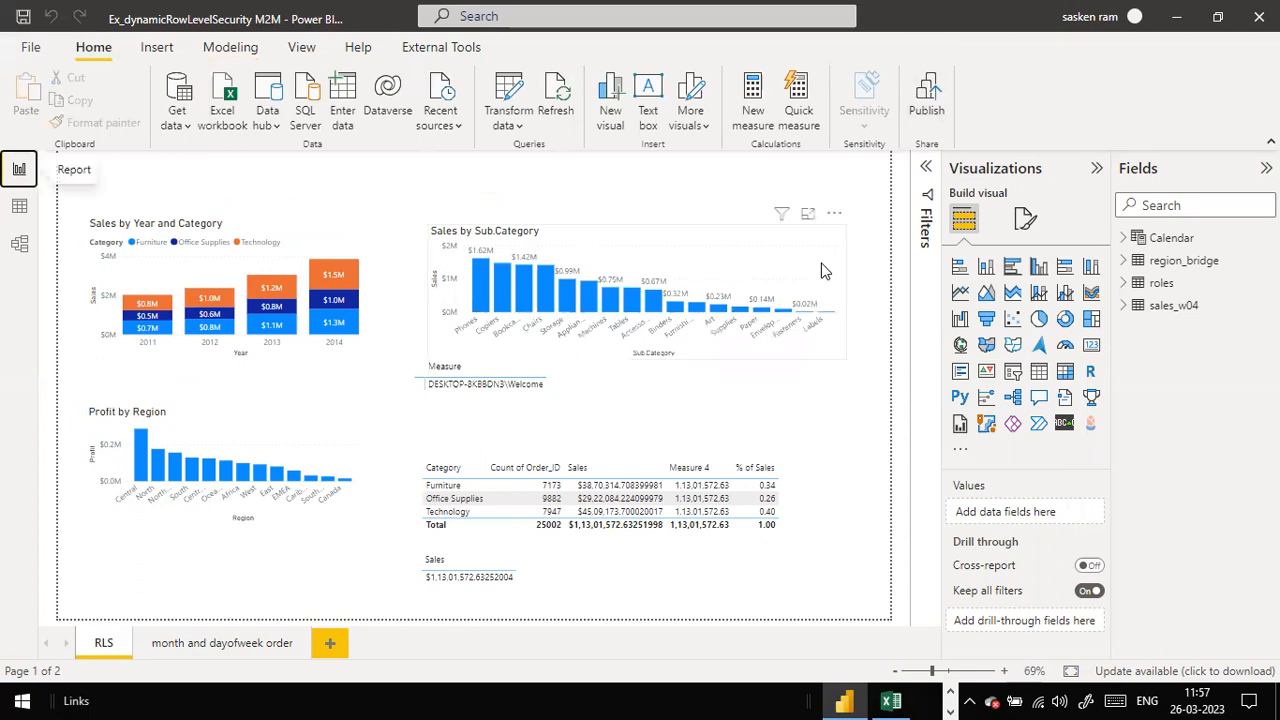
{"action": "key", "text": "alt+Tab"}
{"action": "key", "text": "alt+Tab"}
{"action": "key", "text": "alt+Tab"}
{"action": "key", "text": "alt+Tab"}
{"action": "key", "text": "alt+Tab"}
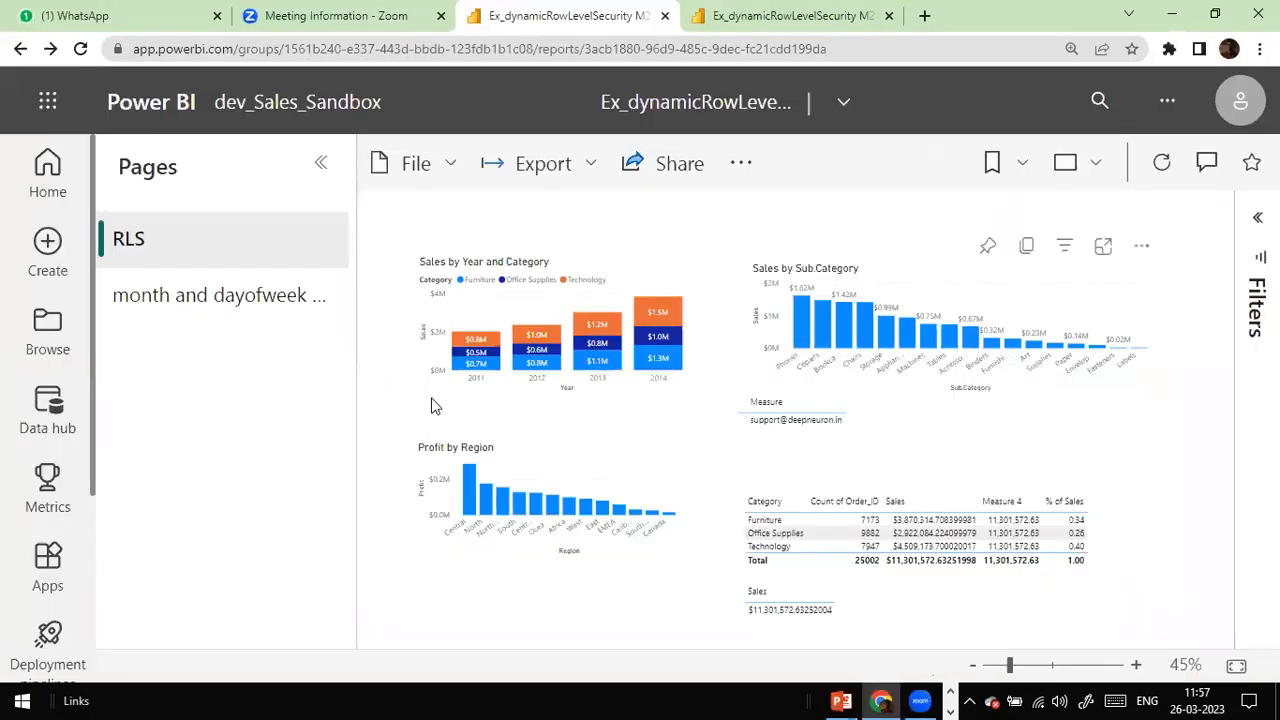
Step: Return to the dataset's Row-Level Security page from the report tabs
{"action": "left_click", "coordinate": [757, 12]}
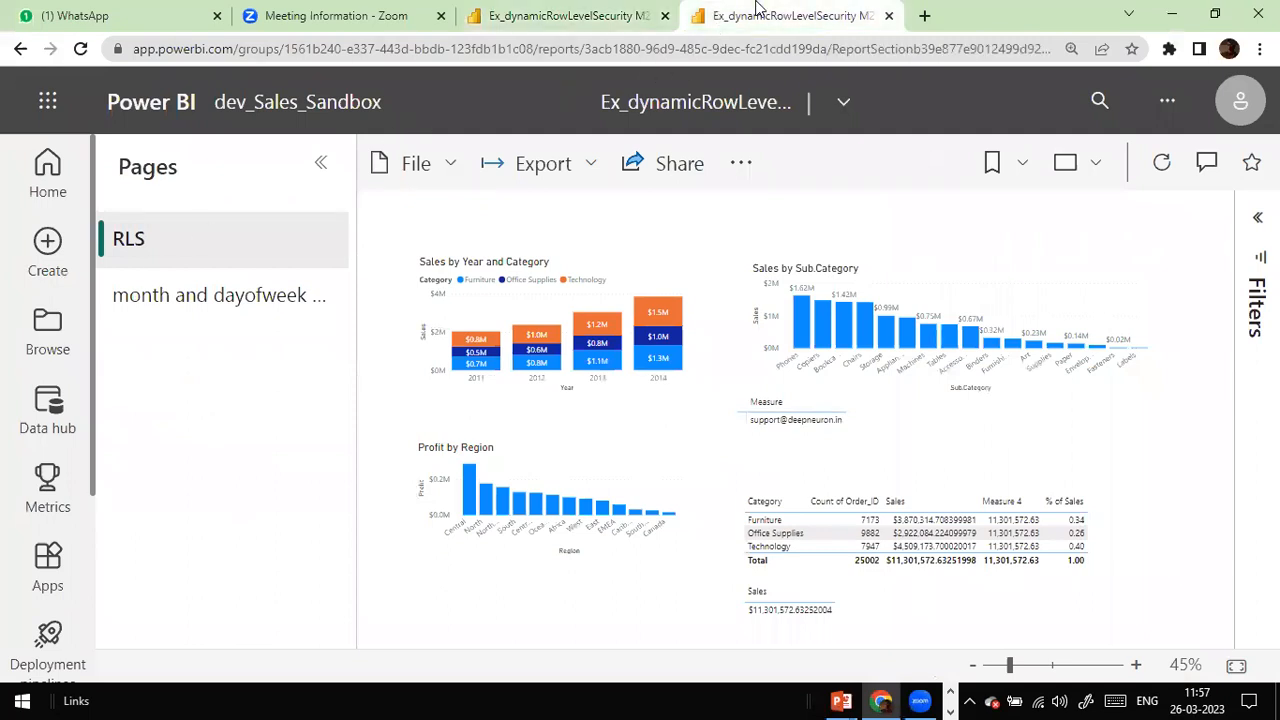
{"action": "left_click", "coordinate": [592, 28]}
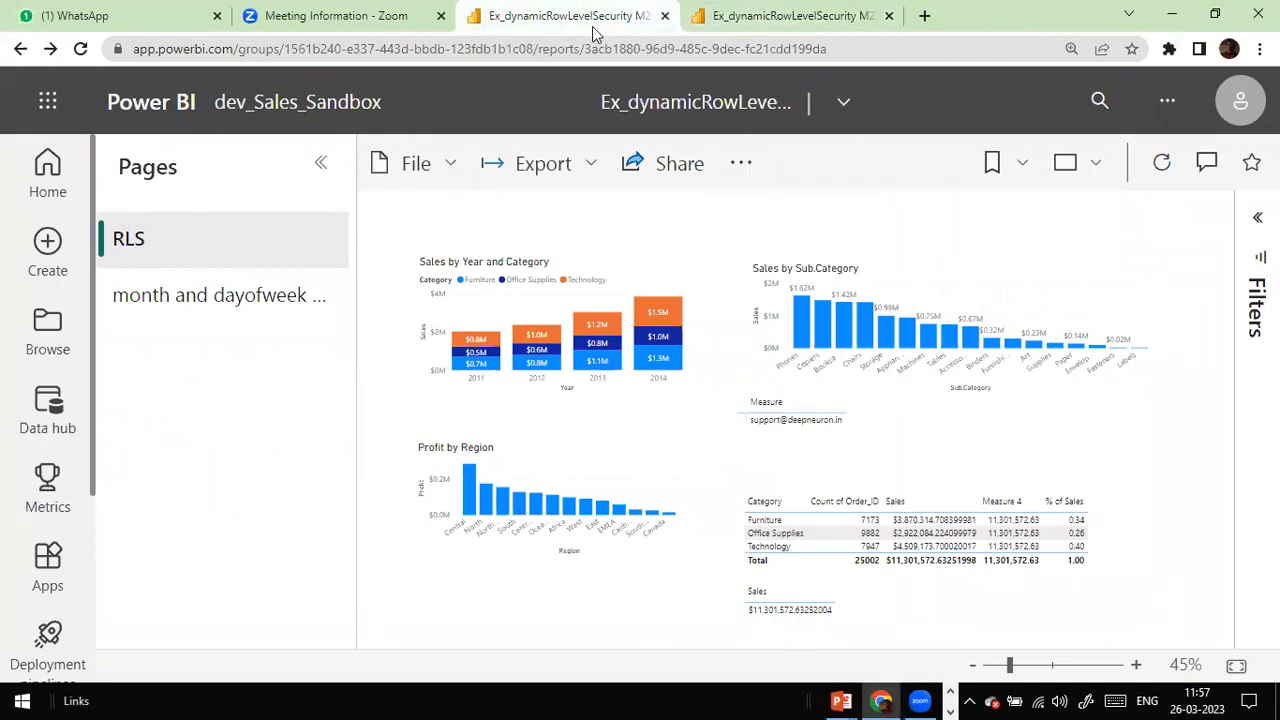
{"action": "left_click", "coordinate": [16, 52]}
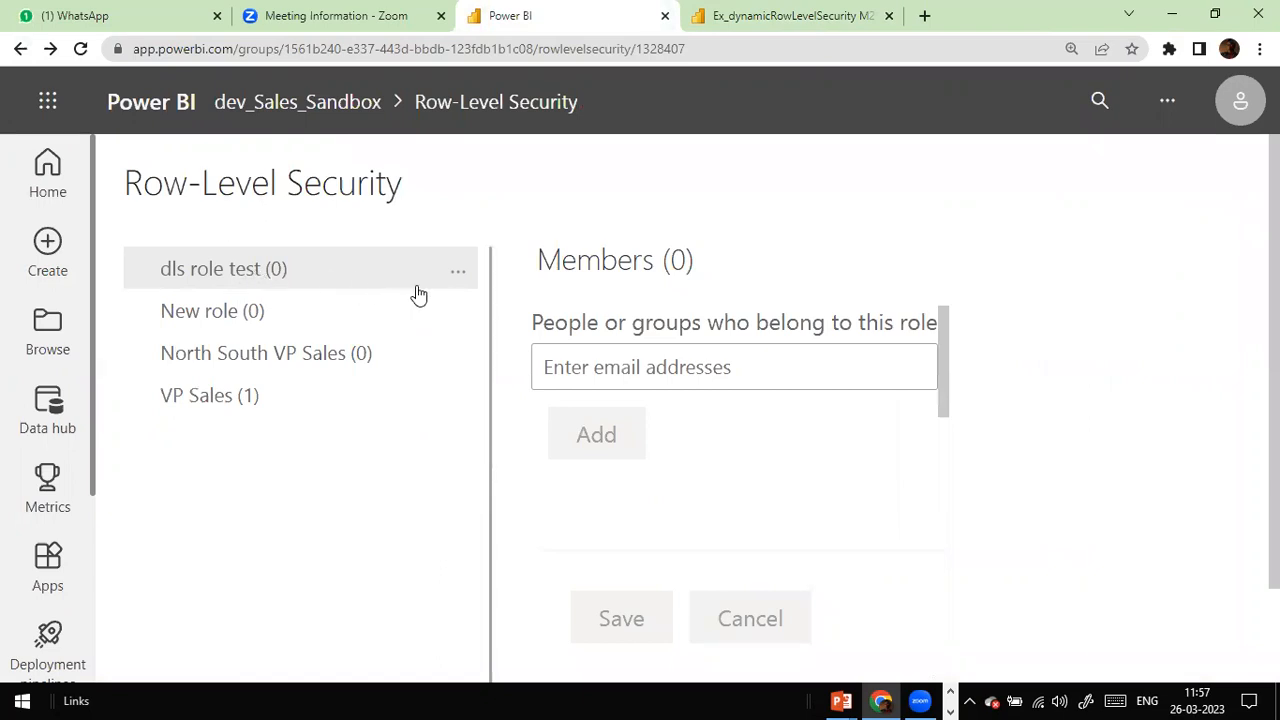
Step: Test the report as dls role test, check the view-as options, then go back to the roles
{"action": "left_click", "coordinate": [460, 273]}
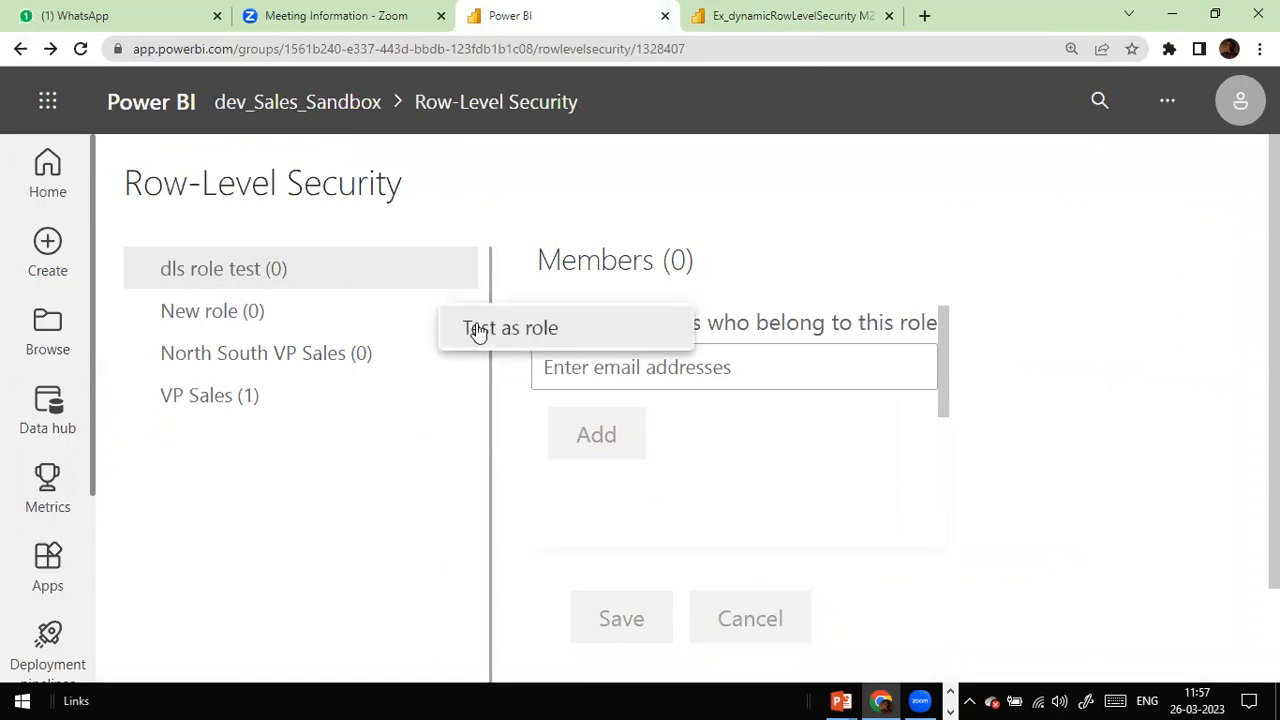
{"action": "left_click", "coordinate": [478, 330]}
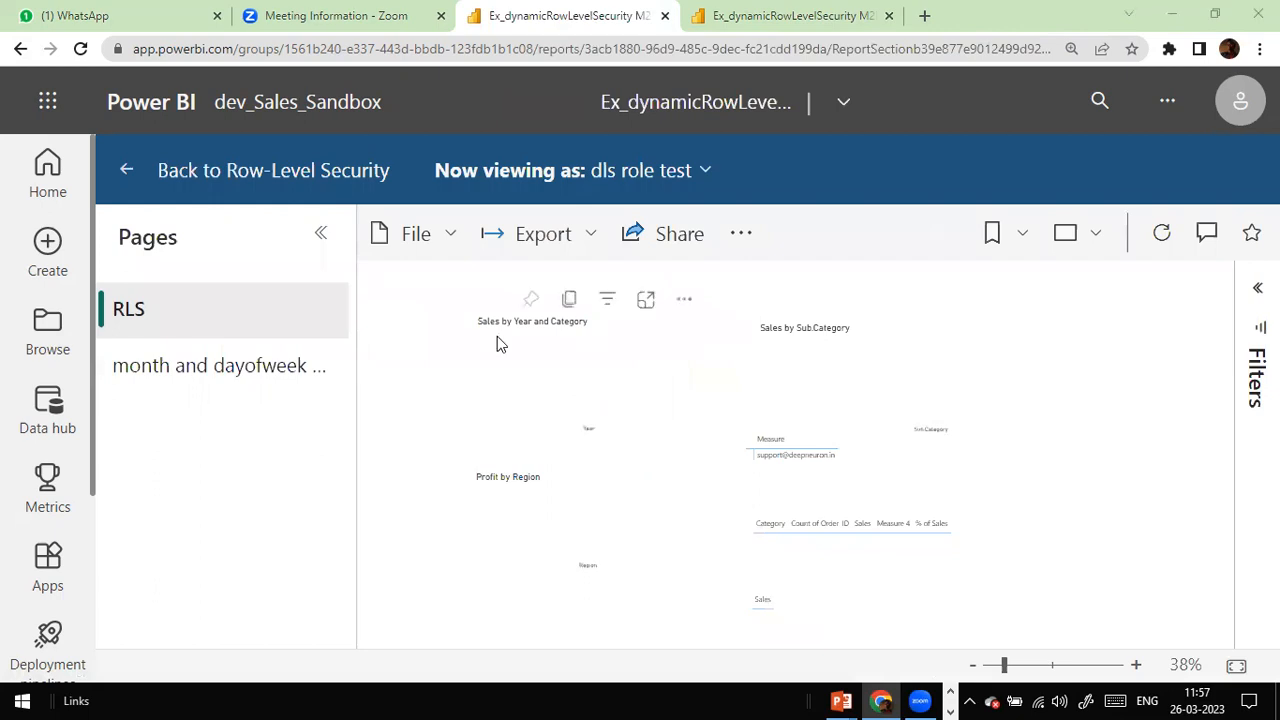
{"action": "left_click", "coordinate": [705, 172]}
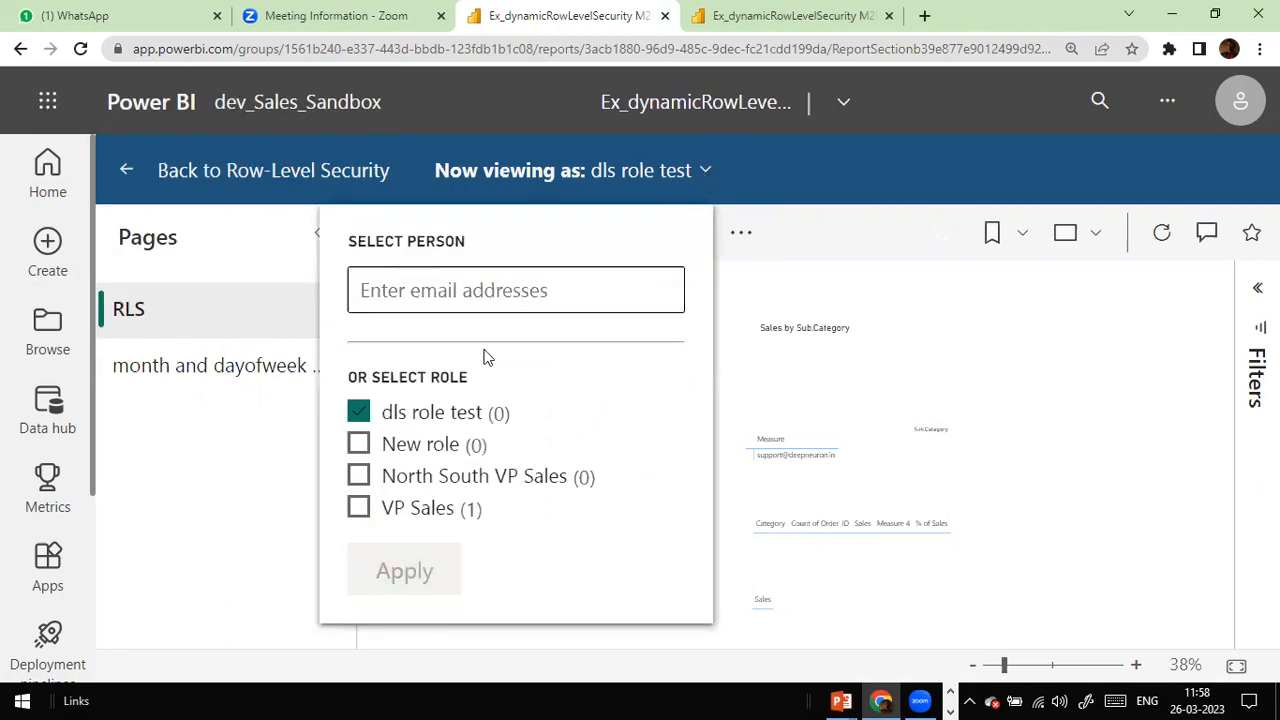
{"action": "left_click", "coordinate": [493, 300]}
{"action": "left_click", "coordinate": [860, 264]}
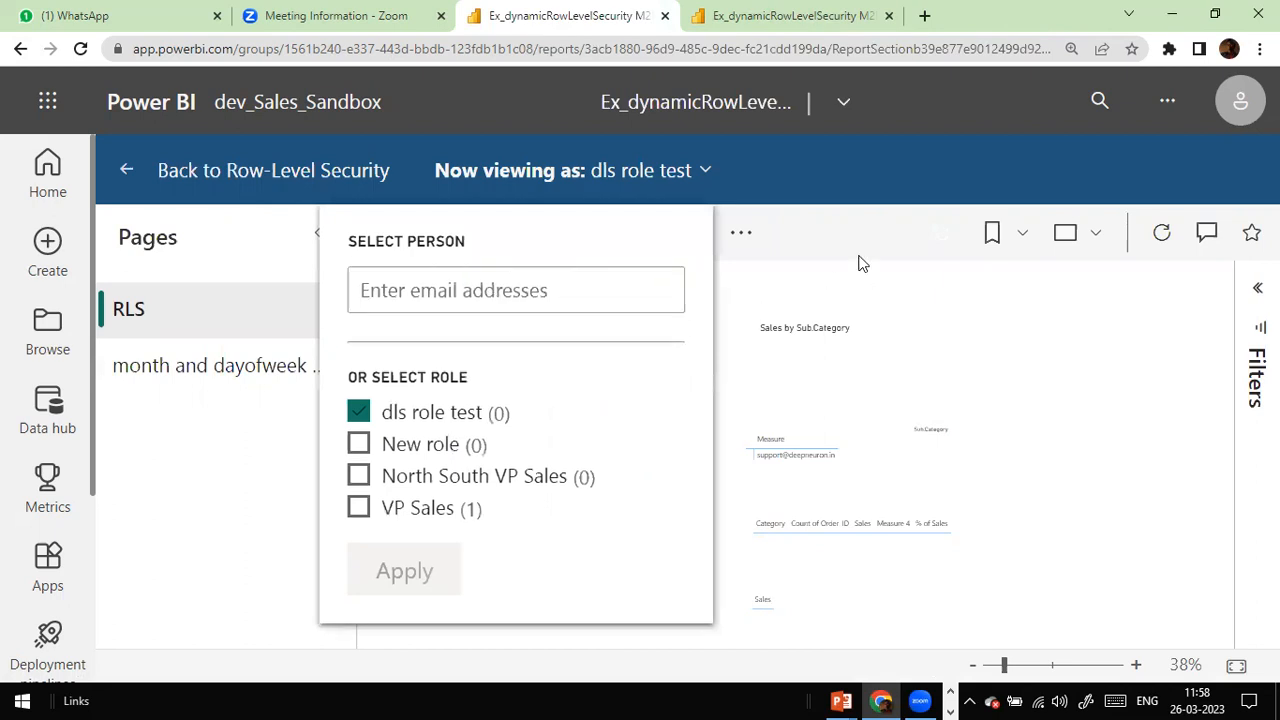
{"action": "left_click", "coordinate": [118, 171]}
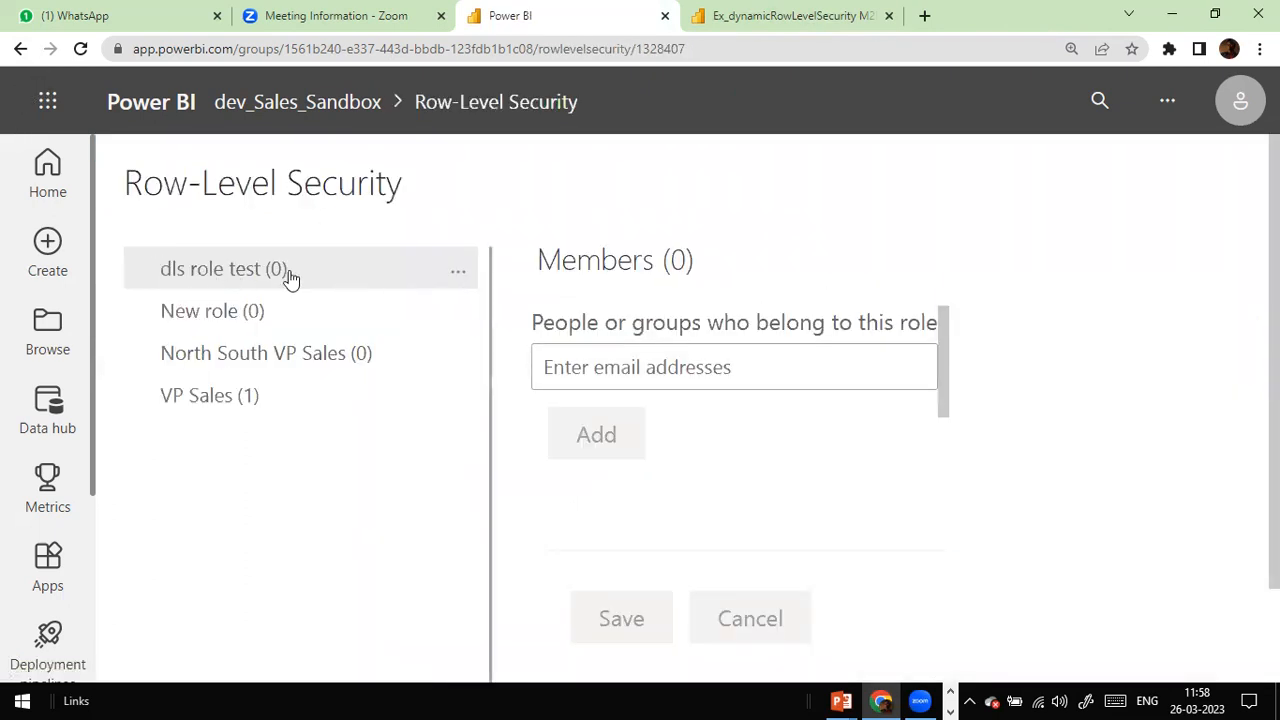
Step: Add the suggested user by e-mail as a dls role test member, save, and open its options
{"action": "left_click", "coordinate": [215, 316]}
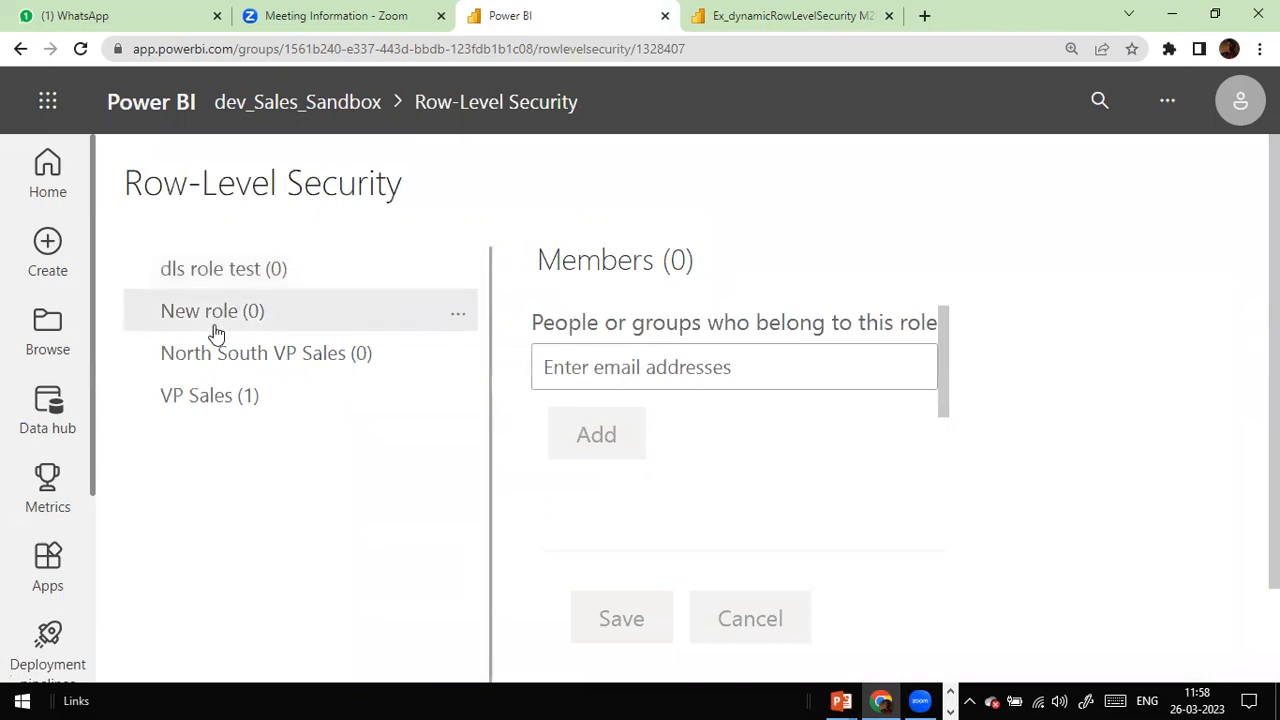
{"action": "left_click", "coordinate": [314, 270]}
{"action": "left_click", "coordinate": [732, 362]}
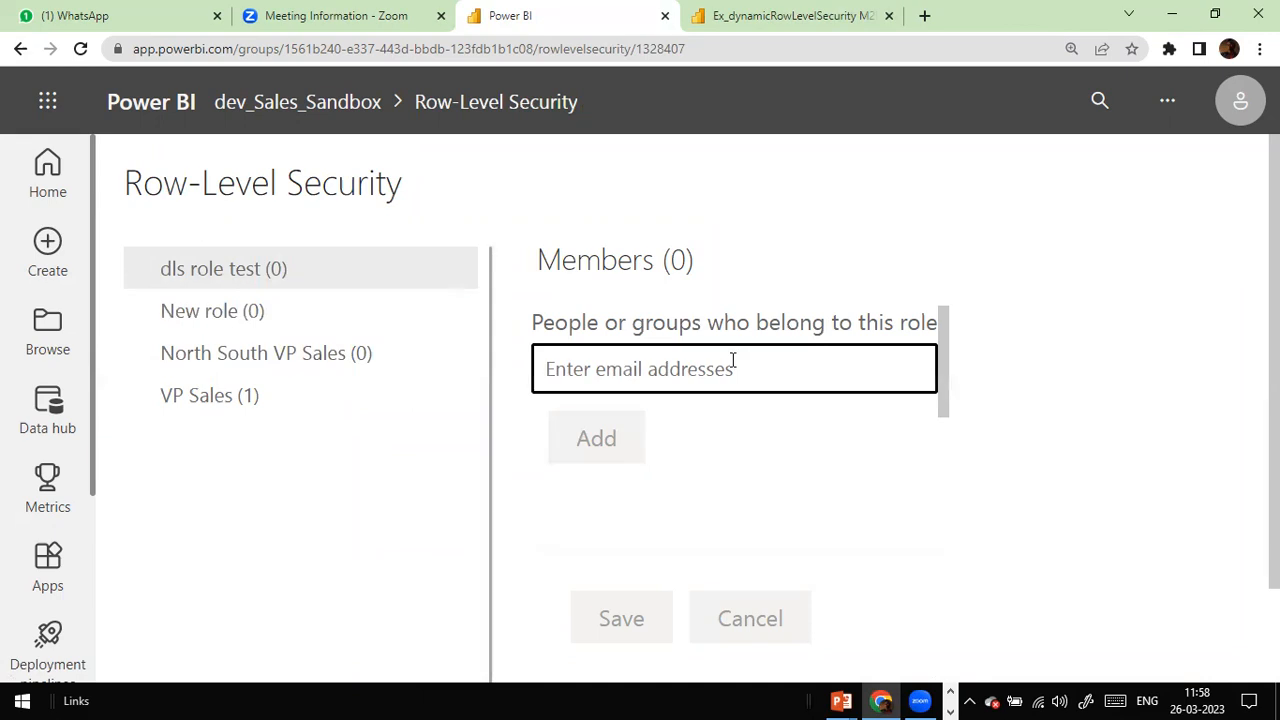
{"action": "type", "text": "robe"}
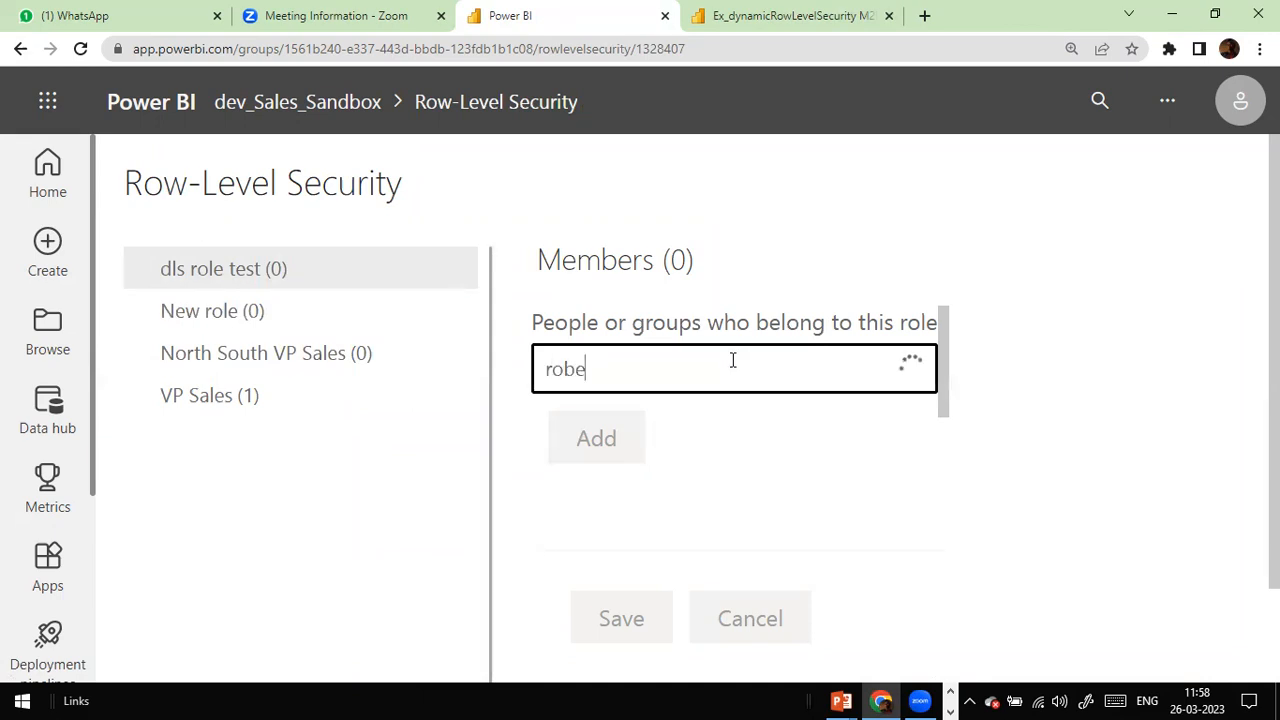
{"action": "type", "text": "rt@"}
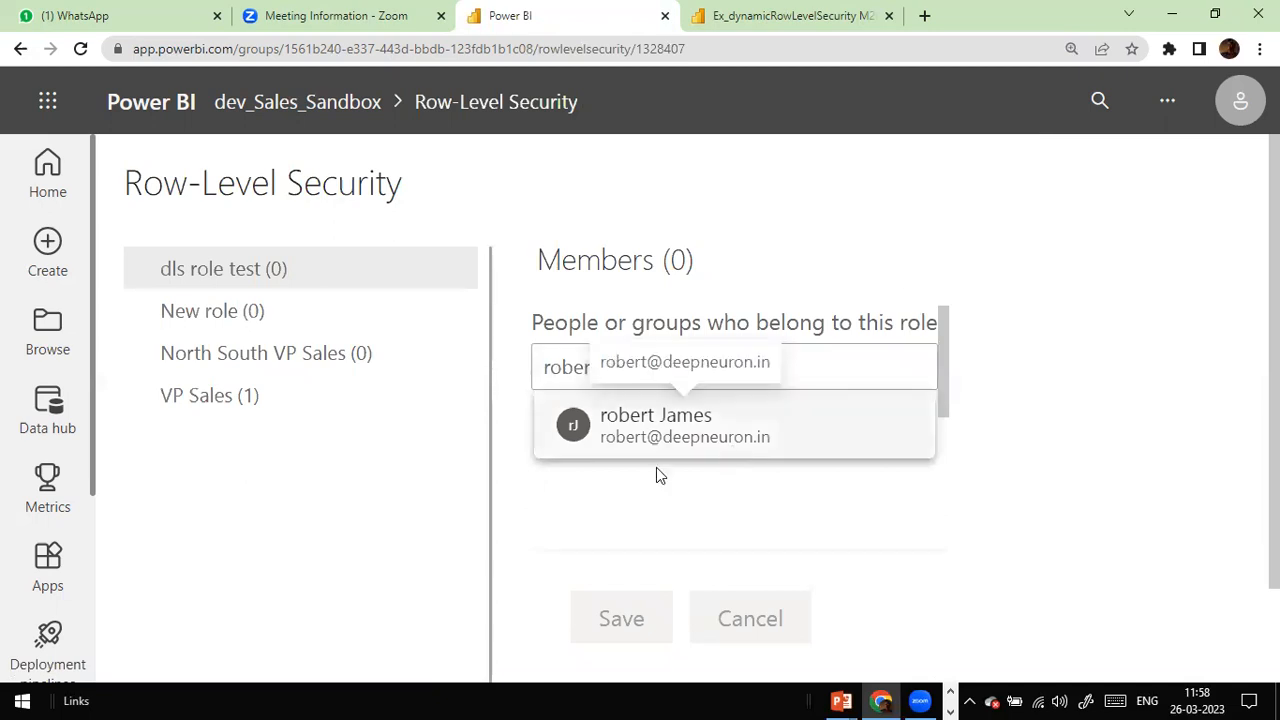
{"action": "left_click", "coordinate": [656, 450]}
{"action": "left_click", "coordinate": [620, 483]}
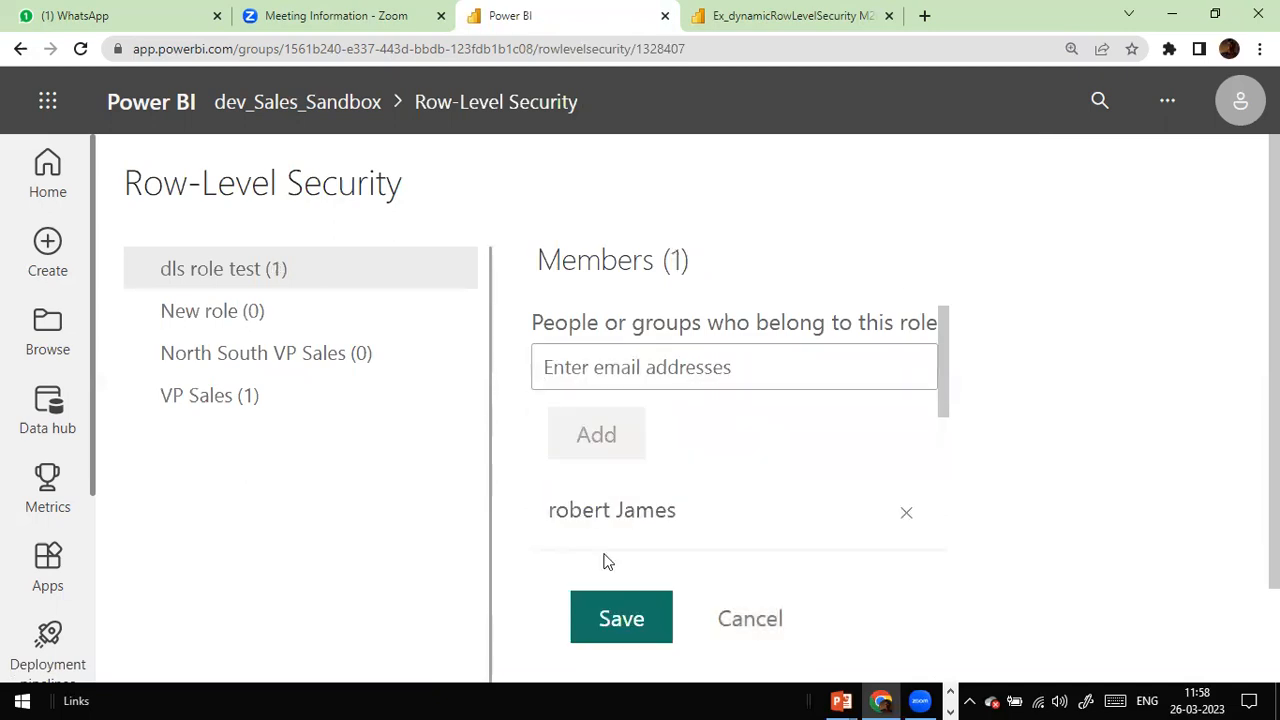
{"action": "left_click", "coordinate": [596, 605]}
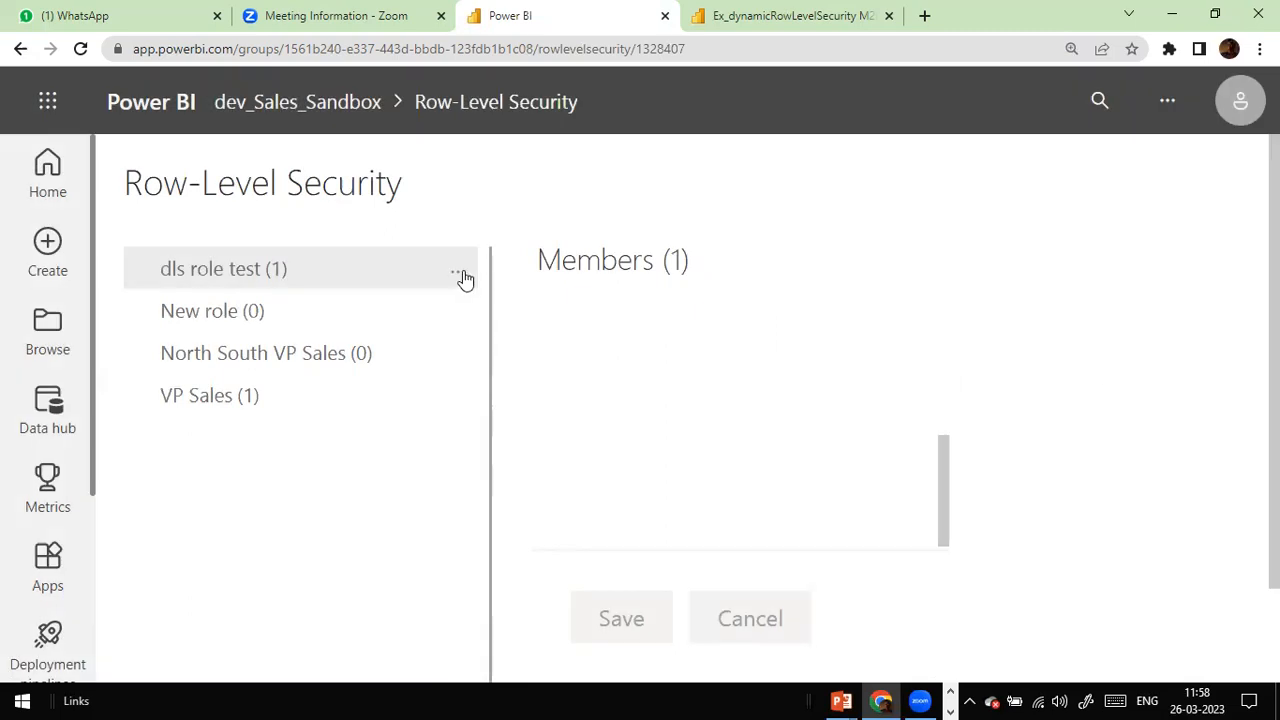
{"action": "left_click", "coordinate": [461, 272]}
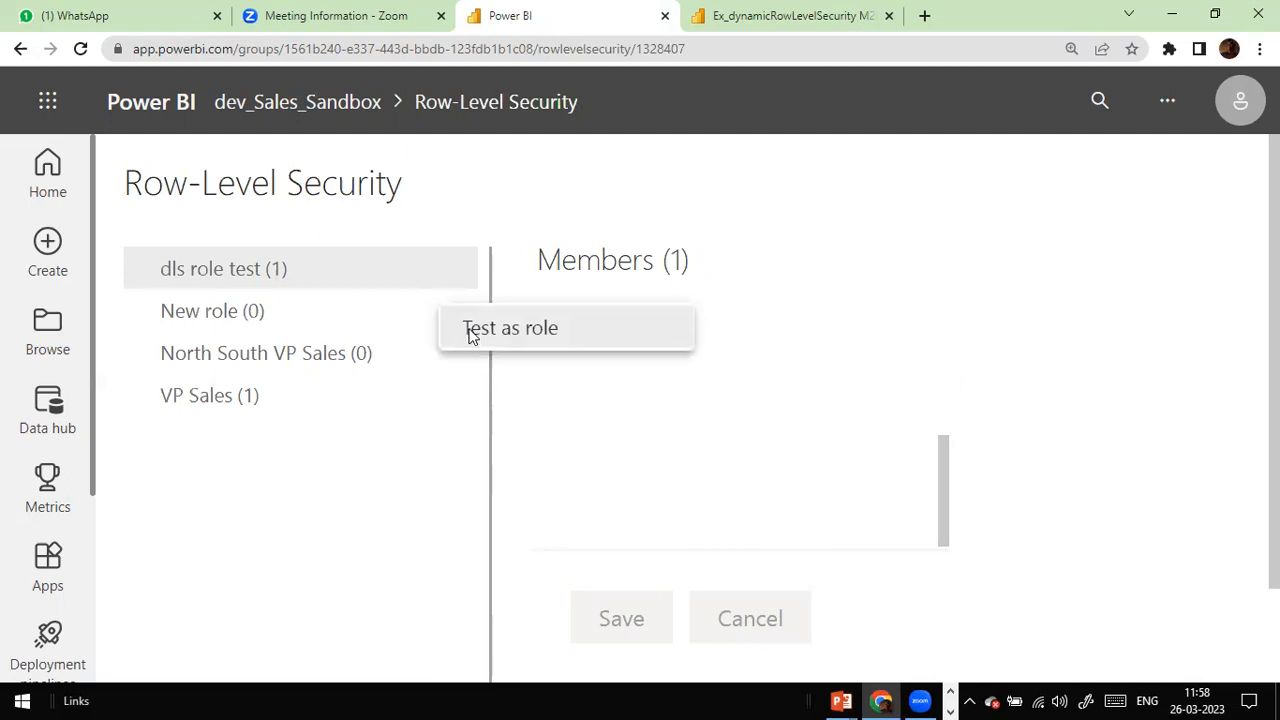
Step: Start testing the report as dls role test, closing an accidental browser tab search
{"action": "left_click", "coordinate": [470, 333]}
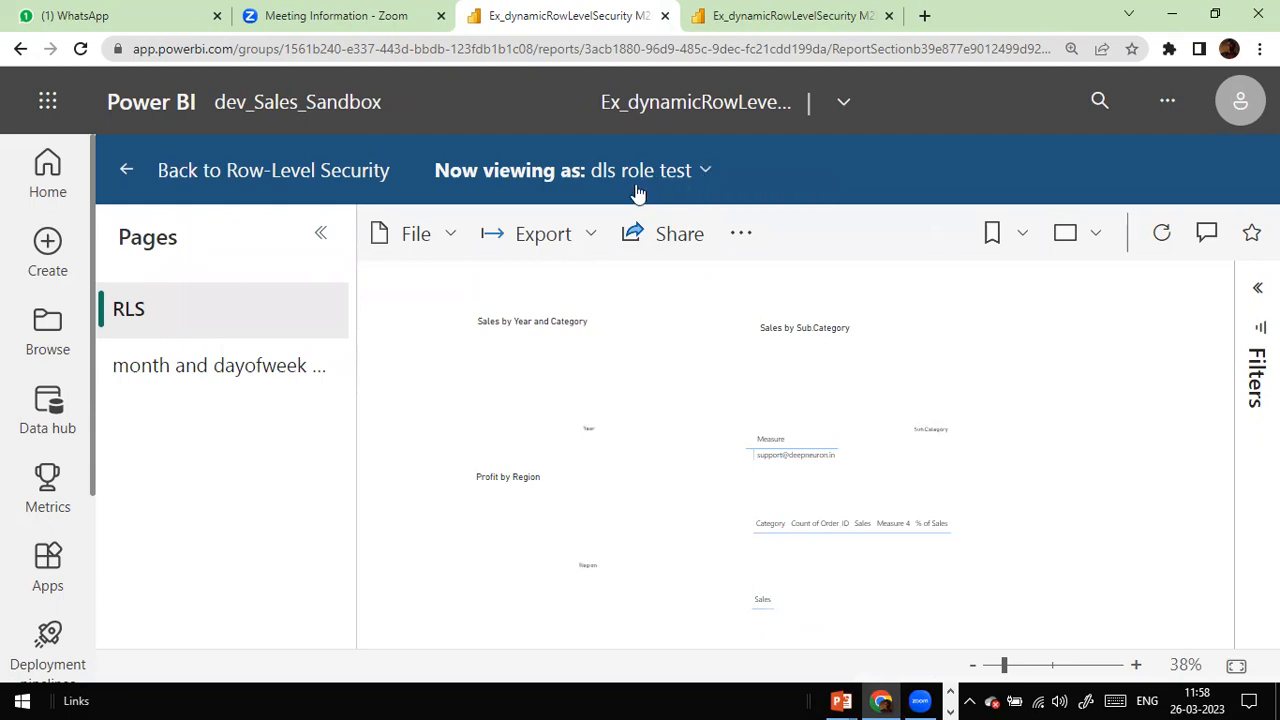
{"action": "left_click", "coordinate": [1128, 14]}
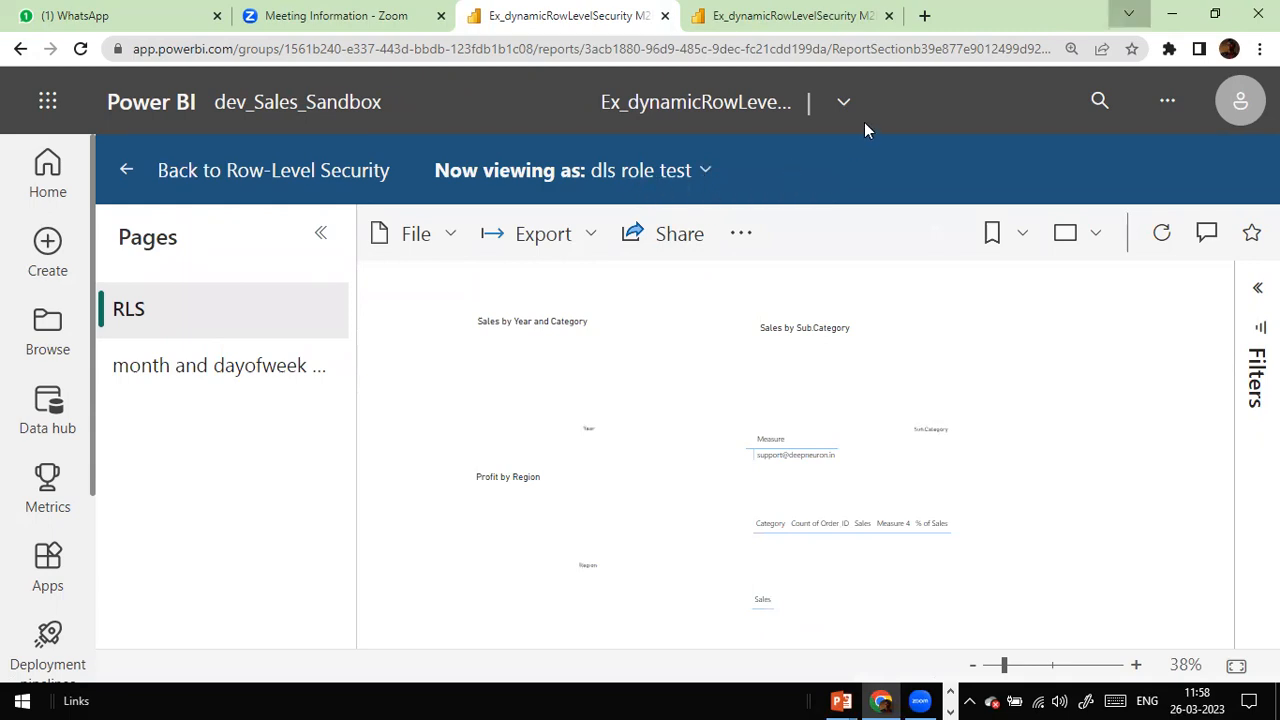
{"action": "type", "text": "\\"}
{"action": "left_click", "coordinate": [463, 197]}
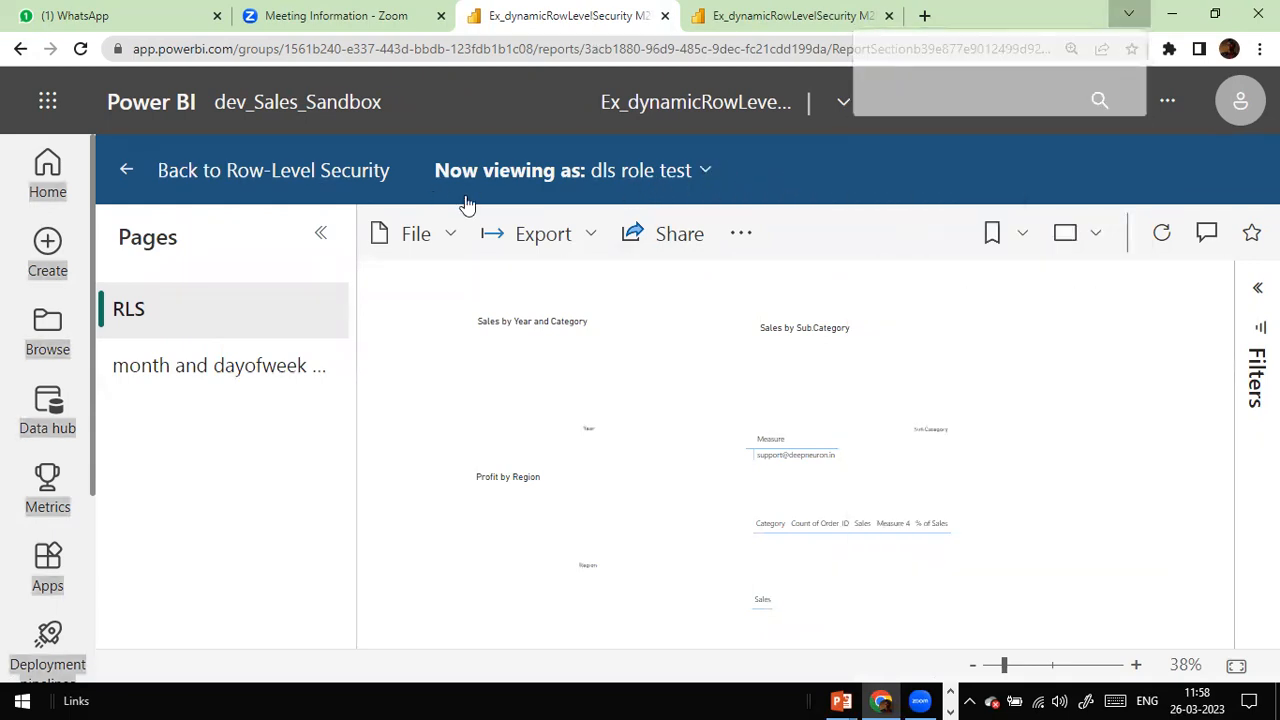
Step: View the report as the role's member by entering their e-mail and applying it
{"action": "left_click", "coordinate": [706, 171]}
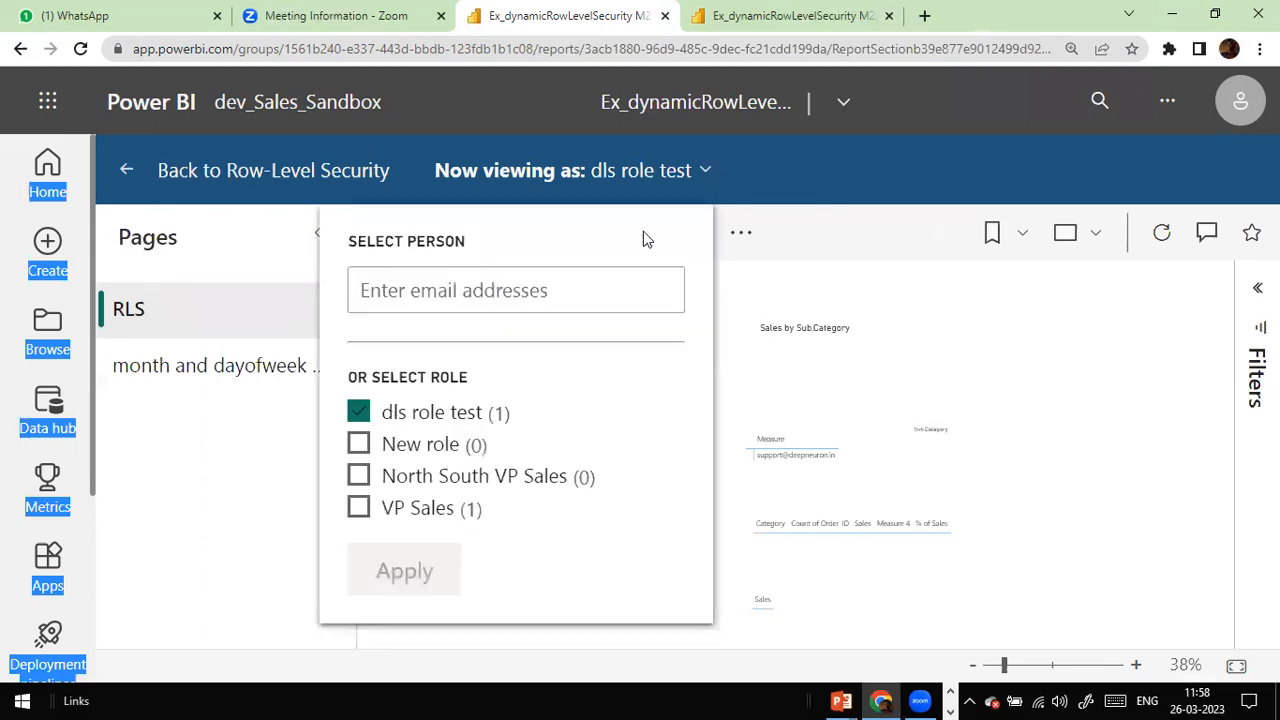
{"action": "left_click", "coordinate": [440, 305]}
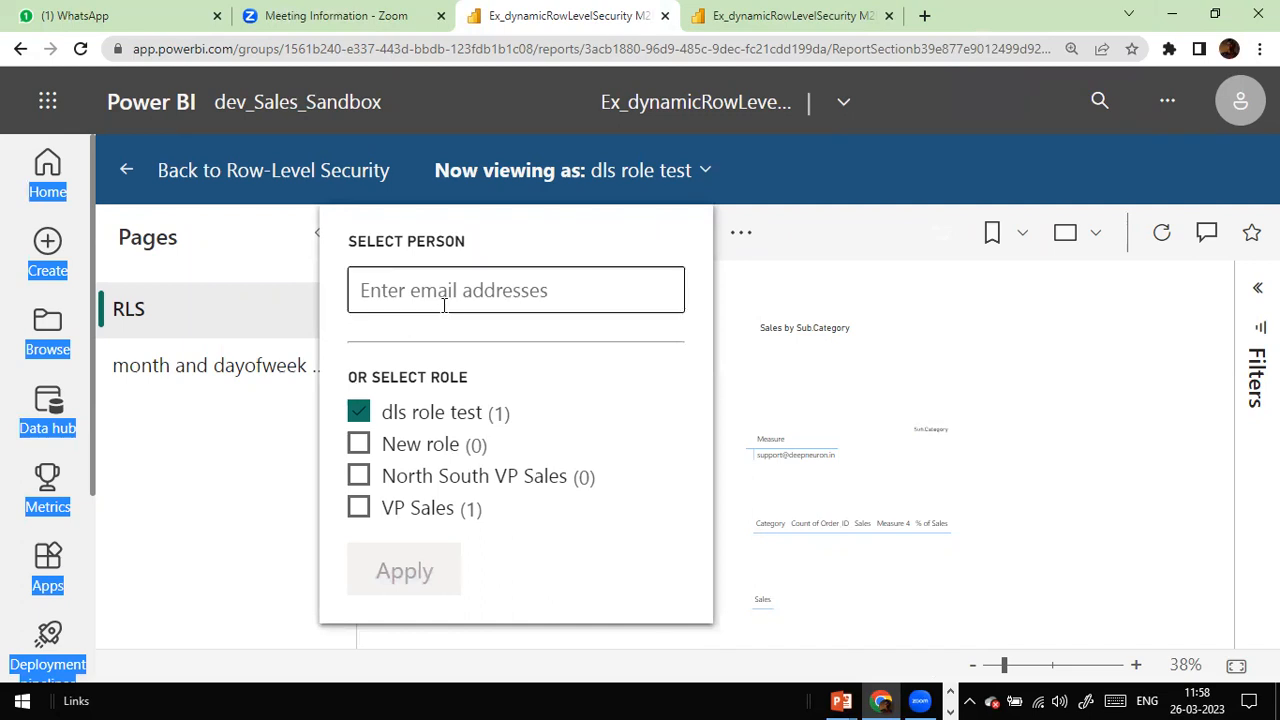
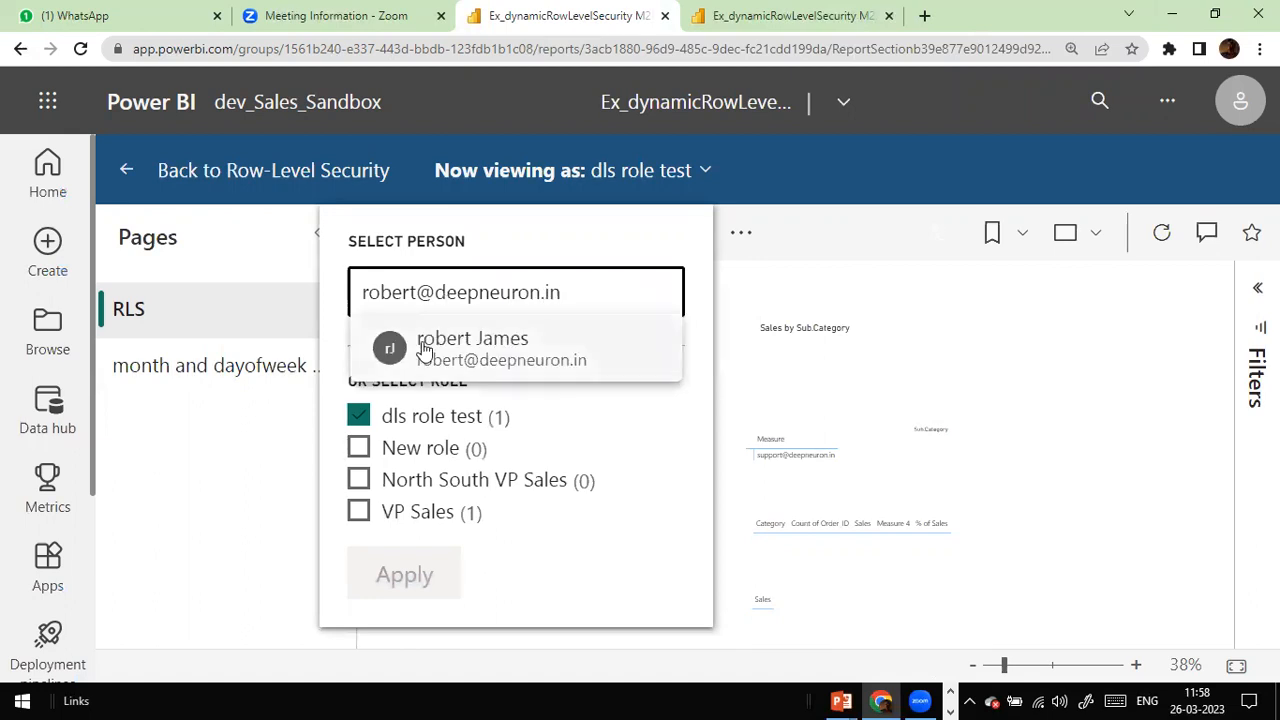
{"action": "left_click", "coordinate": [426, 346]}
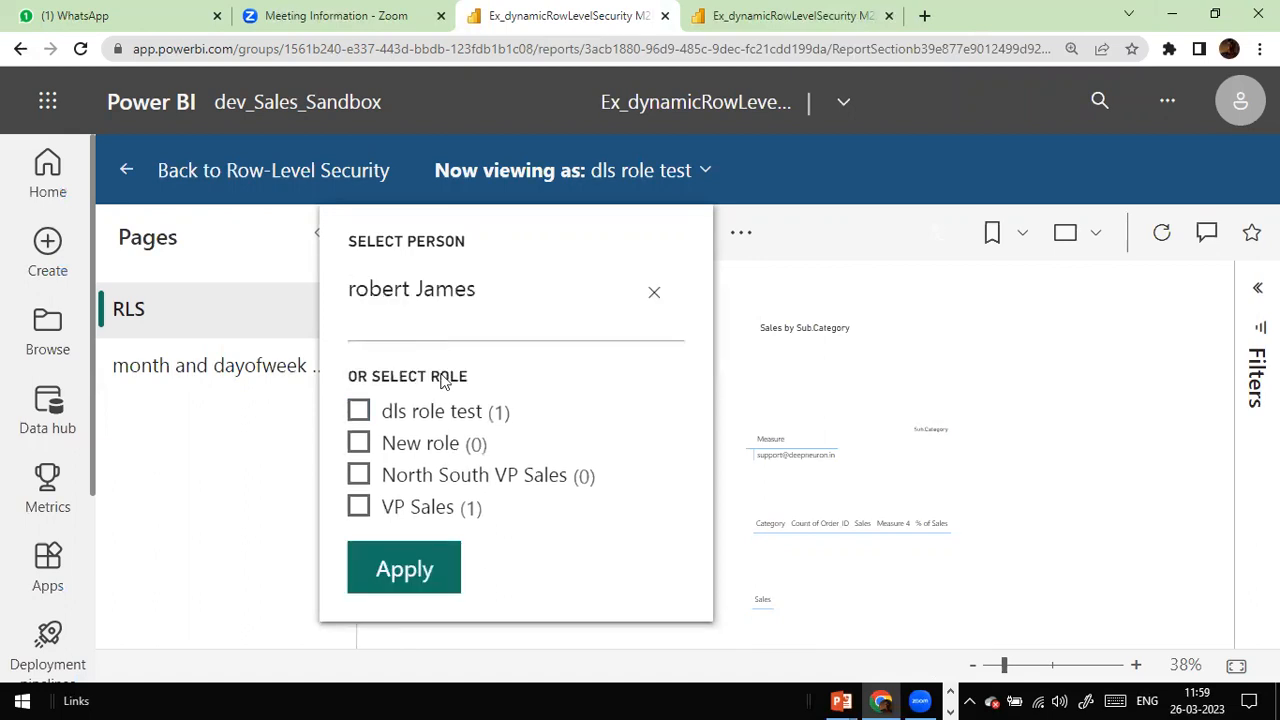
{"action": "left_click", "coordinate": [408, 571]}
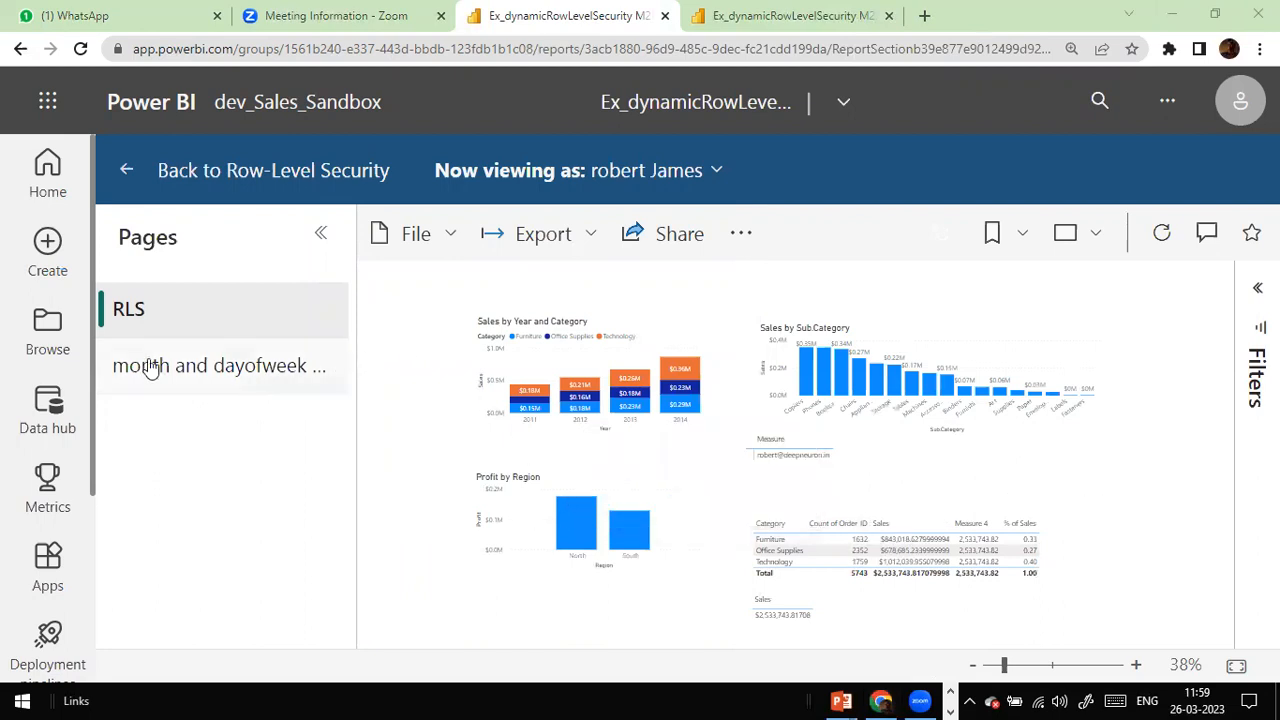
Step: Remove the user from the VP Sales role and save the membership change
{"action": "left_click", "coordinate": [132, 172]}
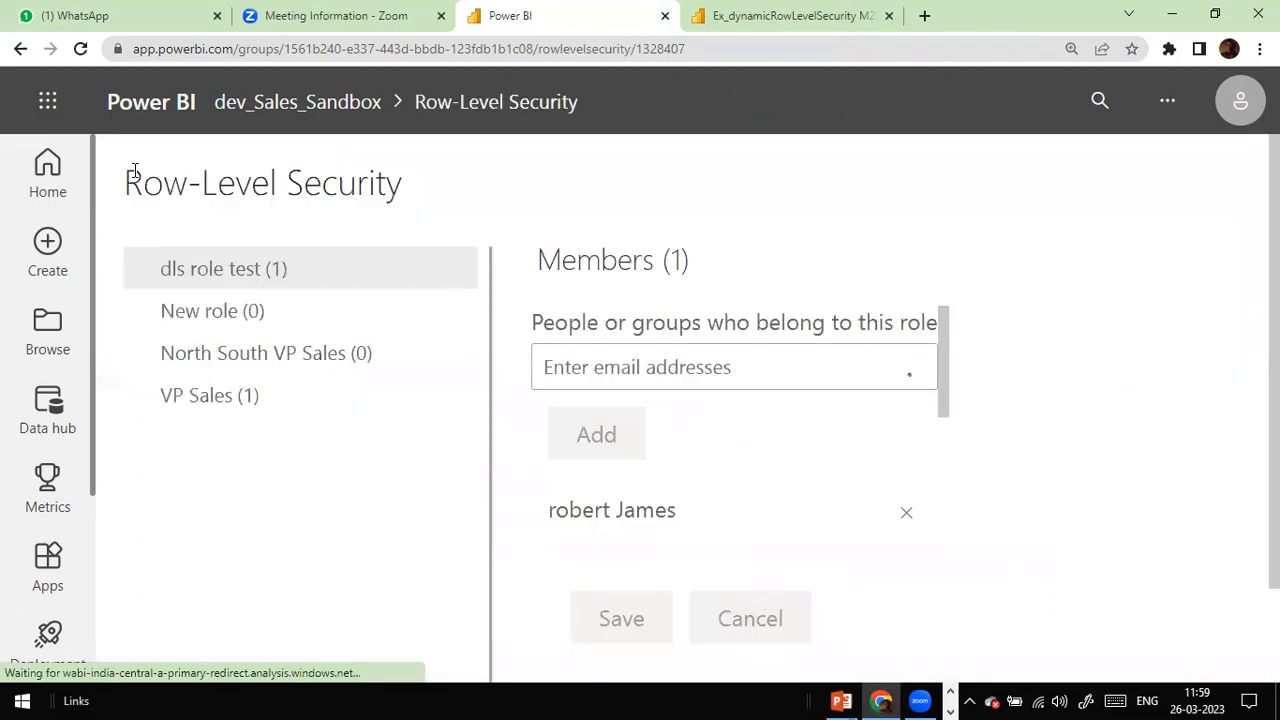
{"action": "left_click", "coordinate": [213, 396]}
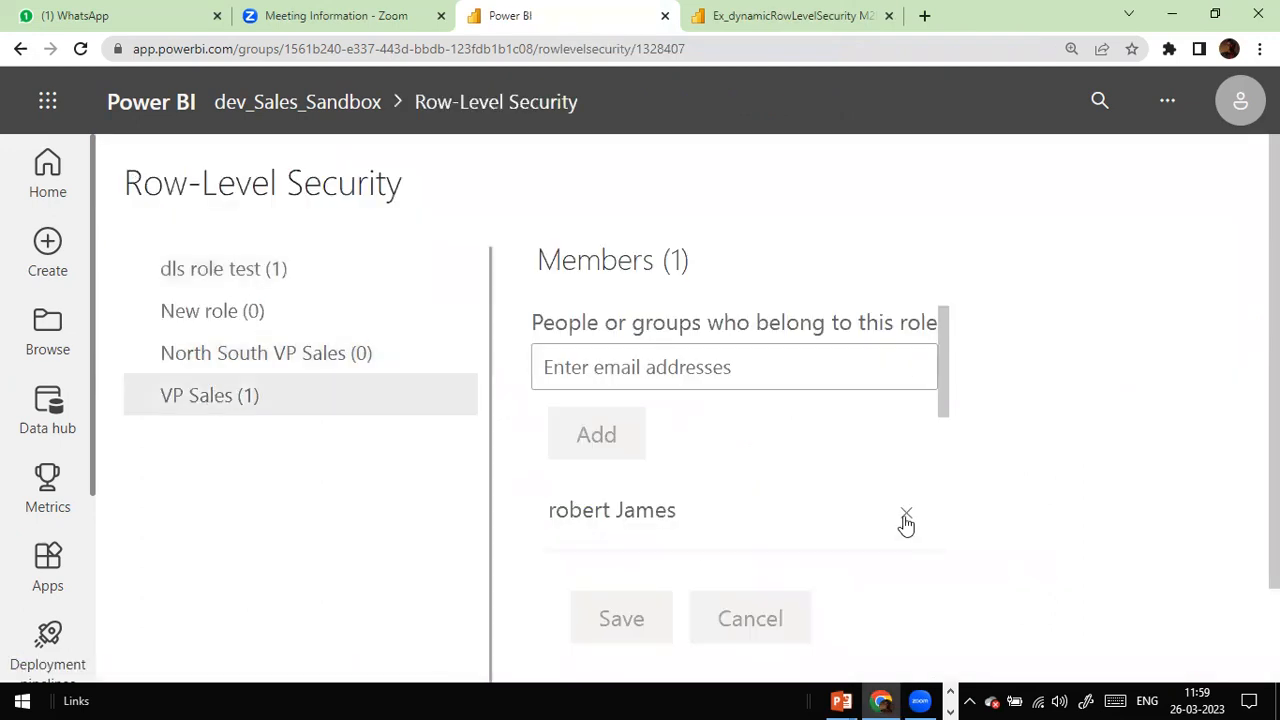
{"action": "left_click", "coordinate": [281, 271]}
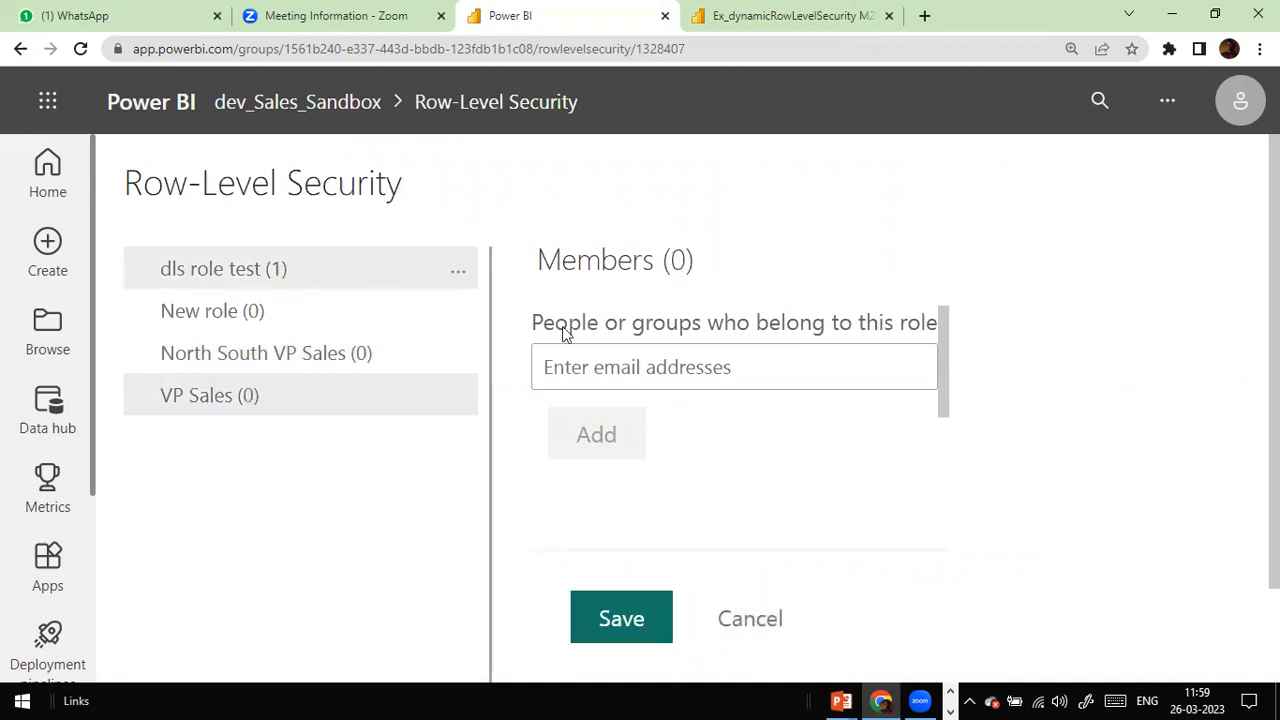
{"action": "left_click", "coordinate": [829, 422]}
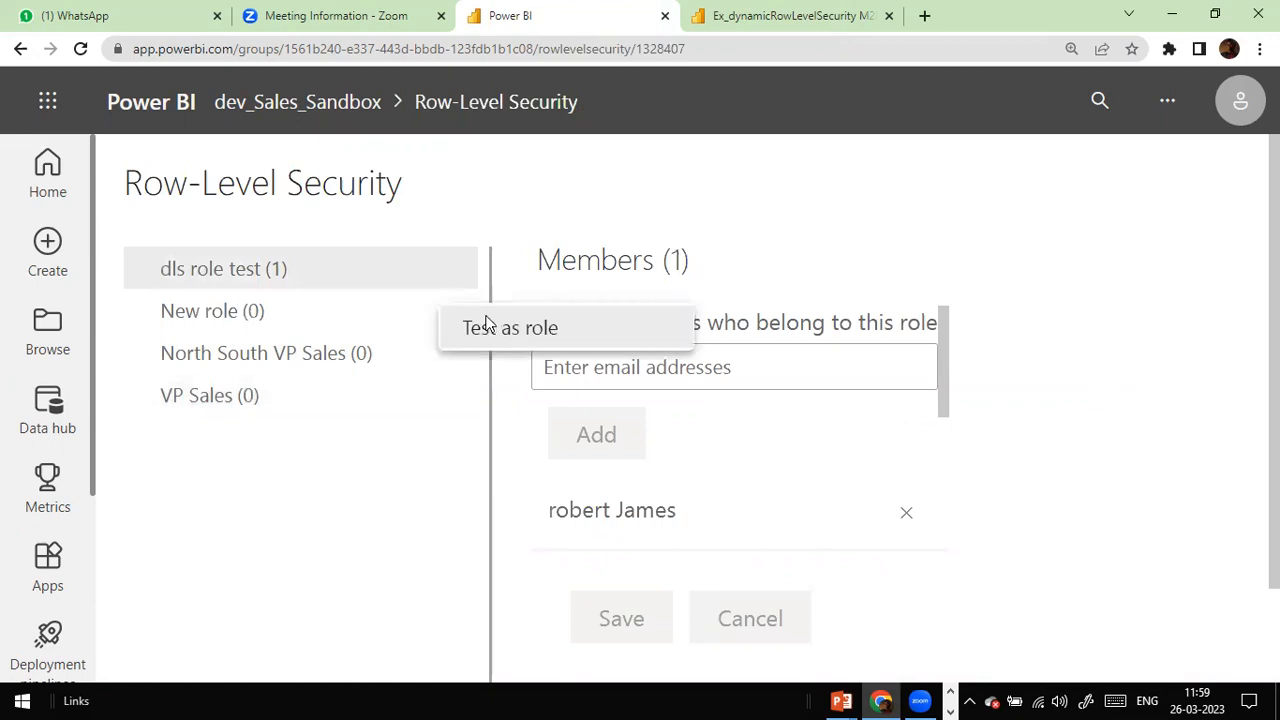
Step: Test dls role test as that user, confirm only North profit shows, then return to the roles
{"action": "left_click", "coordinate": [482, 328]}
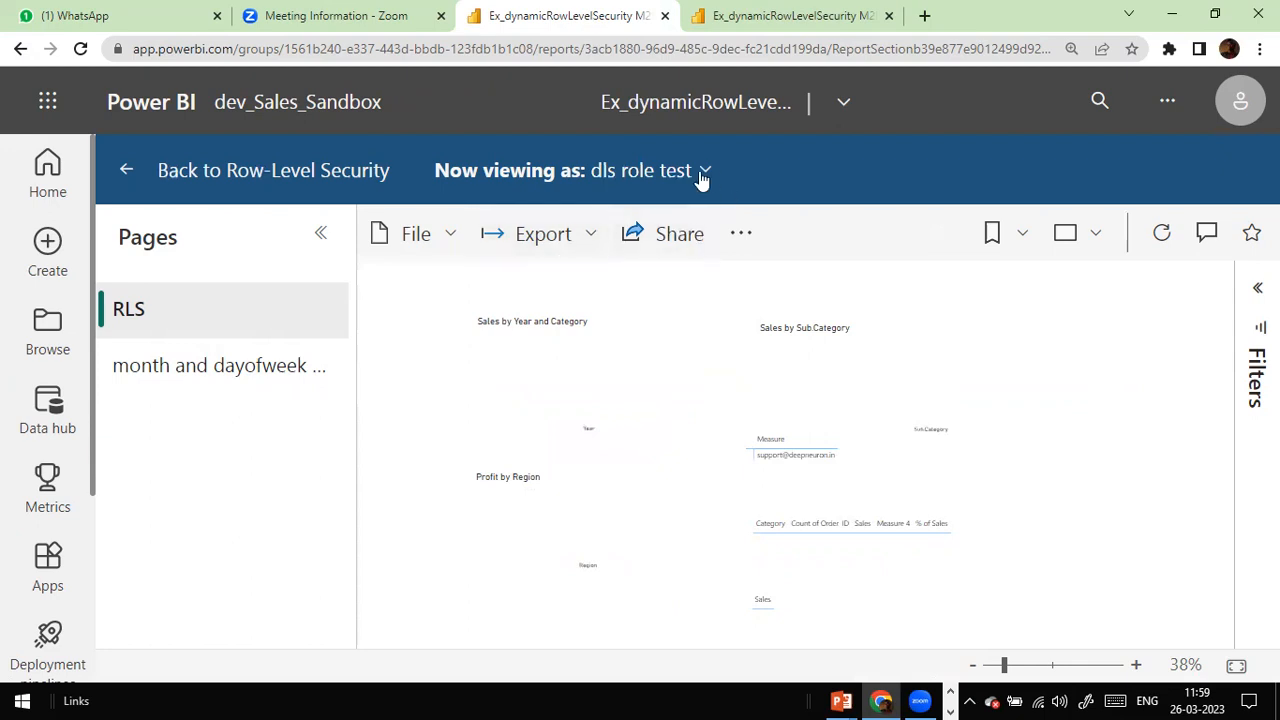
{"action": "left_click", "coordinate": [701, 171]}
{"action": "left_click", "coordinate": [535, 285]}
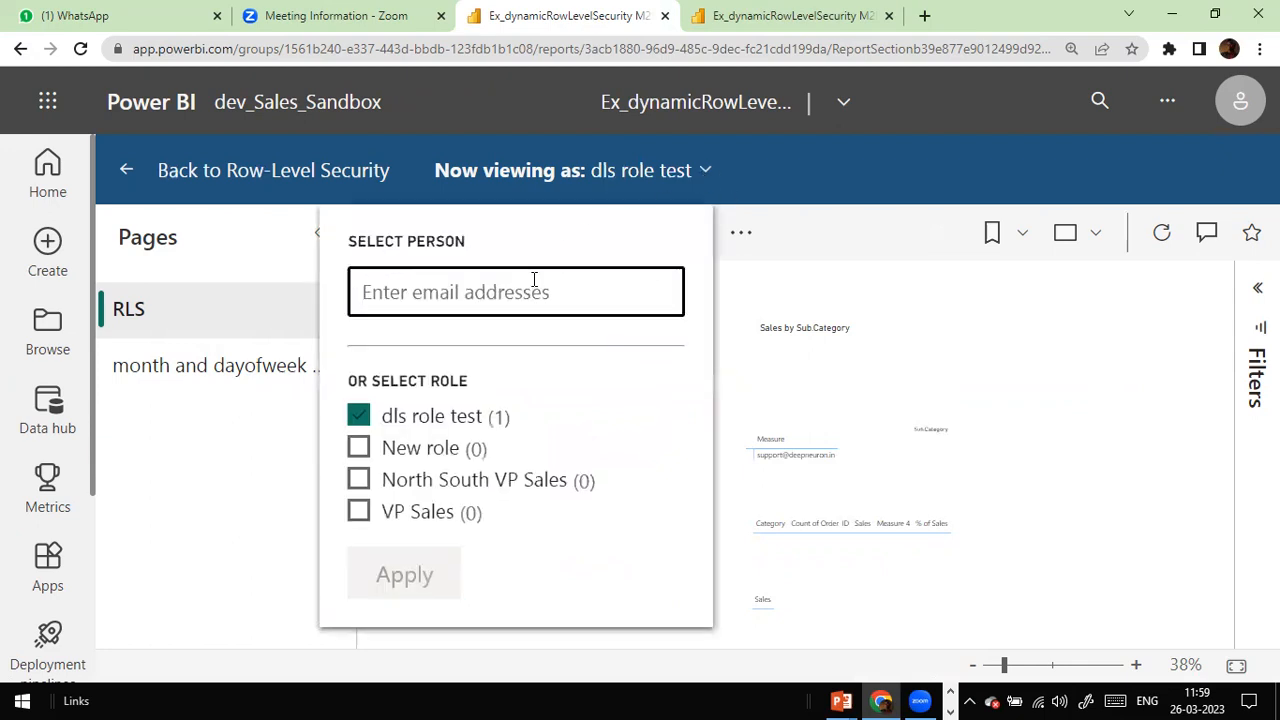
{"action": "type", "text": "robert"}
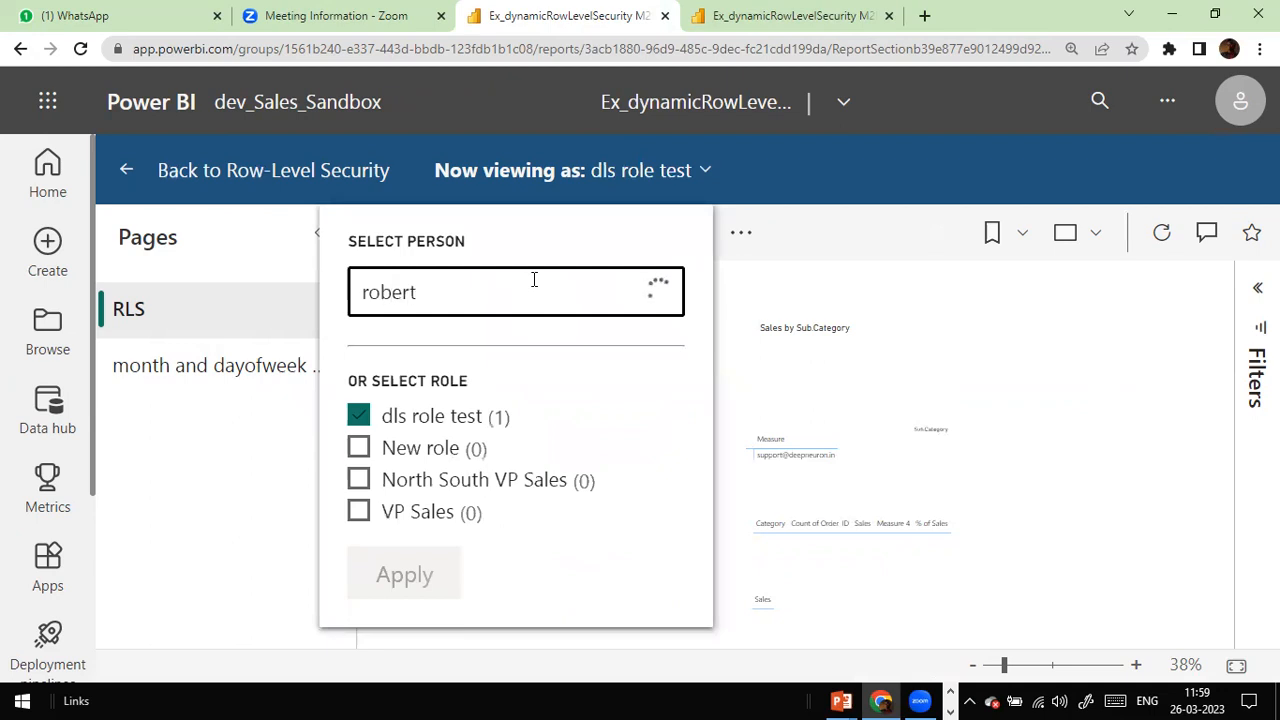
{"action": "type", "text": "@"}
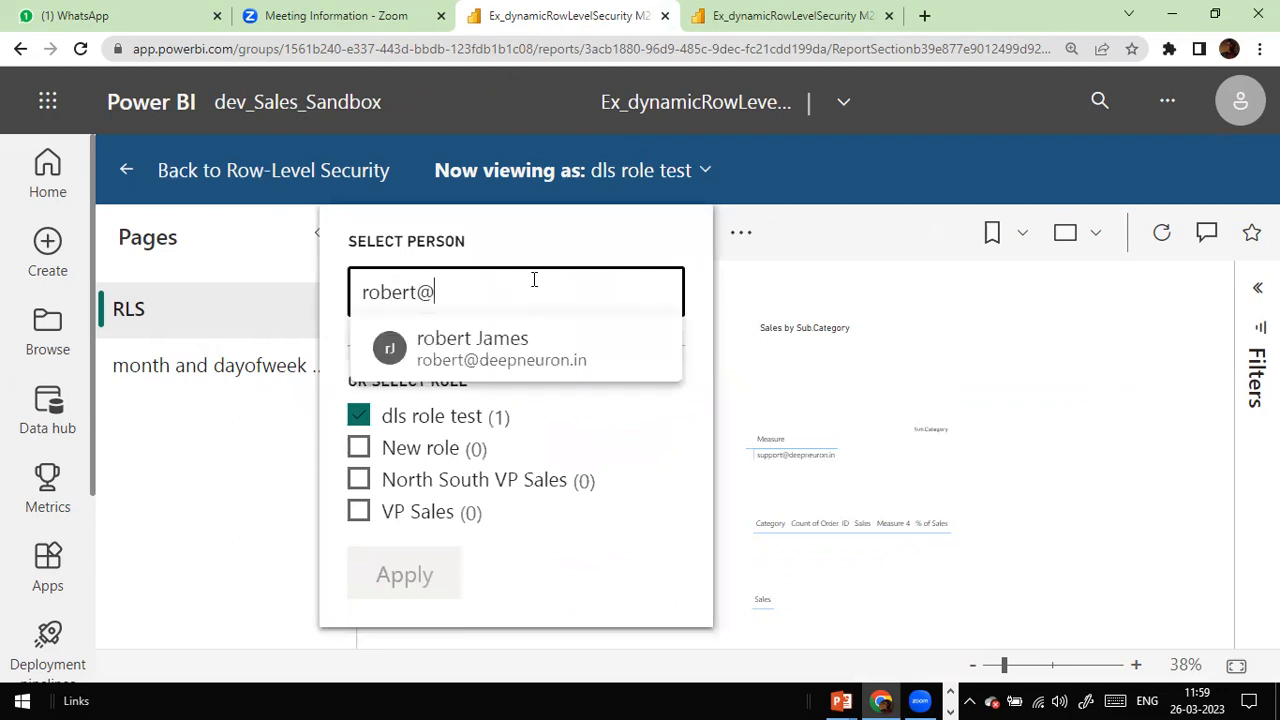
{"action": "left_click", "coordinate": [517, 348]}
{"action": "left_click", "coordinate": [438, 569]}
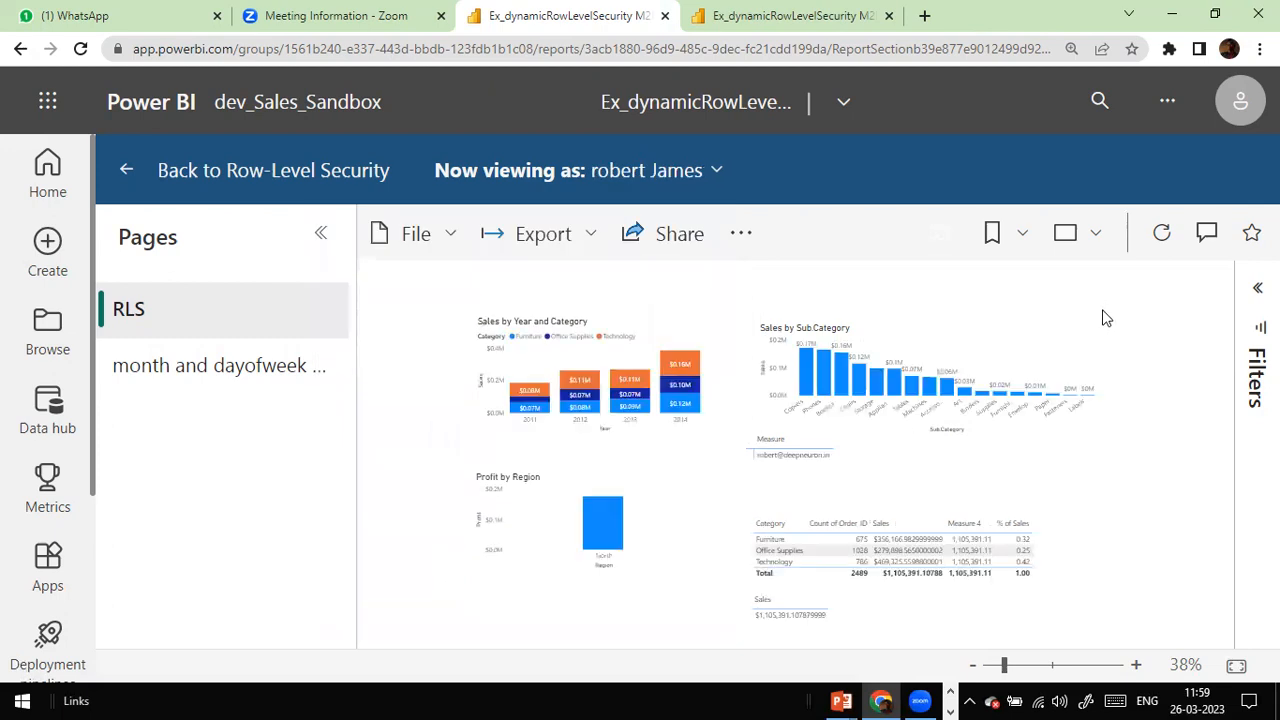
{"action": "mouse_move", "coordinate": [613, 546]}
{"action": "left_click", "coordinate": [141, 172]}
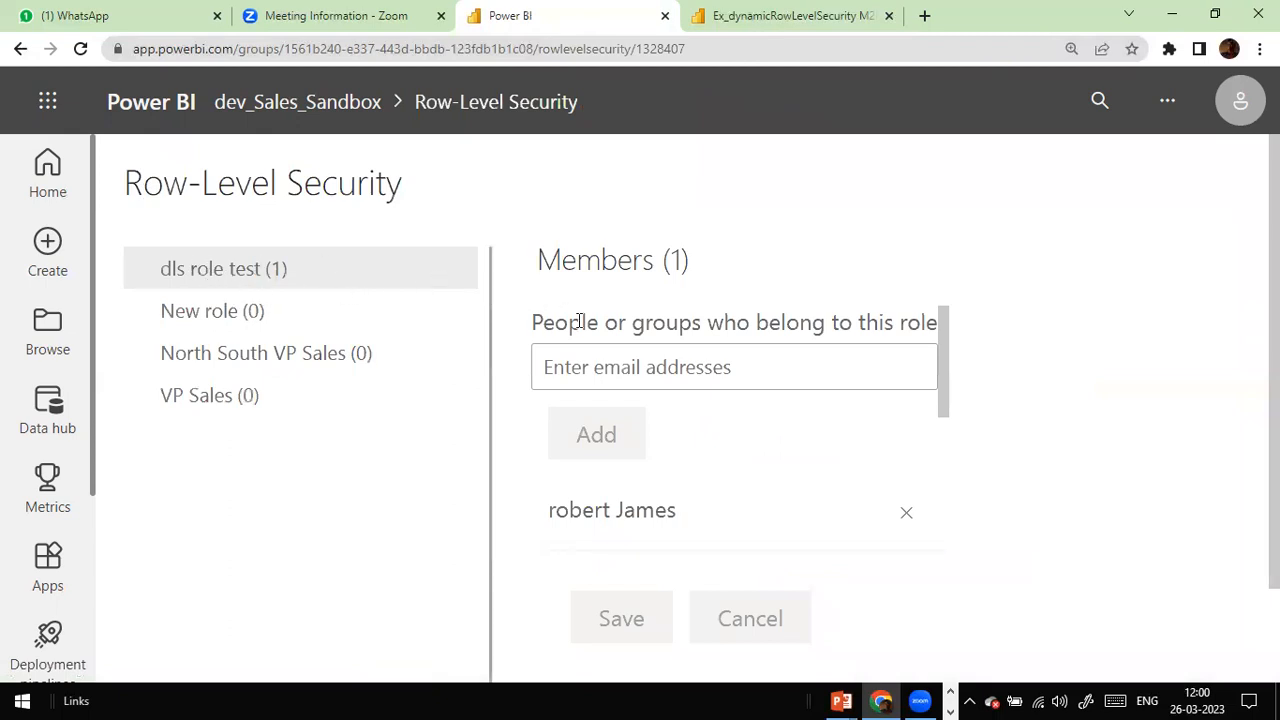
Step: Add the second user to dls role test by e-mail and save the two-member role
{"action": "left_click", "coordinate": [603, 352]}
{"action": "type", "text": "mick"}
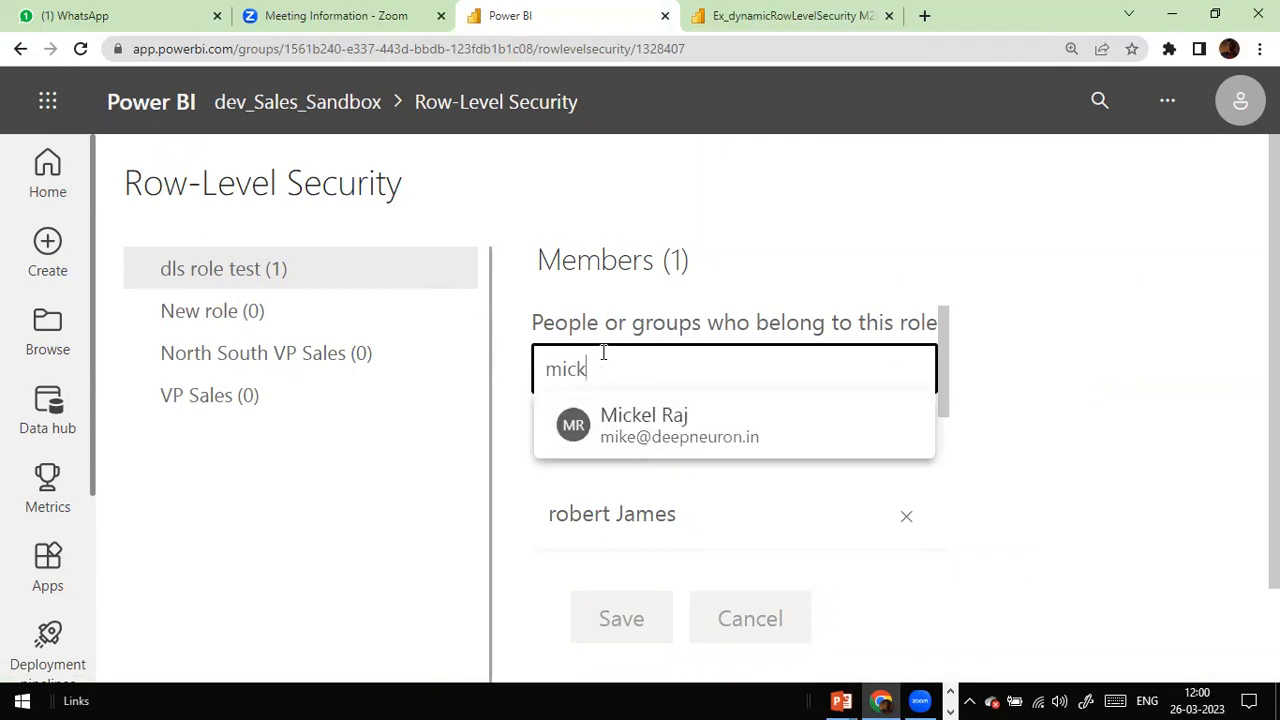
{"action": "left_click", "coordinate": [674, 428]}
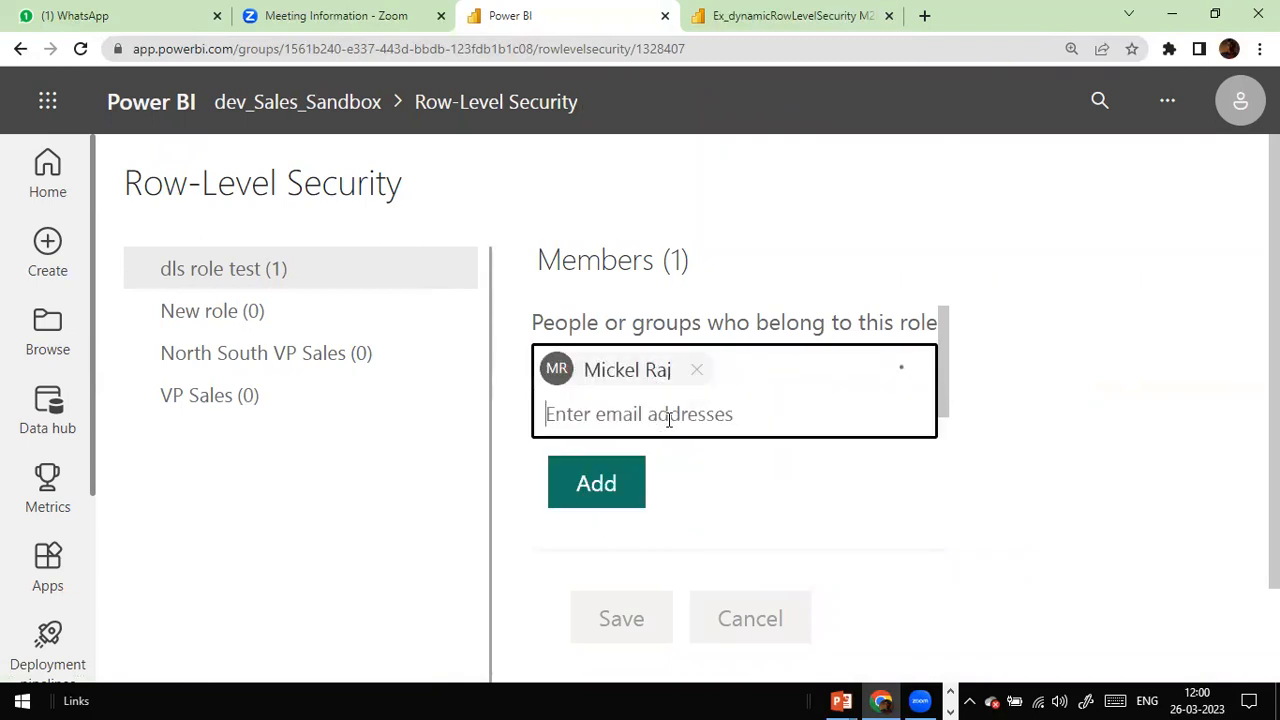
{"action": "left_click", "coordinate": [596, 484]}
{"action": "left_click", "coordinate": [601, 606]}
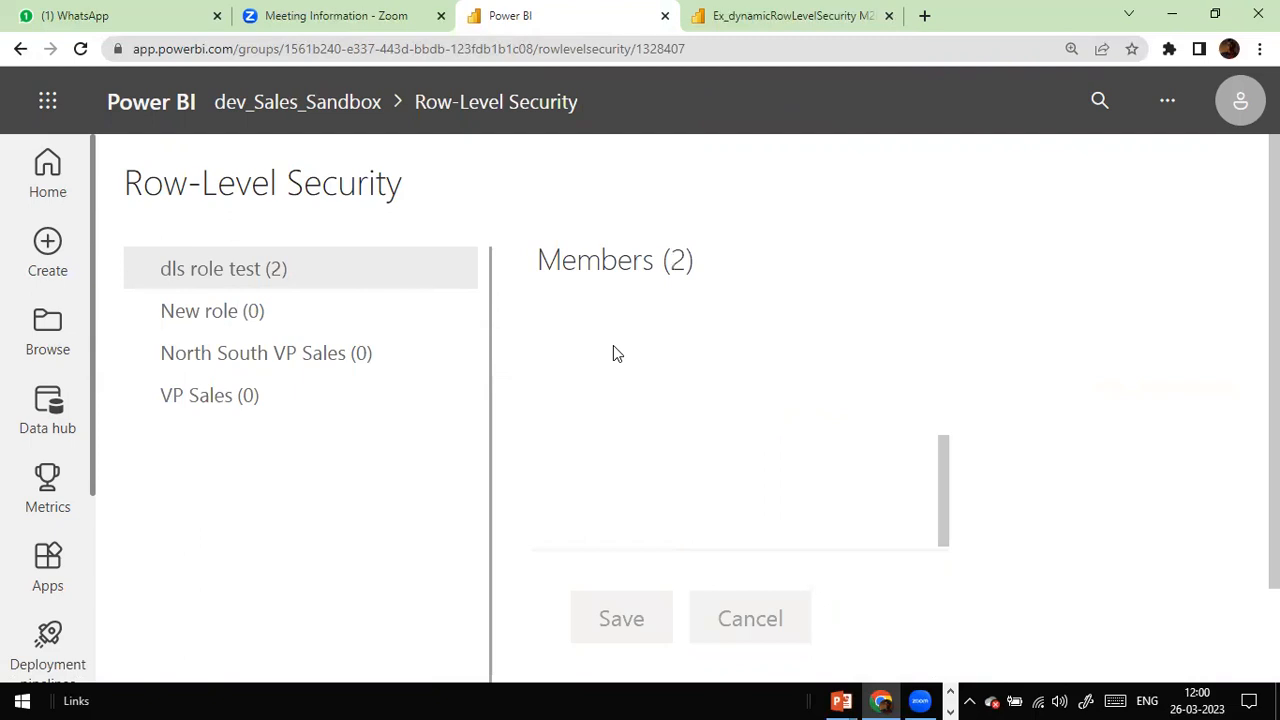
Step: Confirm in roles.csv that the second user's region is South, then test the report as dls role test
{"action": "key", "text": "alt+Tab"}
{"action": "key", "text": "Tab"}
{"action": "key", "text": "Tab"}
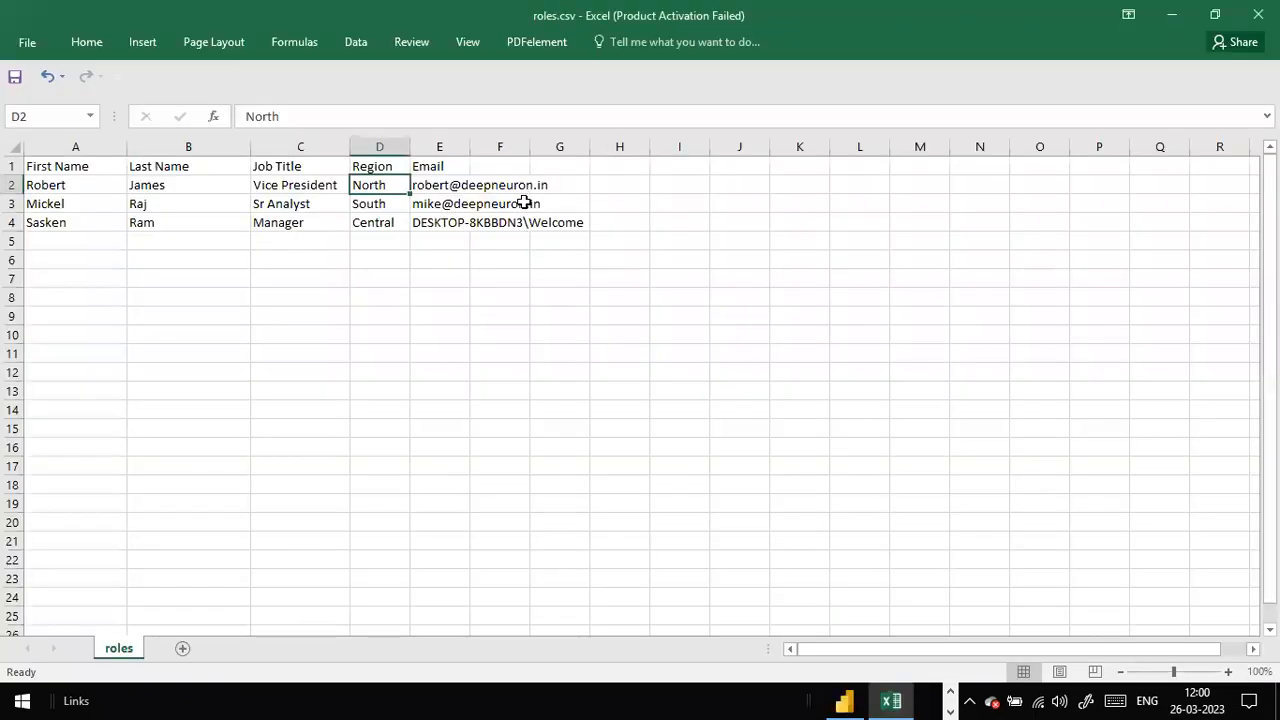
{"action": "left_click", "coordinate": [527, 201]}
{"action": "left_click", "coordinate": [355, 202]}
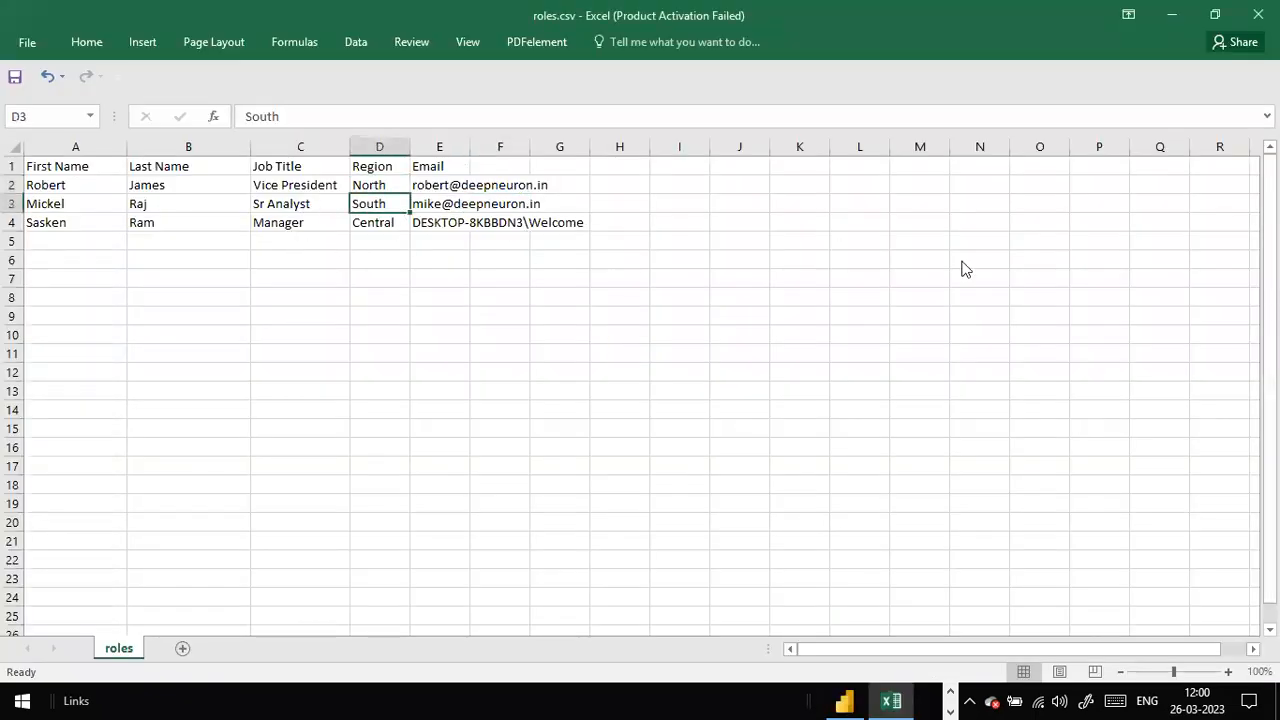
{"action": "key", "text": "alt+Tab"}
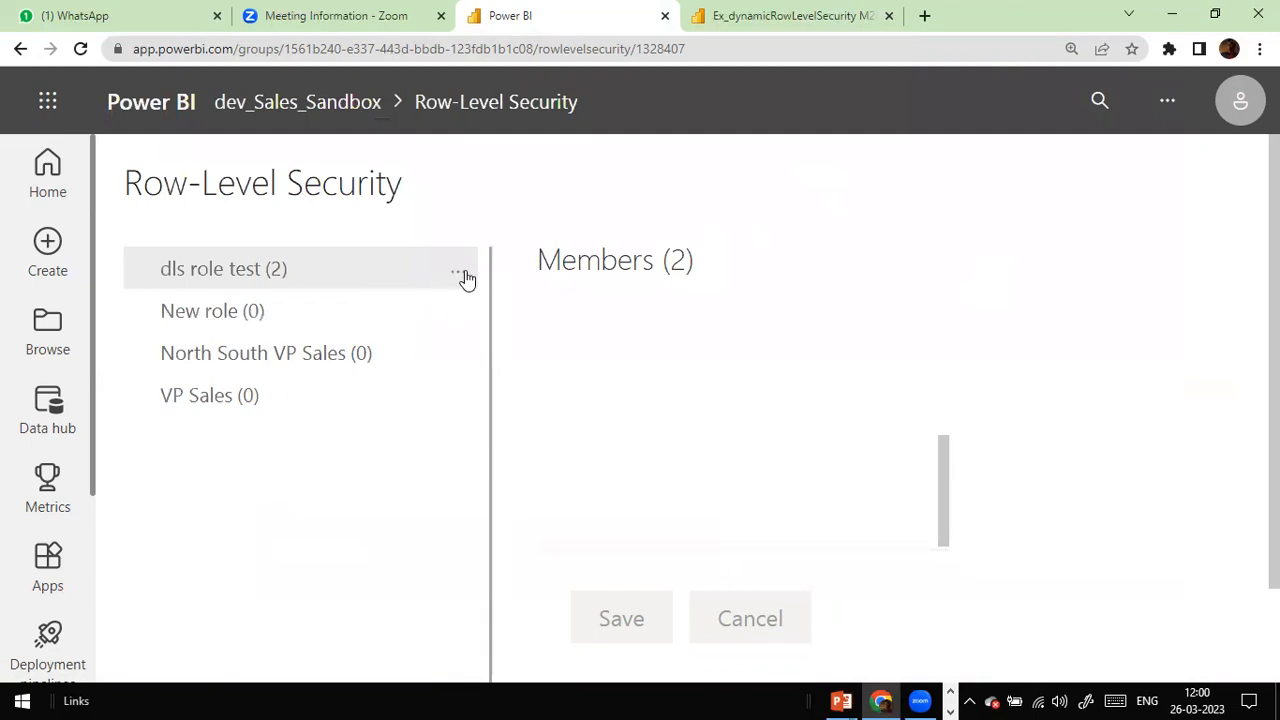
{"action": "left_click", "coordinate": [460, 272]}
{"action": "left_click", "coordinate": [481, 329]}
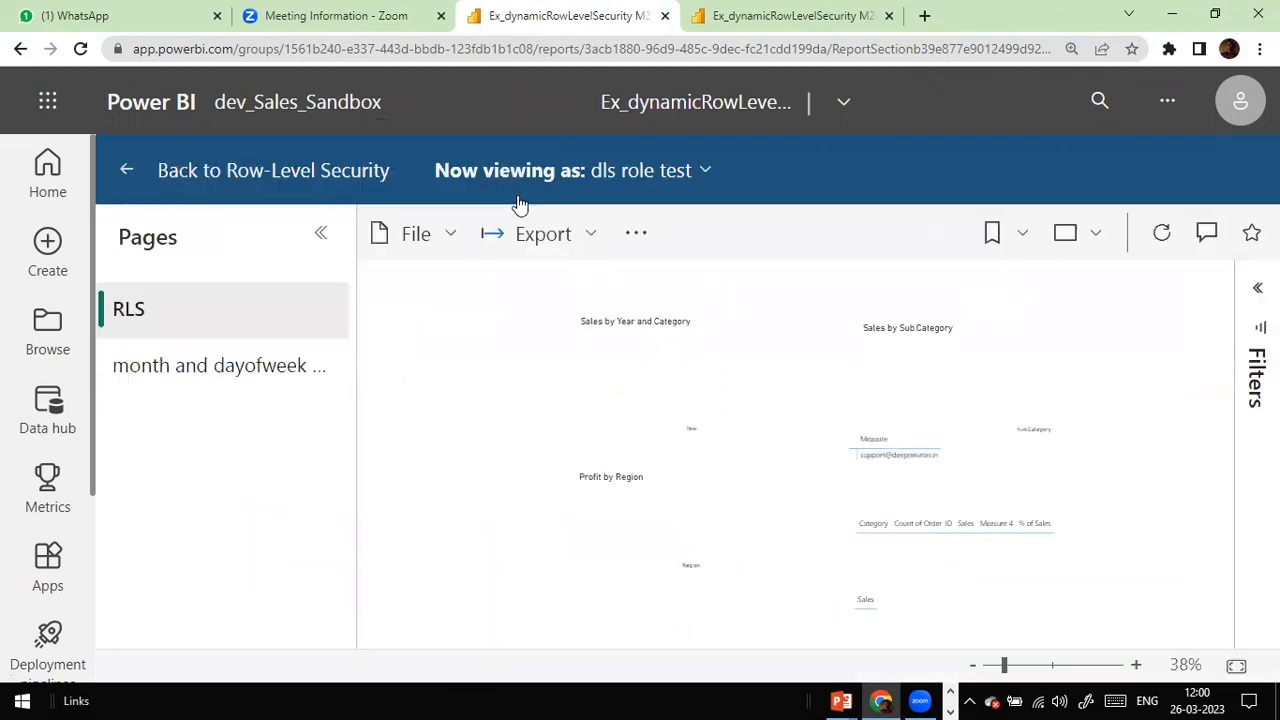
Step: View the report as the Sr Analyst member, found by searching their e-mail
{"action": "left_click", "coordinate": [706, 172]}
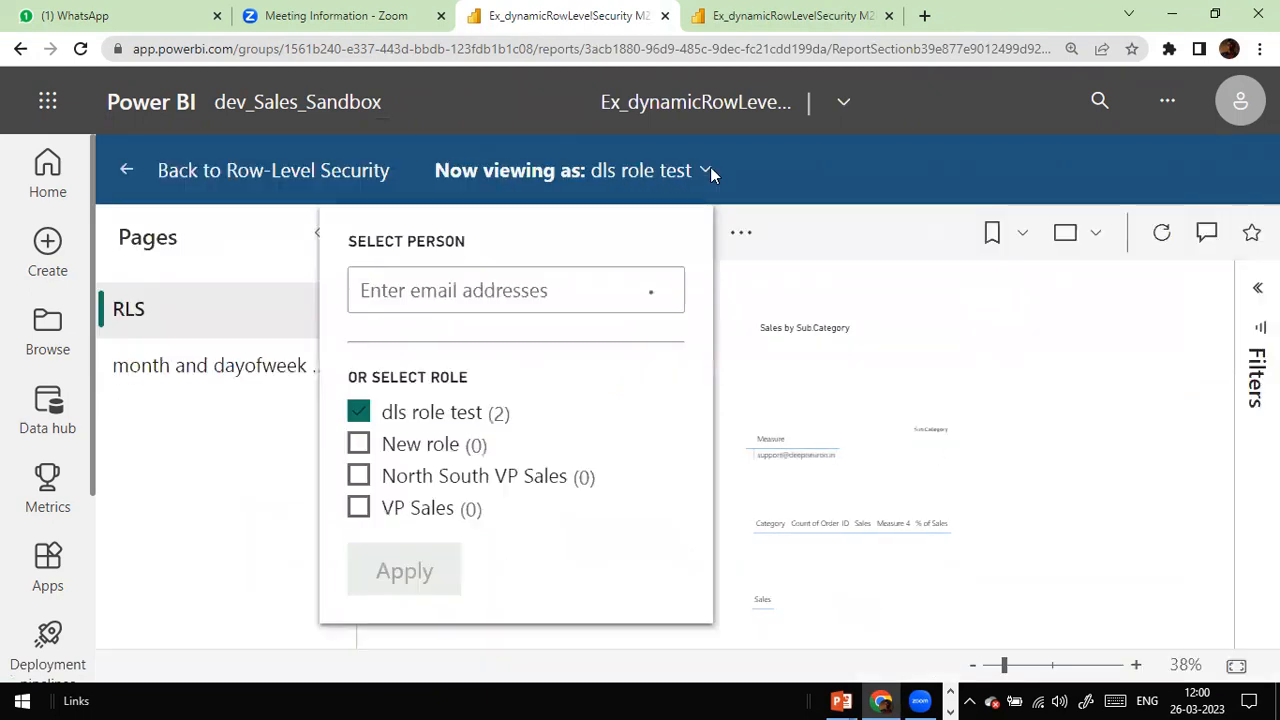
{"action": "left_click", "coordinate": [567, 292]}
{"action": "type", "text": "mike"}
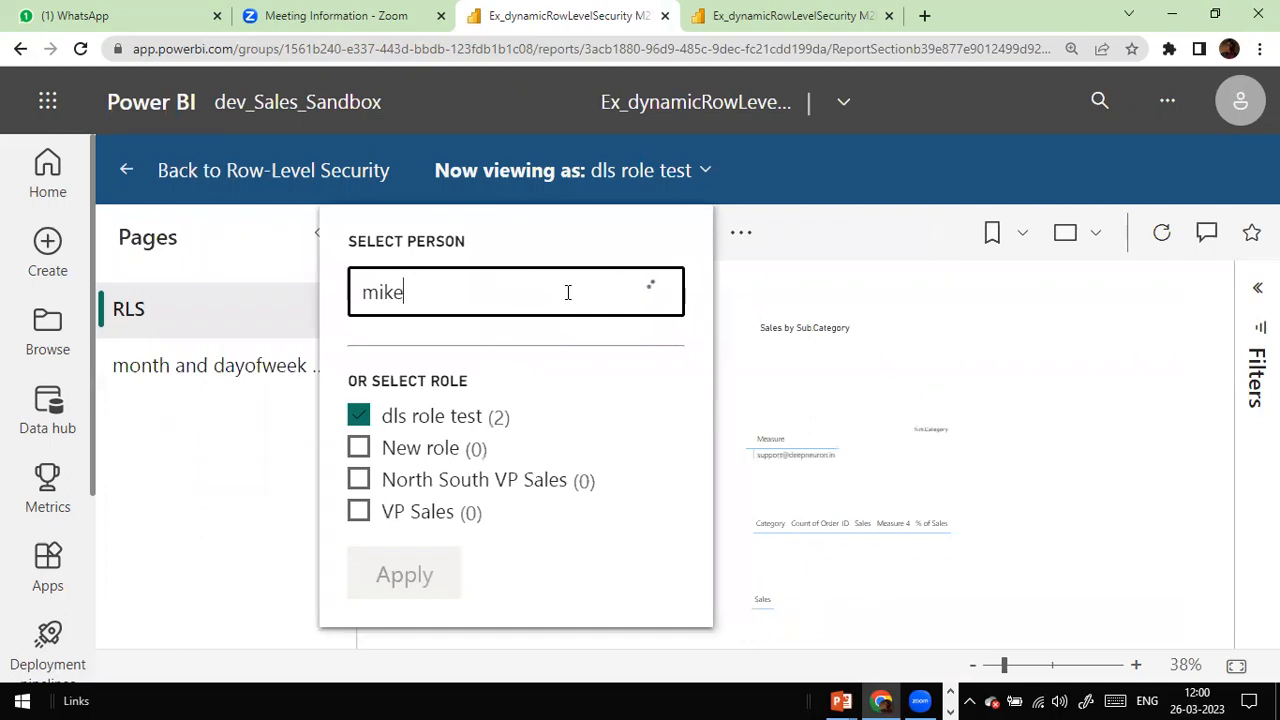
{"action": "type", "text": "@de"}
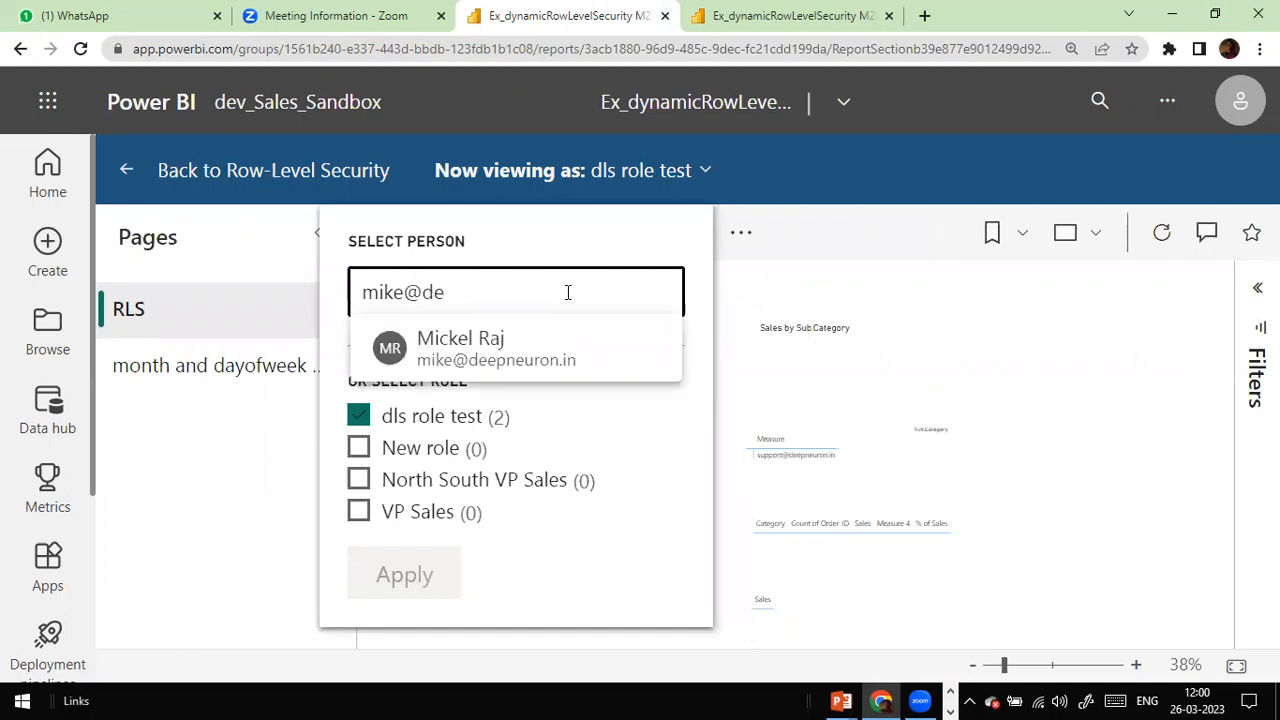
{"action": "left_click", "coordinate": [526, 362]}
{"action": "left_click", "coordinate": [425, 565]}
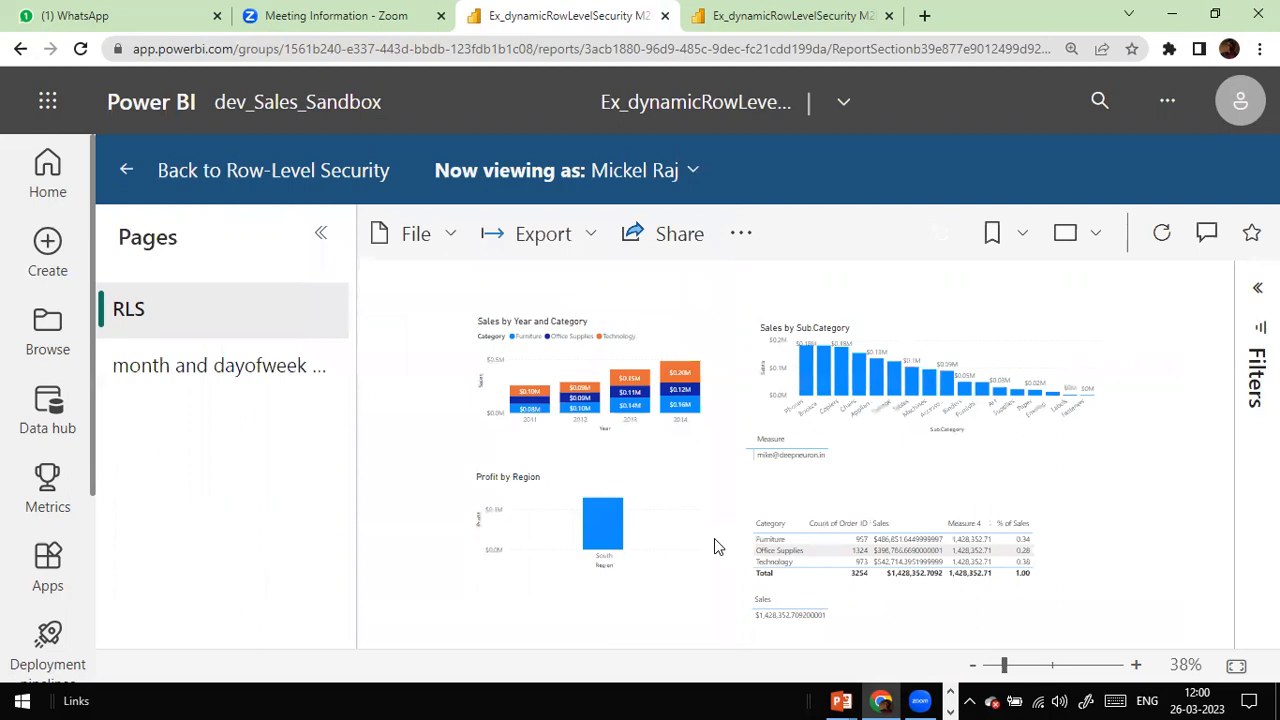
Step: Zoom and scroll the report to read the South-only profit and sales figures
{"action": "key", "text": "ctrl+plus"}
{"action": "key", "text": "ctrl+plus"}
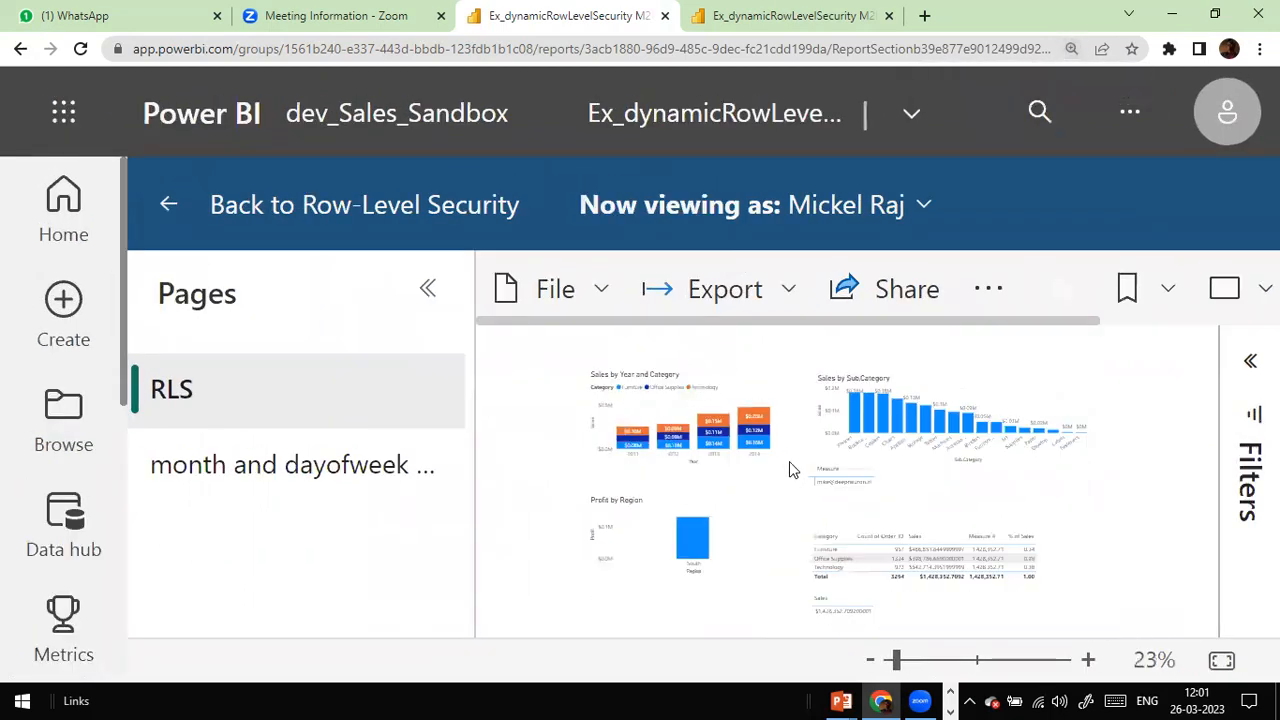
{"action": "key", "text": "ctrl+plus"}
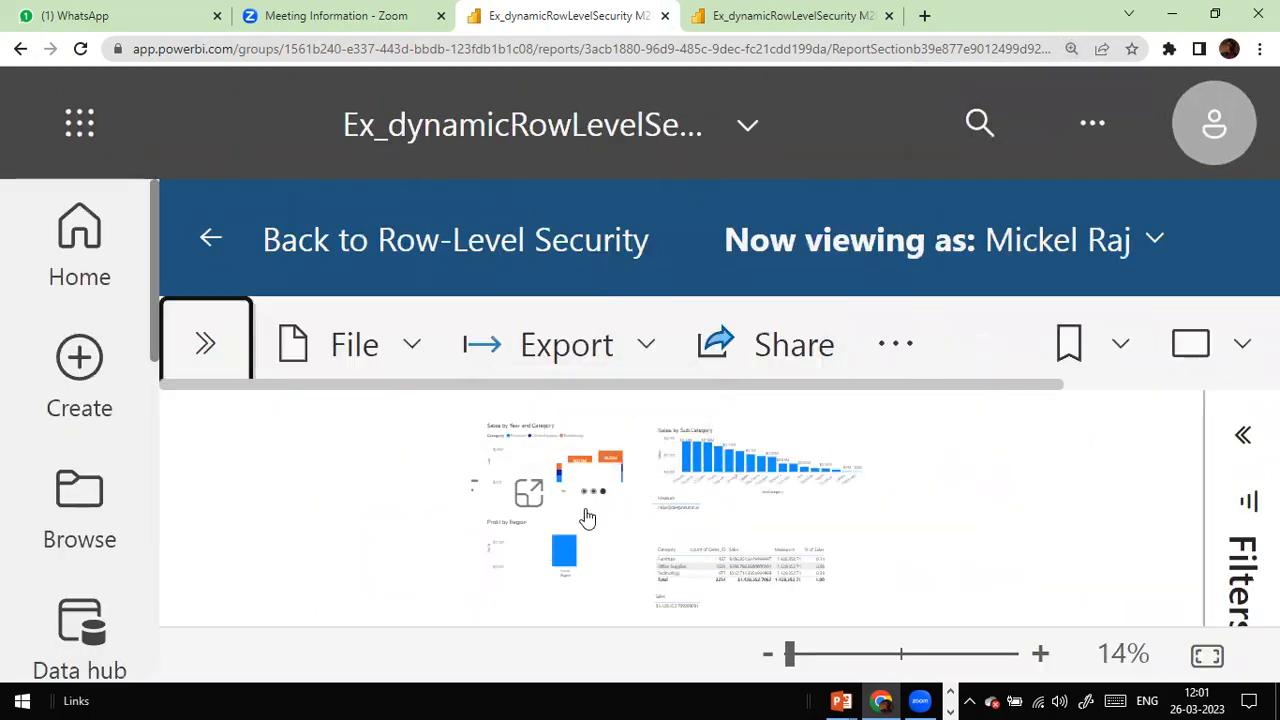
{"action": "key", "text": "ctrl+minus"}
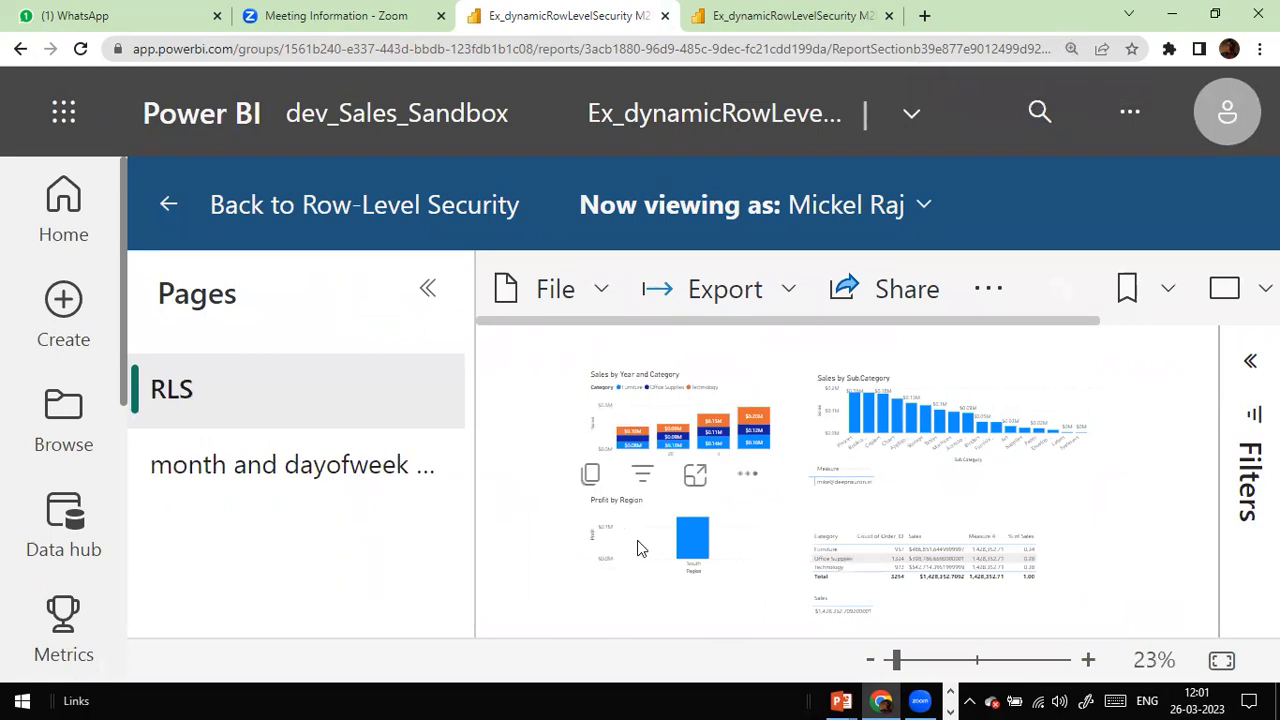
{"action": "scroll", "coordinate": [640, 548], "scroll_direction": "up", "scroll_amount": 1}
{"action": "scroll", "coordinate": [640, 548], "scroll_direction": "up", "scroll_amount": 1}
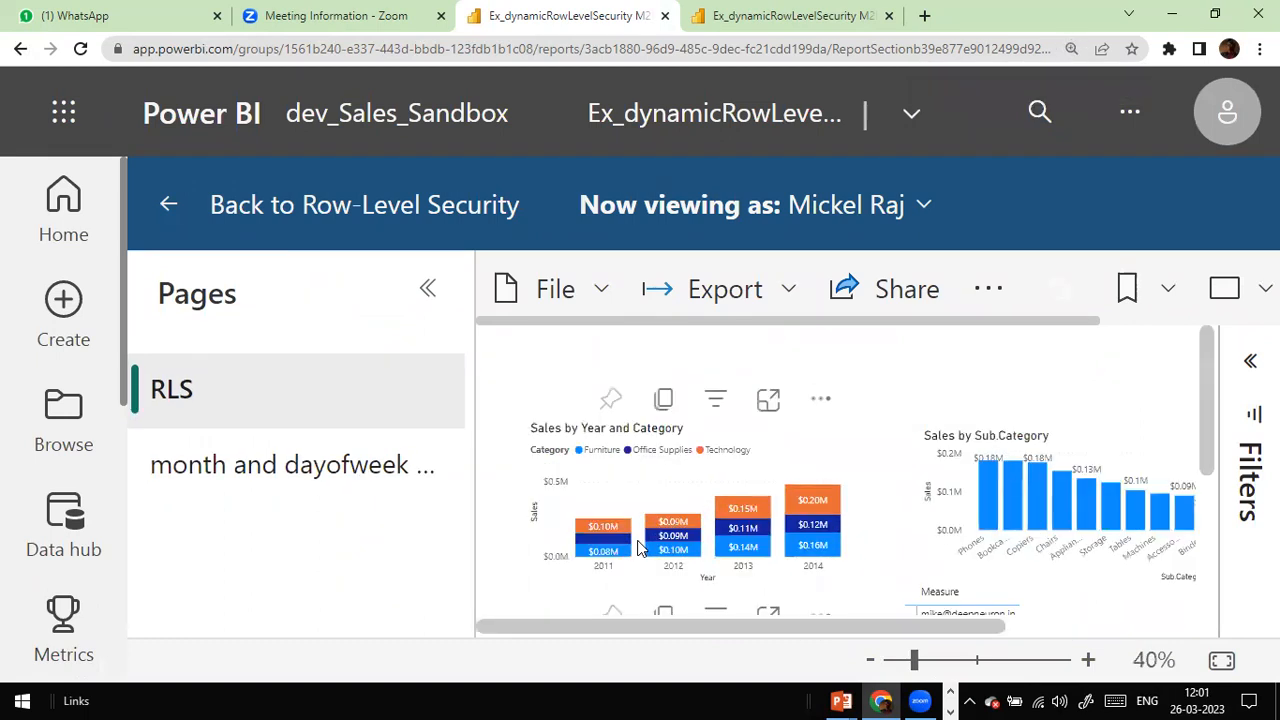
{"action": "scroll", "coordinate": [757, 523], "scroll_direction": "down", "scroll_amount": 3}
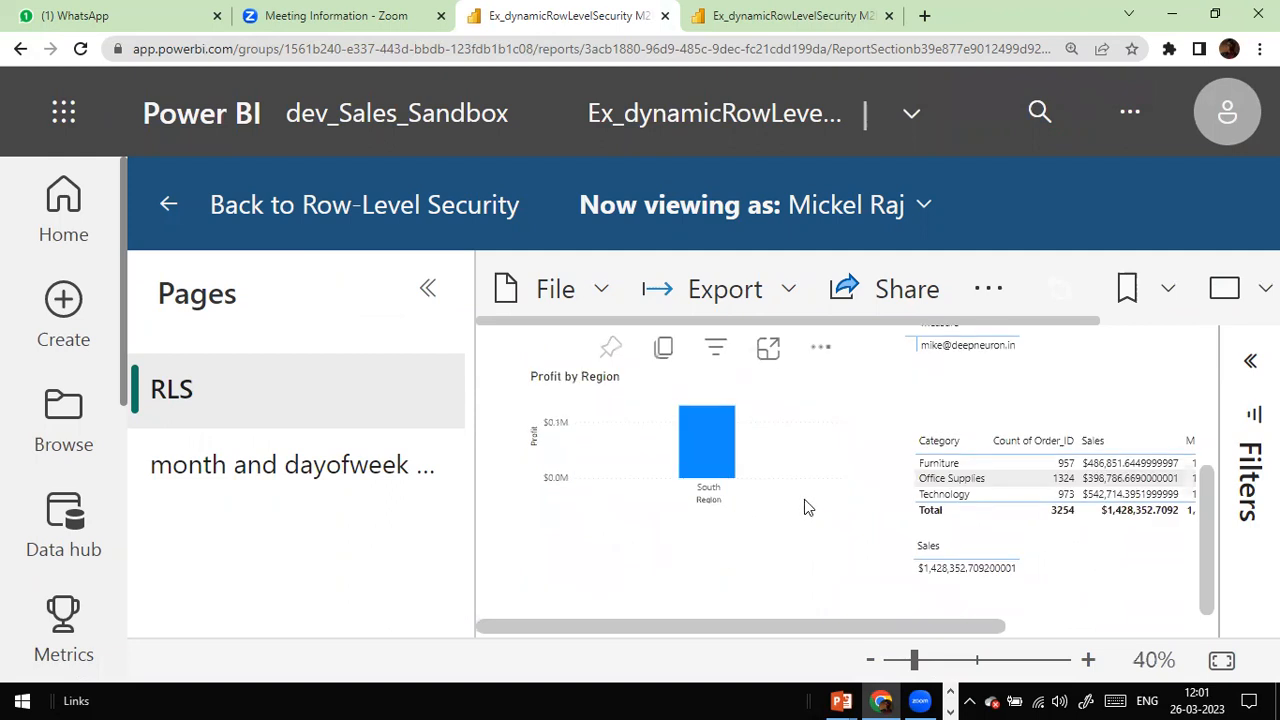
{"action": "scroll", "coordinate": [804, 499], "scroll_direction": "up", "scroll_amount": 3}
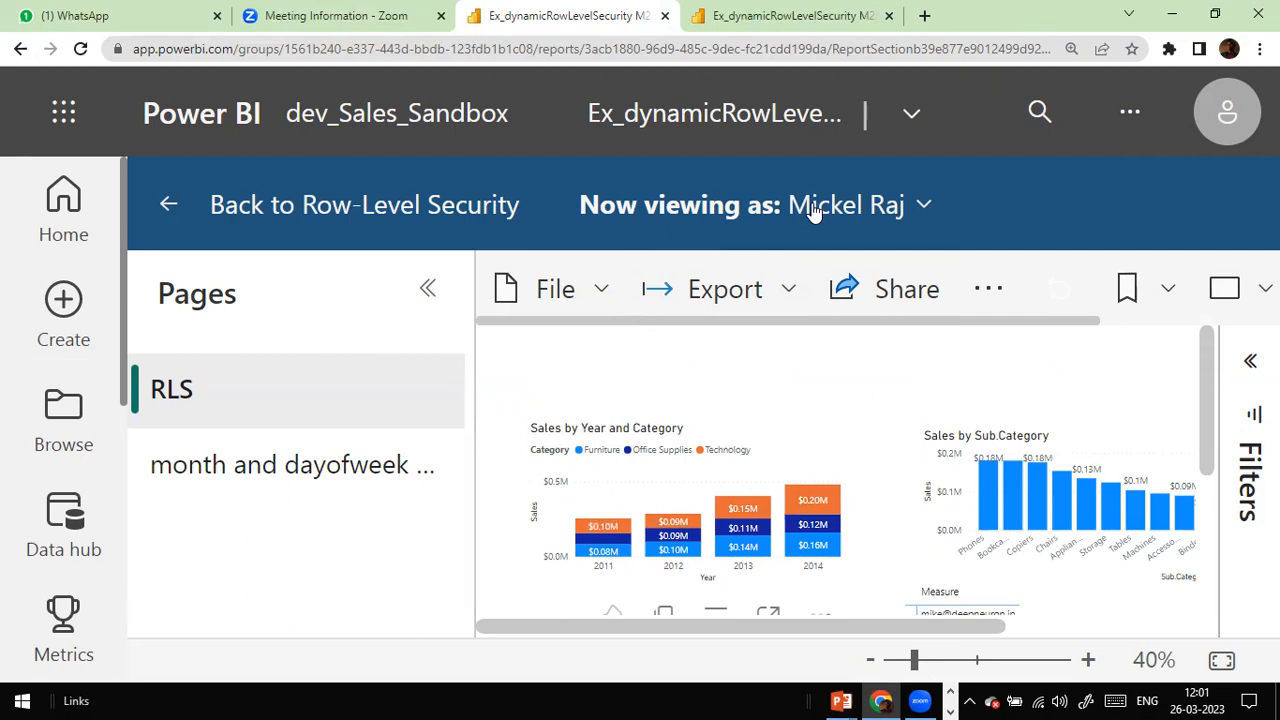
{"action": "mouse_move", "coordinate": [778, 491]}
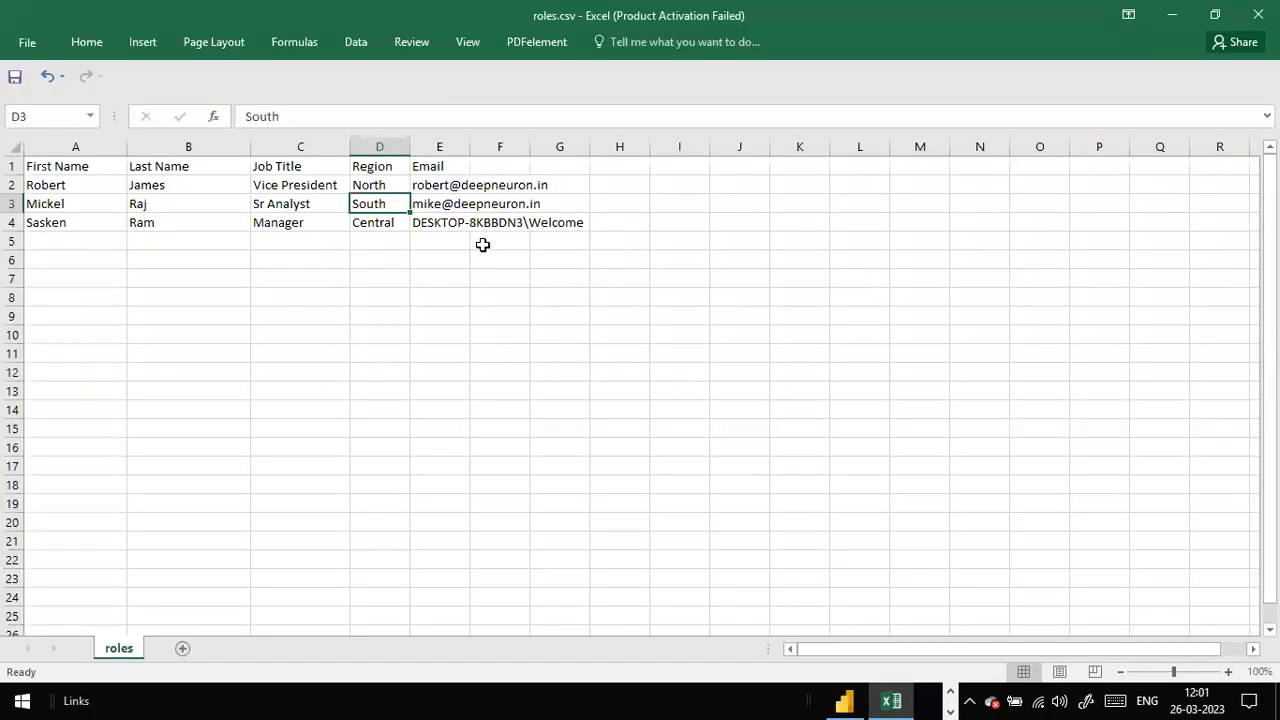
Step: Confirm the Sr Analyst's region in cell D3 is South, then switch back to Power BI Desktop
{"action": "left_click", "coordinate": [531, 207]}
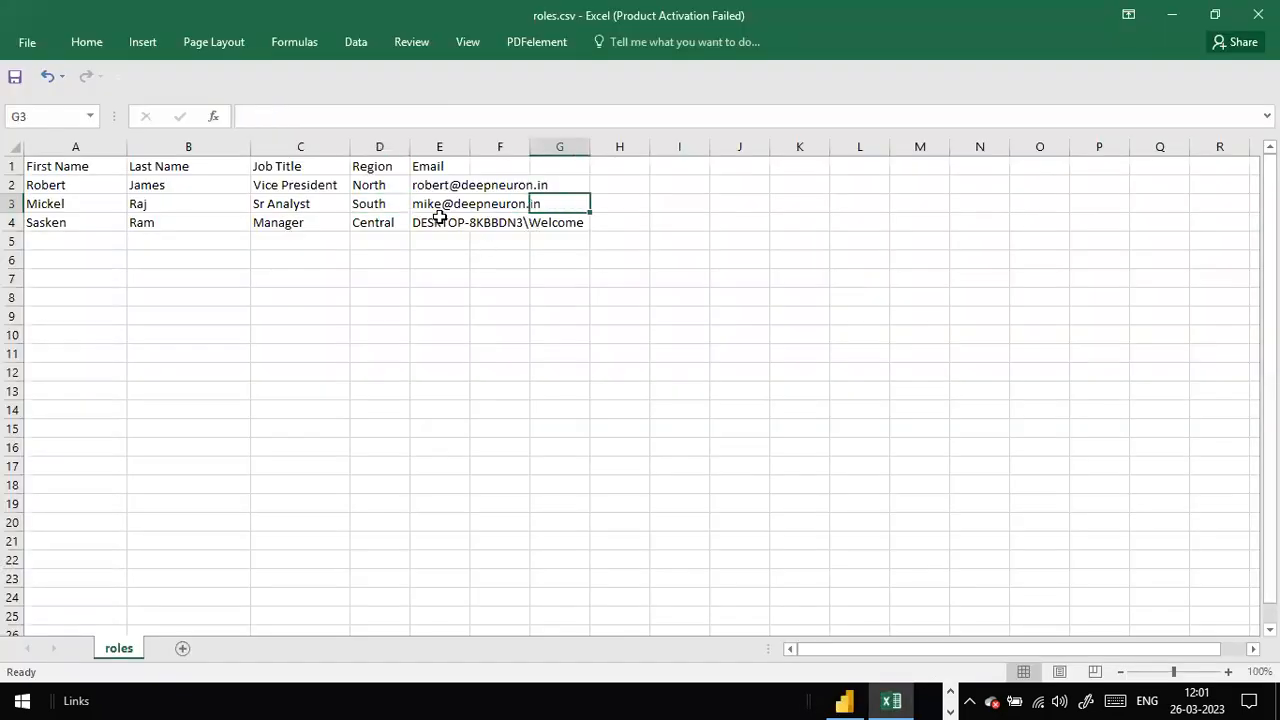
{"action": "left_click", "coordinate": [374, 198]}
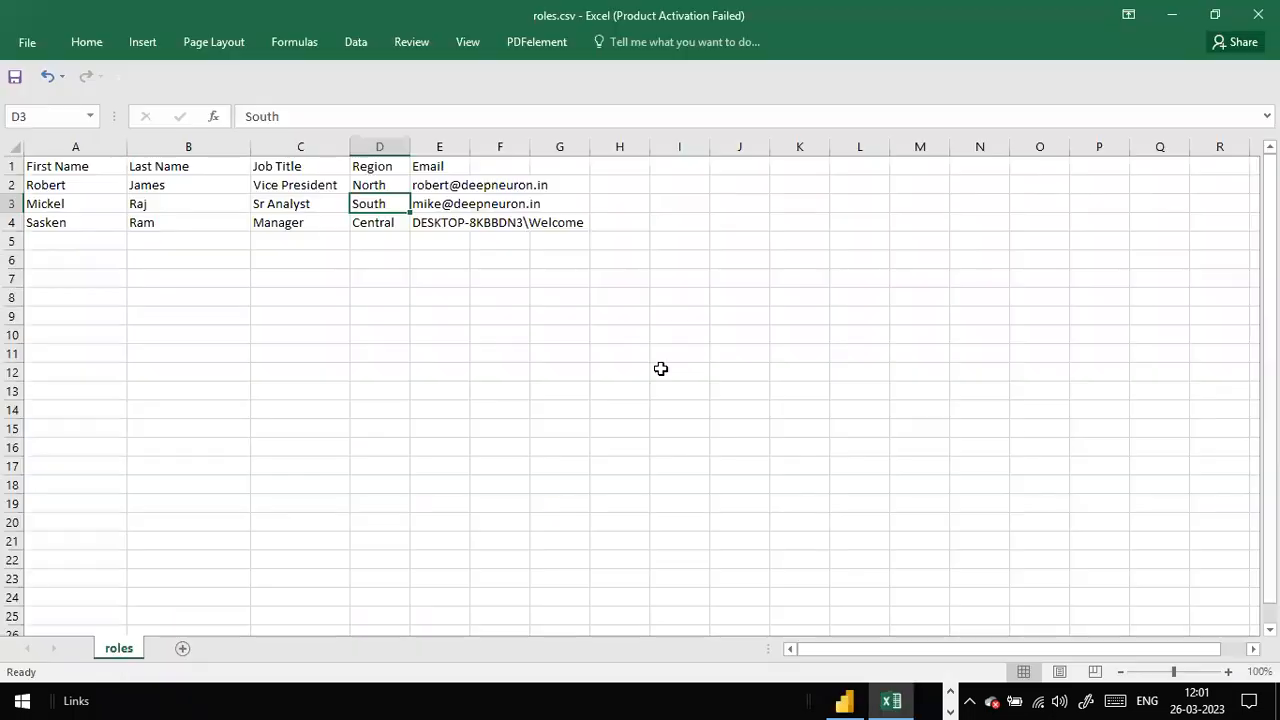
{"action": "key", "text": "alt+Tab"}
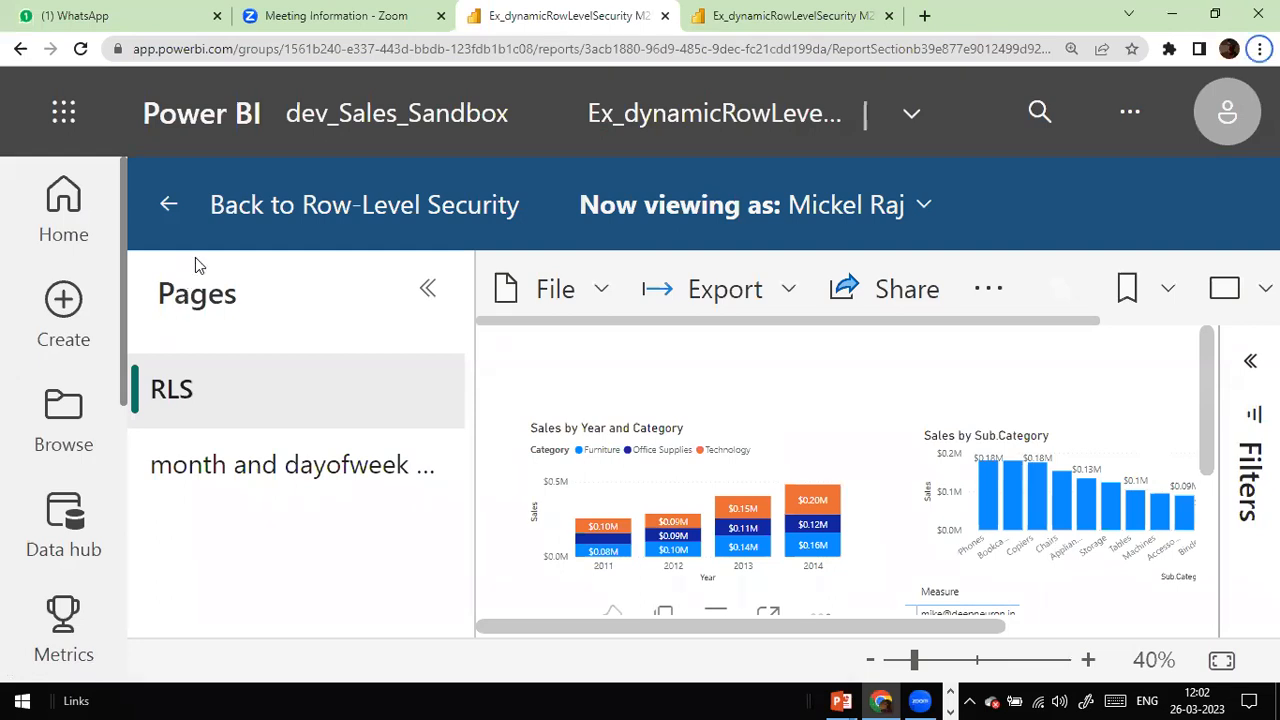
{"action": "key", "text": "alt+Tab"}
{"action": "key", "text": "alt+Tab"}
{"action": "key", "text": "alt+Tab"}
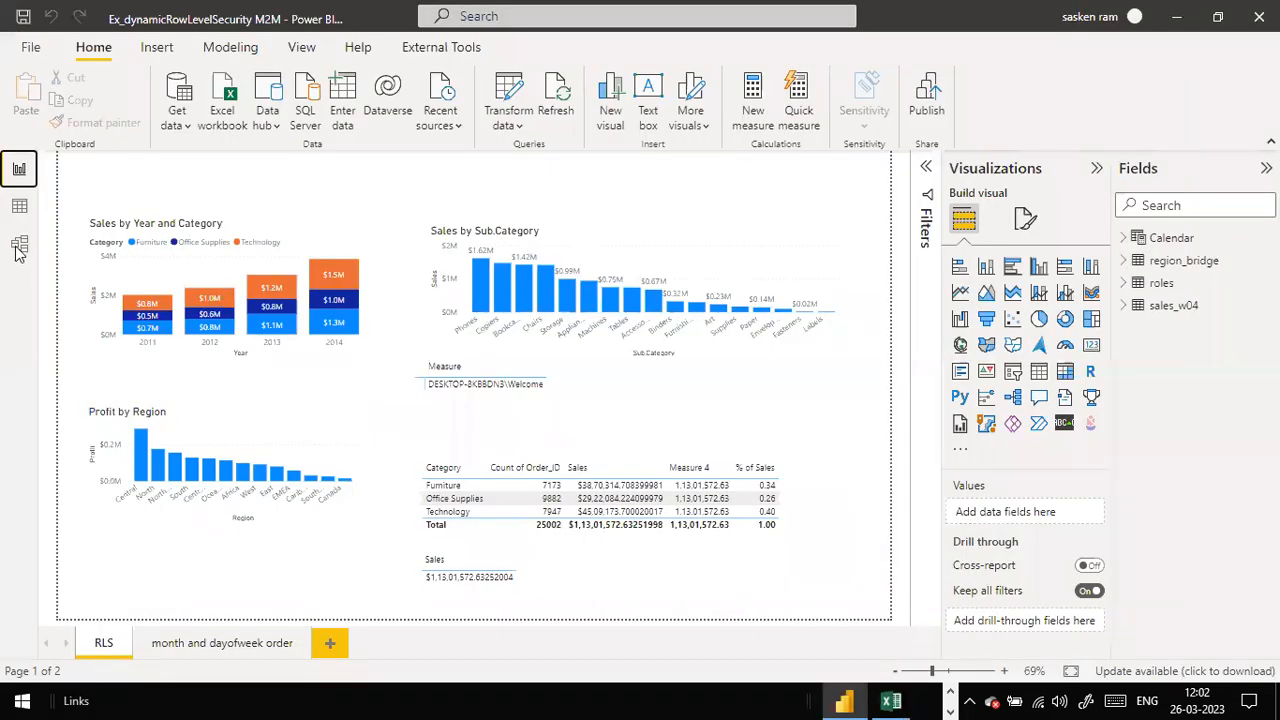
Step: In Model view, trace sales_w04's Region link through region_bridge to roles, then return to Report view
{"action": "left_click", "coordinate": [19, 245]}
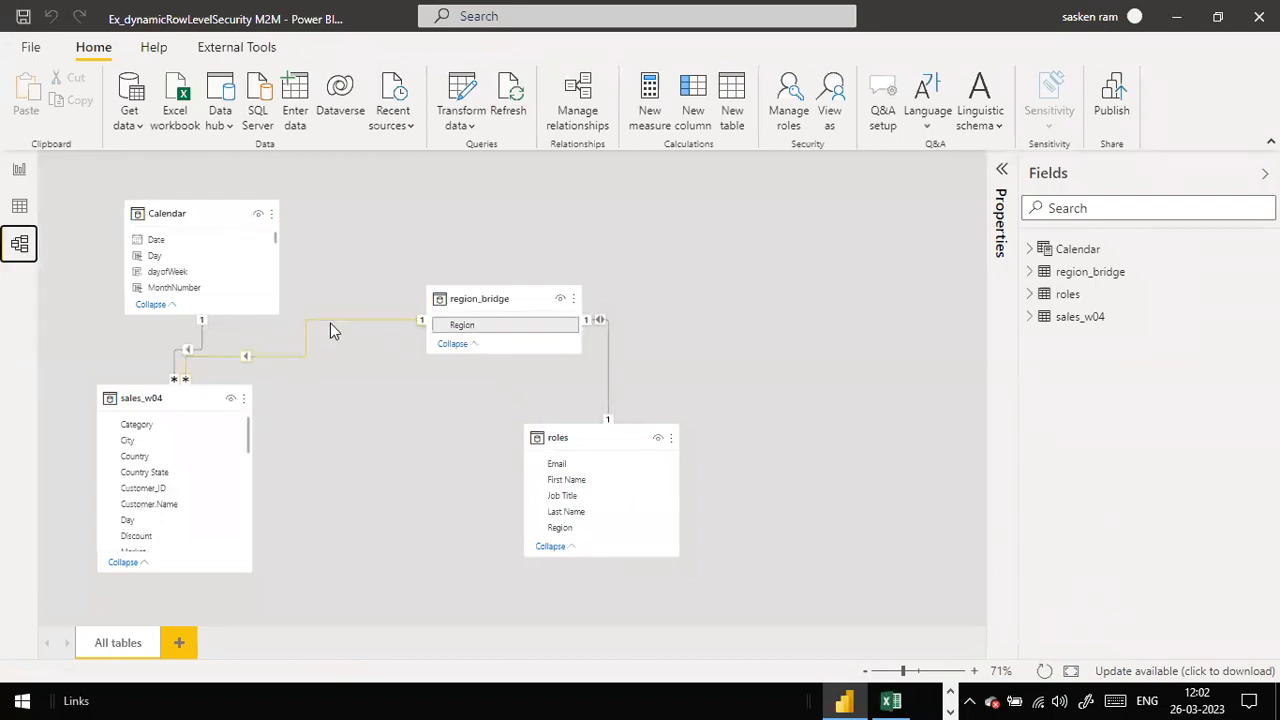
{"action": "scroll", "coordinate": [205, 457], "scroll_direction": "down", "scroll_amount": 2}
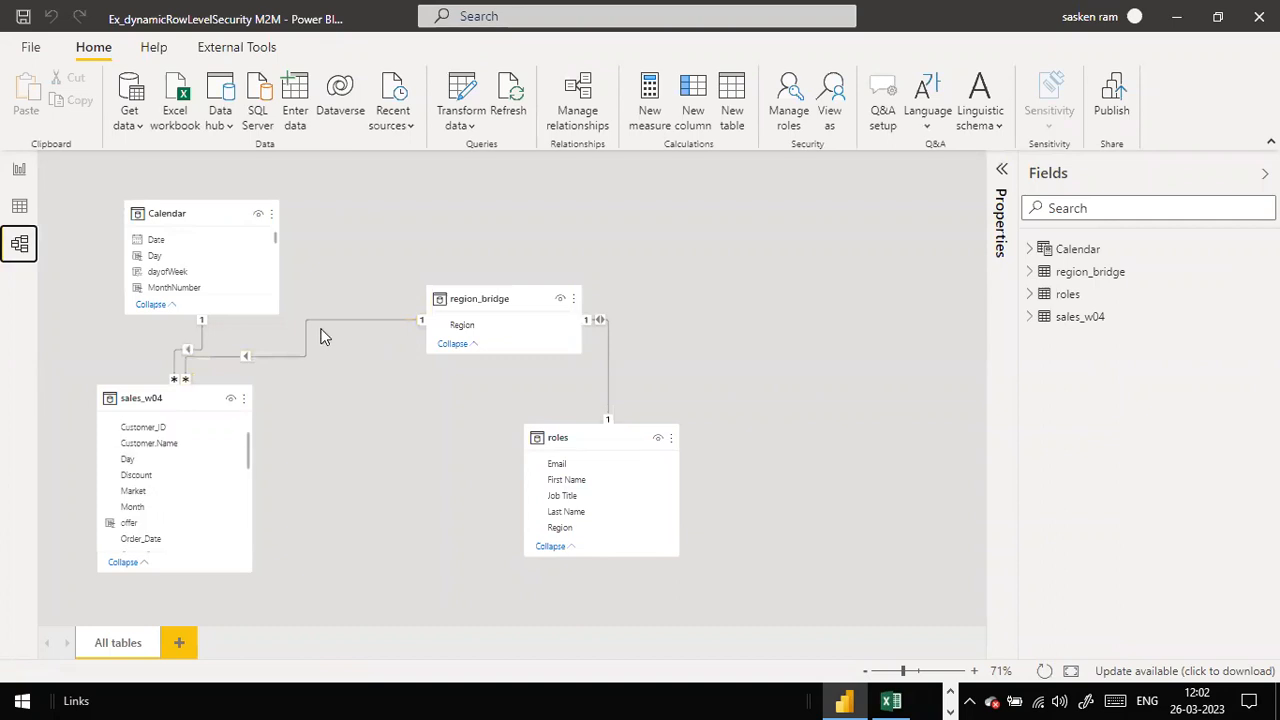
{"action": "scroll", "coordinate": [186, 451], "scroll_direction": "down", "scroll_amount": 3}
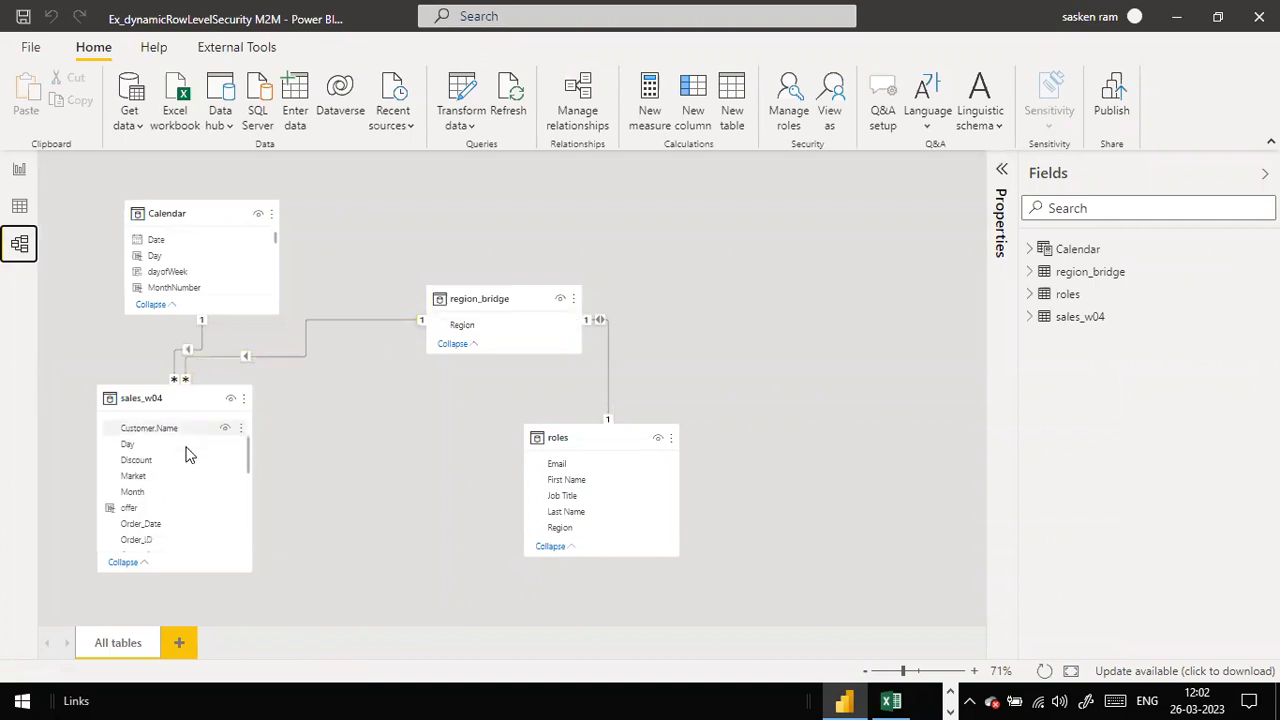
{"action": "scroll", "coordinate": [186, 452], "scroll_direction": "down", "scroll_amount": 2}
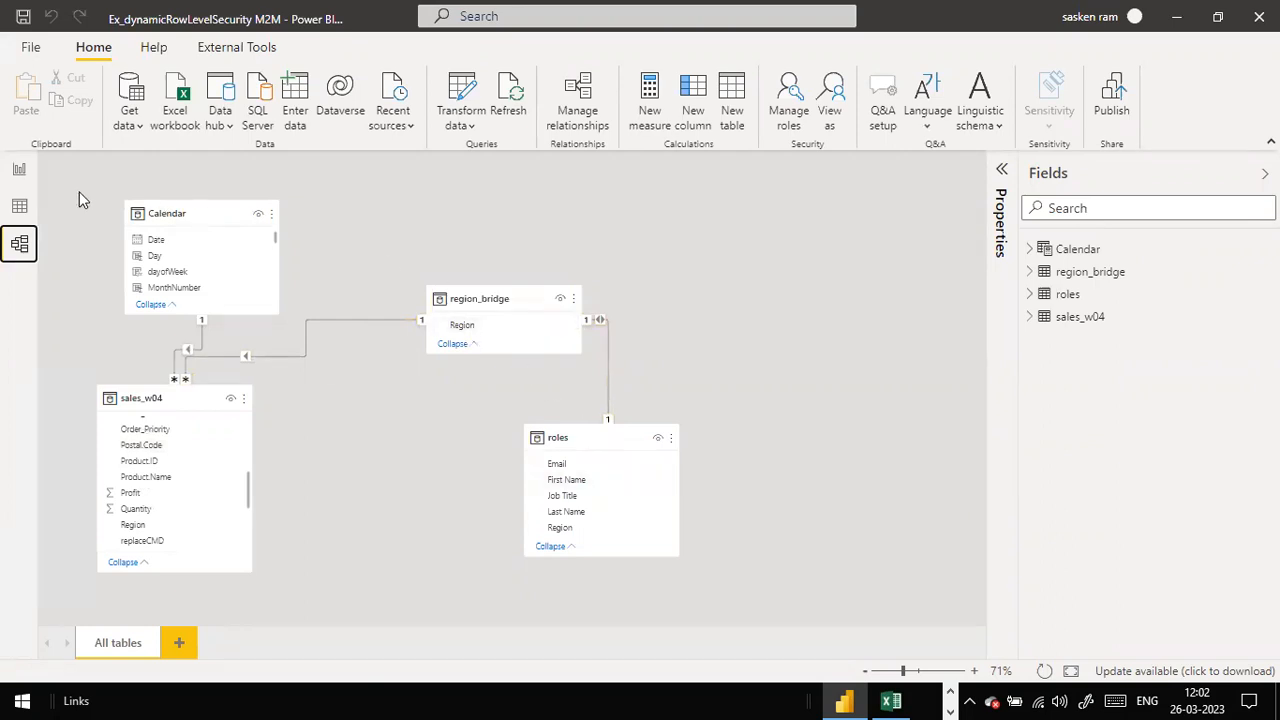
{"action": "left_click", "coordinate": [19, 169]}
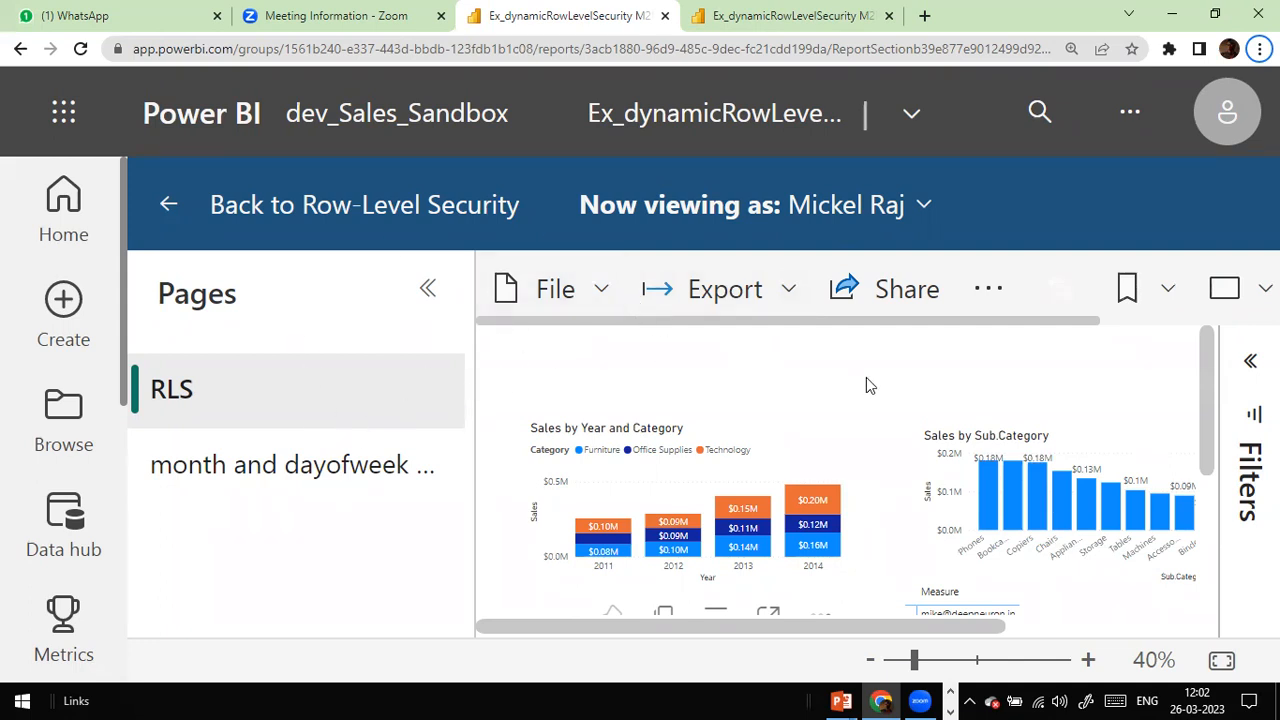
Step: Scroll down to confirm Profit by Region shows only South, then switch to roles.csv
{"action": "mouse_move", "coordinate": [684, 462]}
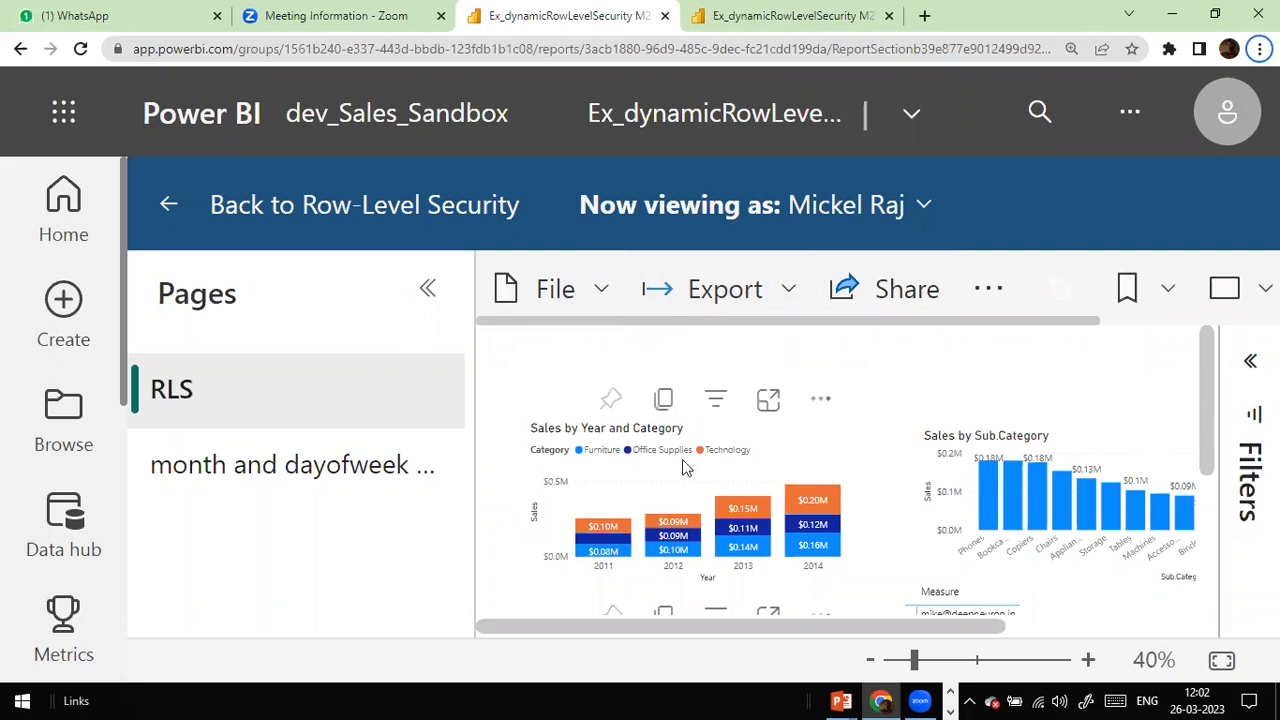
{"action": "scroll", "coordinate": [816, 427], "scroll_direction": "down", "scroll_amount": 3}
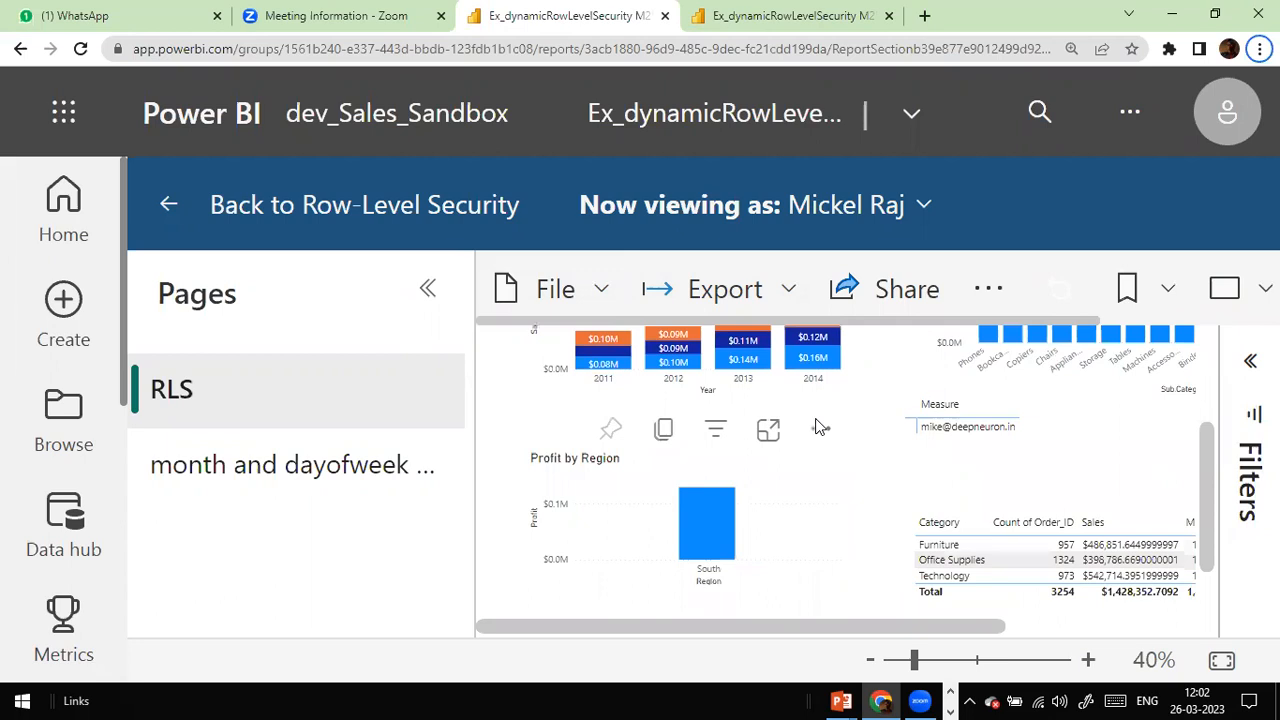
{"action": "key", "text": "alt+Tab"}
{"action": "key", "text": "alt+Tab"}
{"action": "key", "text": "alt+Tab"}
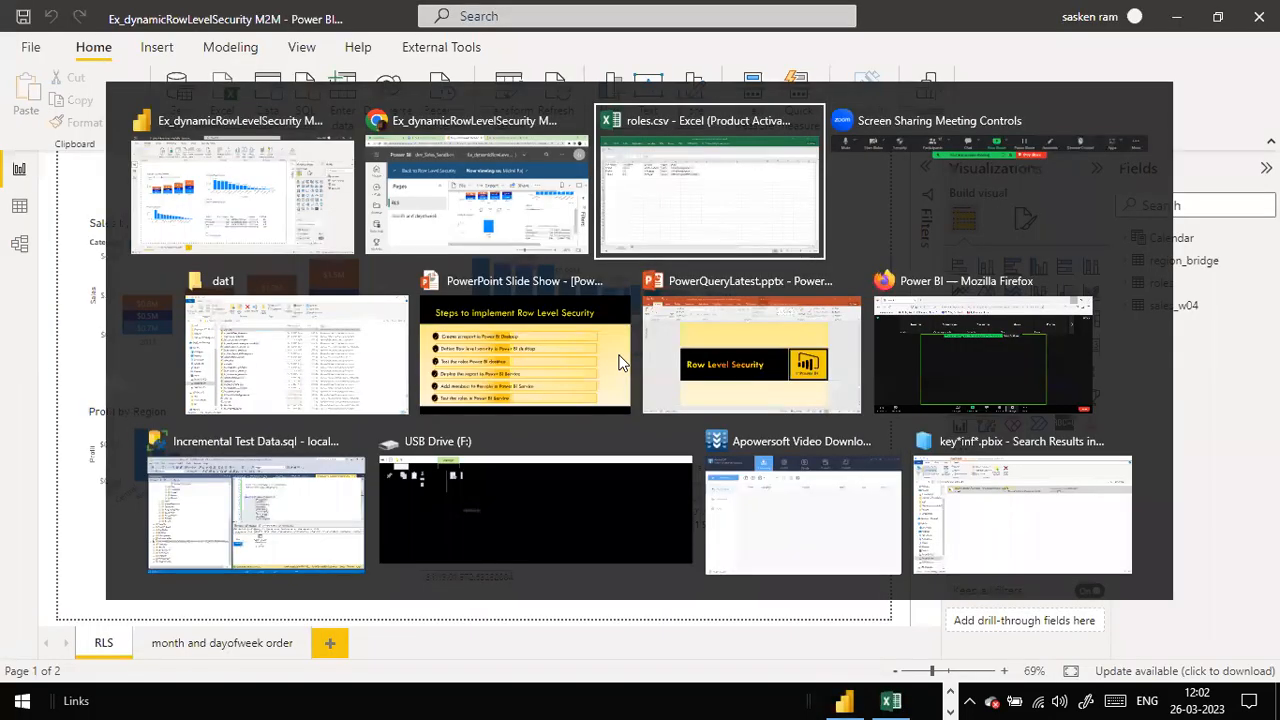
Step: Review each member's region (North, Central, South) in roles.csv, then return to Power BI Desktop
{"action": "left_click", "coordinate": [131, 186]}
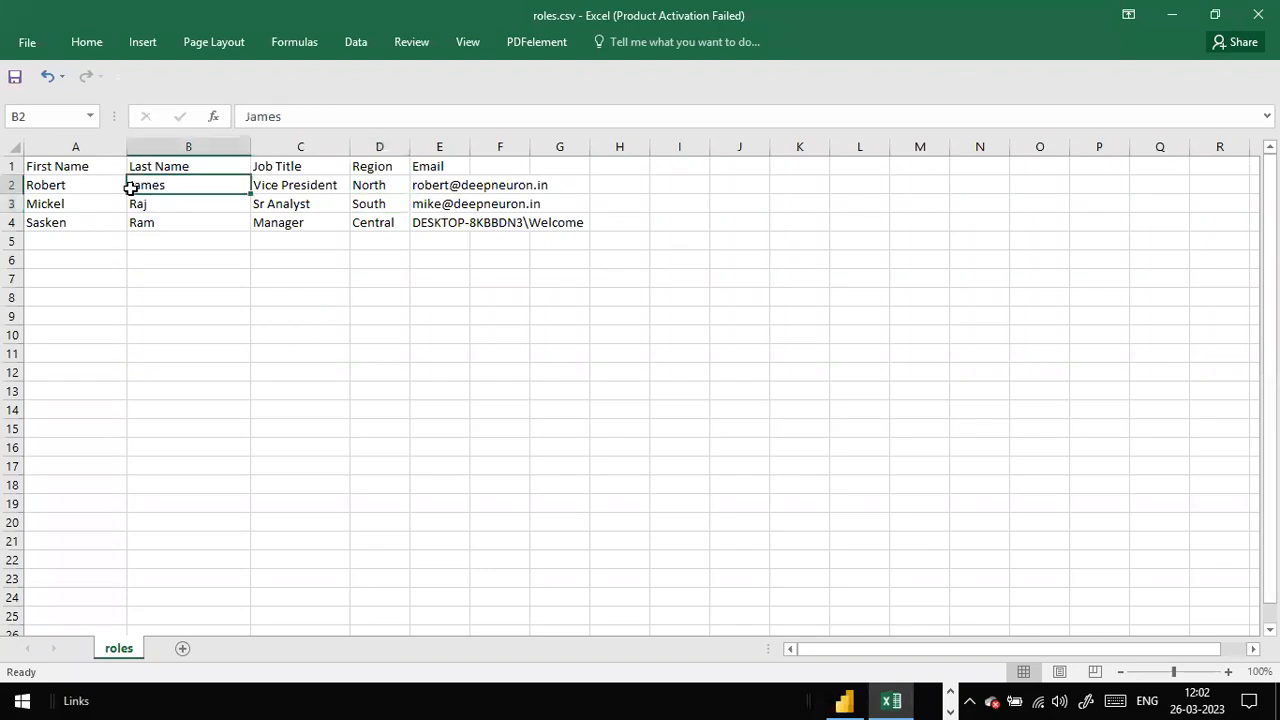
{"action": "left_click", "coordinate": [364, 224]}
{"action": "left_click", "coordinate": [393, 183]}
{"action": "left_click", "coordinate": [370, 277]}
{"action": "left_click", "coordinate": [393, 241]}
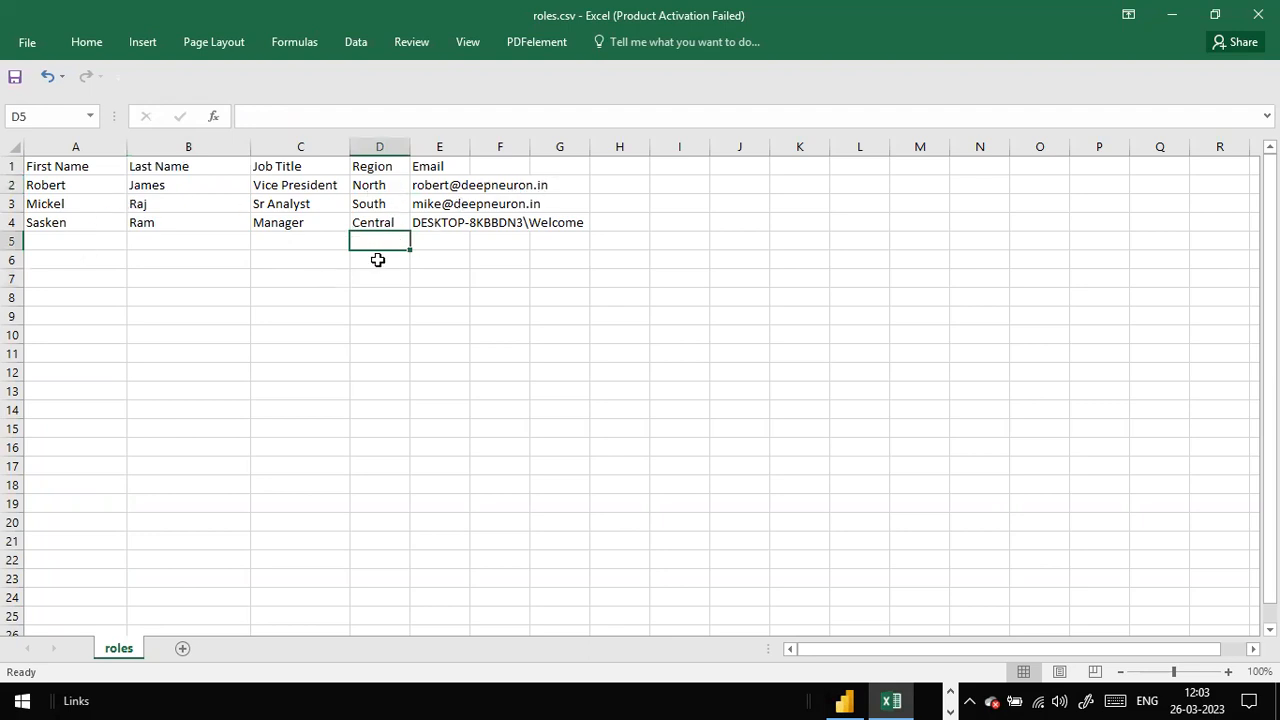
{"action": "key", "text": "alt+Tab"}
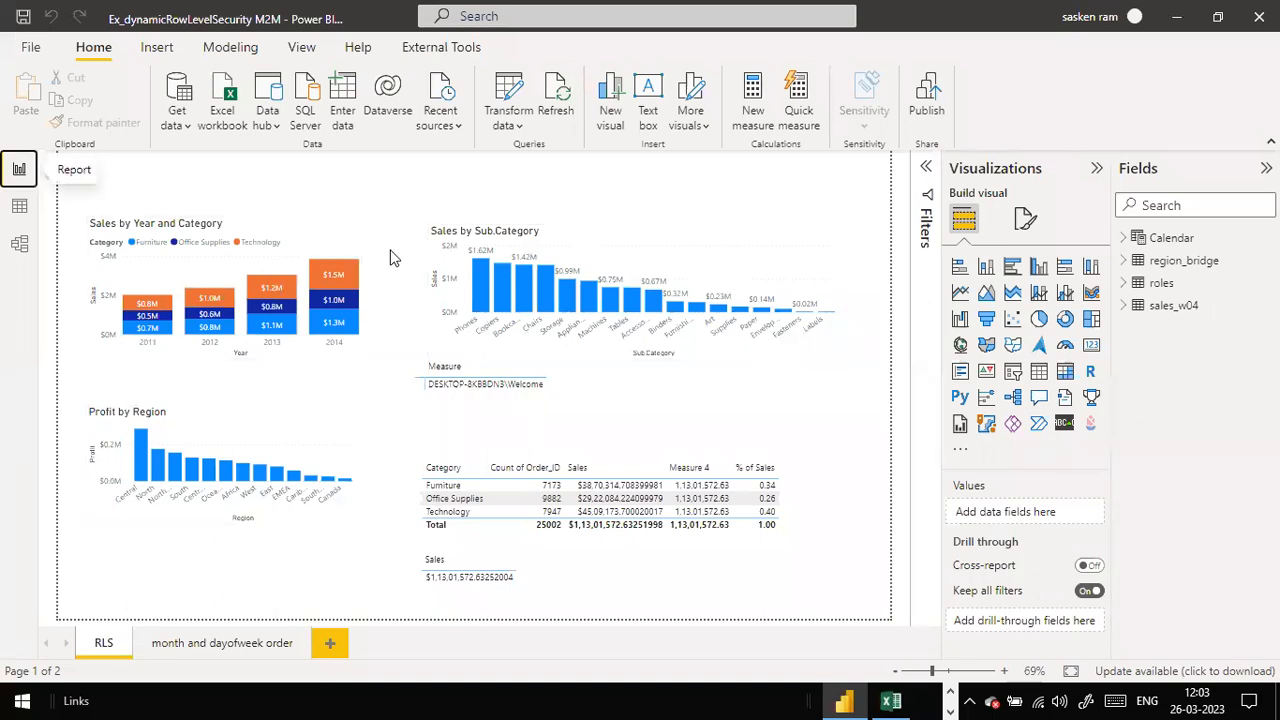
Step: Save the Power BI Desktop report, recheck Model and Report views, then switch to the slide show
{"action": "key", "text": "alt+Tab"}
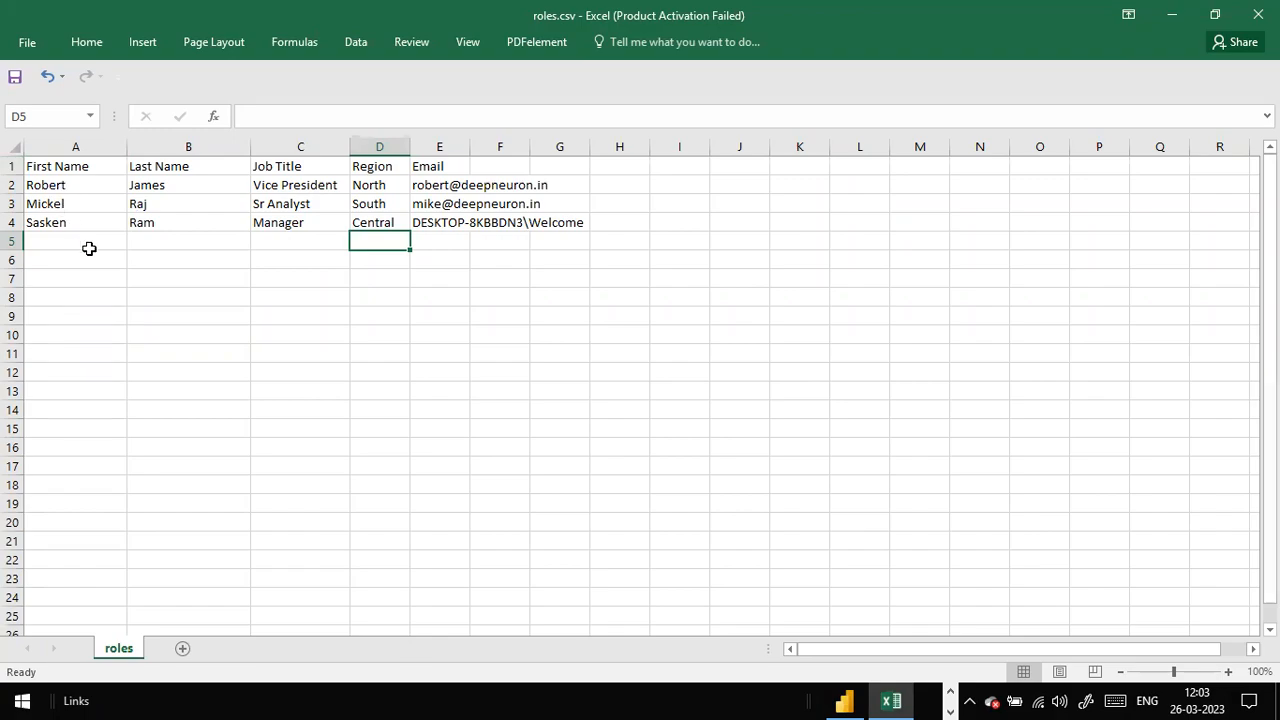
{"action": "key", "text": "alt+Tab"}
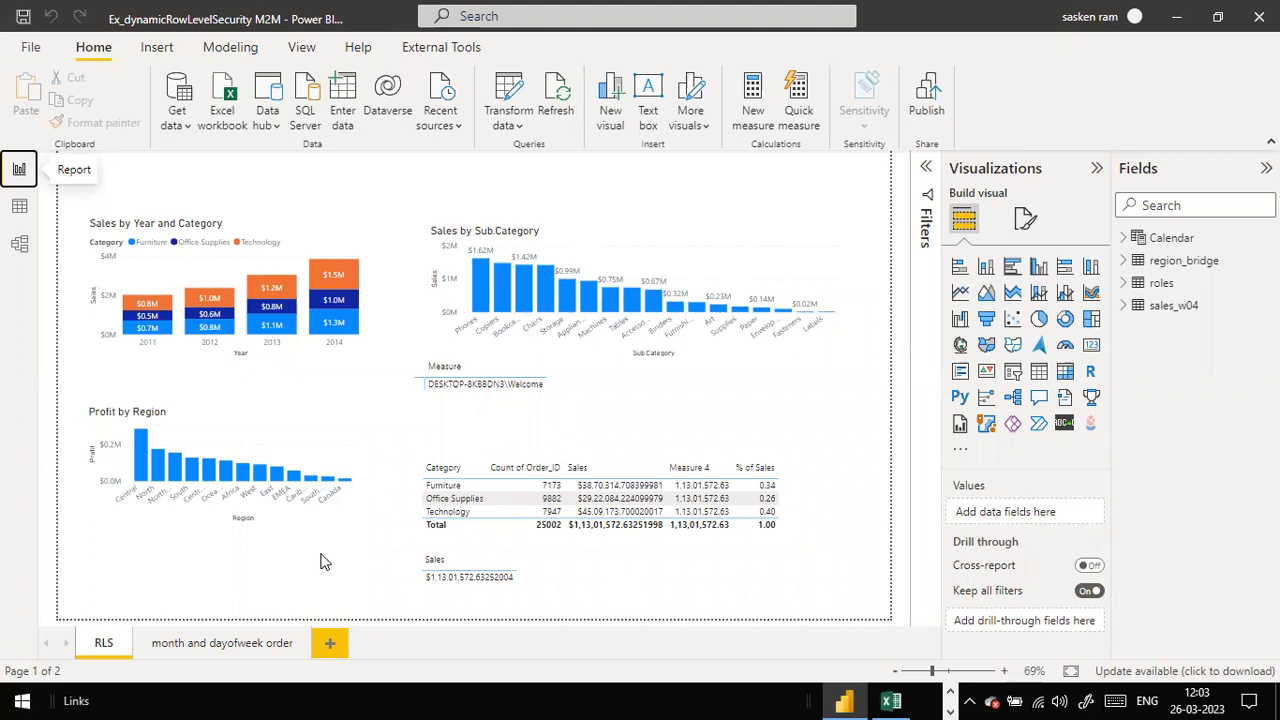
{"action": "left_click", "coordinate": [24, 17]}
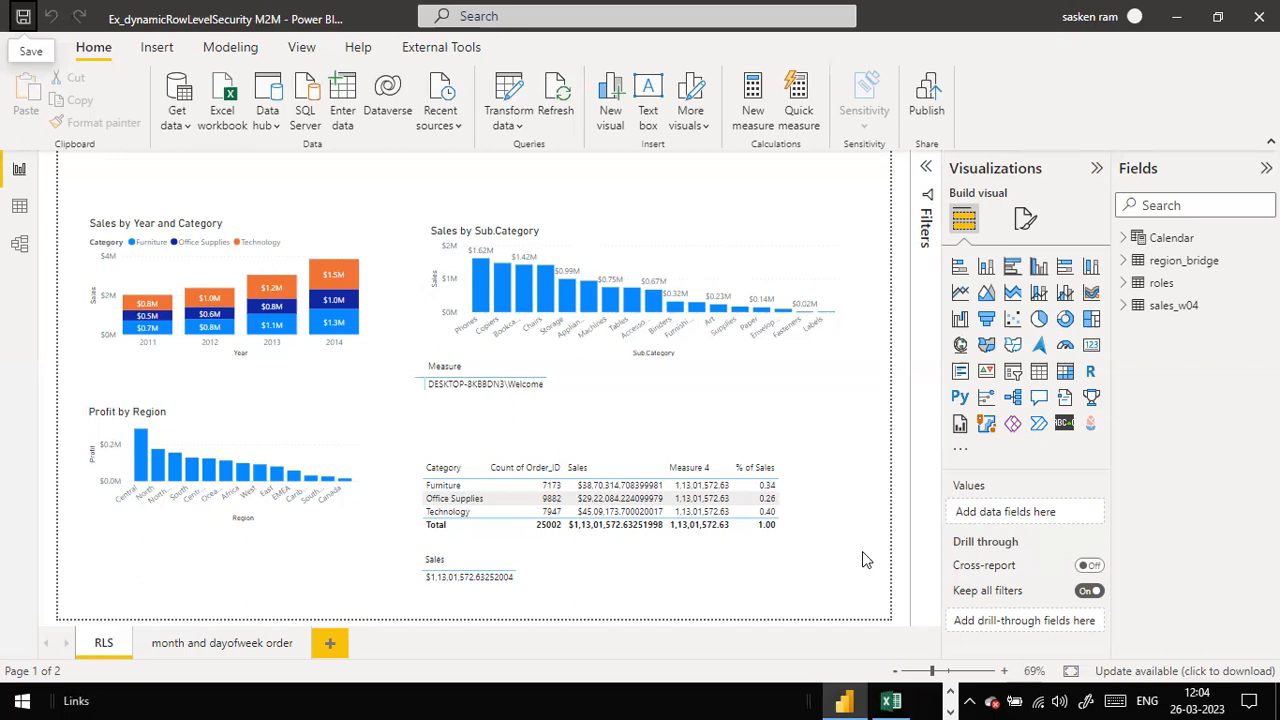
{"action": "left_click", "coordinate": [19, 247]}
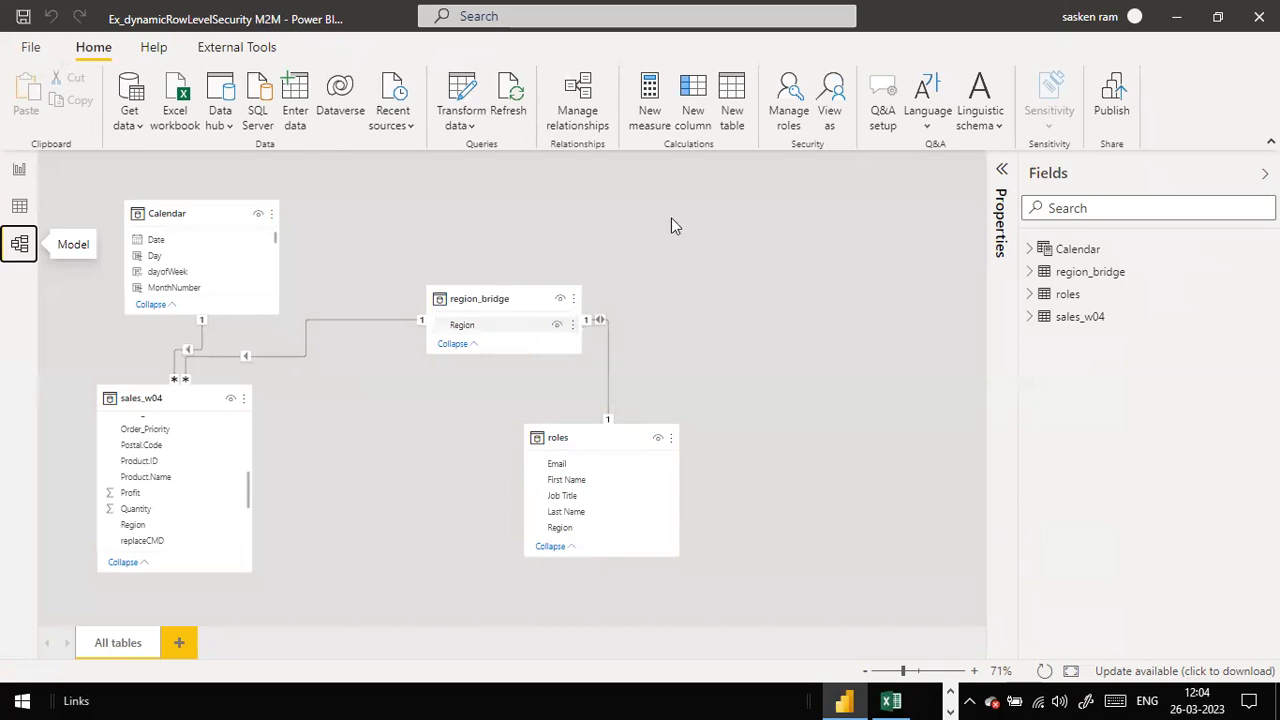
{"action": "left_click", "coordinate": [18, 171]}
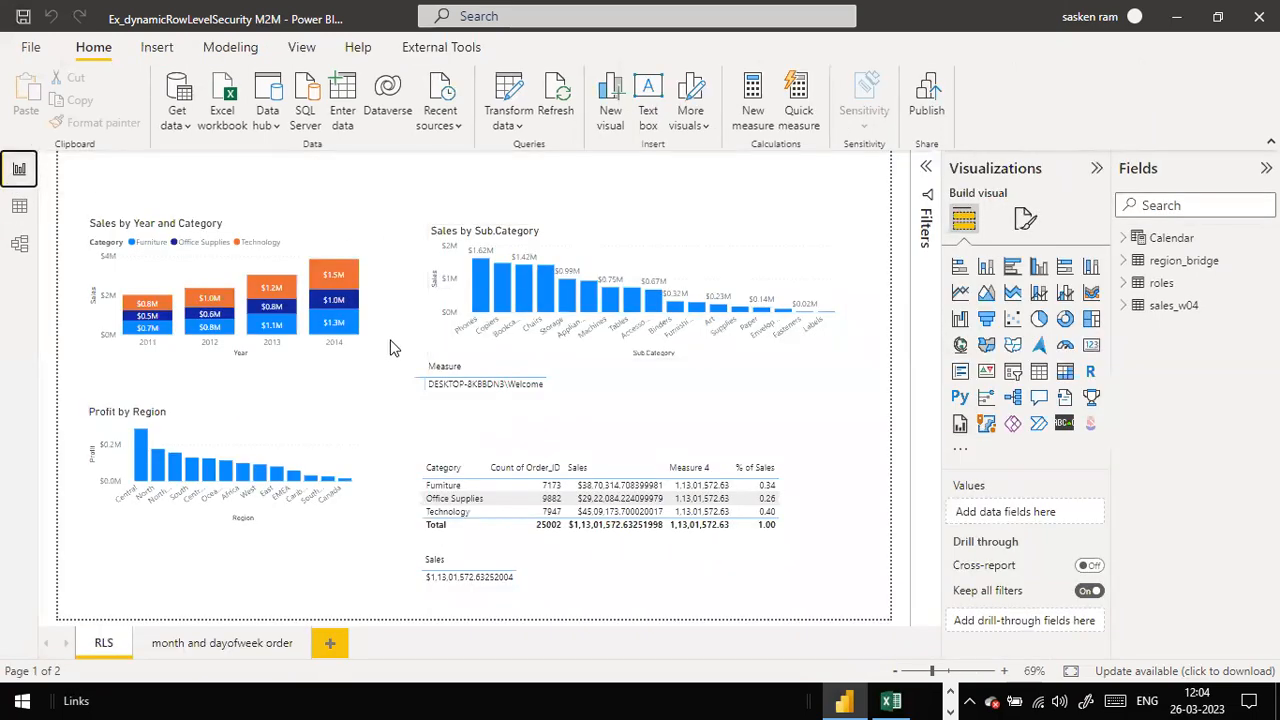
{"action": "key", "text": "alt+Tab"}
{"action": "key", "text": "alt+Tab"}
{"action": "key", "text": "alt+Tab"}
{"action": "key", "text": "alt+Tab"}
{"action": "key", "text": "alt+Tab"}
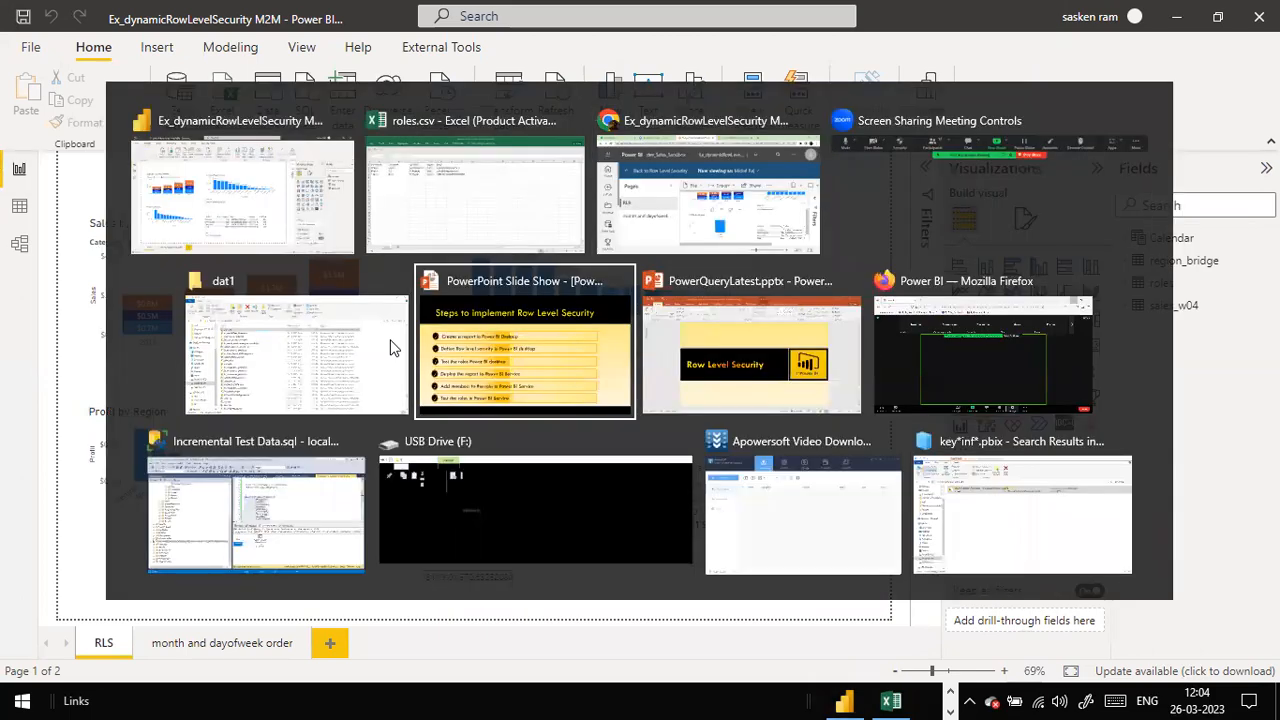
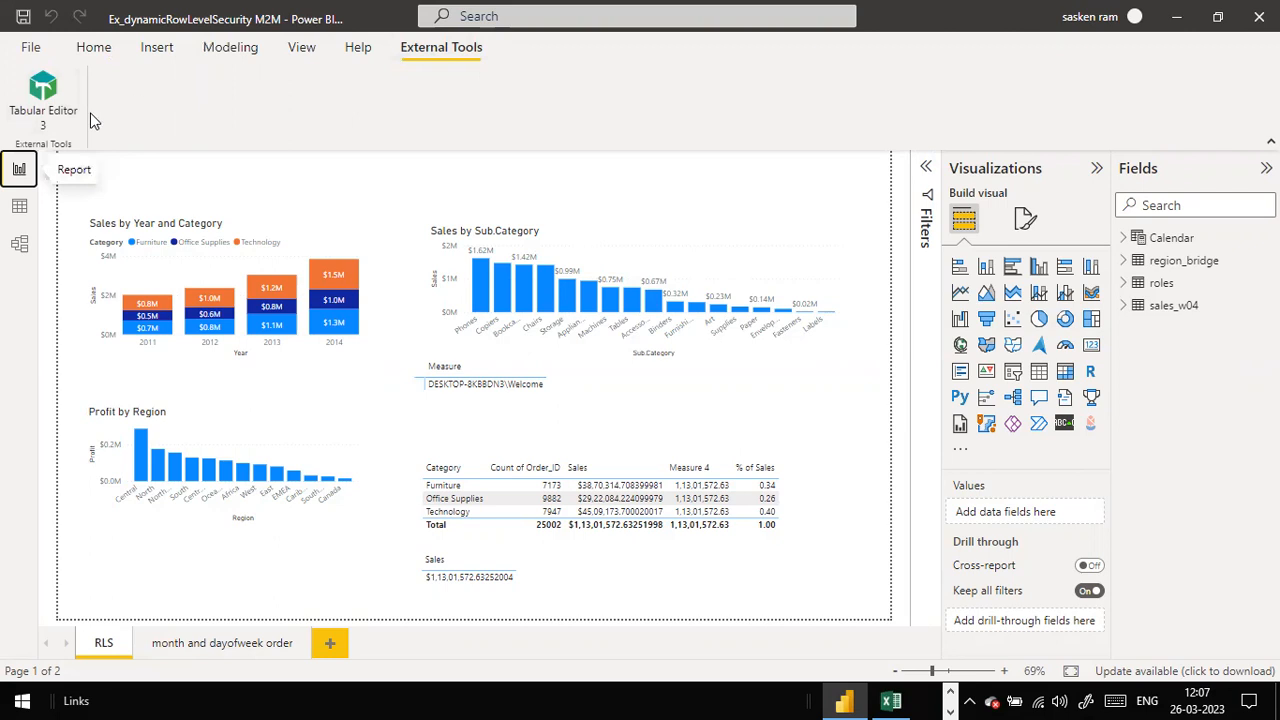
Step: Launch Tabular Editor 3 from External Tools on the Ex_dynamicRowLevelSecurity M2M model
{"action": "left_click", "coordinate": [38, 102]}
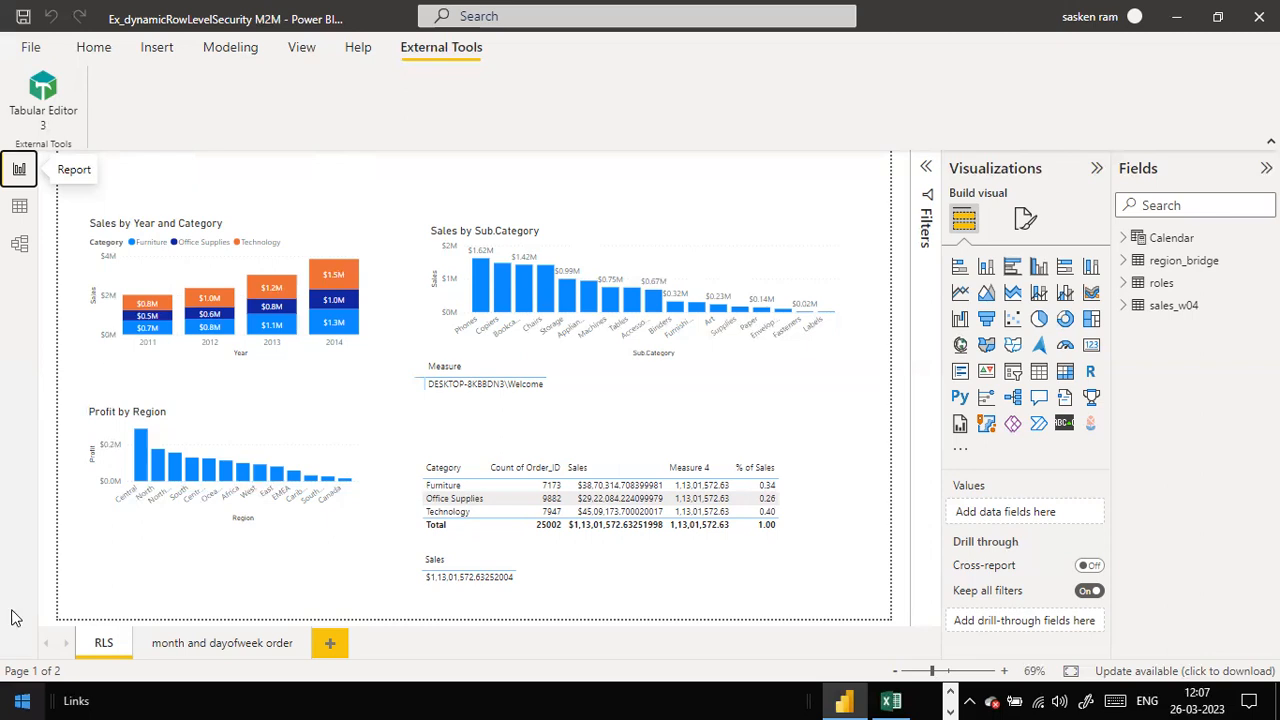
{"action": "left_click", "coordinate": [42, 95]}
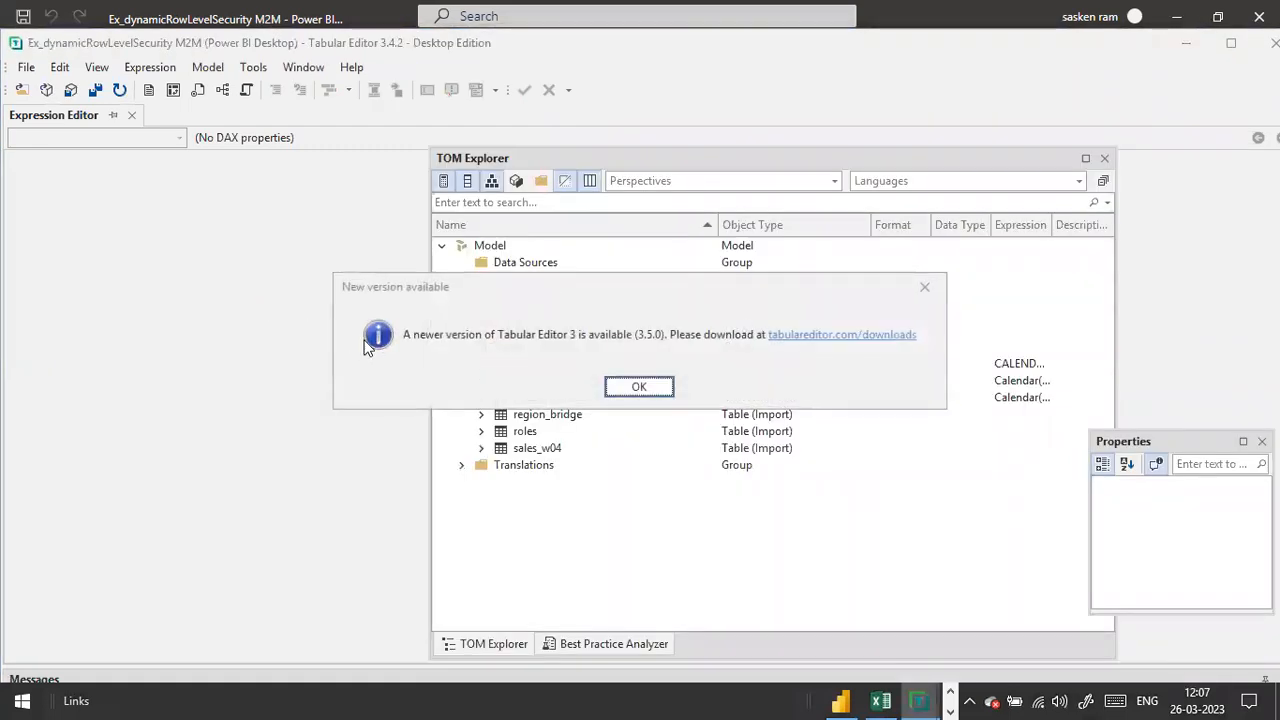
Step: Dismiss the update notice, maximize TOM Explorer, and switch back to Power BI Desktop
{"action": "left_click", "coordinate": [924, 286]}
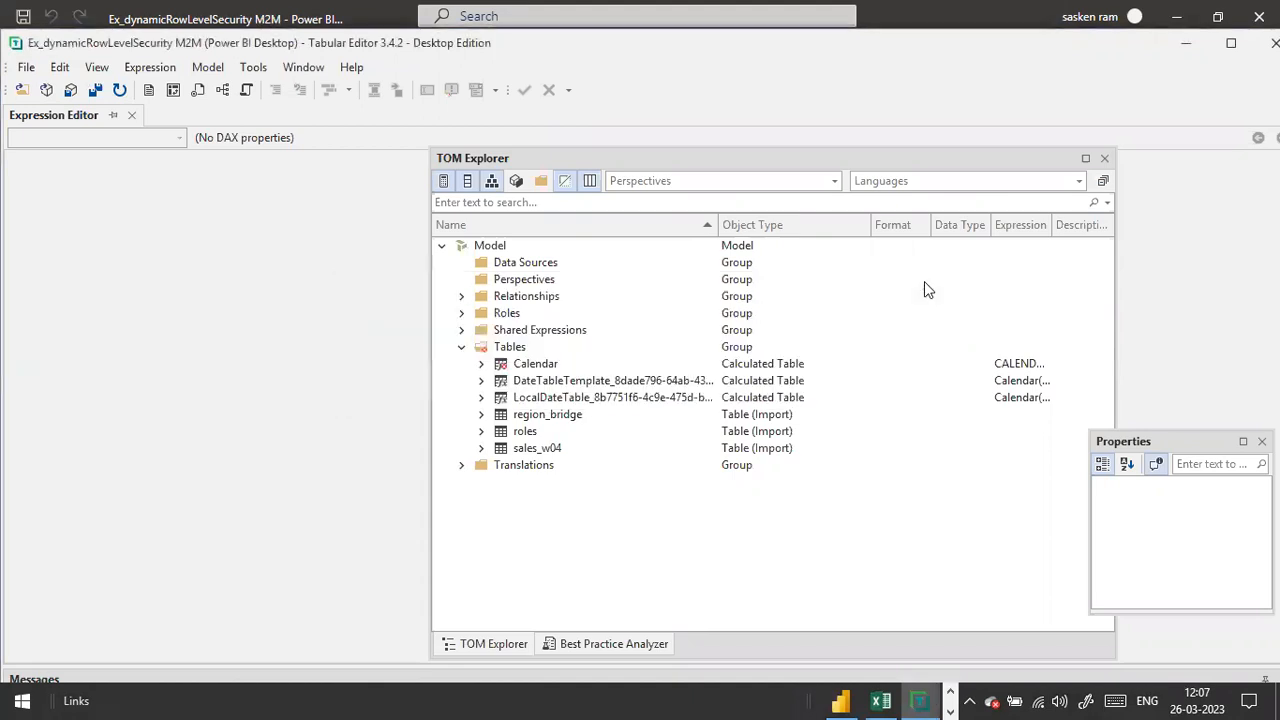
{"action": "left_click", "coordinate": [1086, 156]}
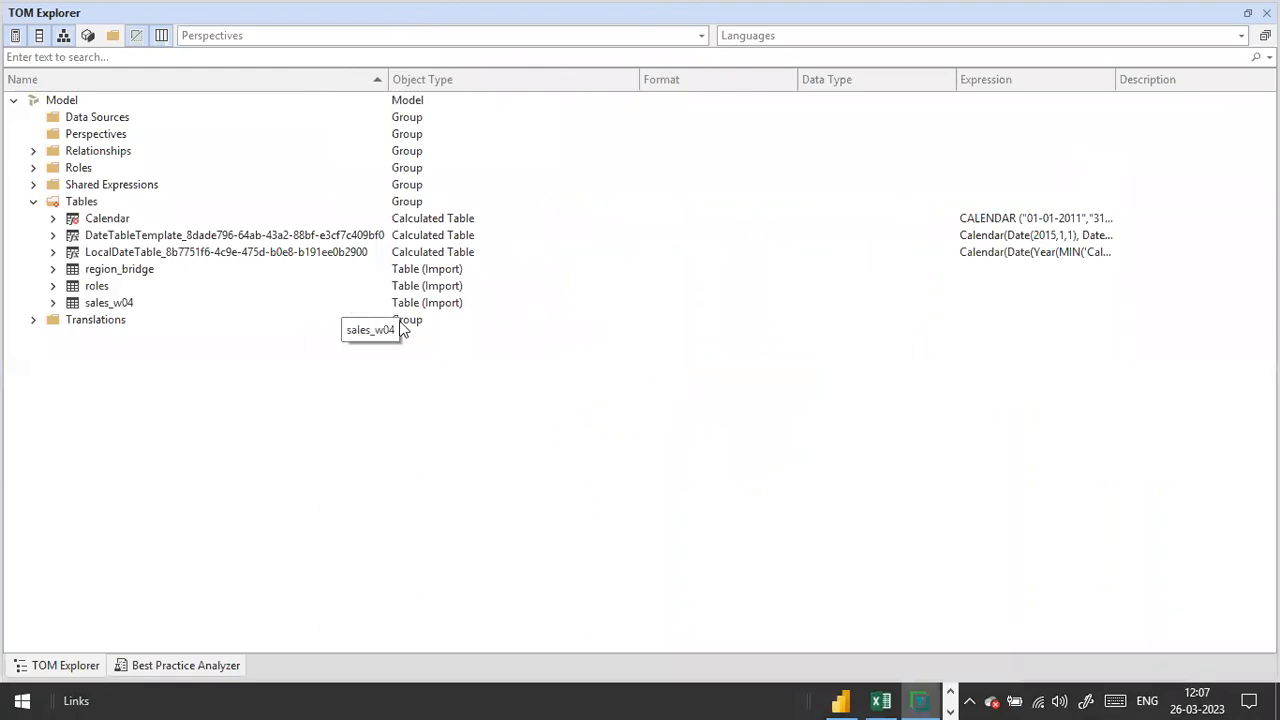
{"action": "key", "text": "alt+Tab"}
{"action": "key", "text": "alt+Tab"}
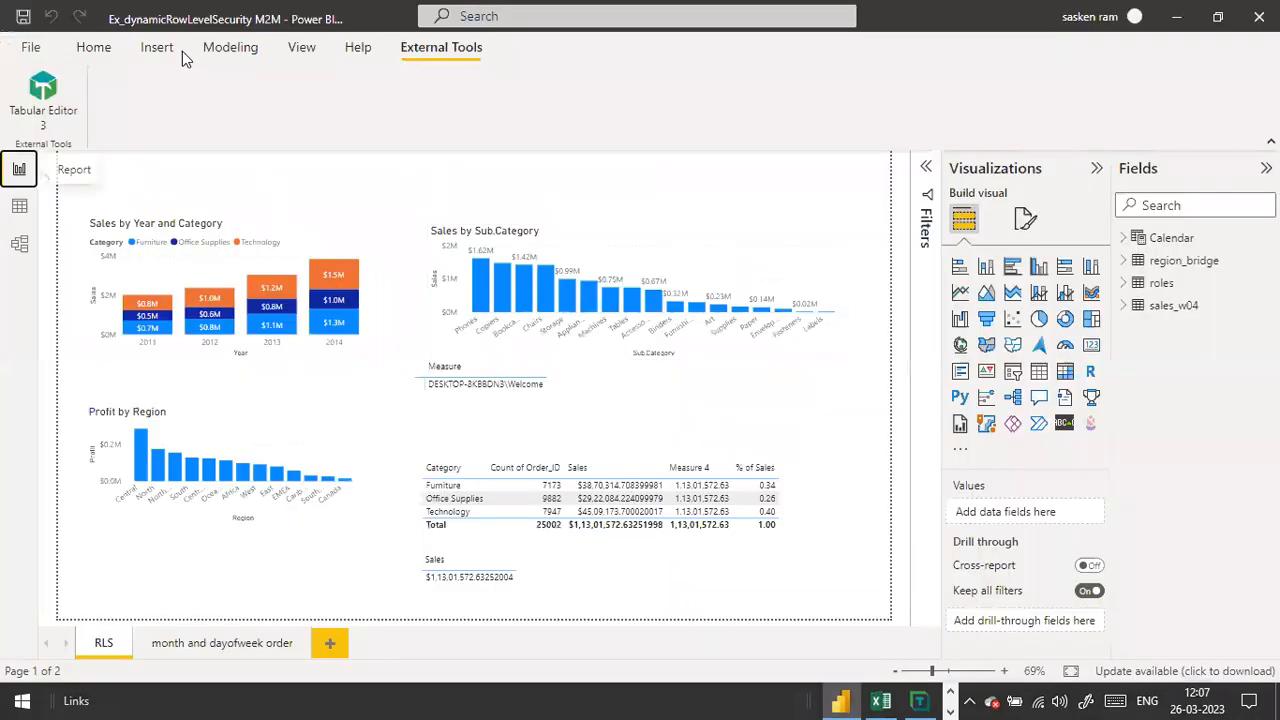
Step: In Modeling > Manage roles, create and save a new role named 'Obj level Security'
{"action": "left_click", "coordinate": [88, 47]}
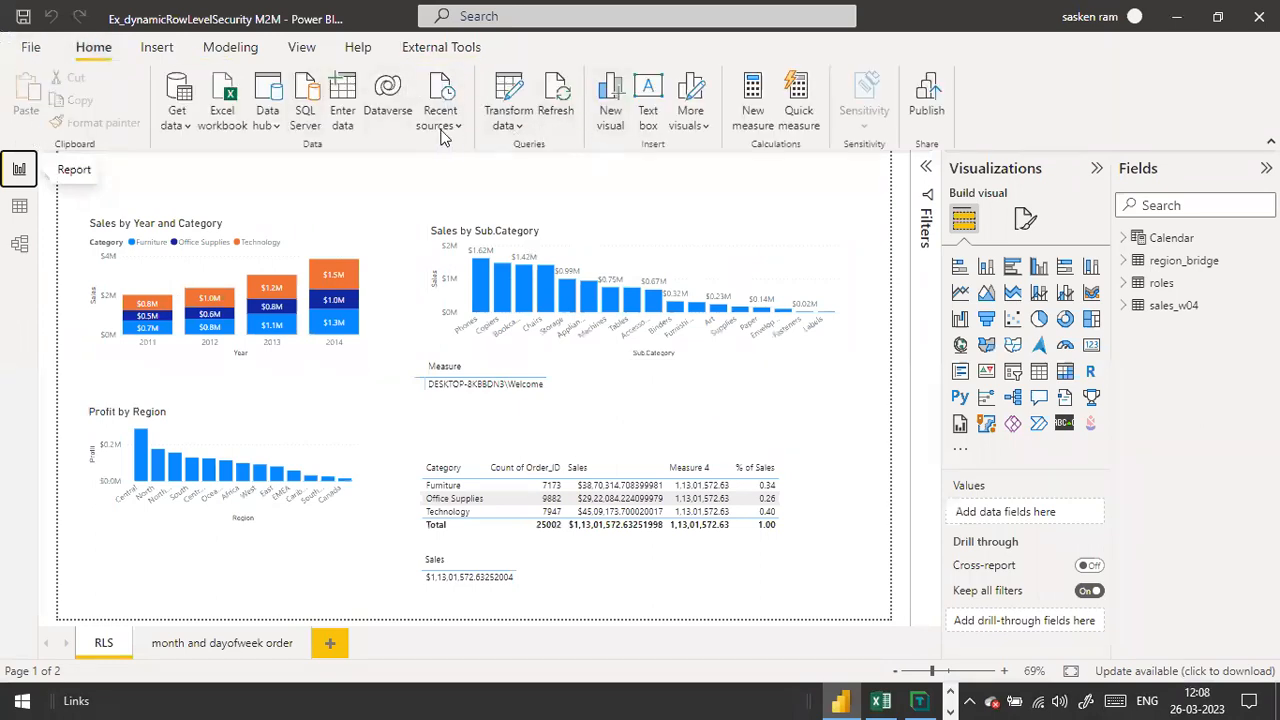
{"action": "left_click", "coordinate": [231, 52]}
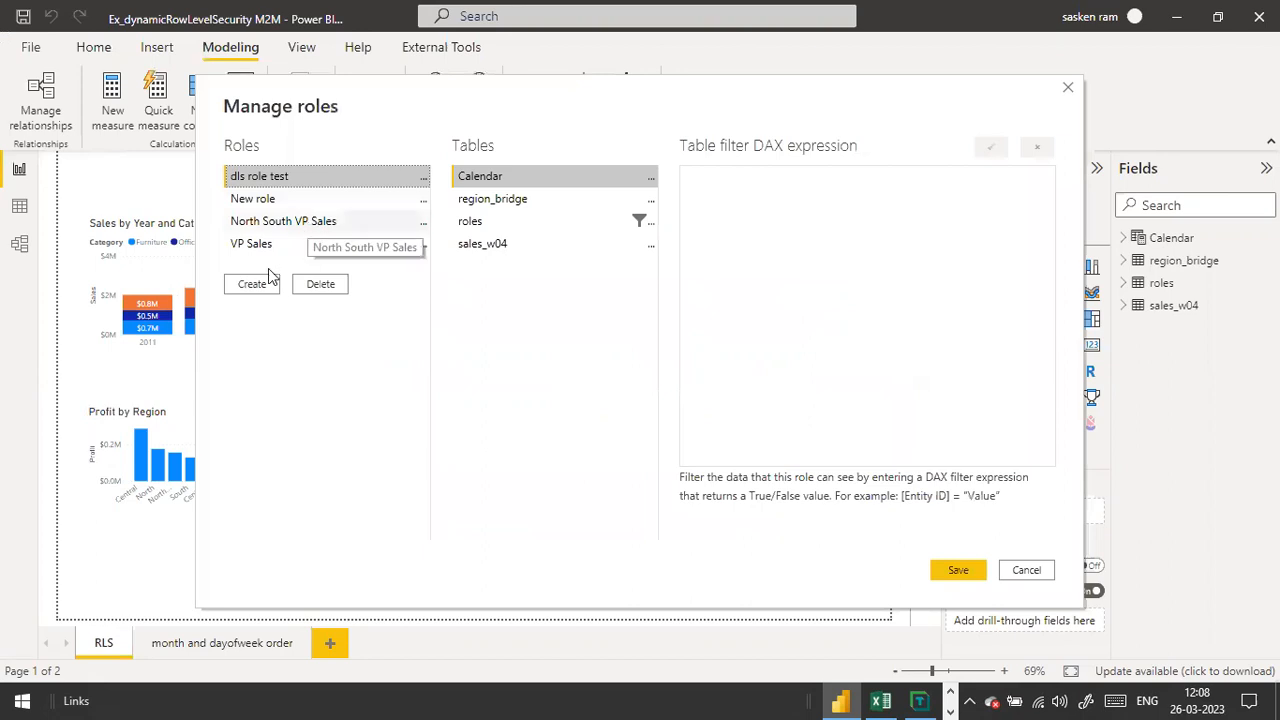
{"action": "left_click", "coordinate": [258, 200]}
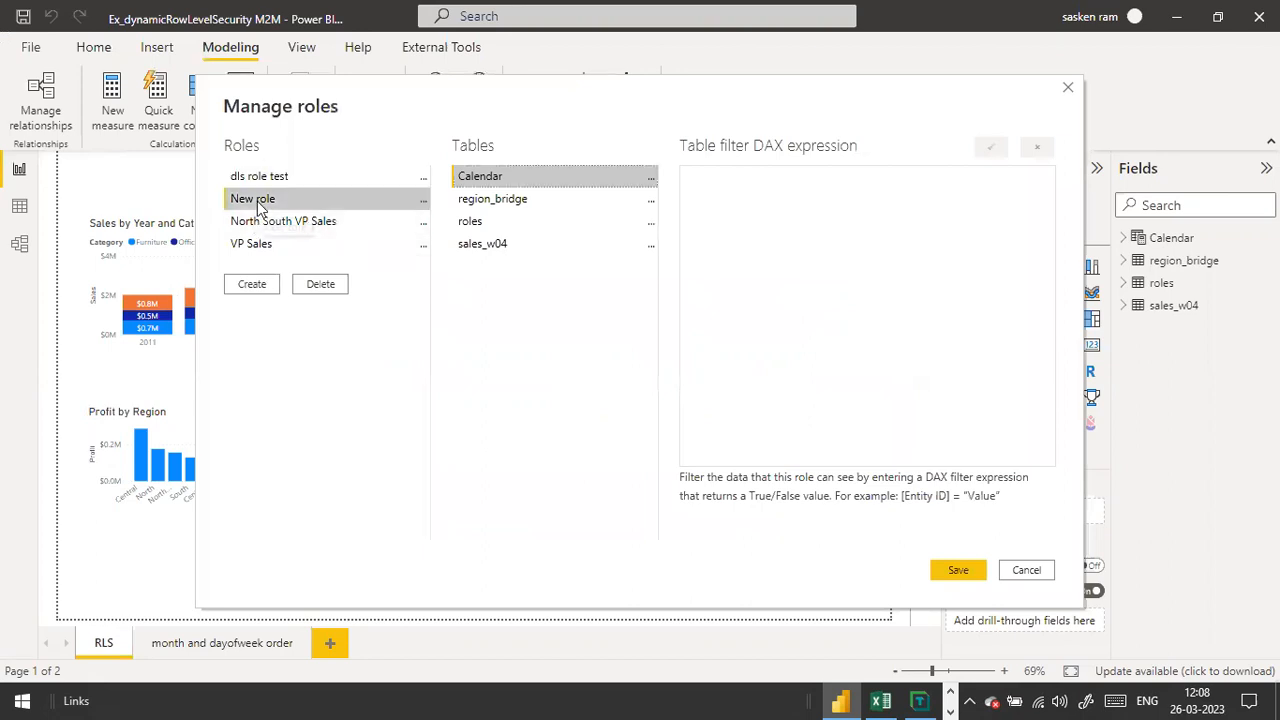
{"action": "left_click", "coordinate": [253, 287]}
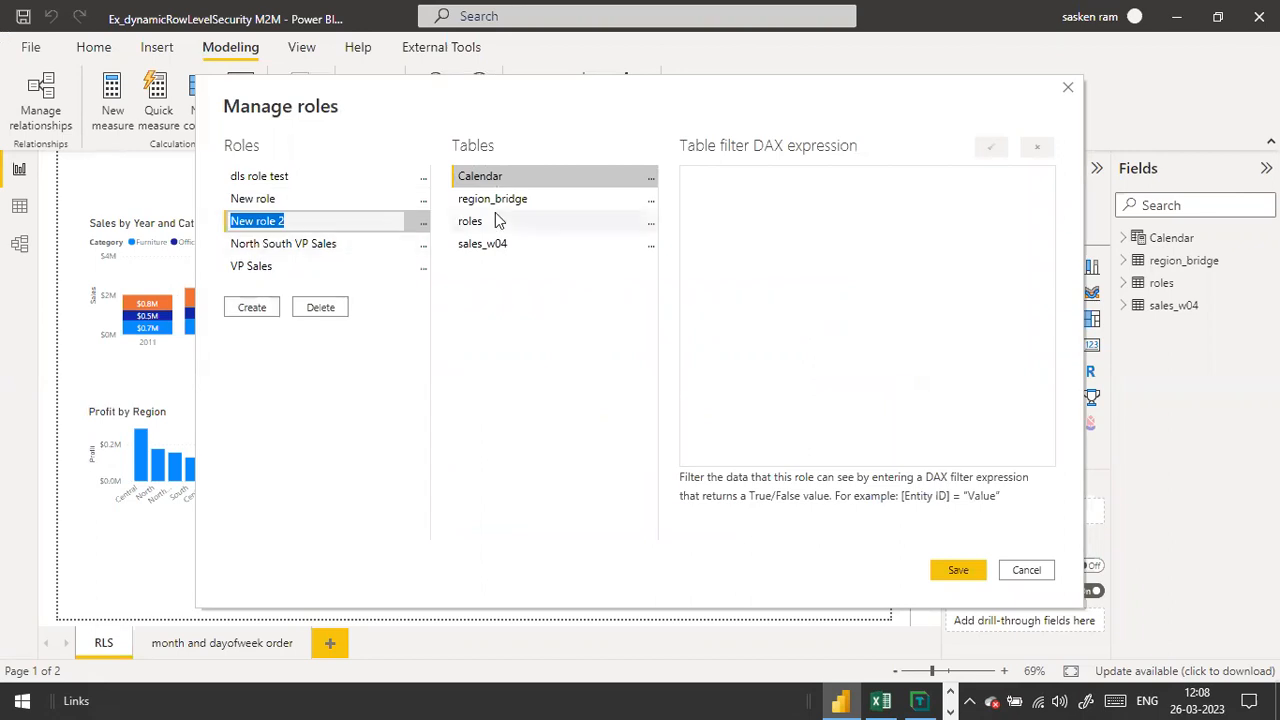
{"action": "type", "text": "Obj lve"}
{"action": "key", "text": "BackSpace"}
{"action": "key", "text": "BackSpace"}
{"action": "type", "text": "evel Security"}
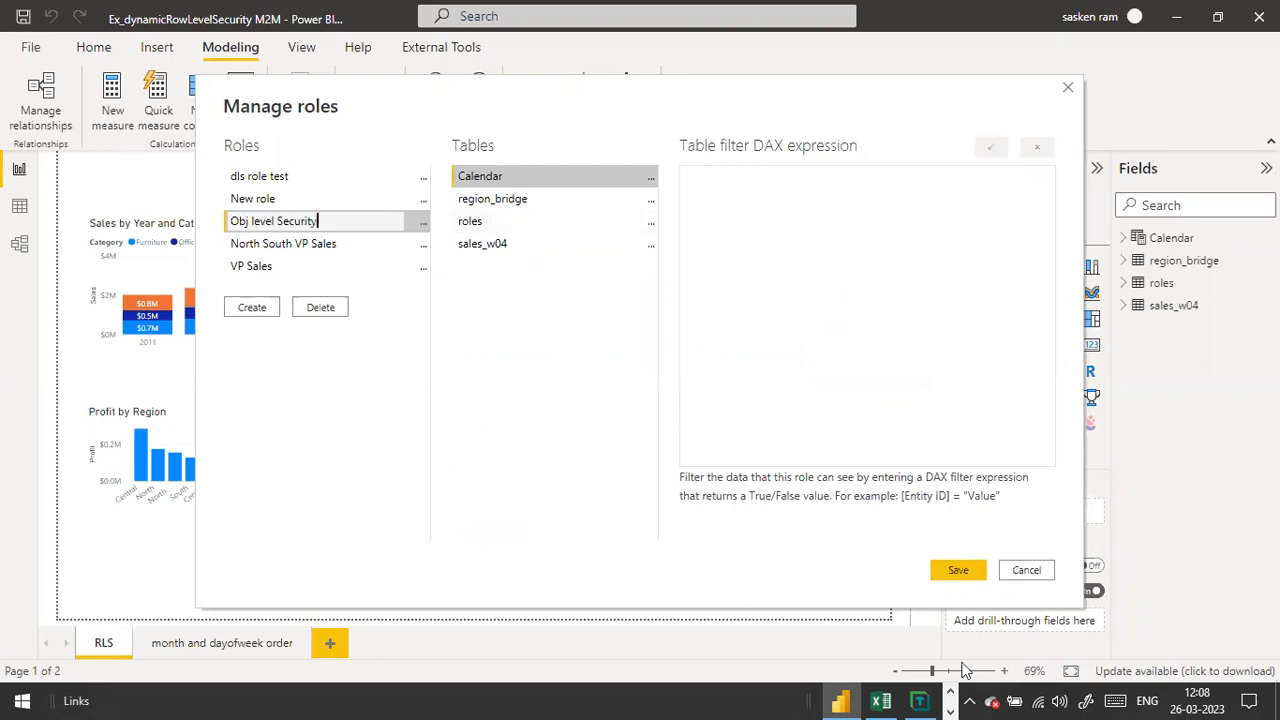
{"action": "left_click", "coordinate": [960, 572]}
{"action": "left_click", "coordinate": [962, 572]}
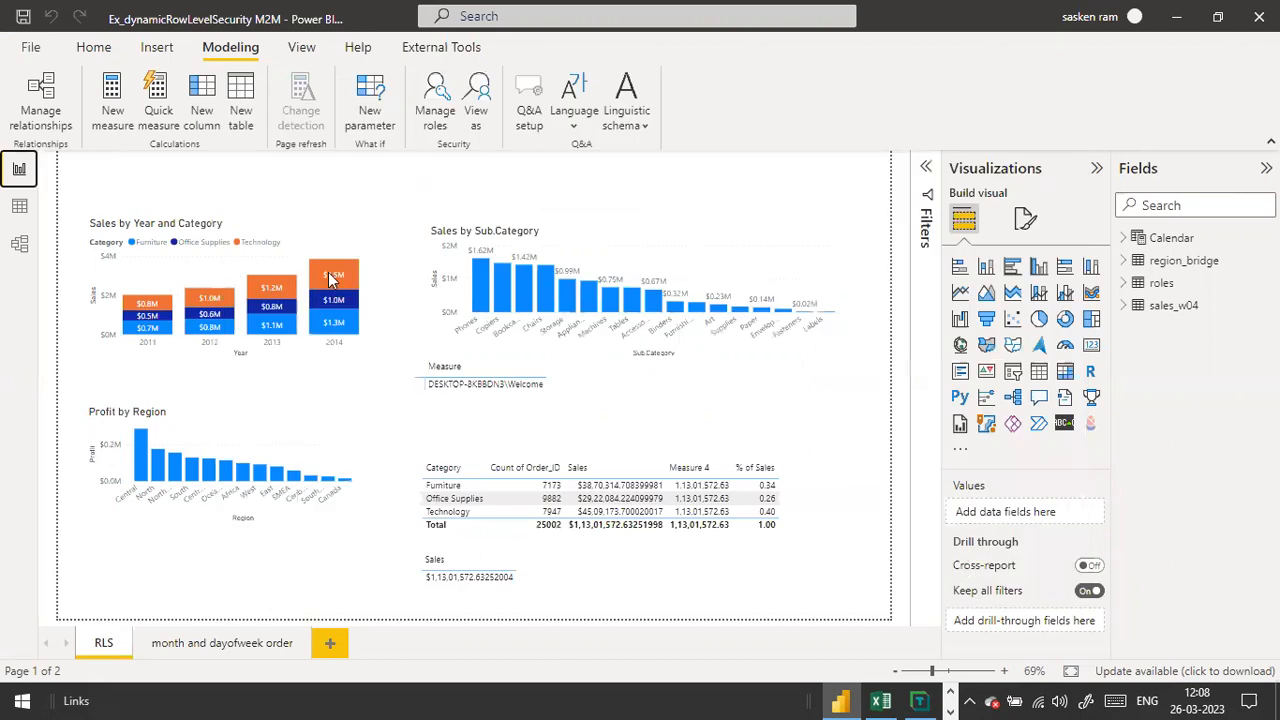
{"action": "key", "text": "alt+Tab"}
{"action": "key", "text": "alt+Tab"}
{"action": "key", "text": "alt+Tab"}
{"action": "key", "text": "alt+Tab"}
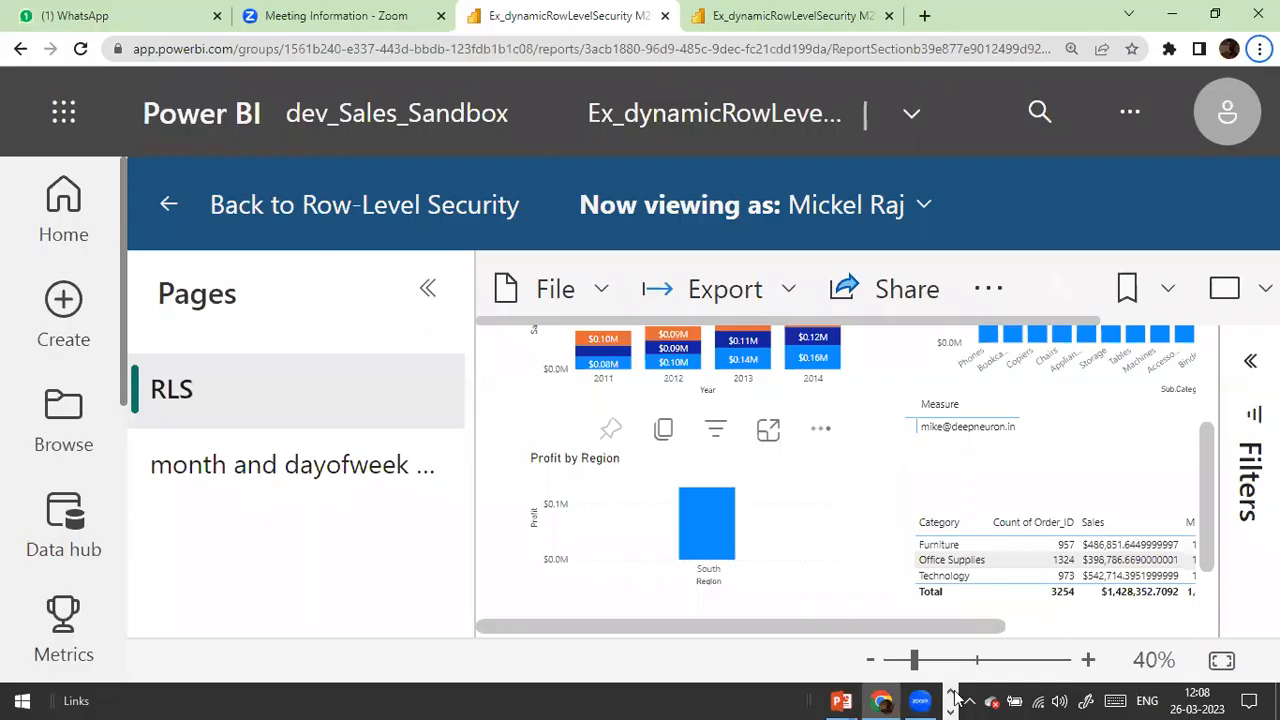
Step: Back in Tabular Editor, expand Roles and select the Obj level Security role
{"action": "left_click", "coordinate": [950, 710]}
{"action": "mouse_move", "coordinate": [923, 700]}
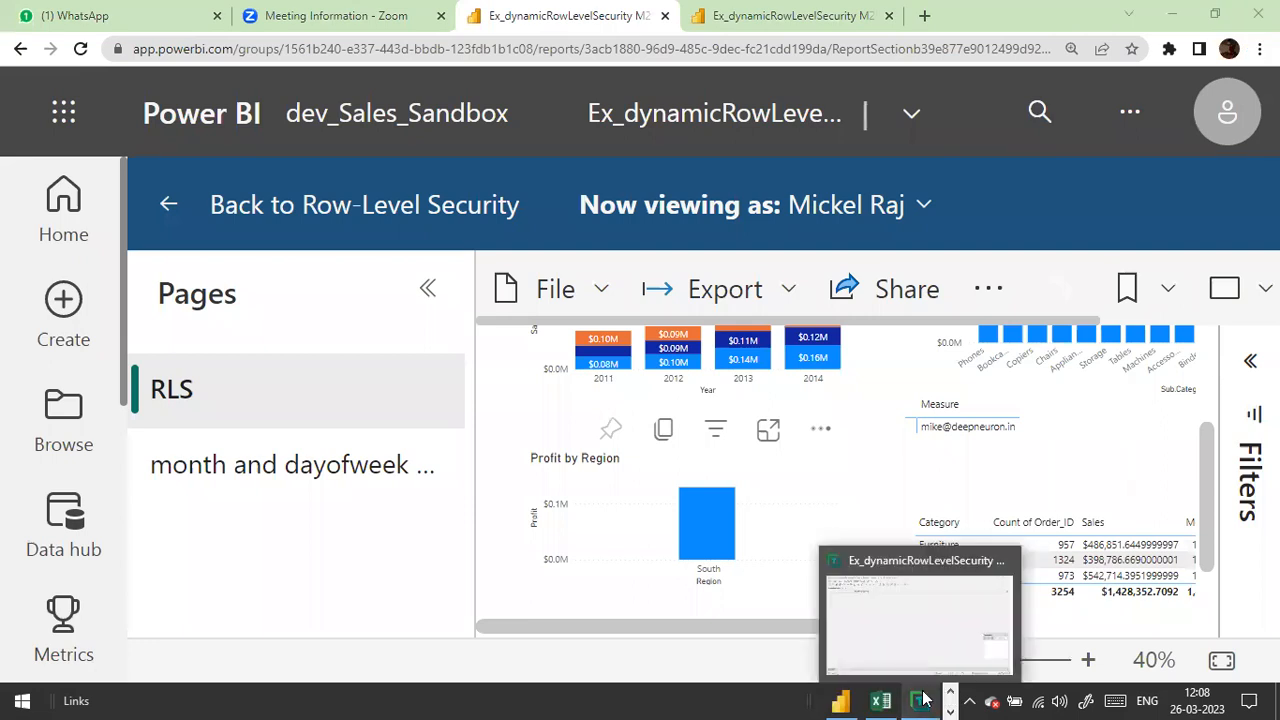
{"action": "left_click", "coordinate": [922, 658]}
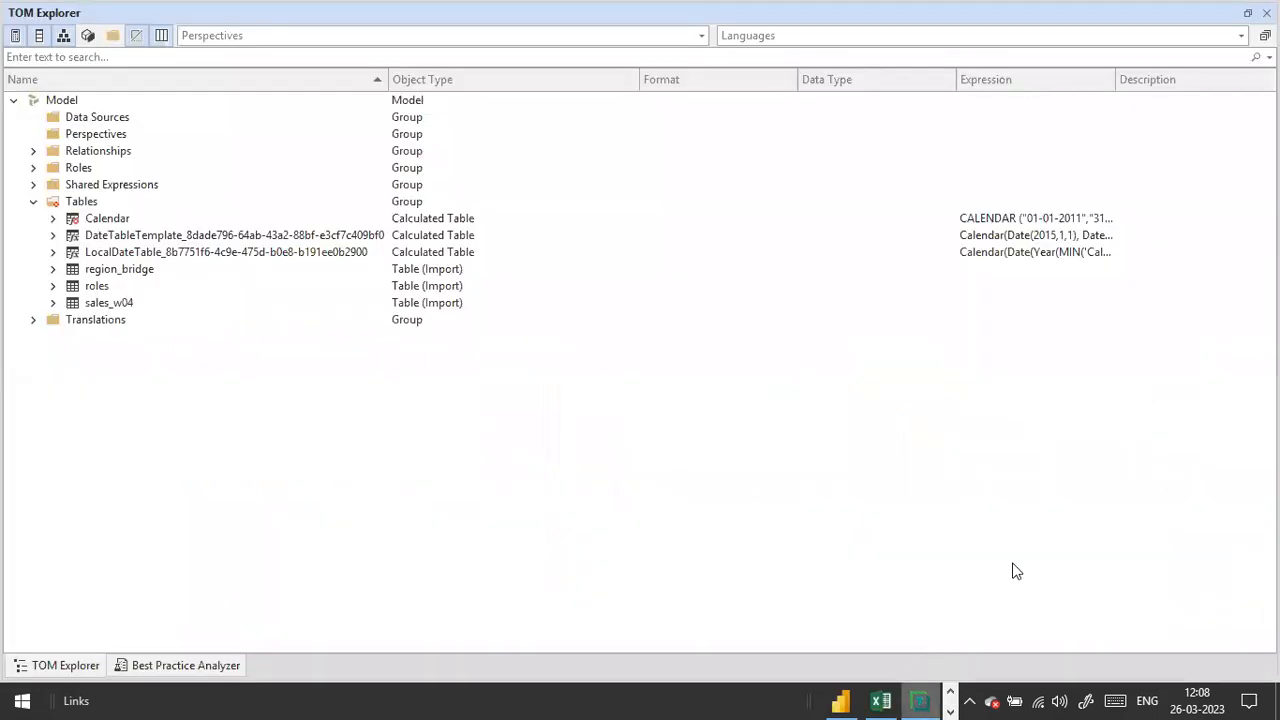
{"action": "left_click", "coordinate": [33, 169]}
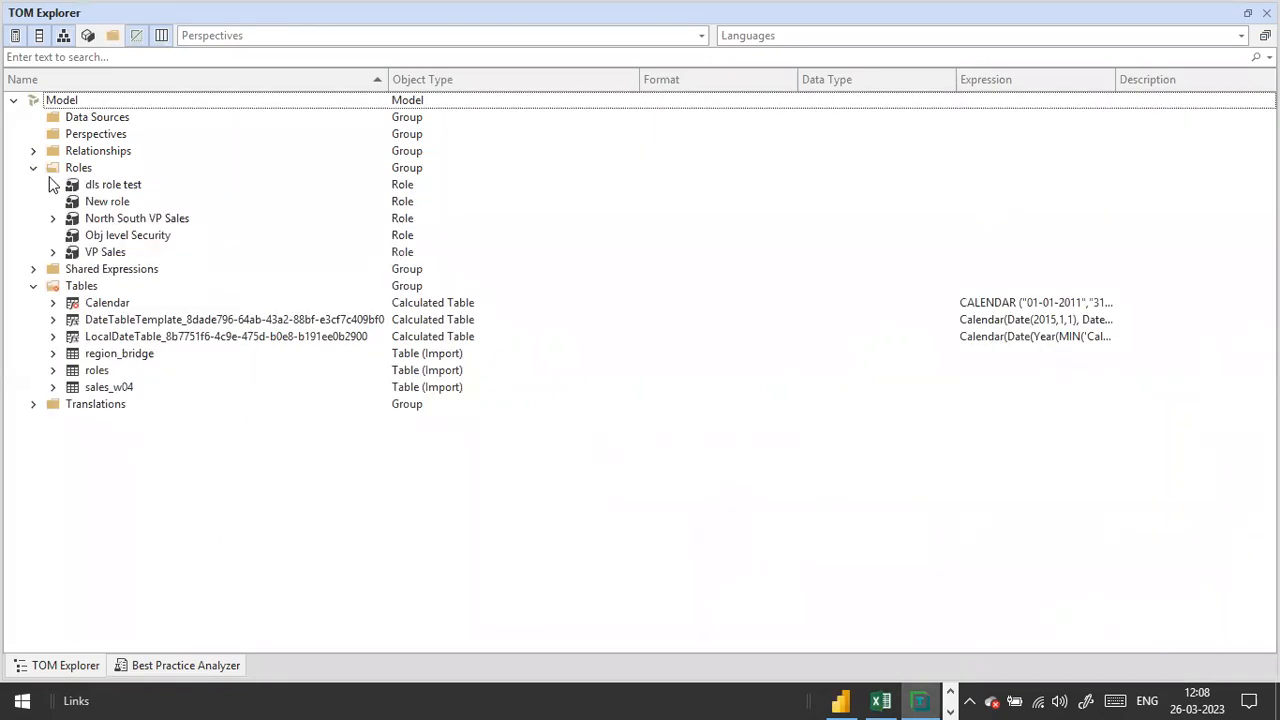
{"action": "left_click", "coordinate": [120, 238]}
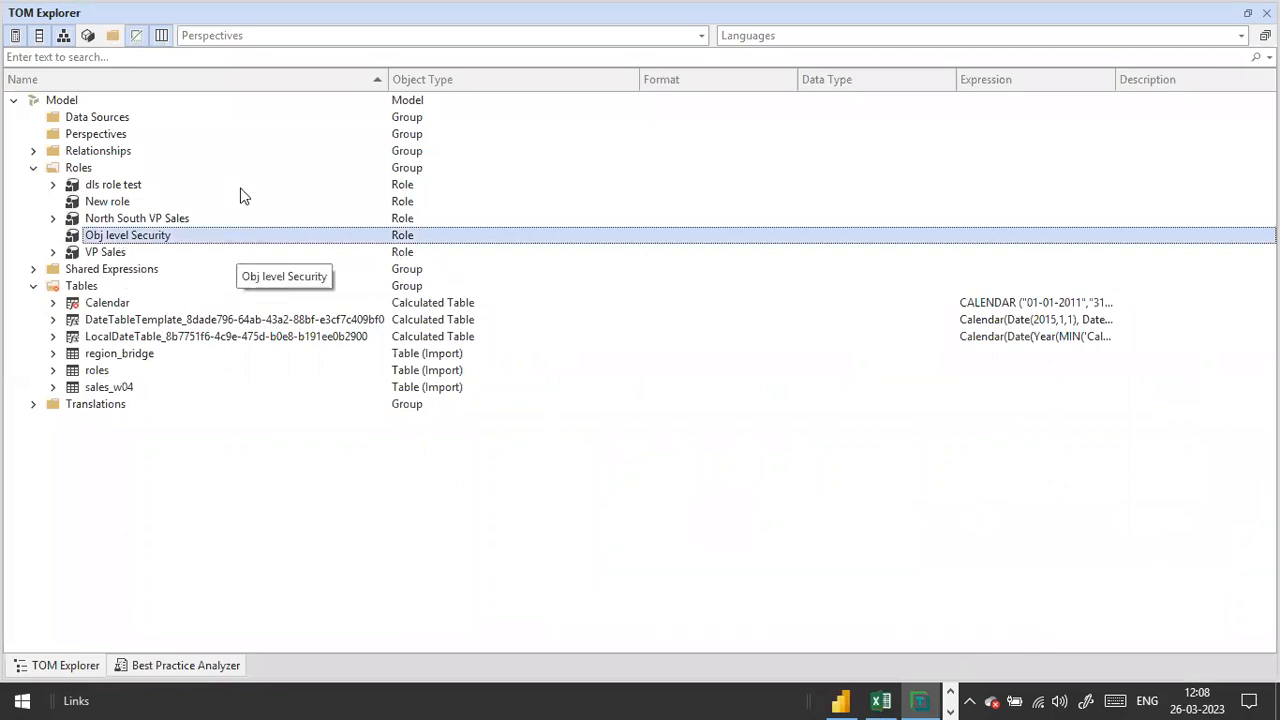
Step: Arrange TOM Explorer and Properties side by side and review the role's Table Permissions
{"action": "double_click", "coordinate": [215, 15]}
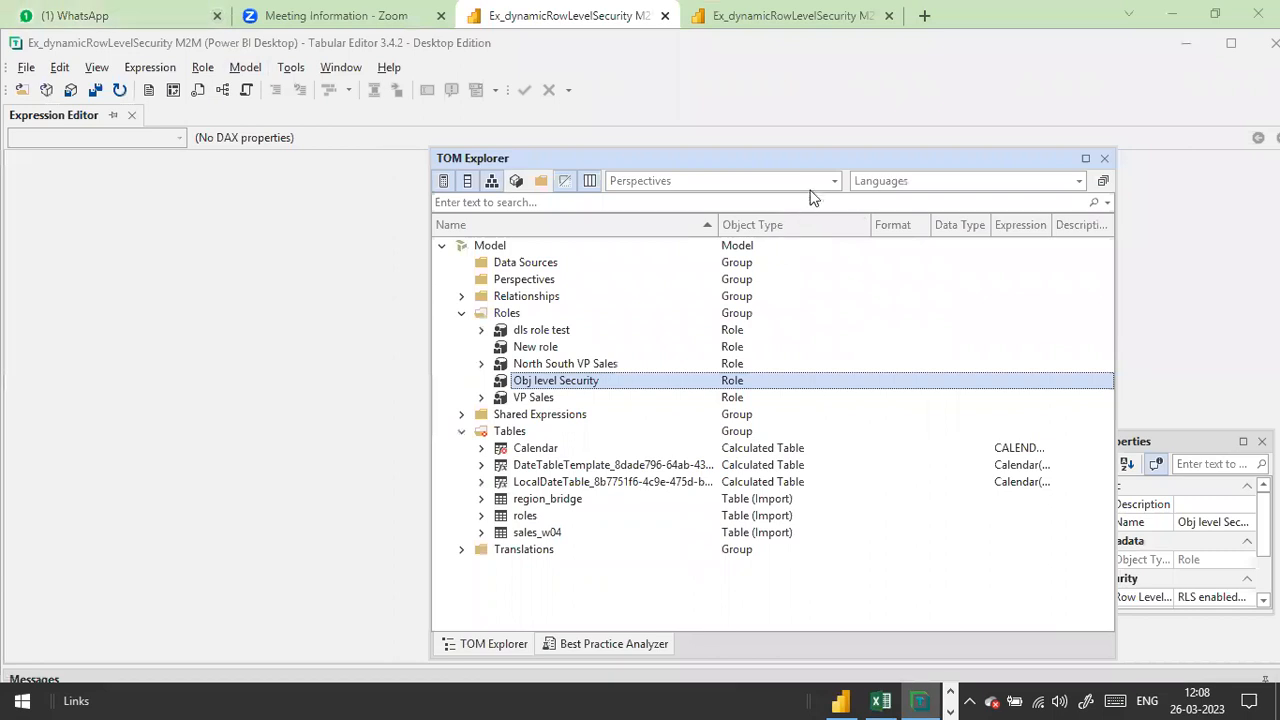
{"action": "left_click_drag", "start_coordinate": [802, 161], "coordinate": [417, 163]}
{"action": "left_click_drag", "start_coordinate": [1177, 437], "coordinate": [973, 246]}
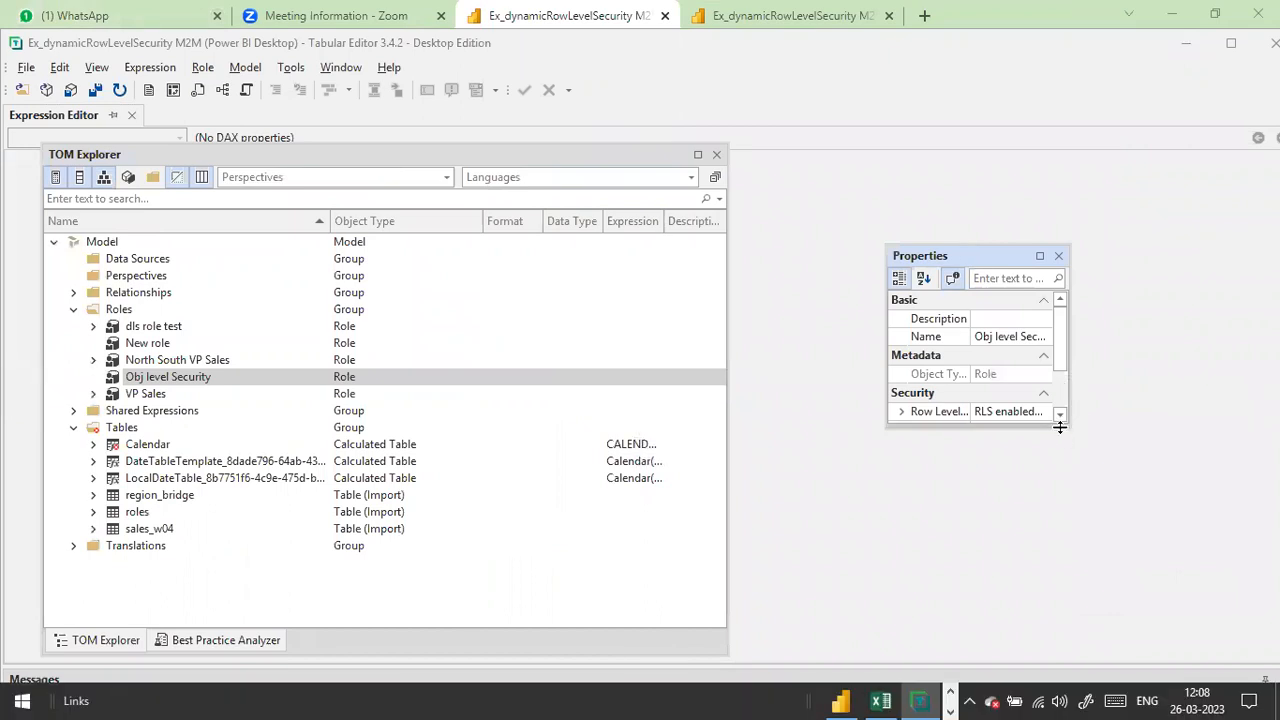
{"action": "left_click_drag", "start_coordinate": [1059, 358], "coordinate": [1076, 388]}
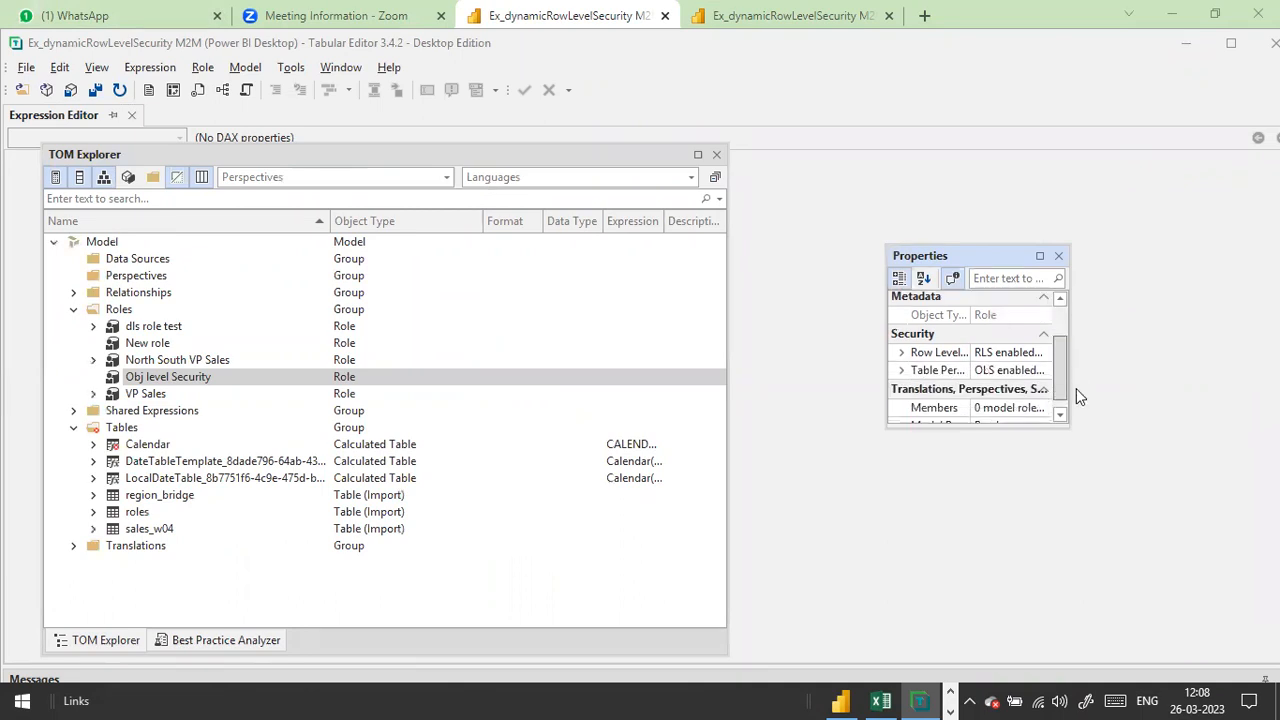
{"action": "left_click", "coordinate": [921, 372]}
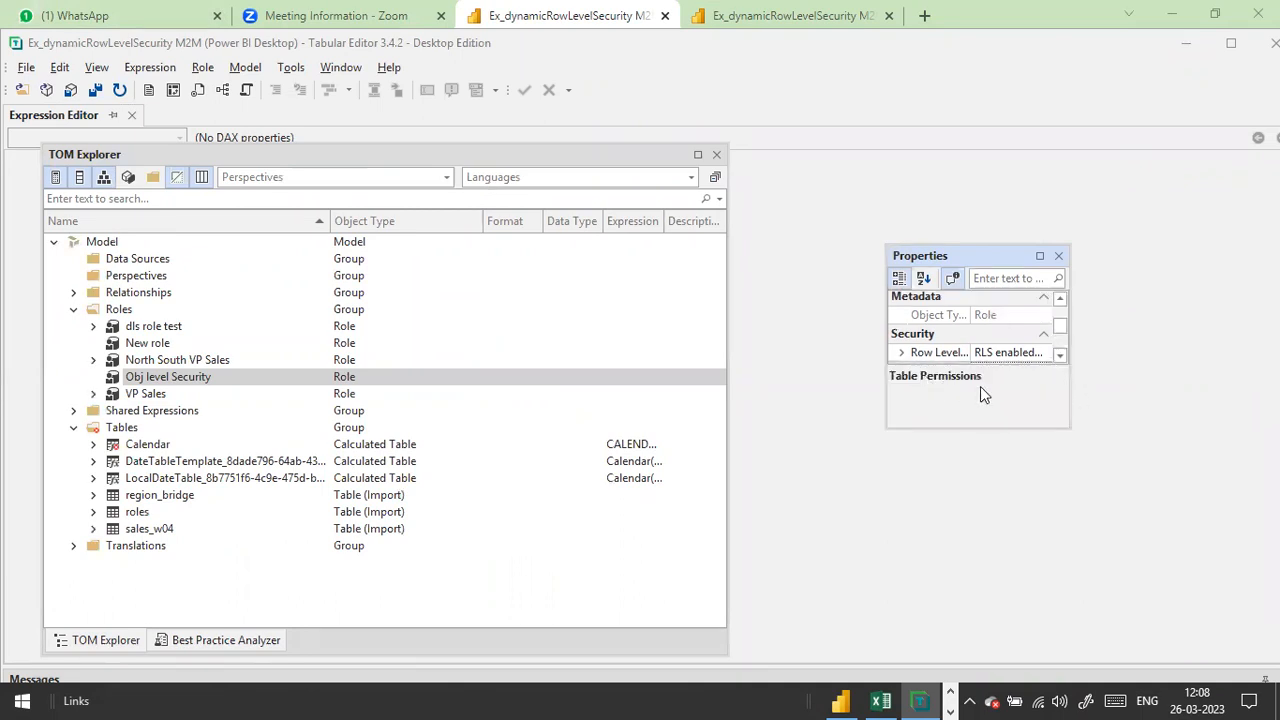
{"action": "left_click", "coordinate": [1045, 259]}
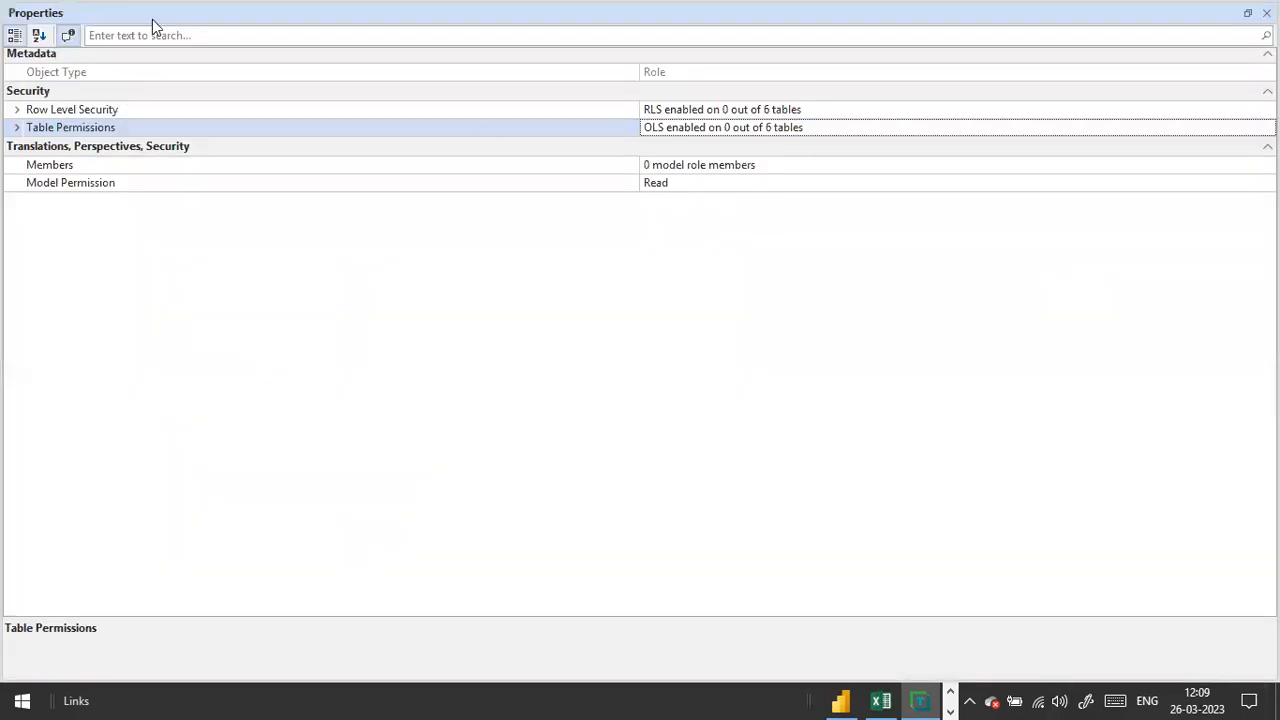
{"action": "double_click", "coordinate": [160, 20]}
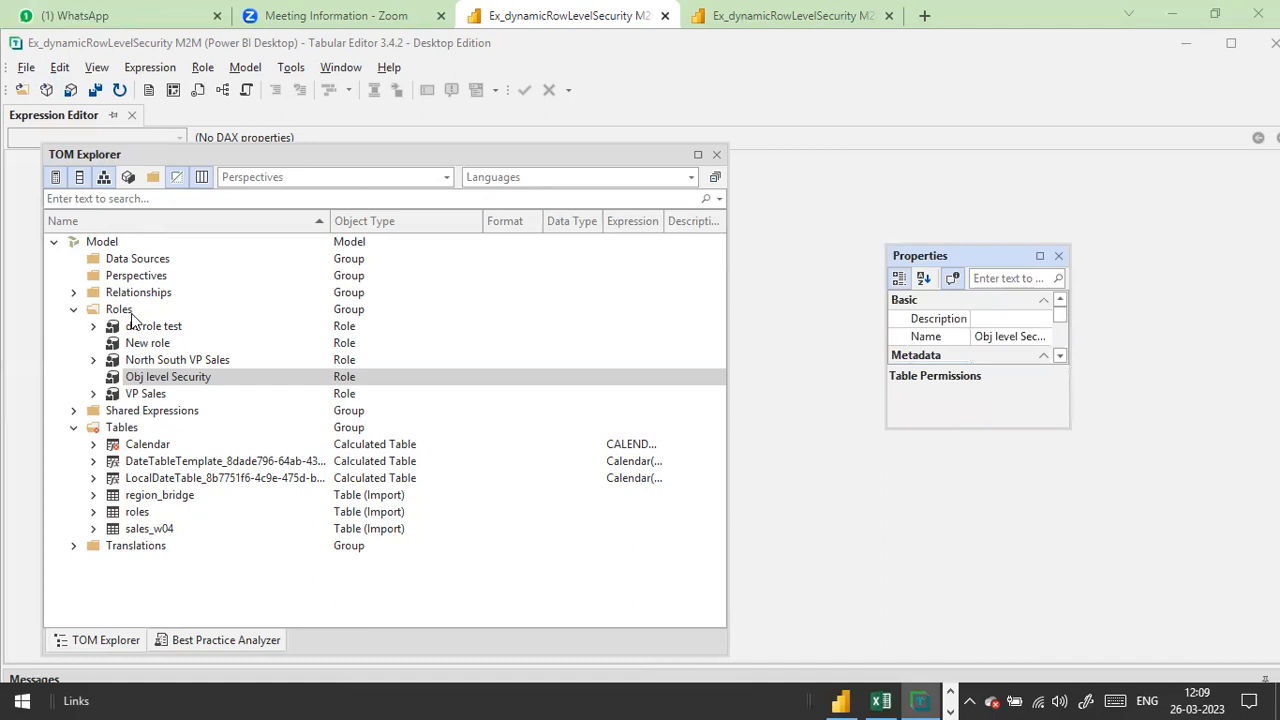
{"action": "left_click", "coordinate": [155, 383]}
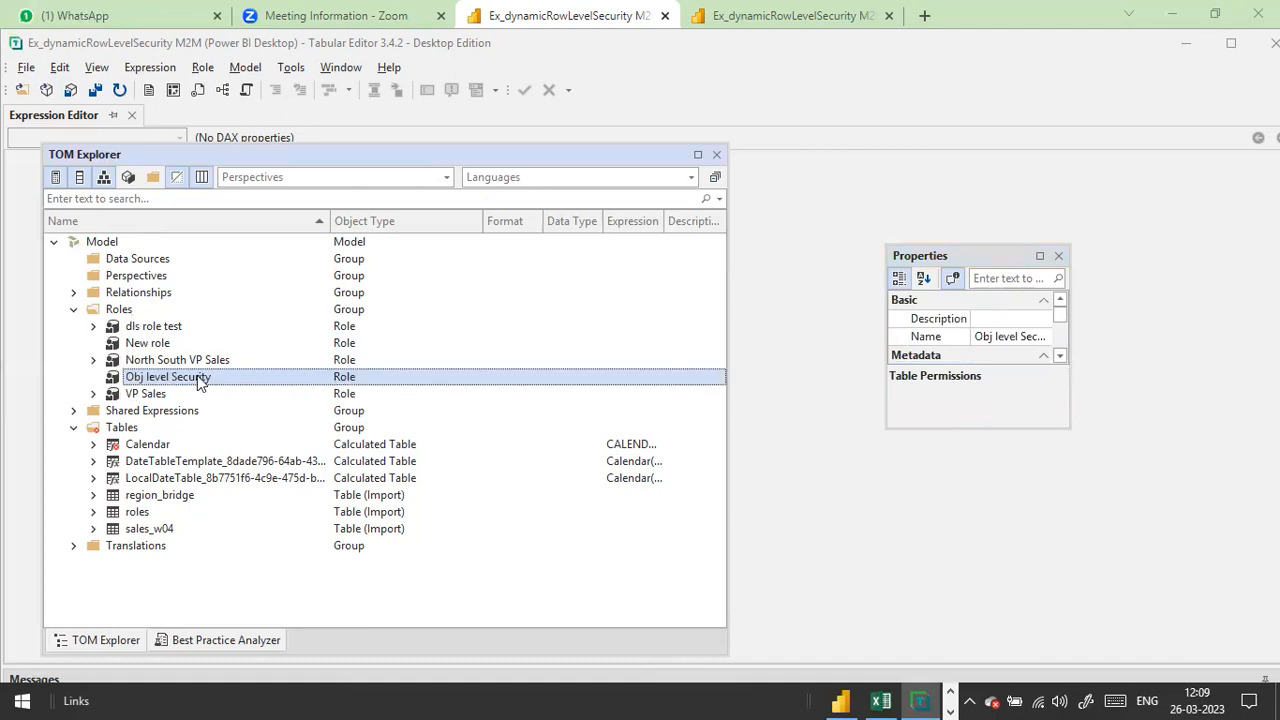
Step: Add a sales_w04 table permission to the Obj level Security role
{"action": "right_click", "coordinate": [197, 376]}
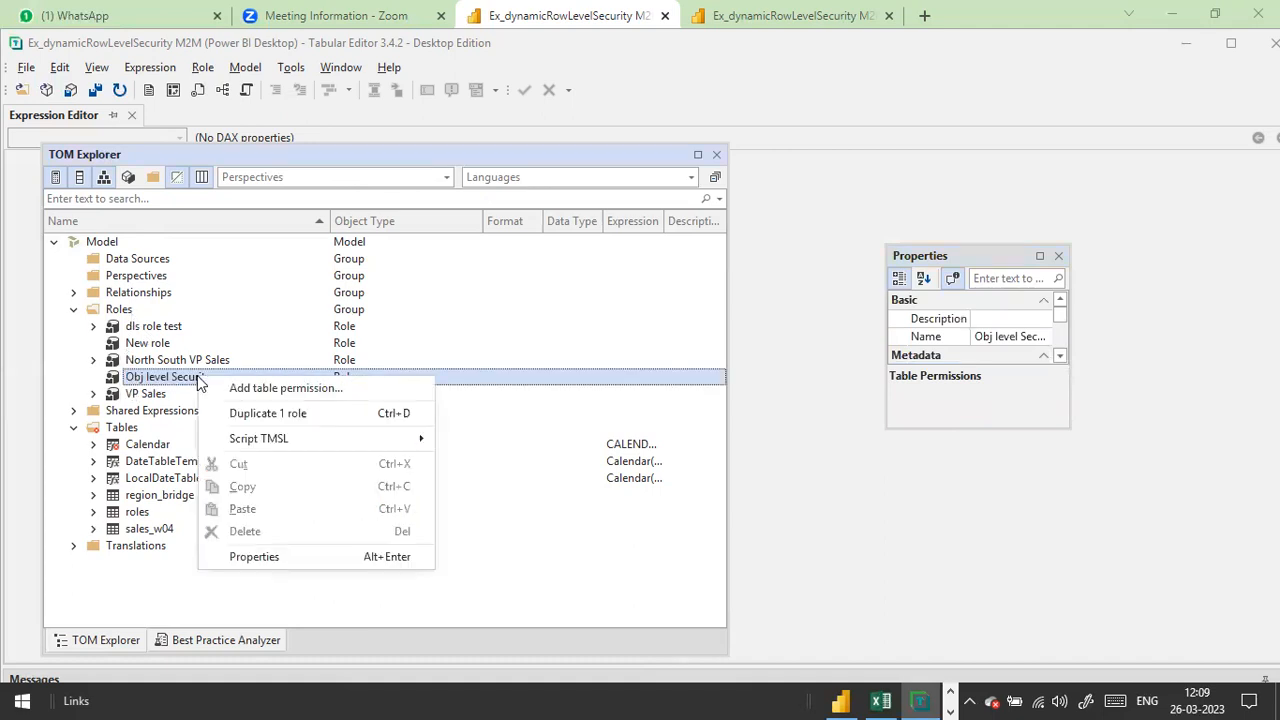
{"action": "left_click", "coordinate": [320, 390]}
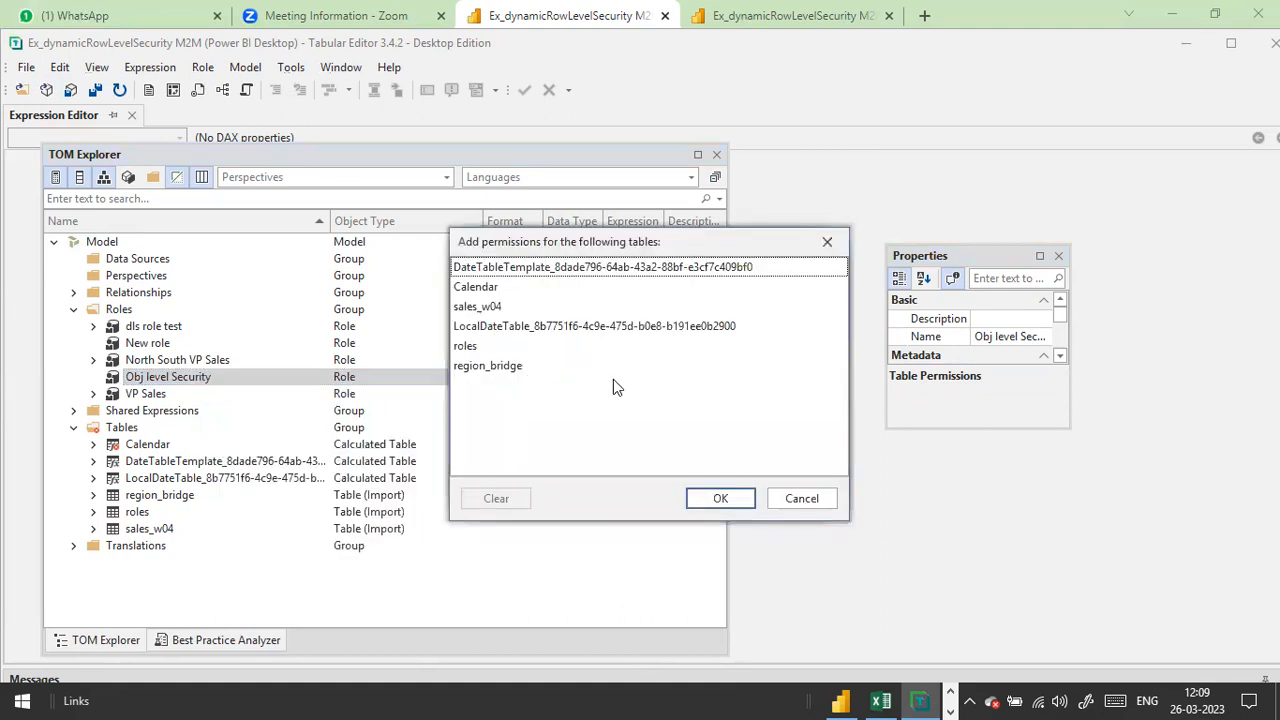
{"action": "left_click", "coordinate": [476, 308]}
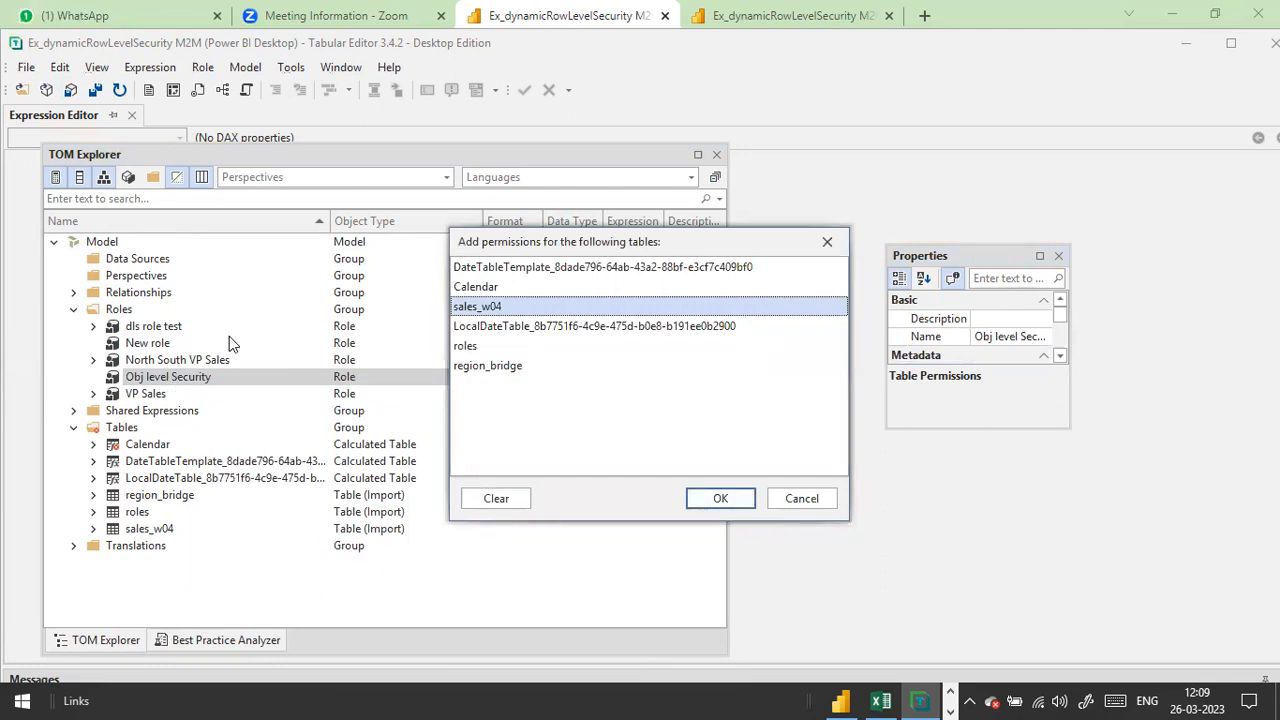
{"action": "left_click", "coordinate": [720, 498]}
{"action": "scroll", "coordinate": [975, 360], "scroll_direction": "down", "scroll_amount": 3}
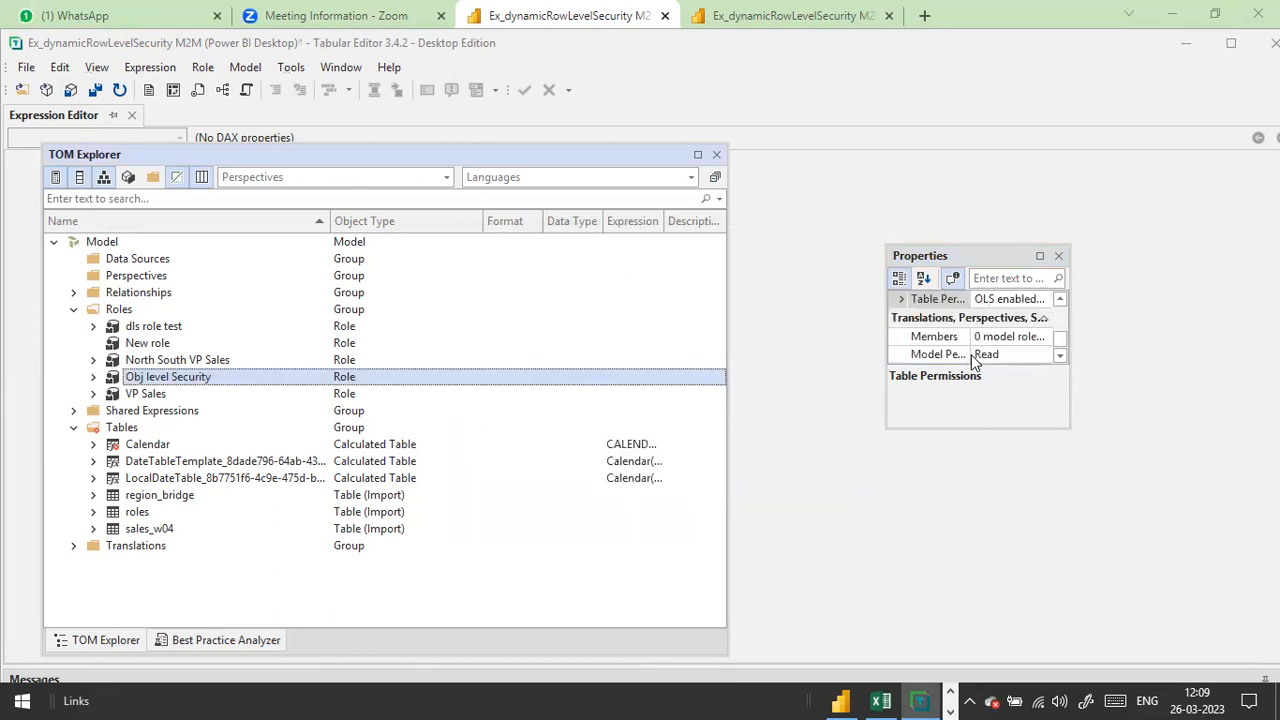
{"action": "scroll", "coordinate": [975, 360], "scroll_direction": "up", "scroll_amount": 3}
{"action": "scroll", "coordinate": [978, 358], "scroll_direction": "down", "scroll_amount": 3}
{"action": "left_click", "coordinate": [1058, 256]}
{"action": "left_click", "coordinate": [93, 377]}
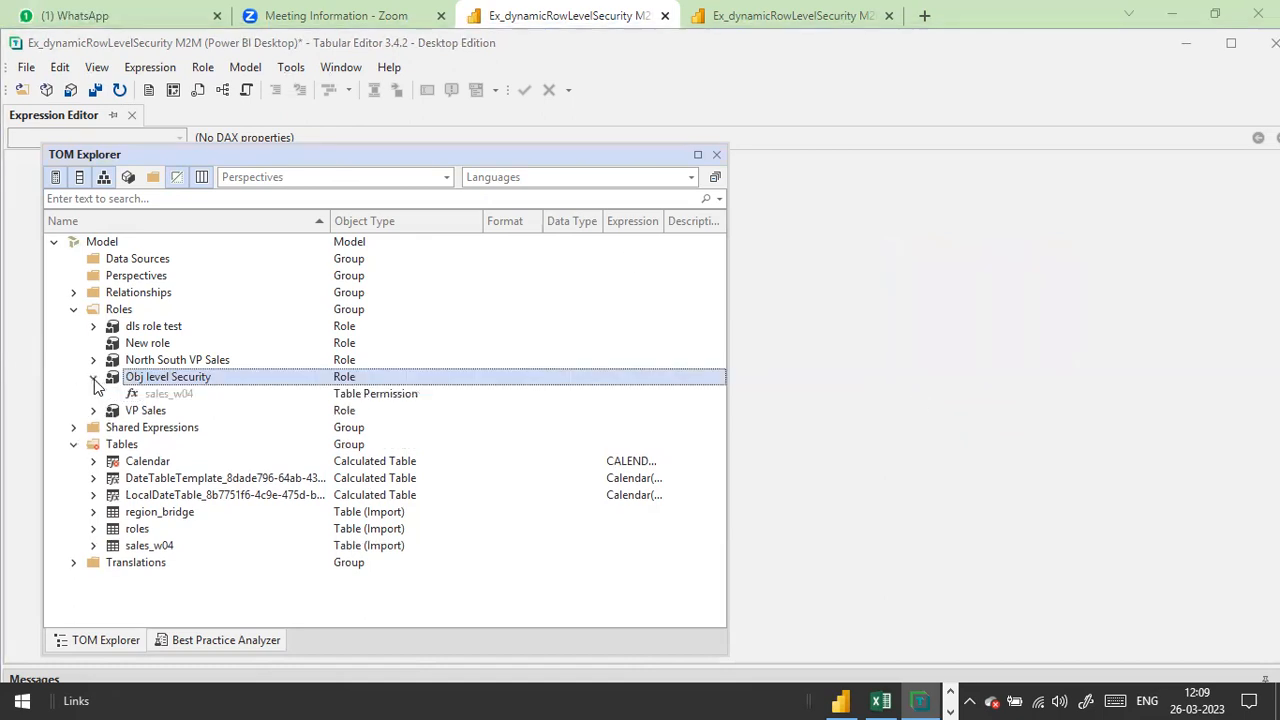
Step: Set the sales_w04 permission's OLS Table Permission to None in its Properties
{"action": "right_click", "coordinate": [351, 397]}
{"action": "left_click", "coordinate": [420, 555]}
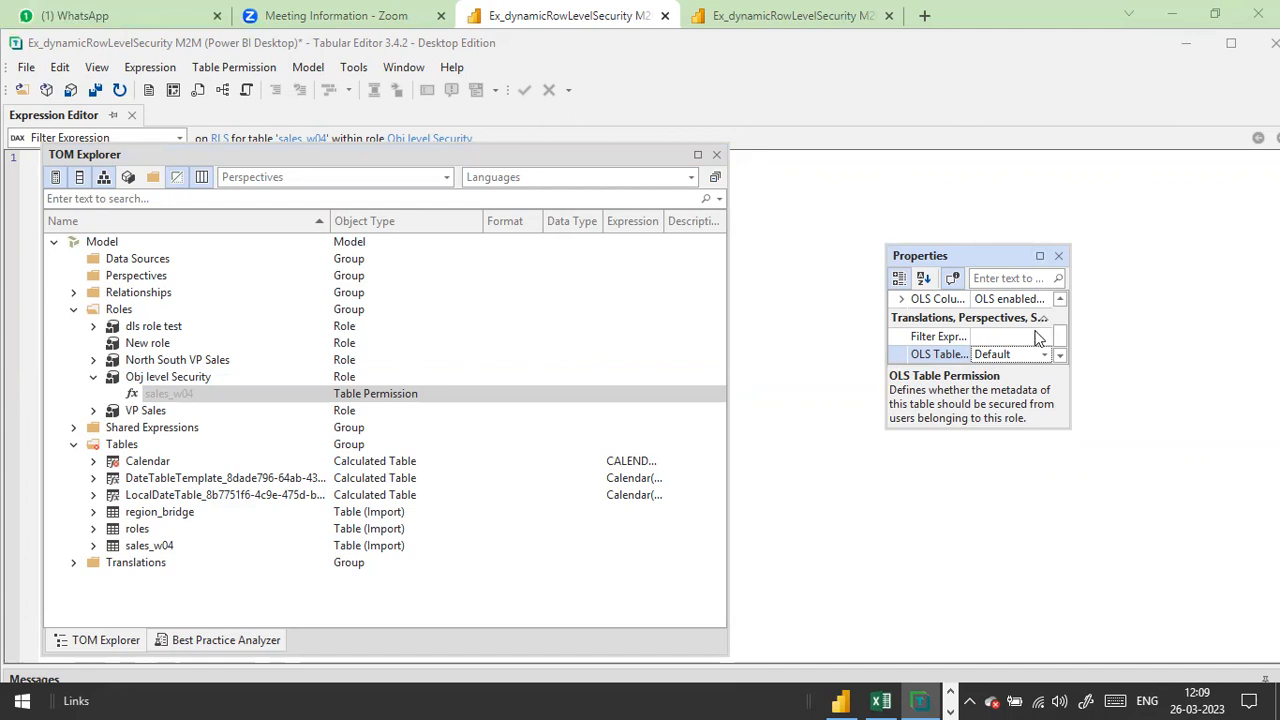
{"action": "scroll", "coordinate": [1016, 350], "scroll_direction": "up", "scroll_amount": 1}
{"action": "scroll", "coordinate": [1016, 350], "scroll_direction": "down", "scroll_amount": 2}
{"action": "scroll", "coordinate": [1016, 350], "scroll_direction": "up", "scroll_amount": 2}
{"action": "scroll", "coordinate": [1016, 350], "scroll_direction": "down", "scroll_amount": 1}
{"action": "scroll", "coordinate": [1014, 342], "scroll_direction": "down", "scroll_amount": 1}
{"action": "left_click", "coordinate": [1043, 355]}
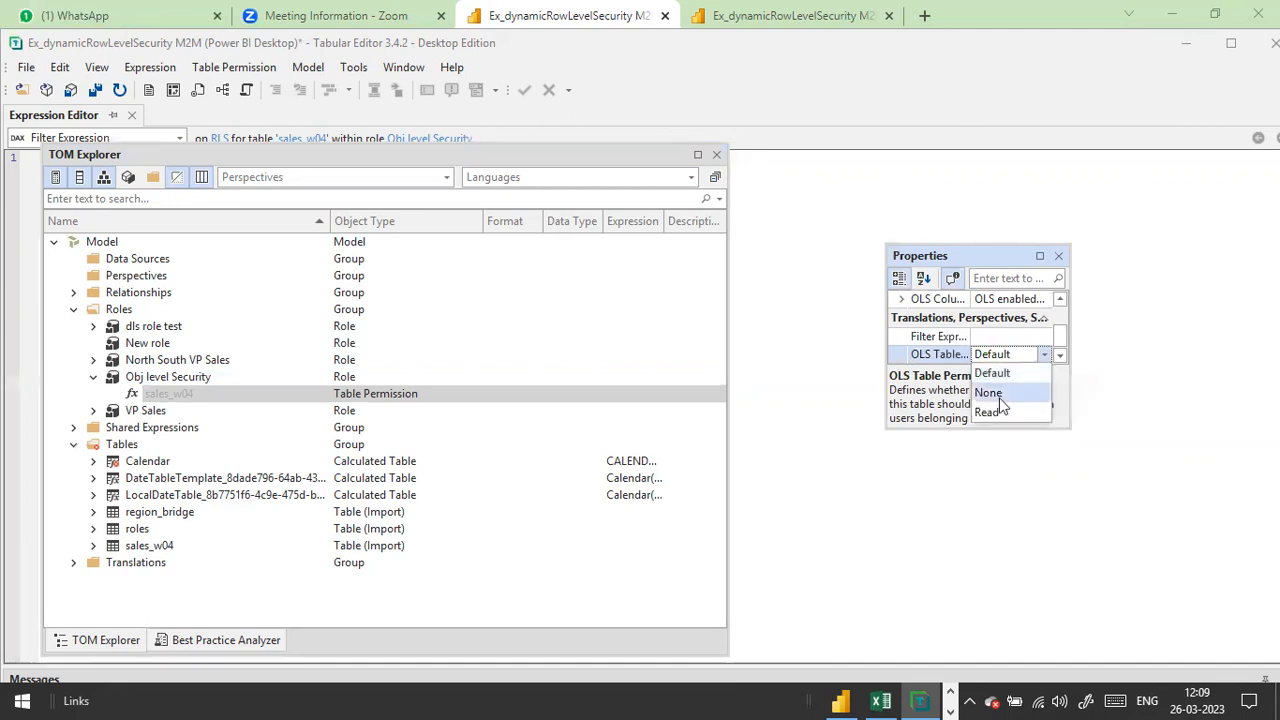
{"action": "left_click", "coordinate": [1000, 398]}
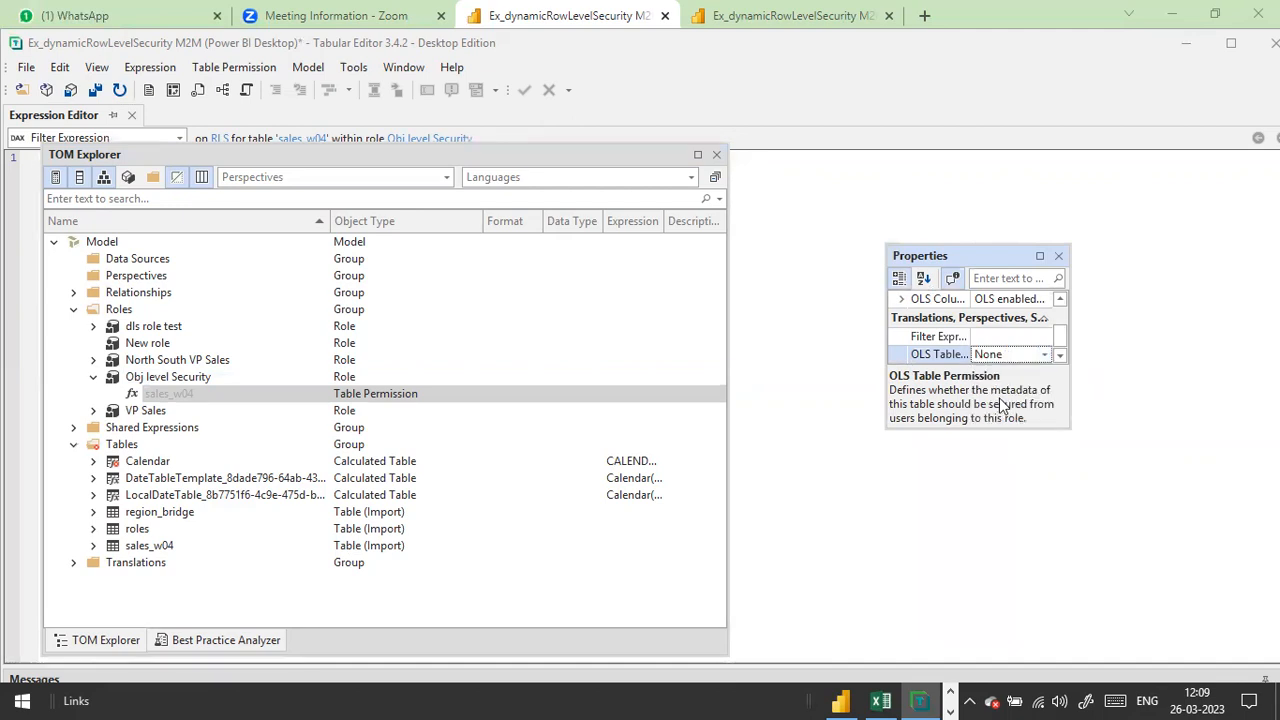
{"action": "left_click", "coordinate": [1042, 257]}
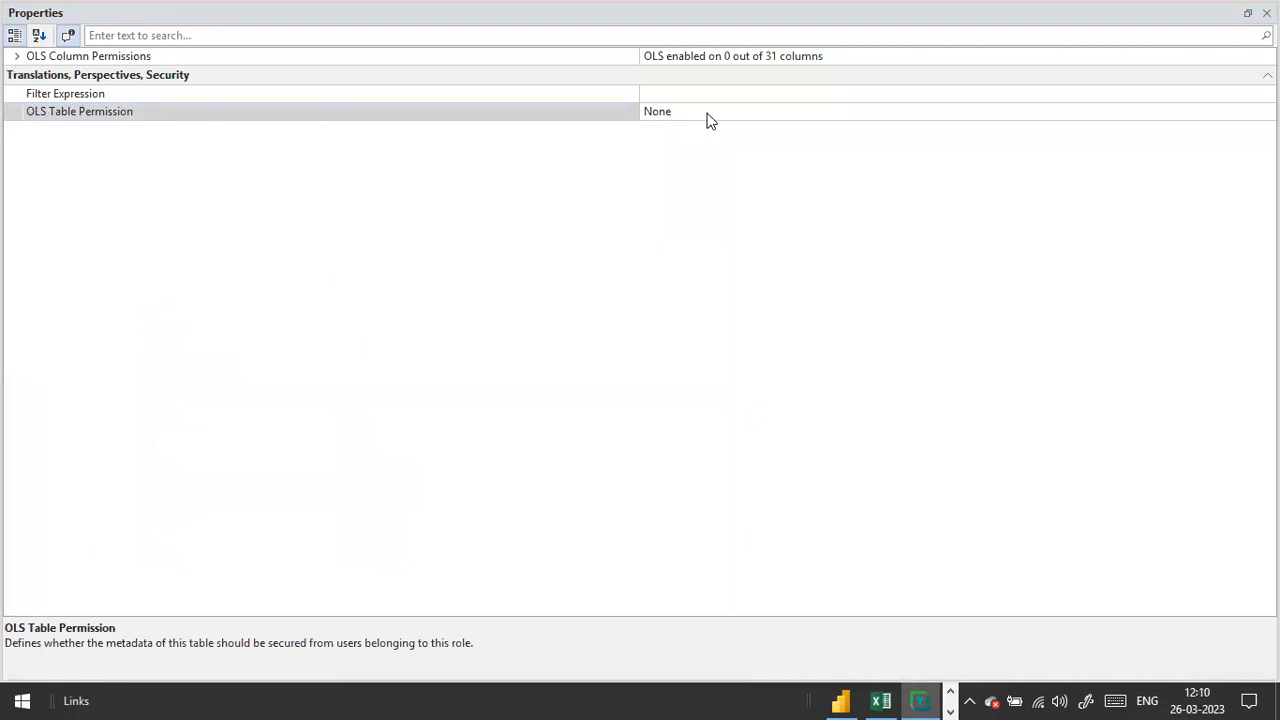
Step: Save the model changes with File > Save
{"action": "double_click", "coordinate": [1006, 10]}
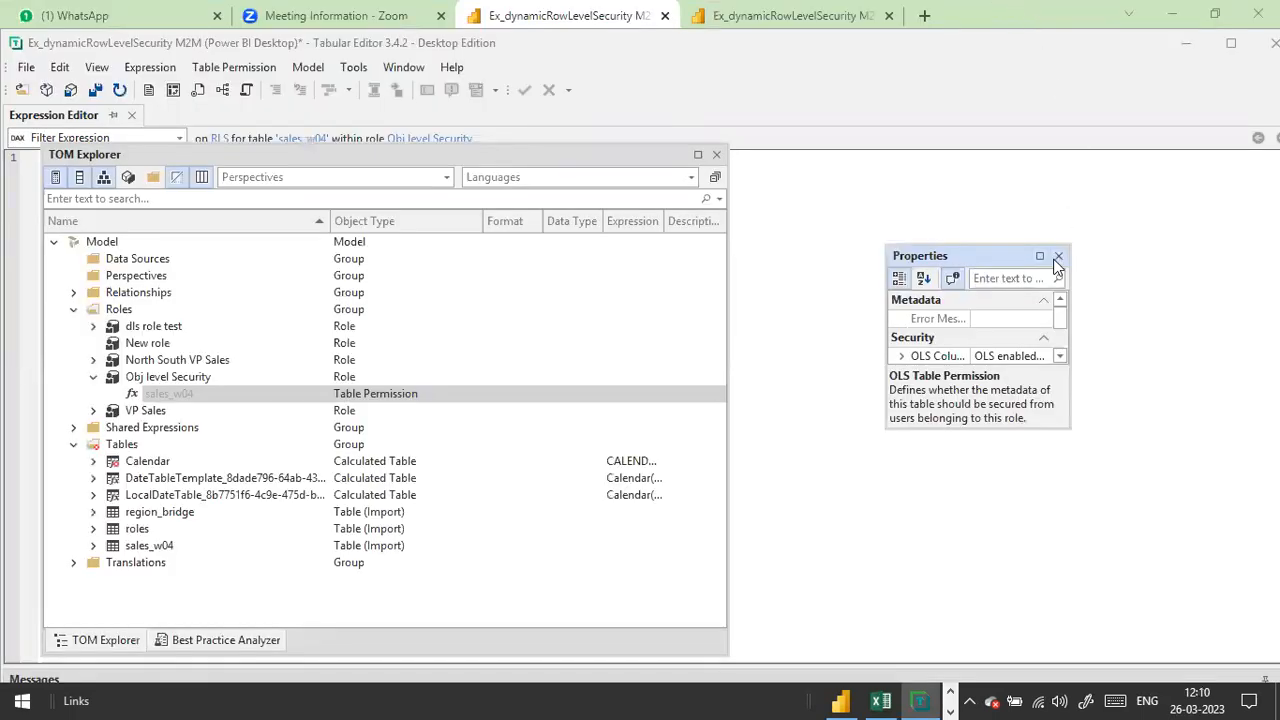
{"action": "left_click", "coordinate": [26, 67]}
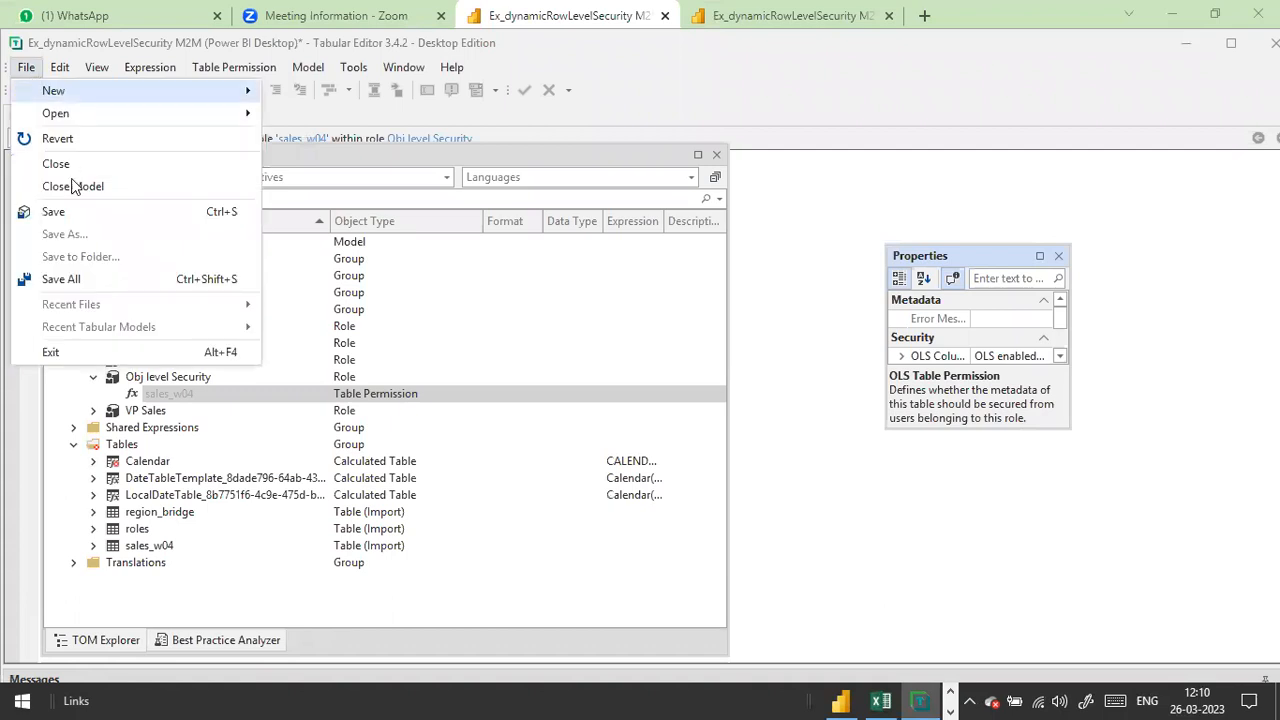
{"action": "left_click", "coordinate": [79, 205]}
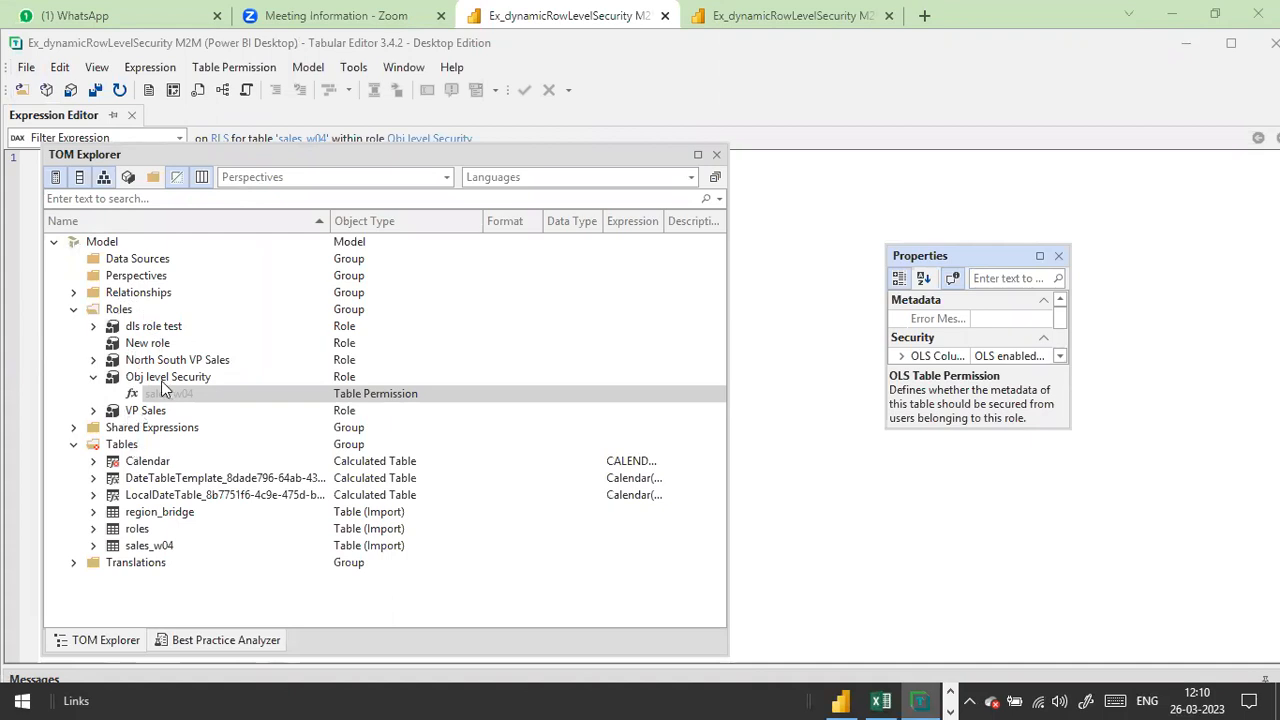
Step: Reselect the sales_w04 permission and confirm its OLS Table Permission remains None
{"action": "left_click", "coordinate": [171, 380]}
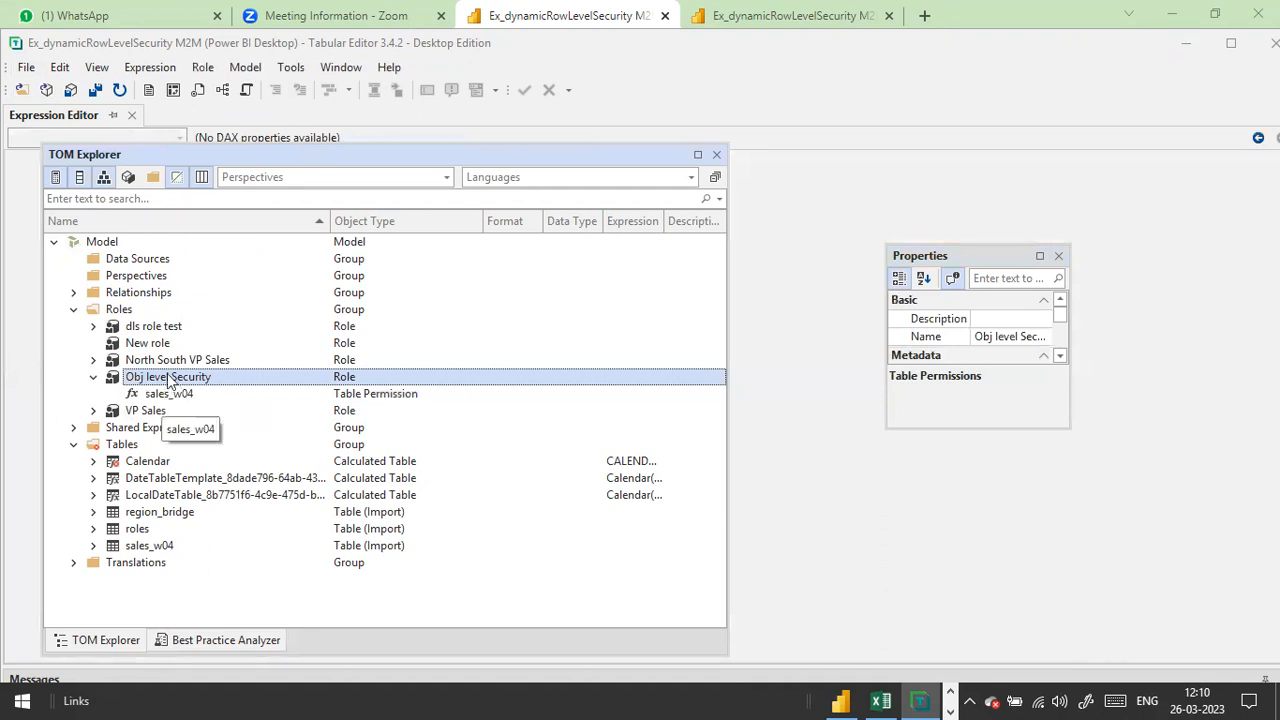
{"action": "right_click", "coordinate": [170, 380]}
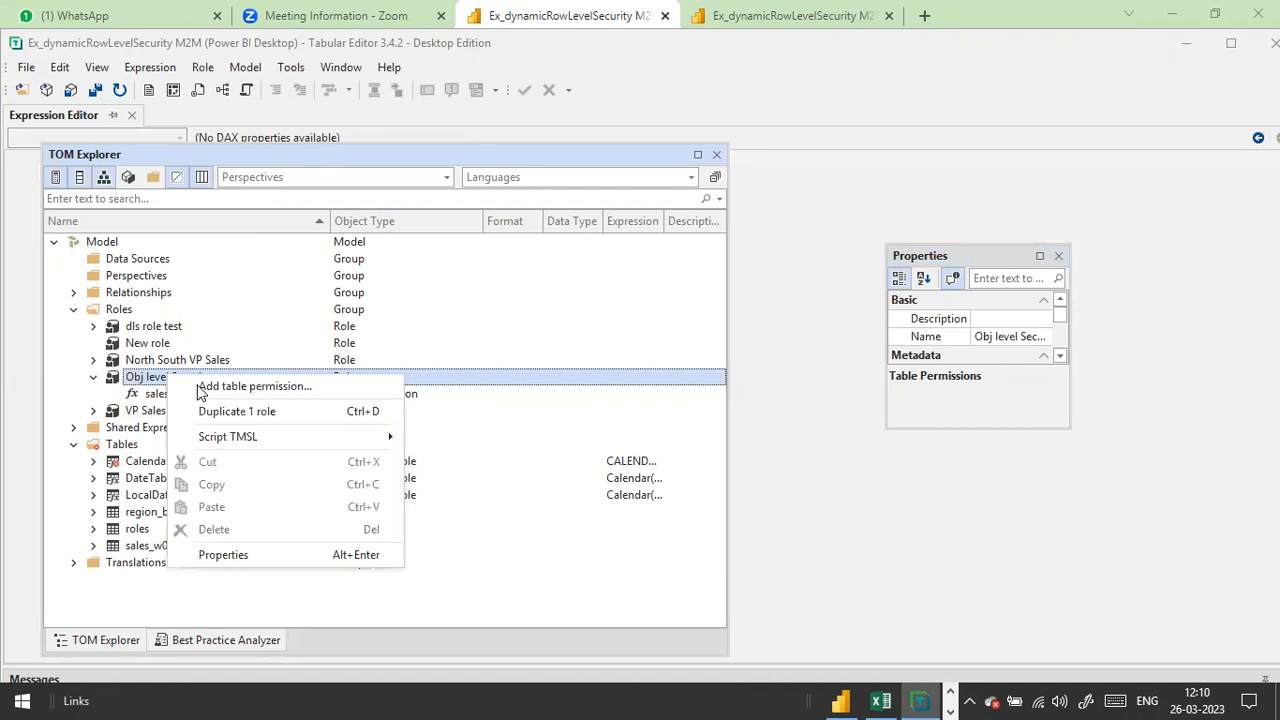
{"action": "left_click", "coordinate": [200, 390]}
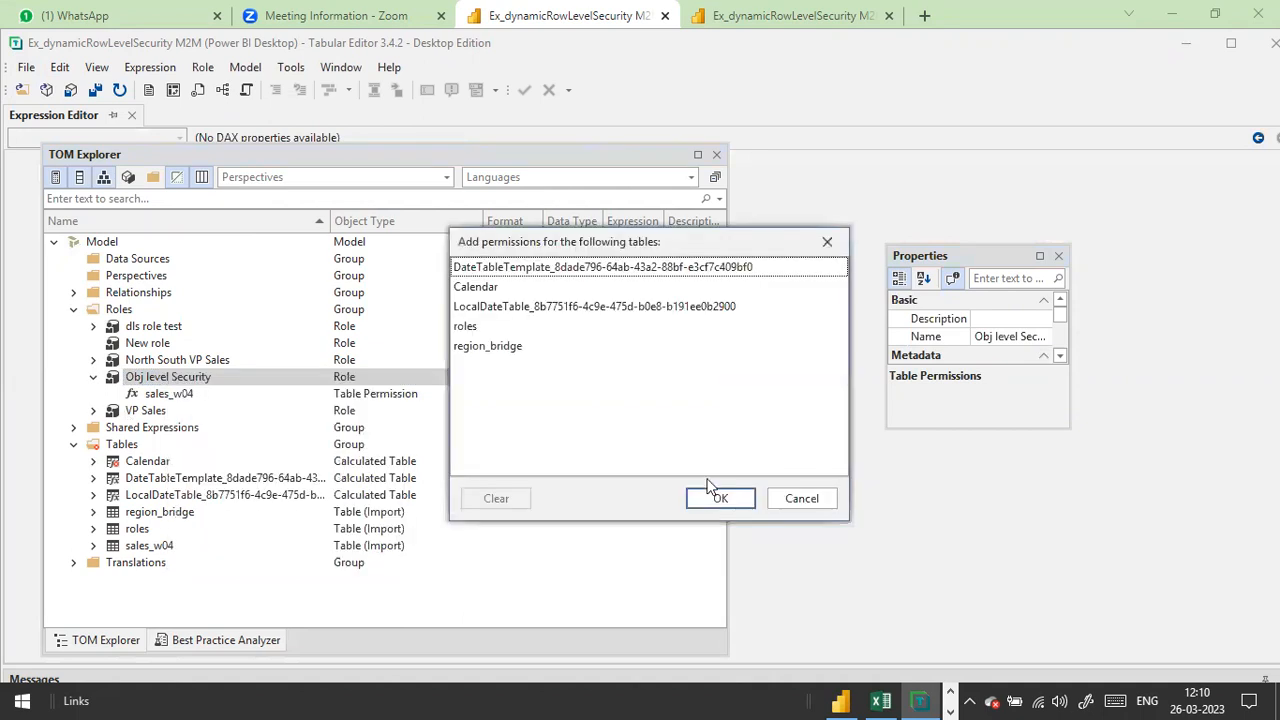
{"action": "left_click", "coordinate": [801, 499]}
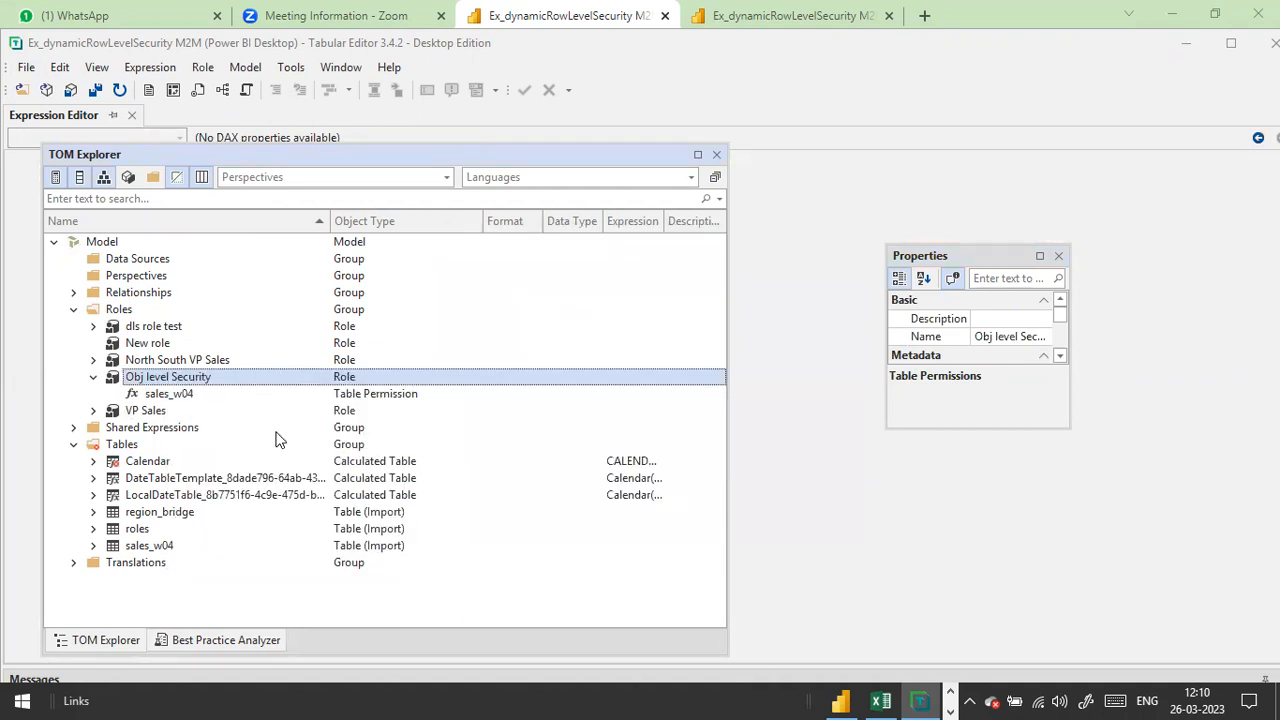
{"action": "left_click", "coordinate": [187, 398]}
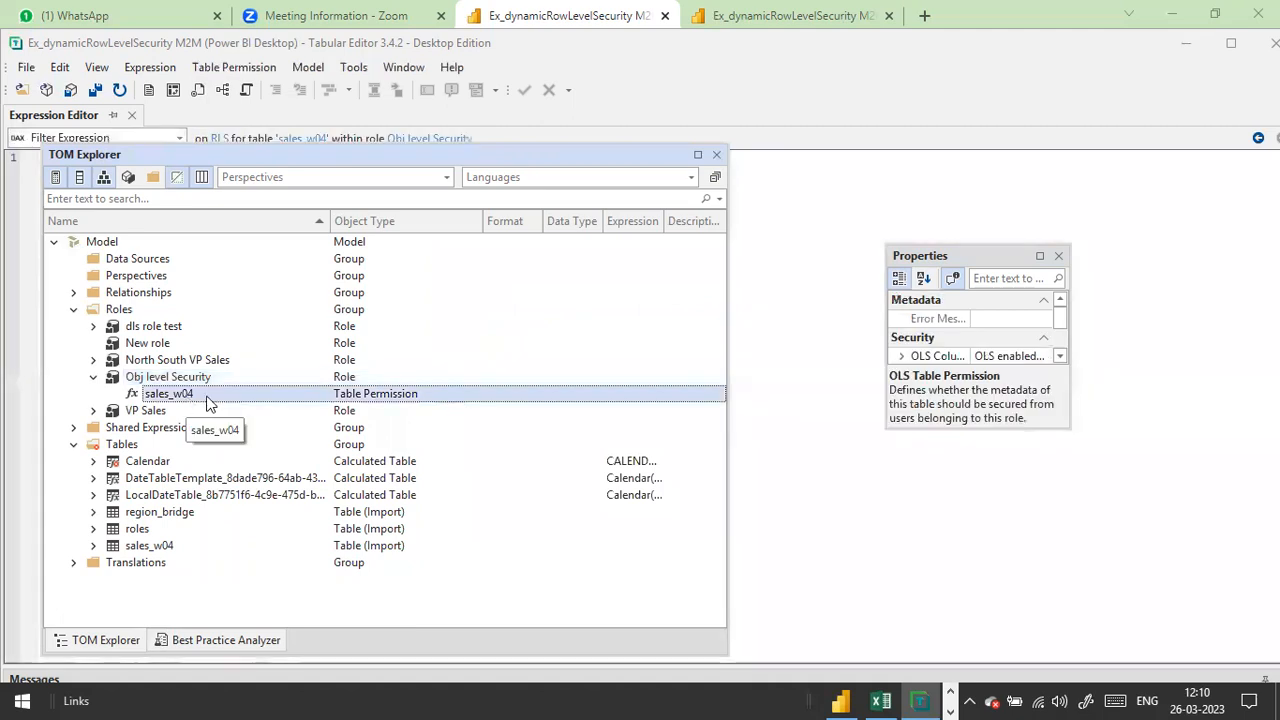
{"action": "left_click", "coordinate": [1041, 255]}
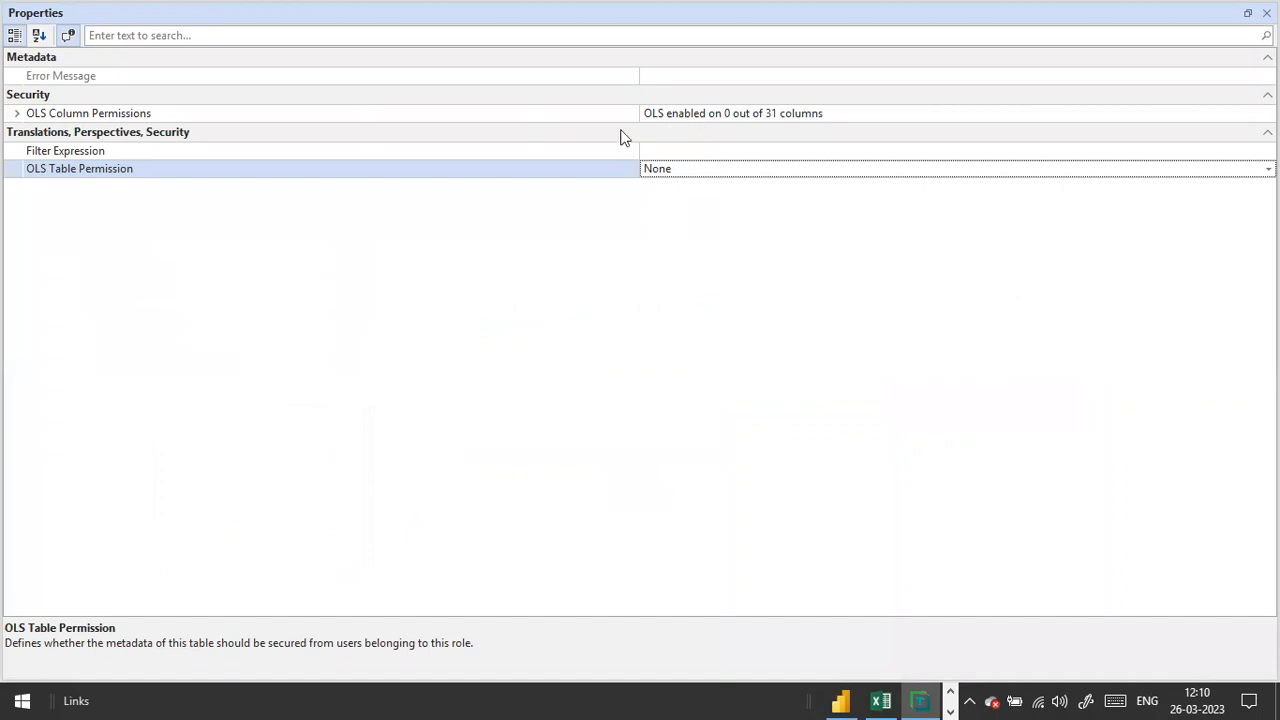
{"action": "left_click", "coordinate": [705, 153]}
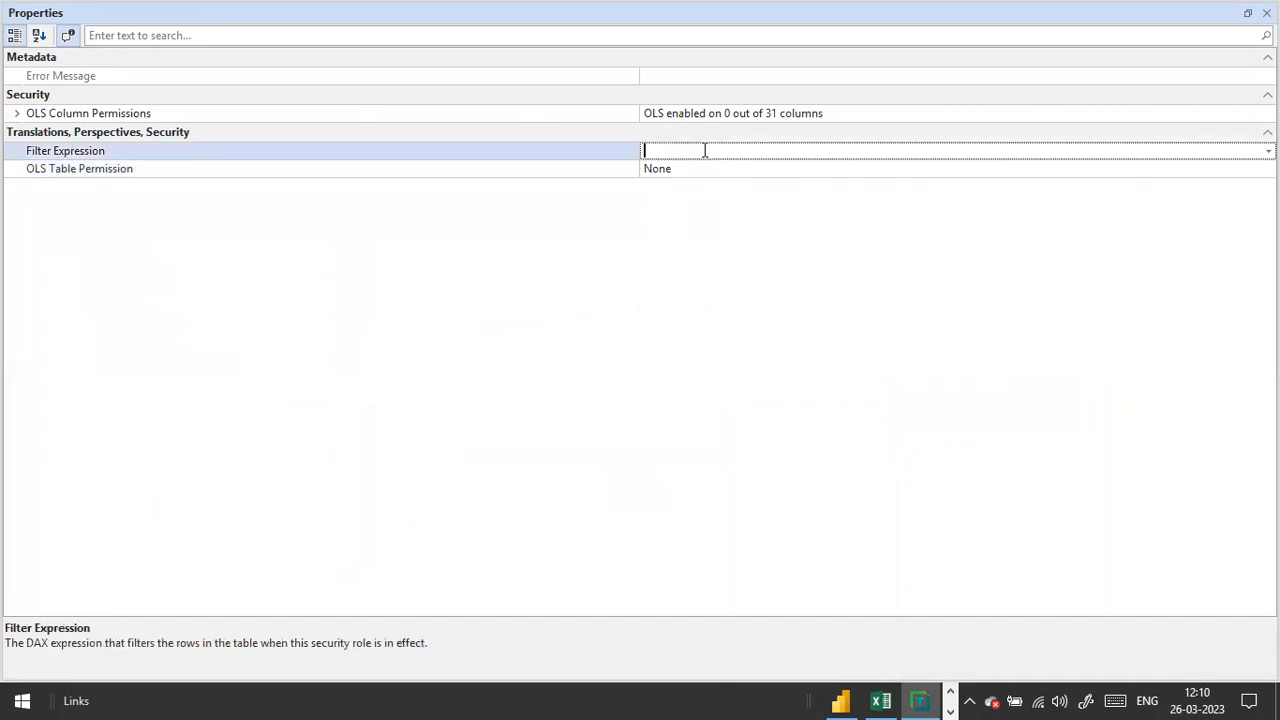
{"action": "left_click", "coordinate": [359, 168]}
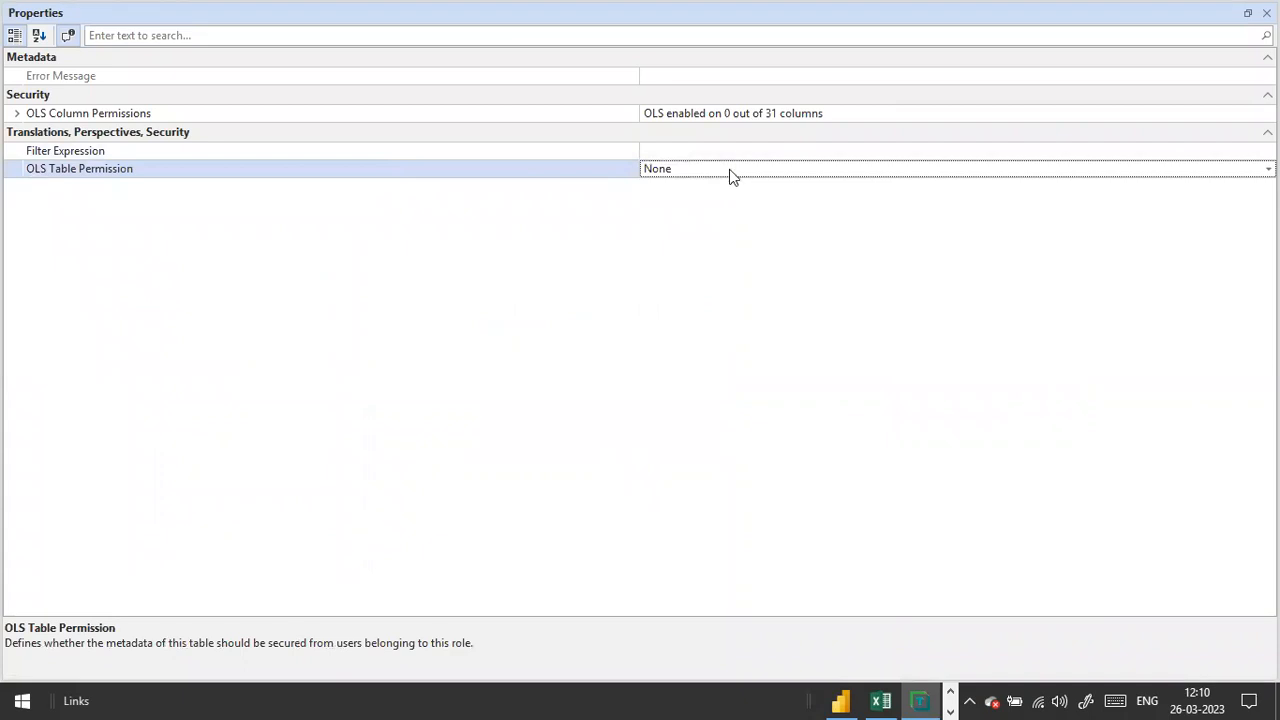
{"action": "left_click", "coordinate": [1268, 168]}
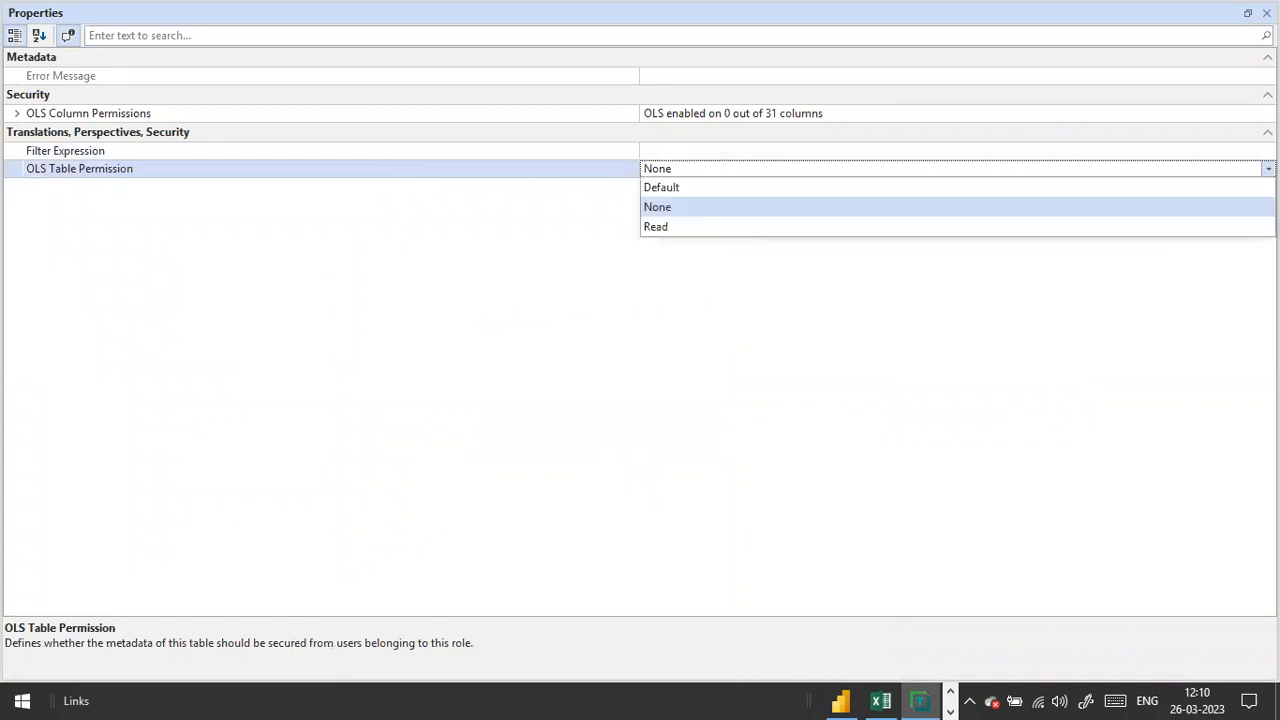
{"action": "left_click", "coordinate": [1268, 168]}
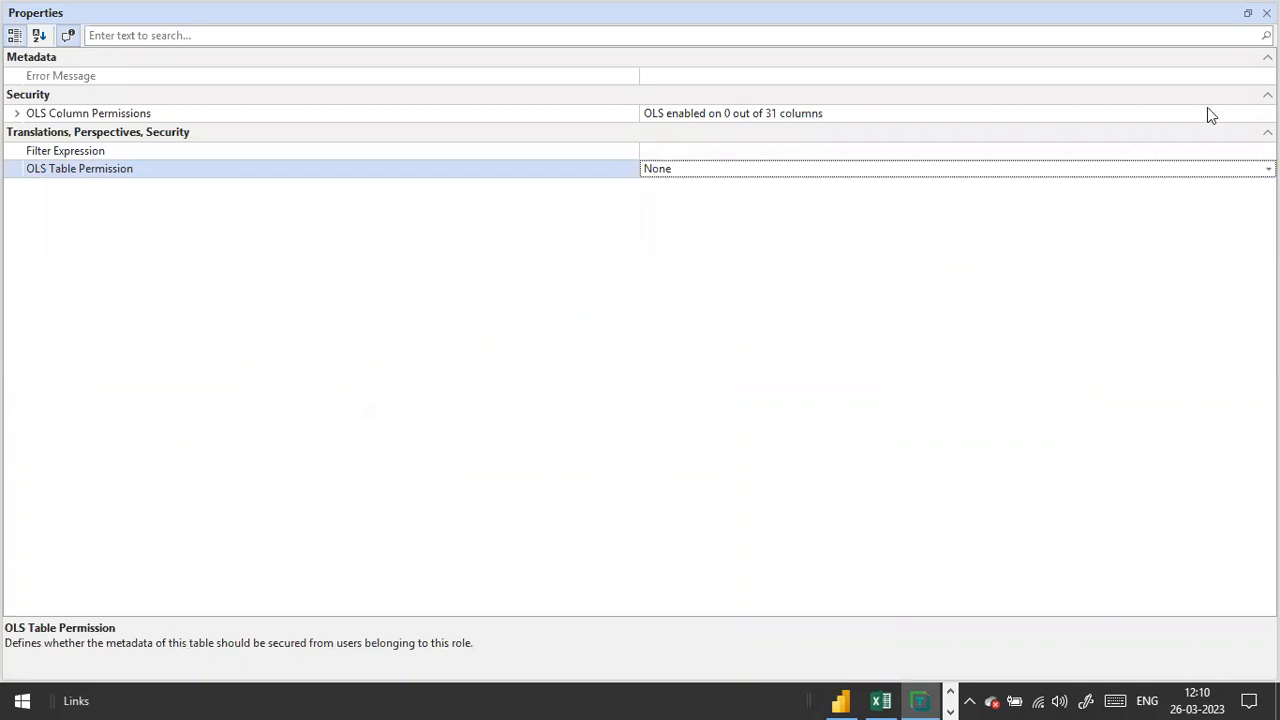
{"action": "double_click", "coordinate": [924, 10]}
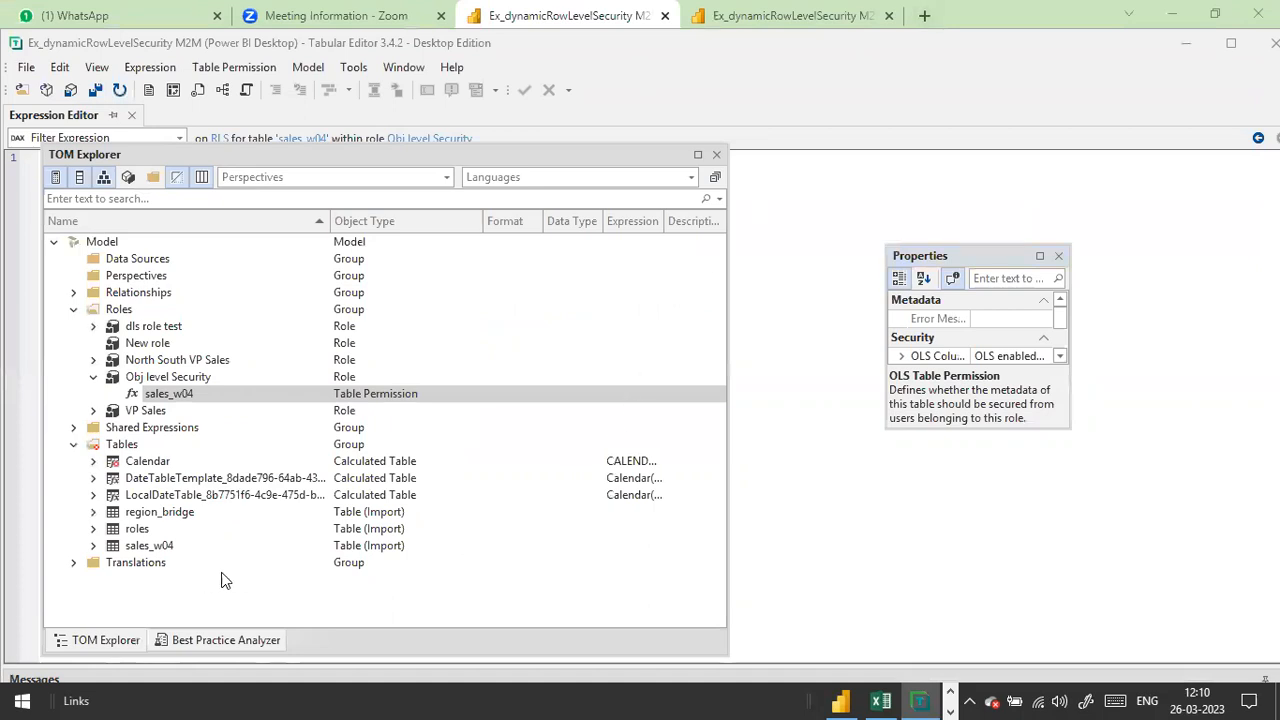
Step: Save the model again, close TOM Explorer, and bring Power BI Desktop back in front
{"action": "left_click", "coordinate": [26, 67]}
{"action": "left_click", "coordinate": [75, 210]}
{"action": "left_click", "coordinate": [245, 22]}
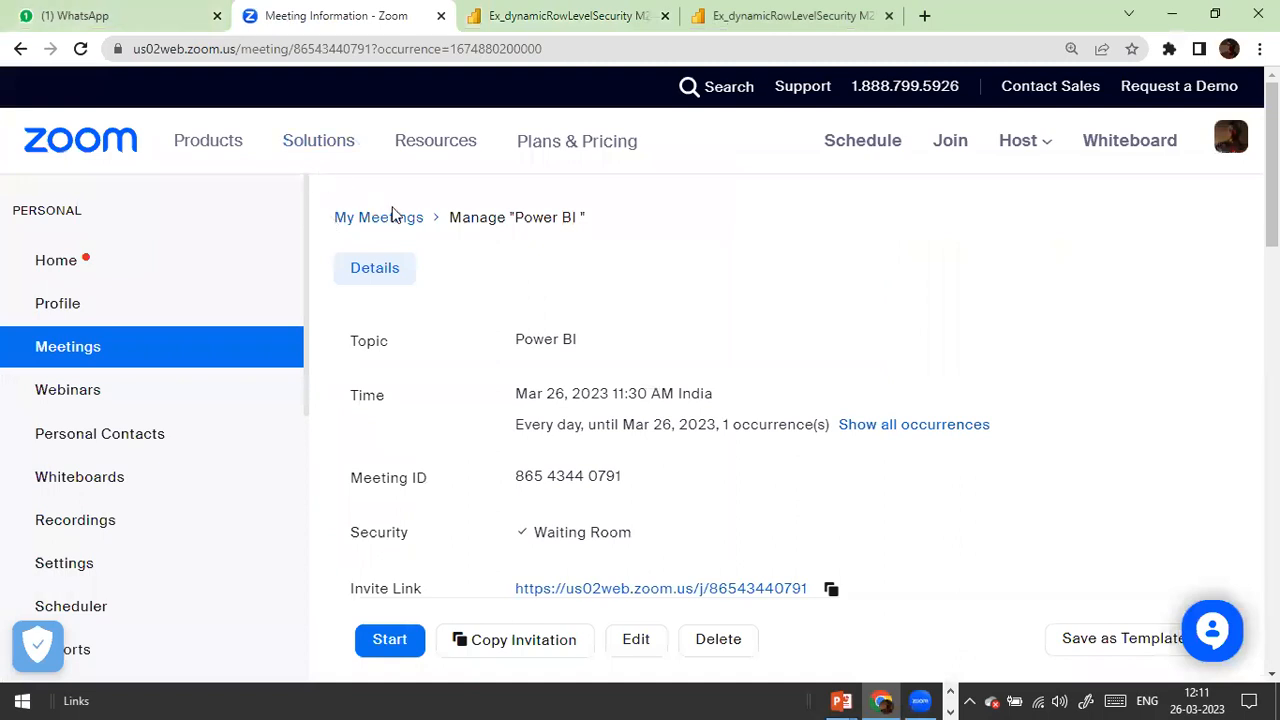
{"action": "key", "text": "alt+Tab"}
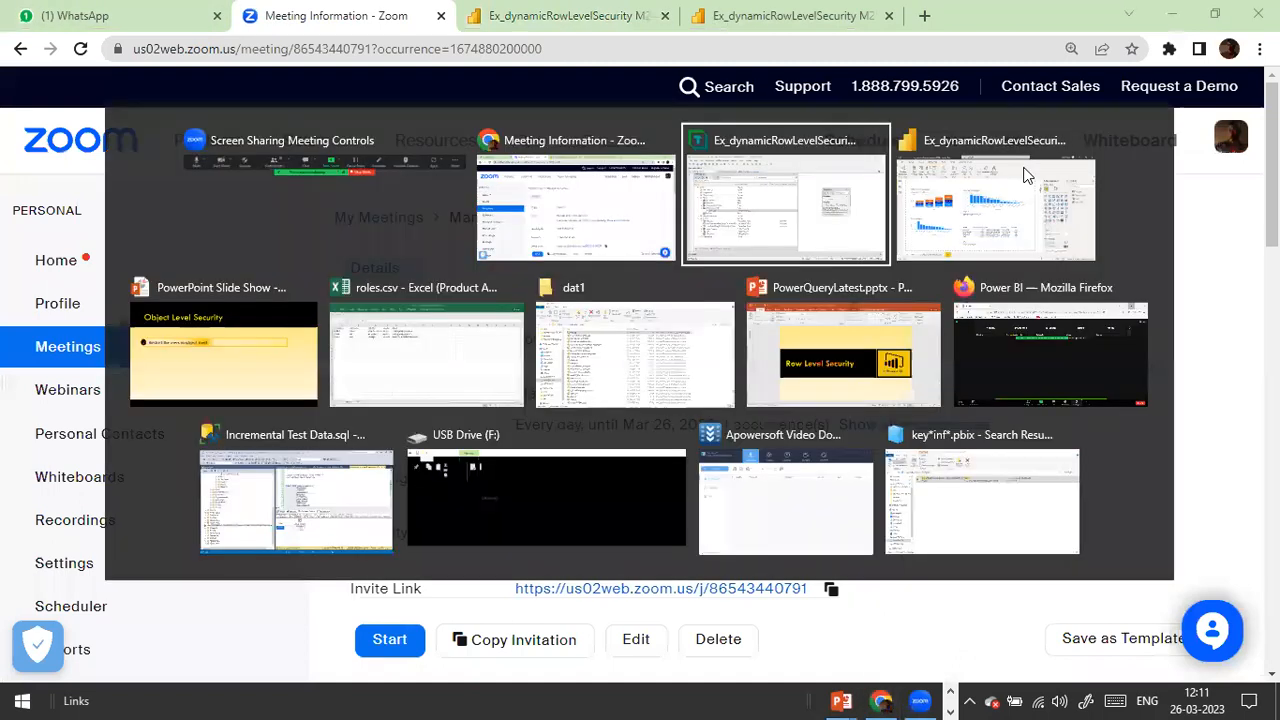
{"action": "left_click", "coordinate": [1025, 175]}
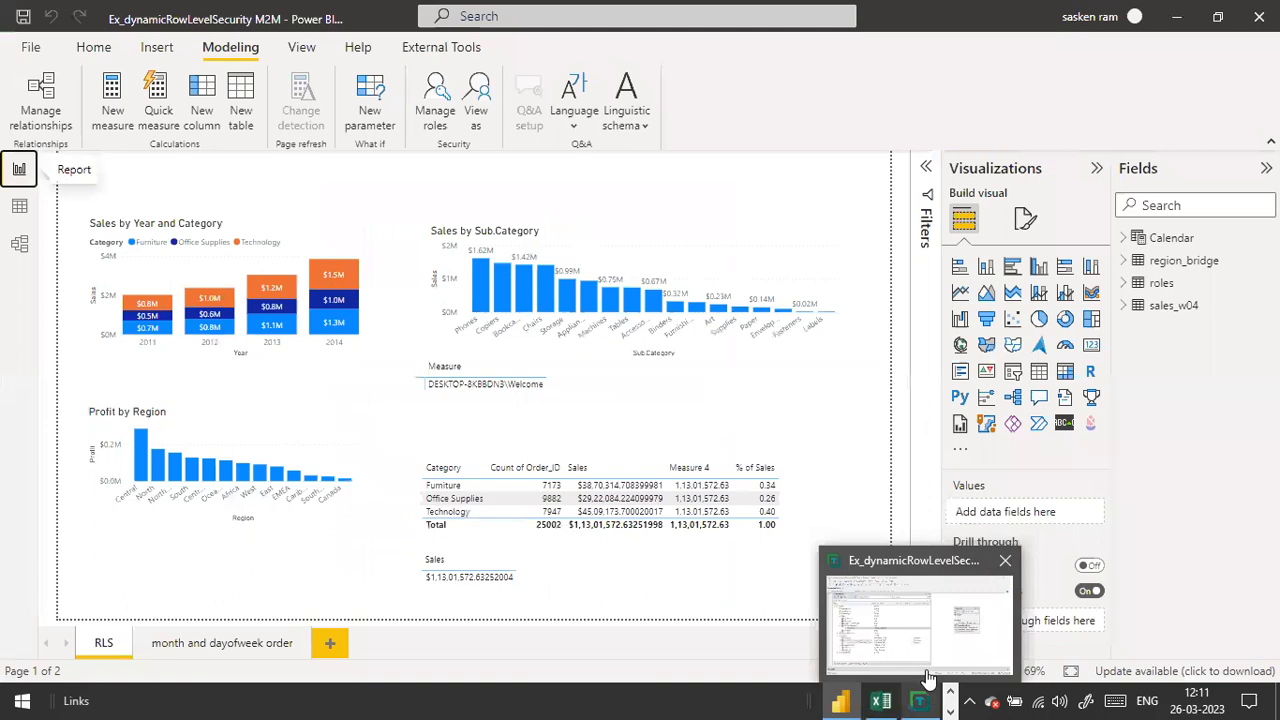
{"action": "left_click", "coordinate": [920, 700]}
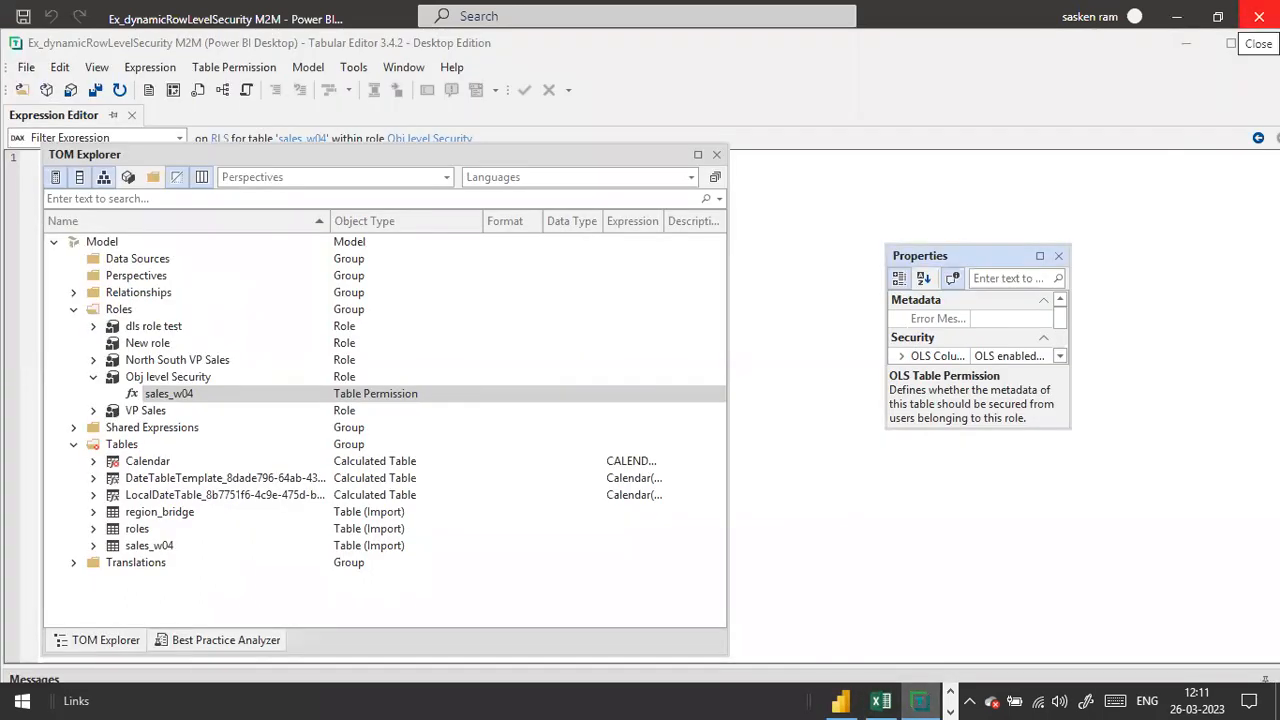
{"action": "left_click", "coordinate": [716, 156]}
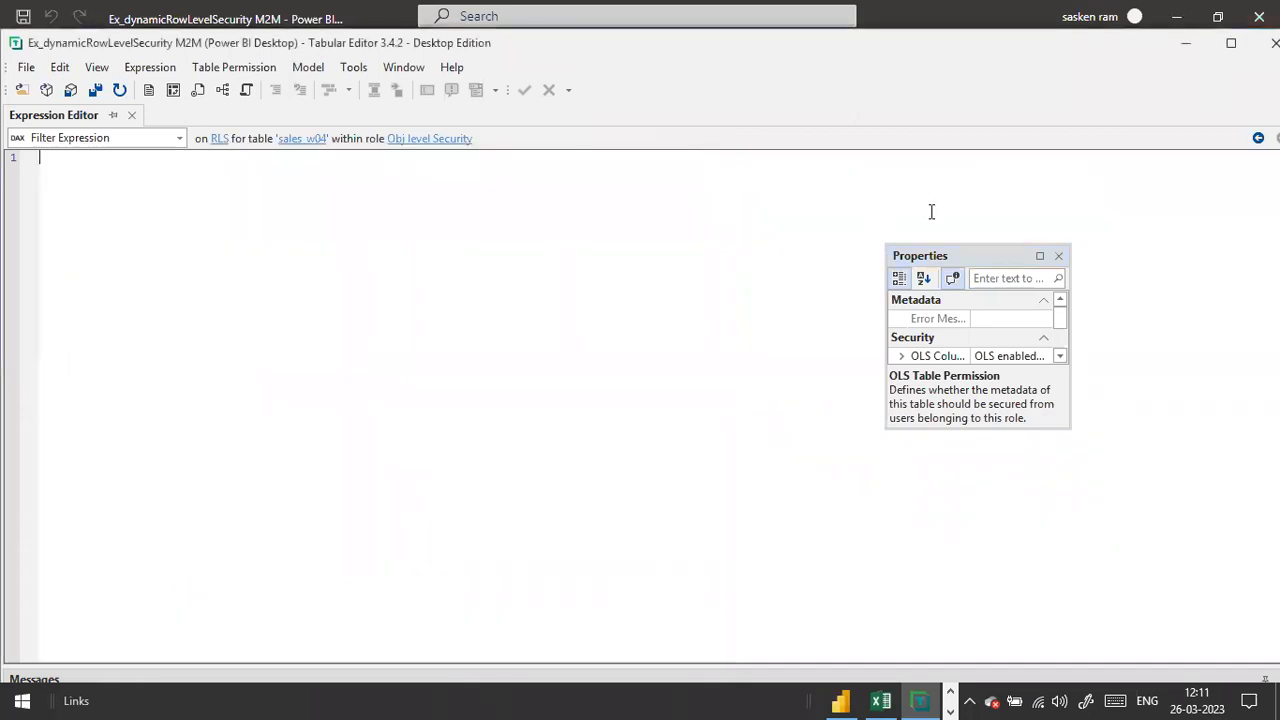
{"action": "double_click", "coordinate": [160, 17]}
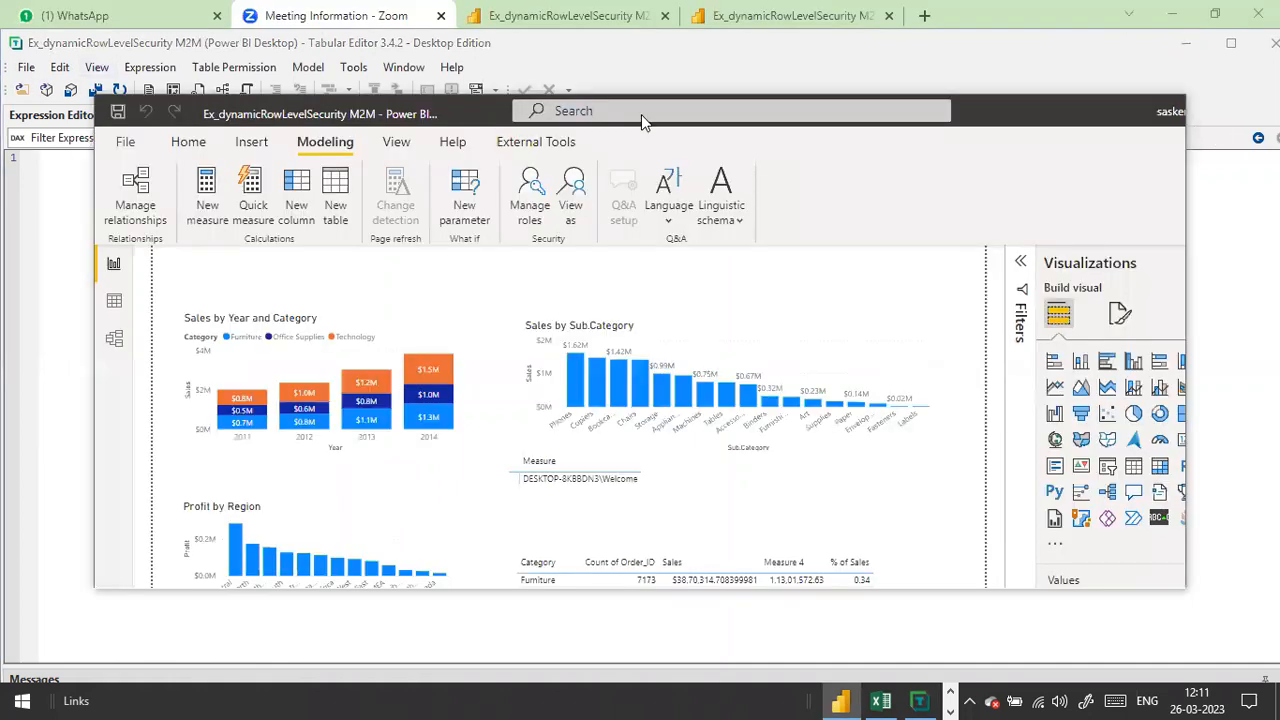
Step: View the Power BI report as the dls role test role
{"action": "left_click", "coordinate": [190, 143]}
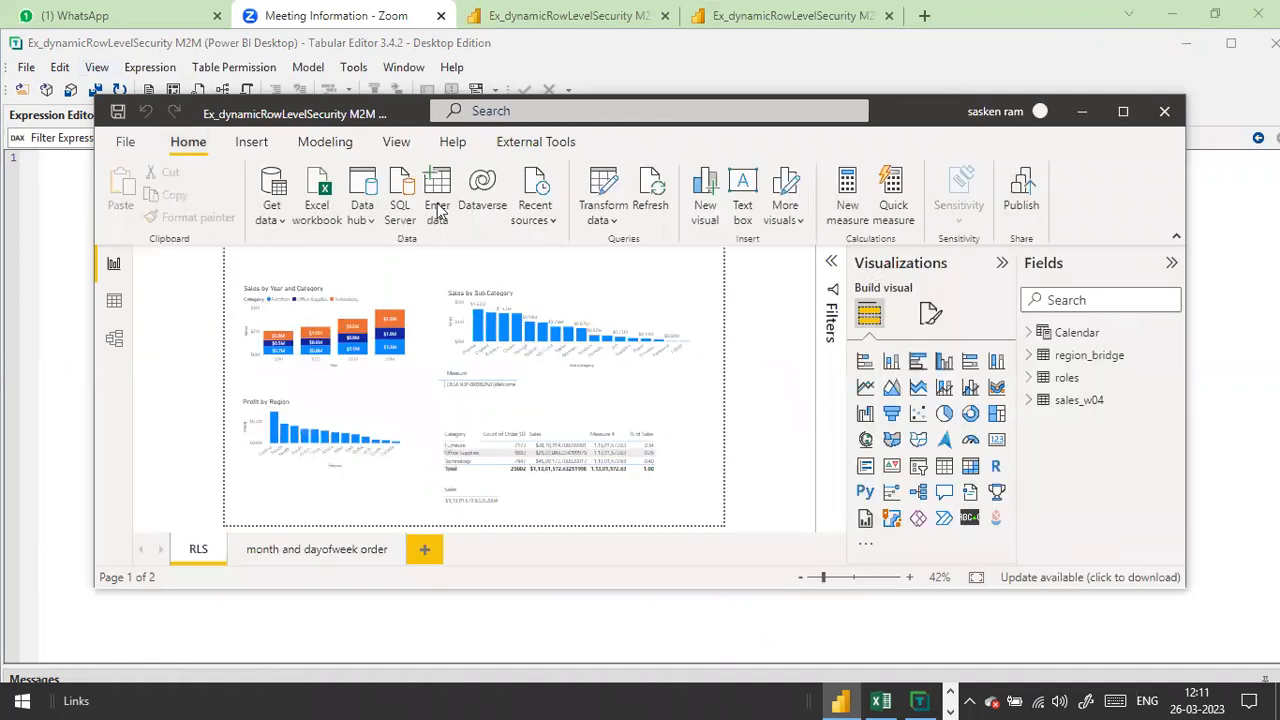
{"action": "left_click", "coordinate": [322, 150]}
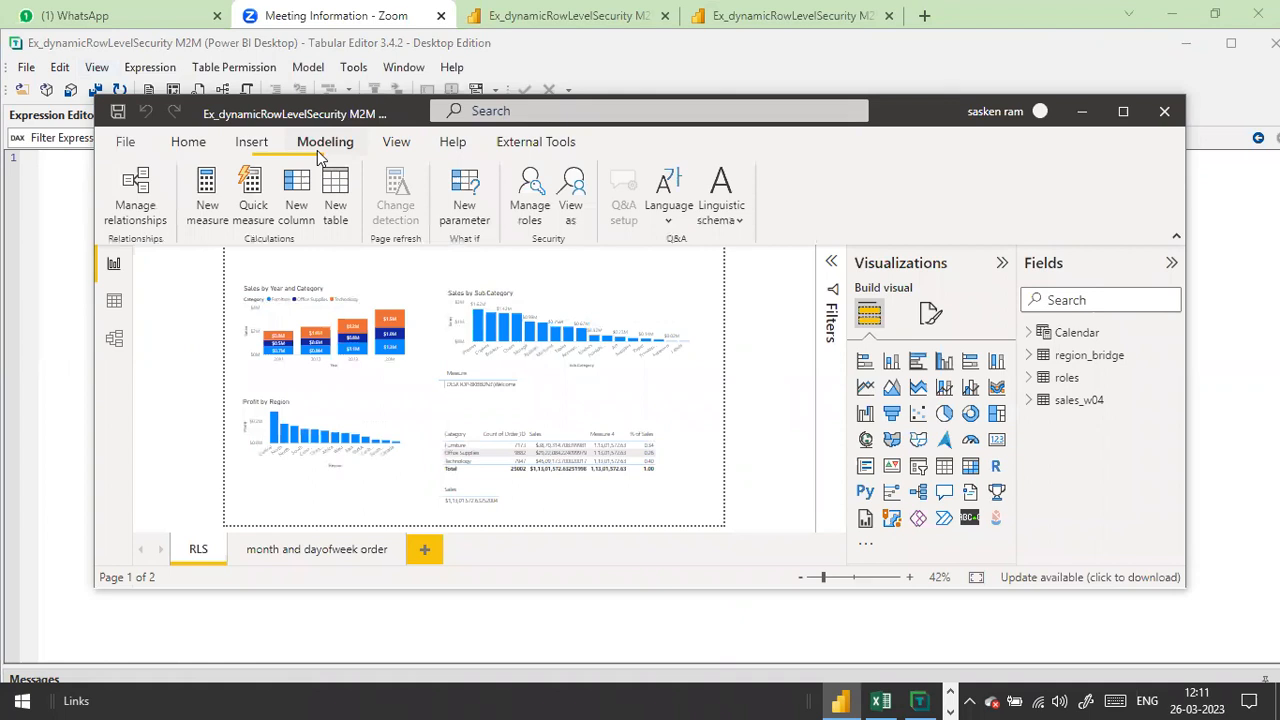
{"action": "left_click", "coordinate": [562, 220]}
{"action": "left_click", "coordinate": [518, 286]}
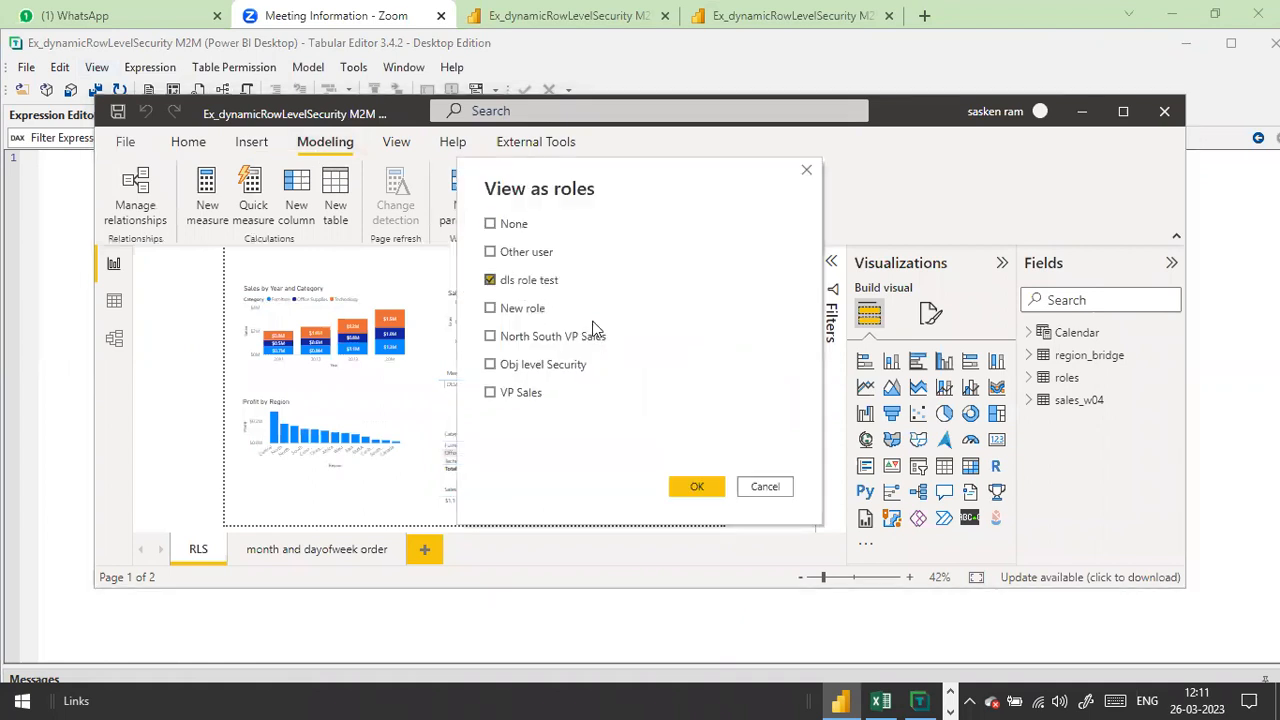
{"action": "left_click", "coordinate": [702, 486]}
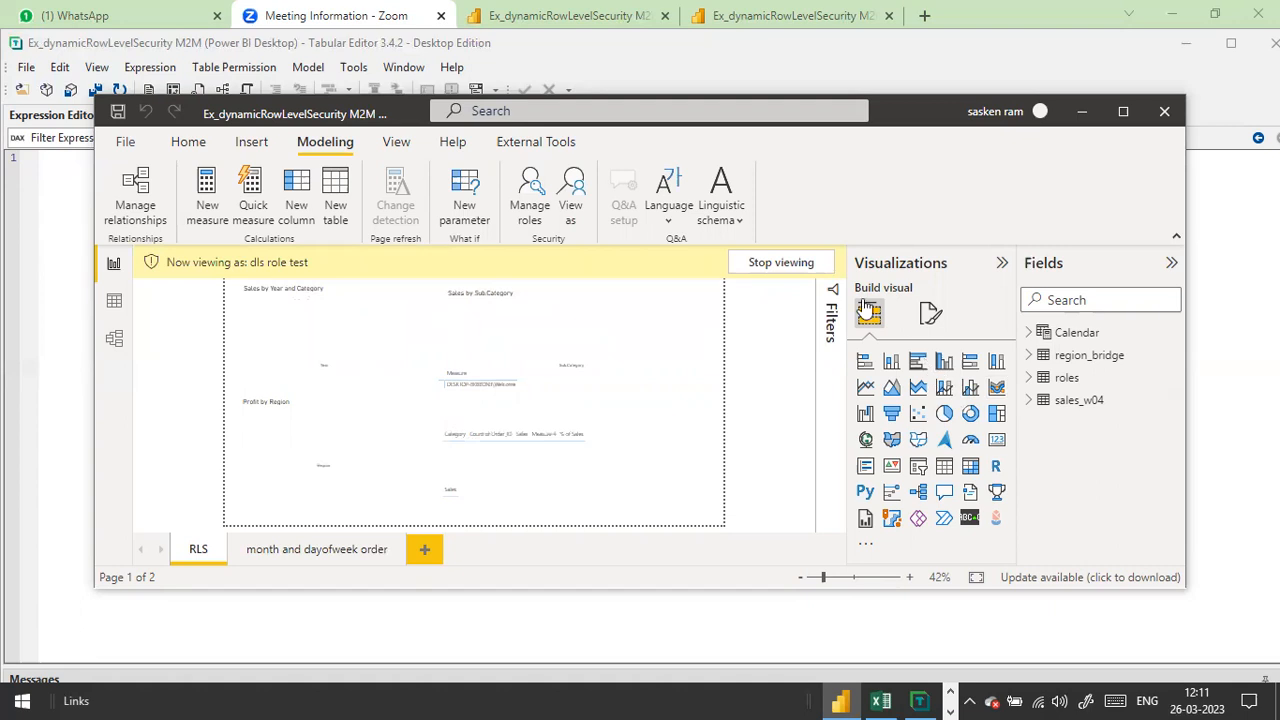
Step: Stop viewing as the role and bring Tabular Editor back to the front
{"action": "left_click", "coordinate": [788, 265]}
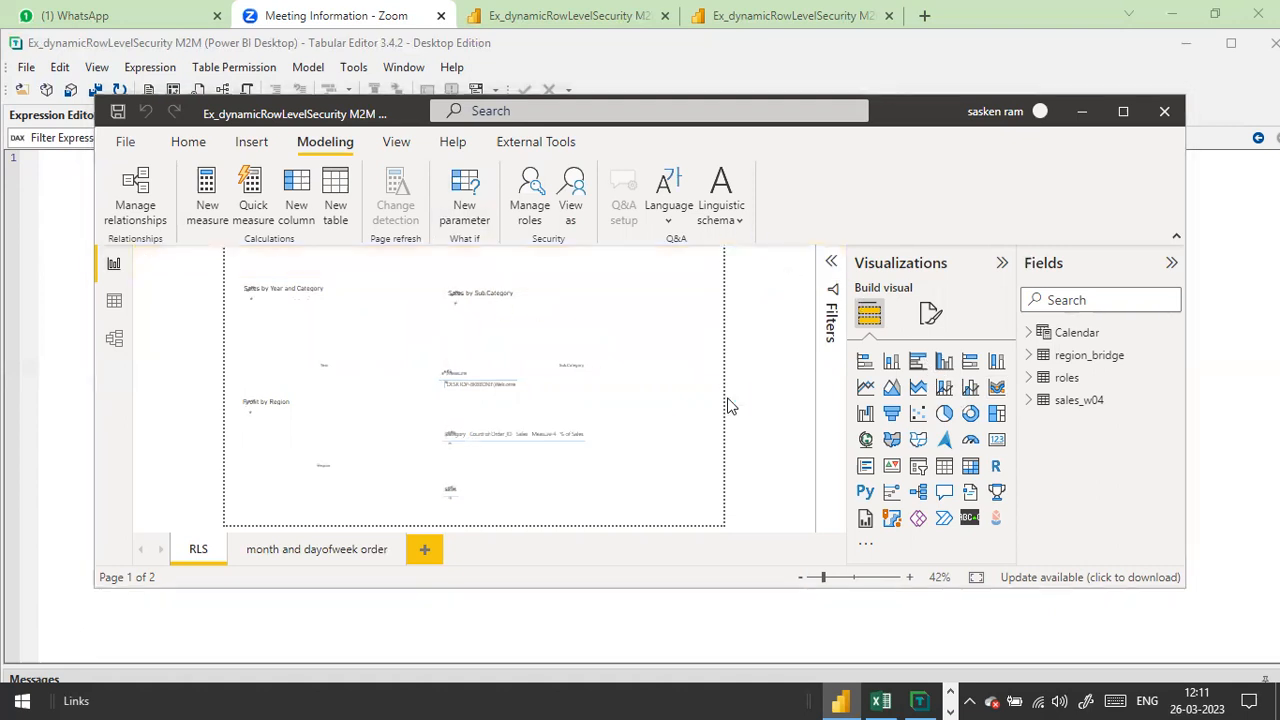
{"action": "left_click", "coordinate": [536, 141]}
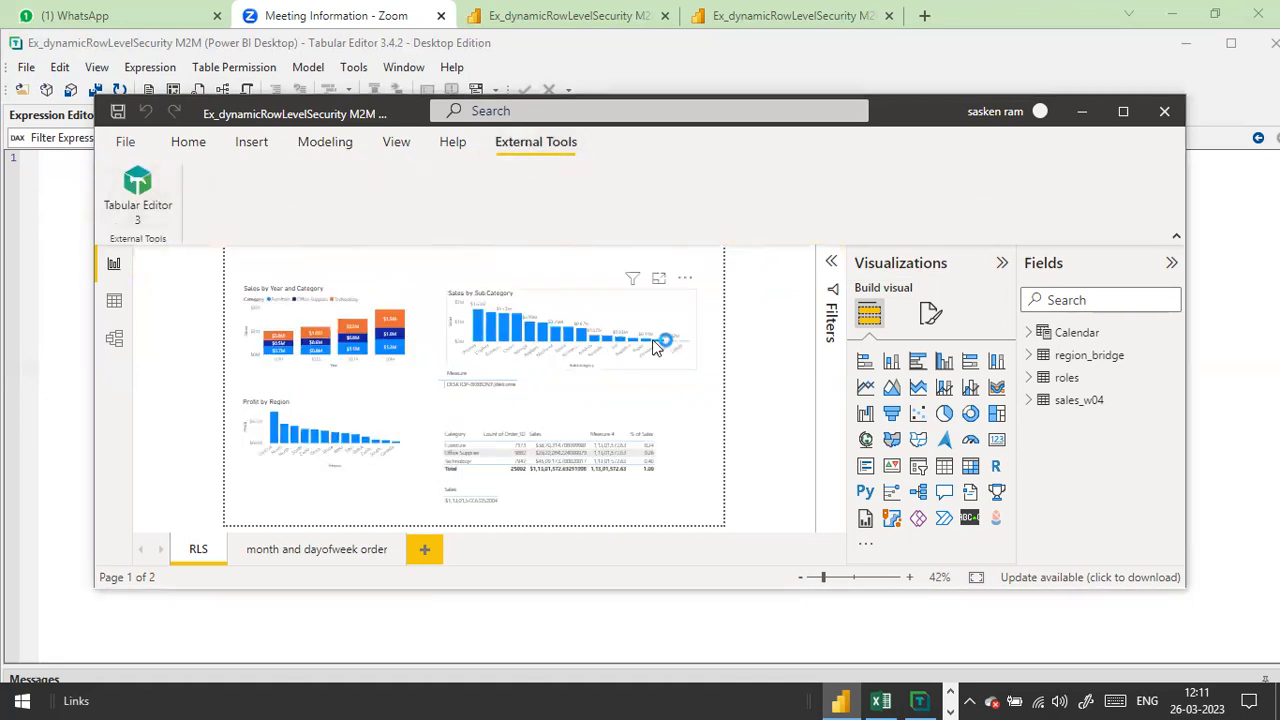
{"action": "left_click", "coordinate": [919, 700]}
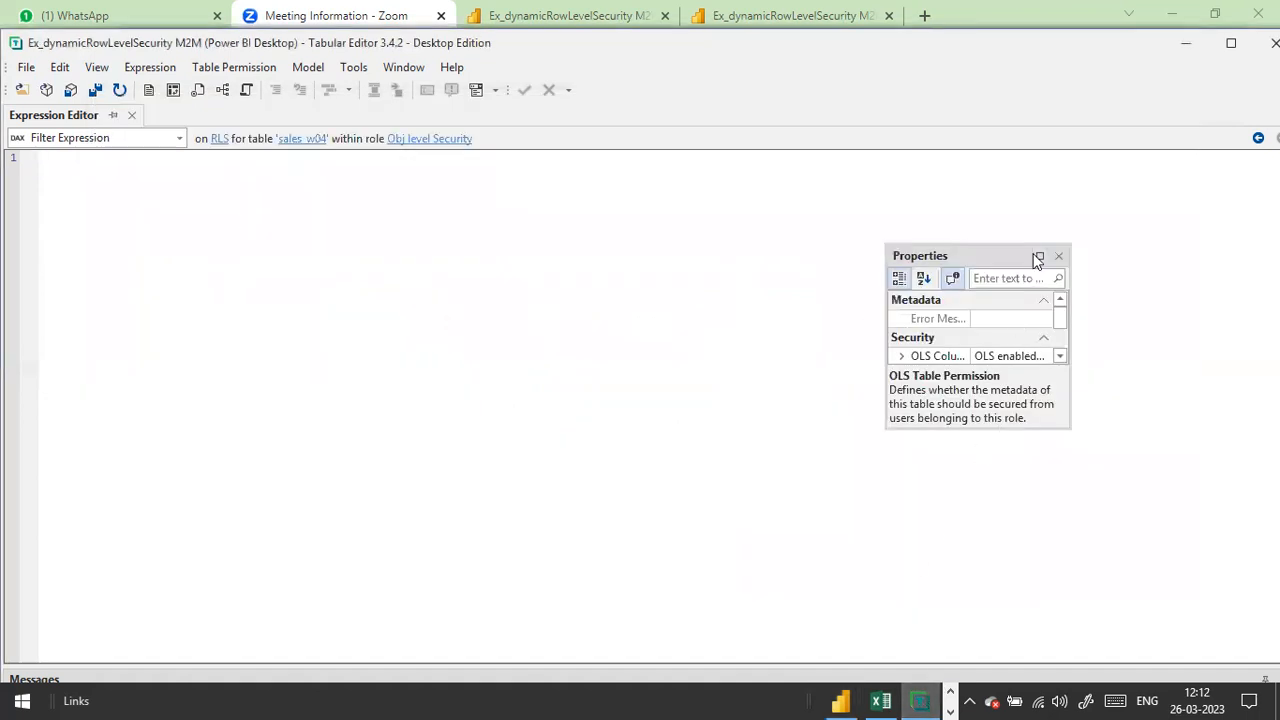
Step: Resize the Tabular Editor window and panels, and show the Dependencies panel from View
{"action": "double_click", "coordinate": [145, 42]}
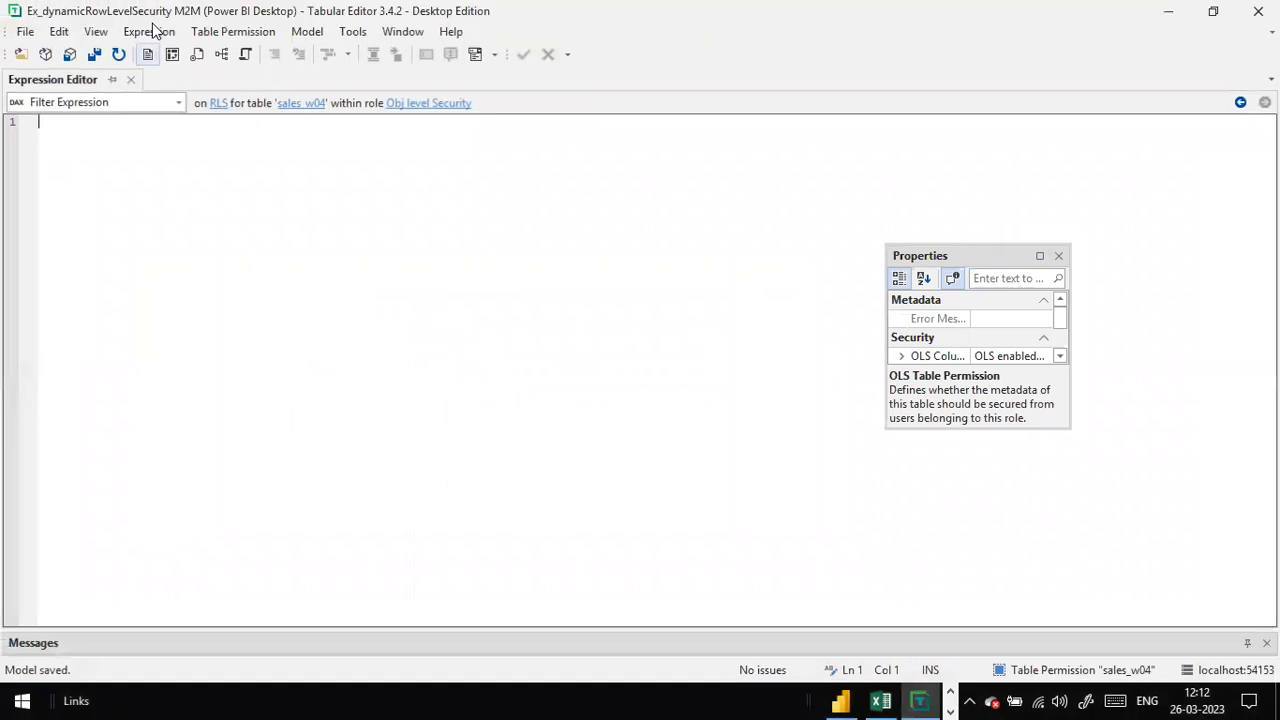
{"action": "left_click", "coordinate": [155, 31]}
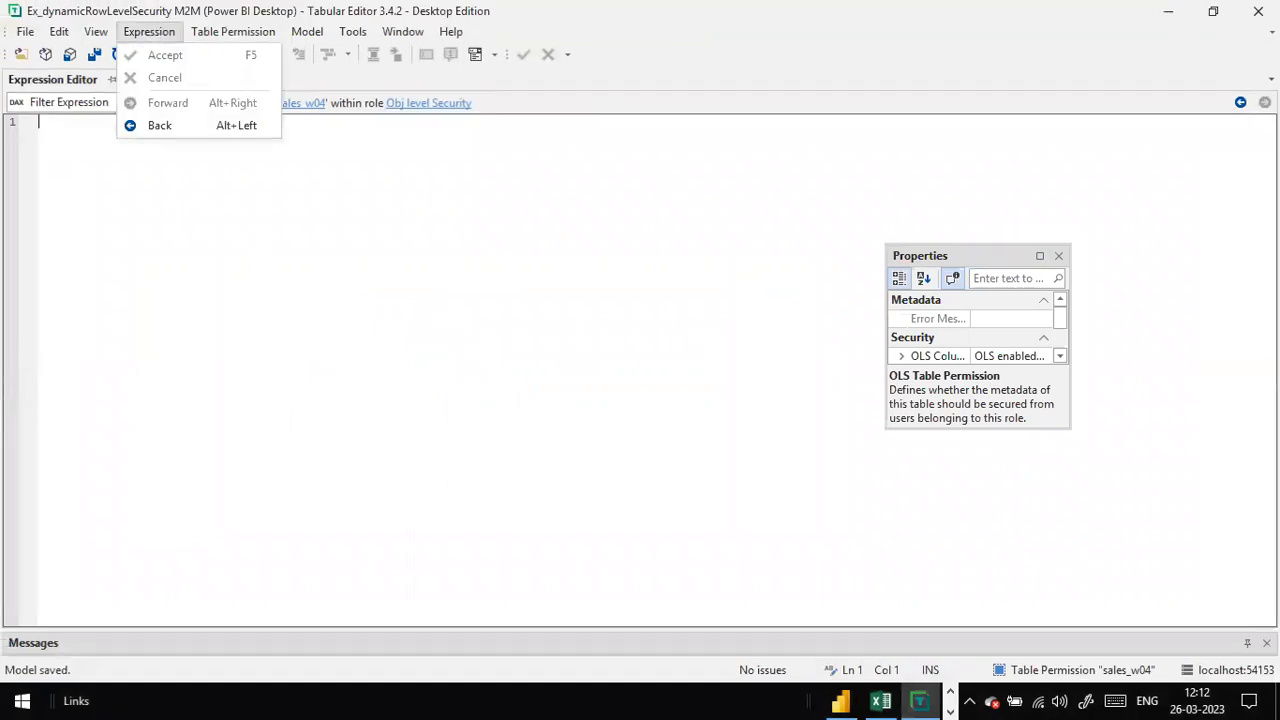
{"action": "left_click", "coordinate": [1216, 13]}
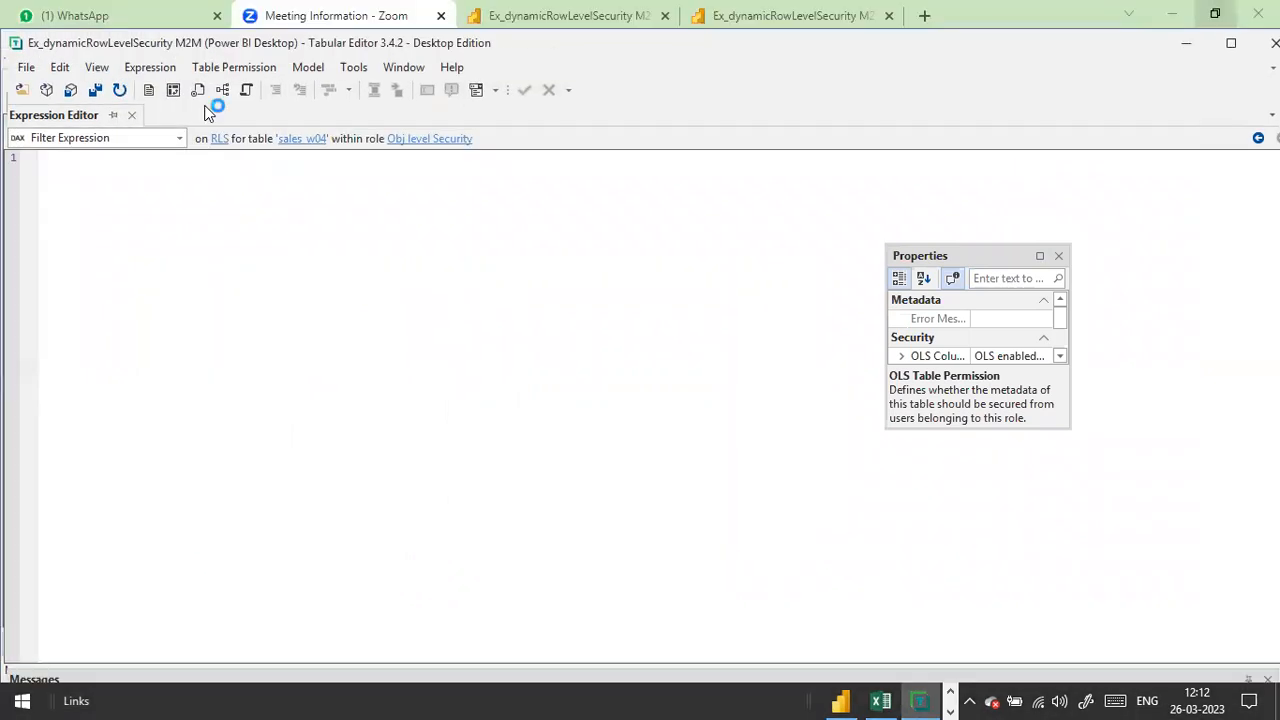
{"action": "left_click", "coordinate": [1040, 258]}
{"action": "double_click", "coordinate": [92, 14]}
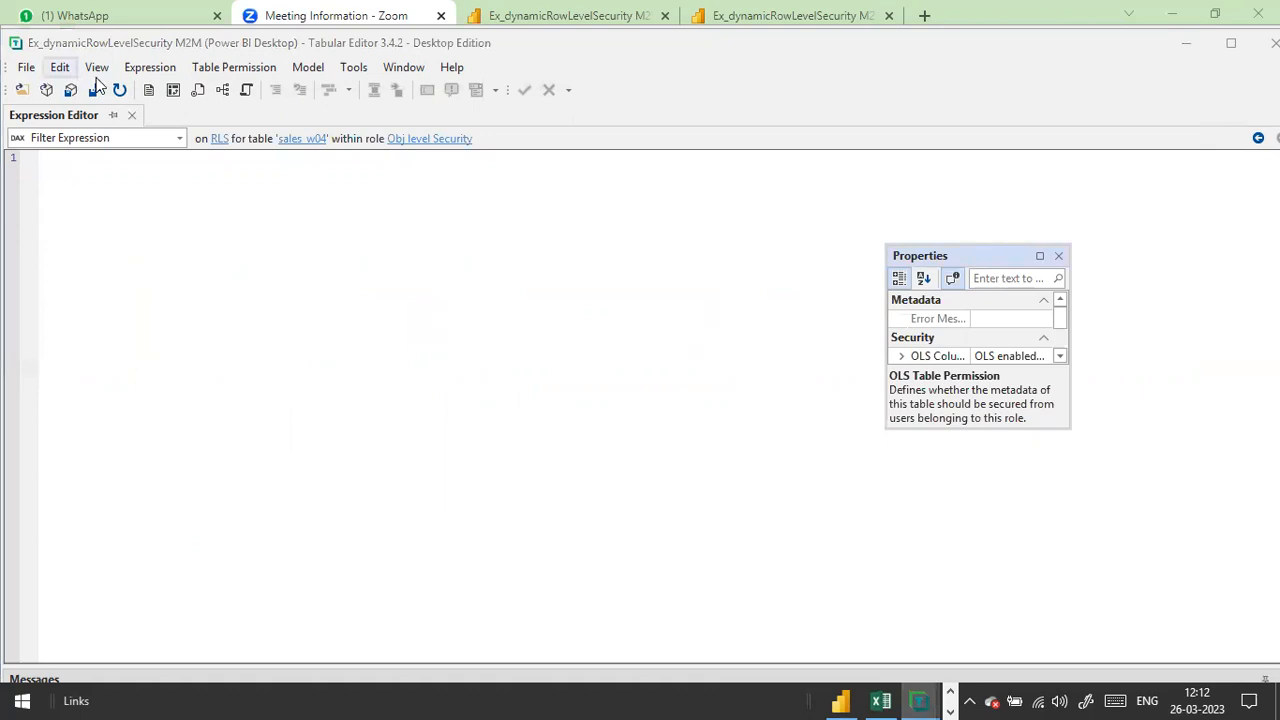
{"action": "left_click", "coordinate": [96, 67]}
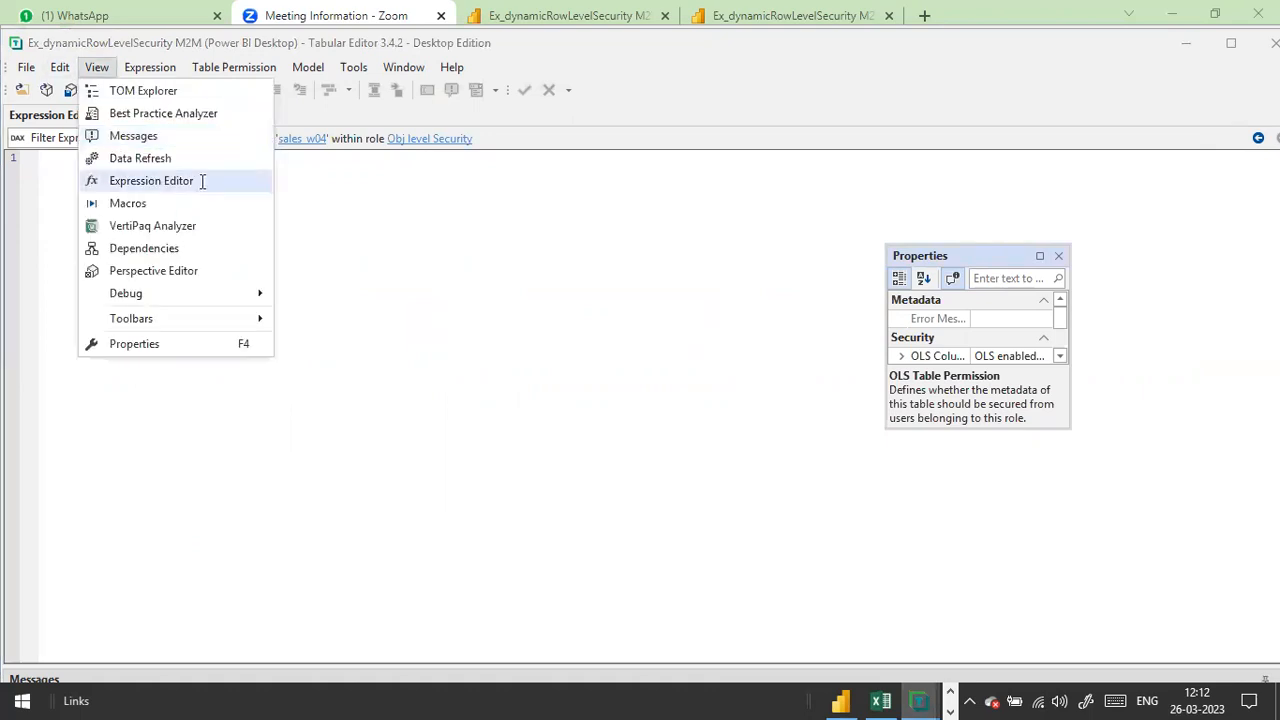
{"action": "left_click", "coordinate": [200, 181]}
{"action": "left_click", "coordinate": [97, 67]}
{"action": "left_click", "coordinate": [172, 248]}
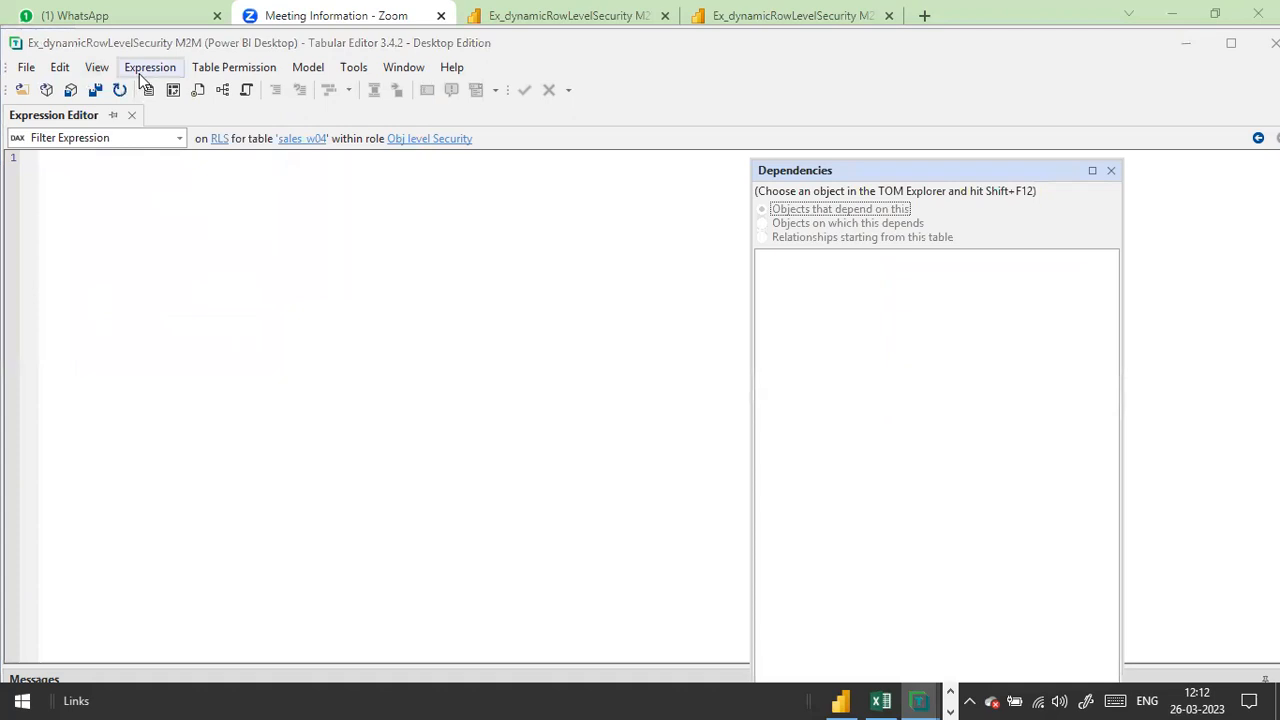
Step: Reopen TOM Explorer from the View menu to show the model tree
{"action": "left_click", "coordinate": [145, 67]}
{"action": "left_click", "coordinate": [97, 67]}
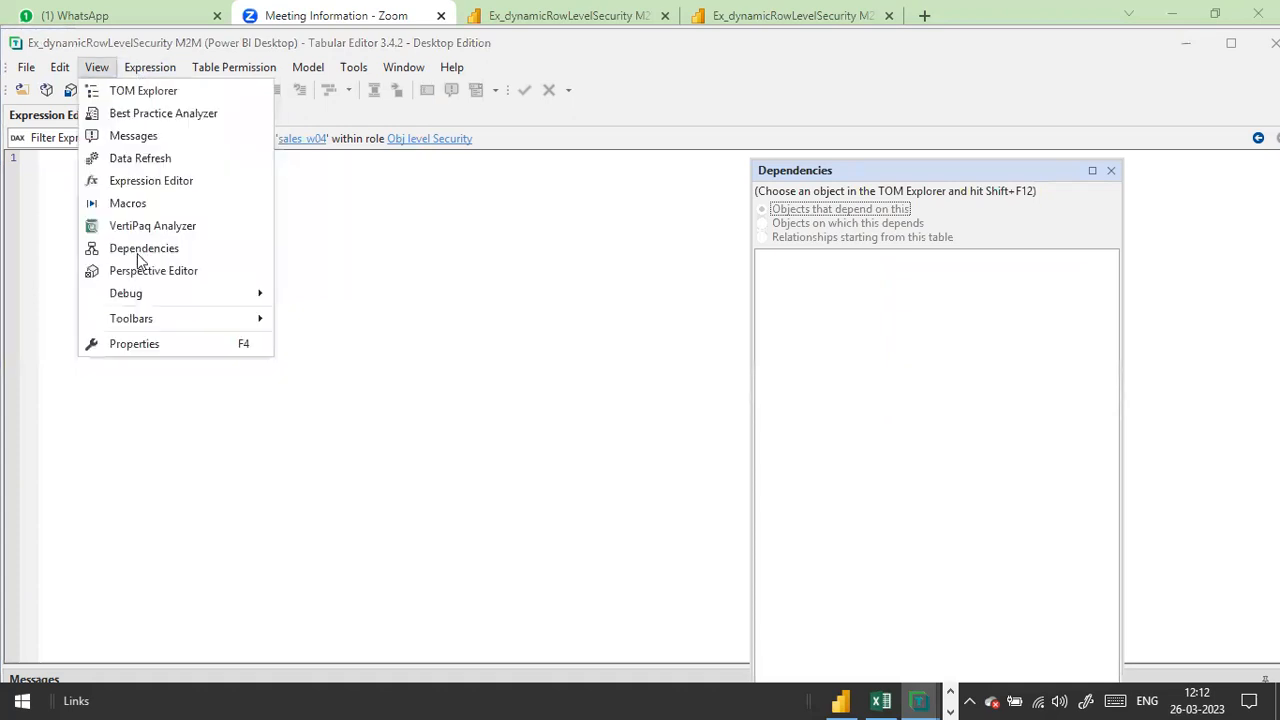
{"action": "left_click", "coordinate": [140, 250]}
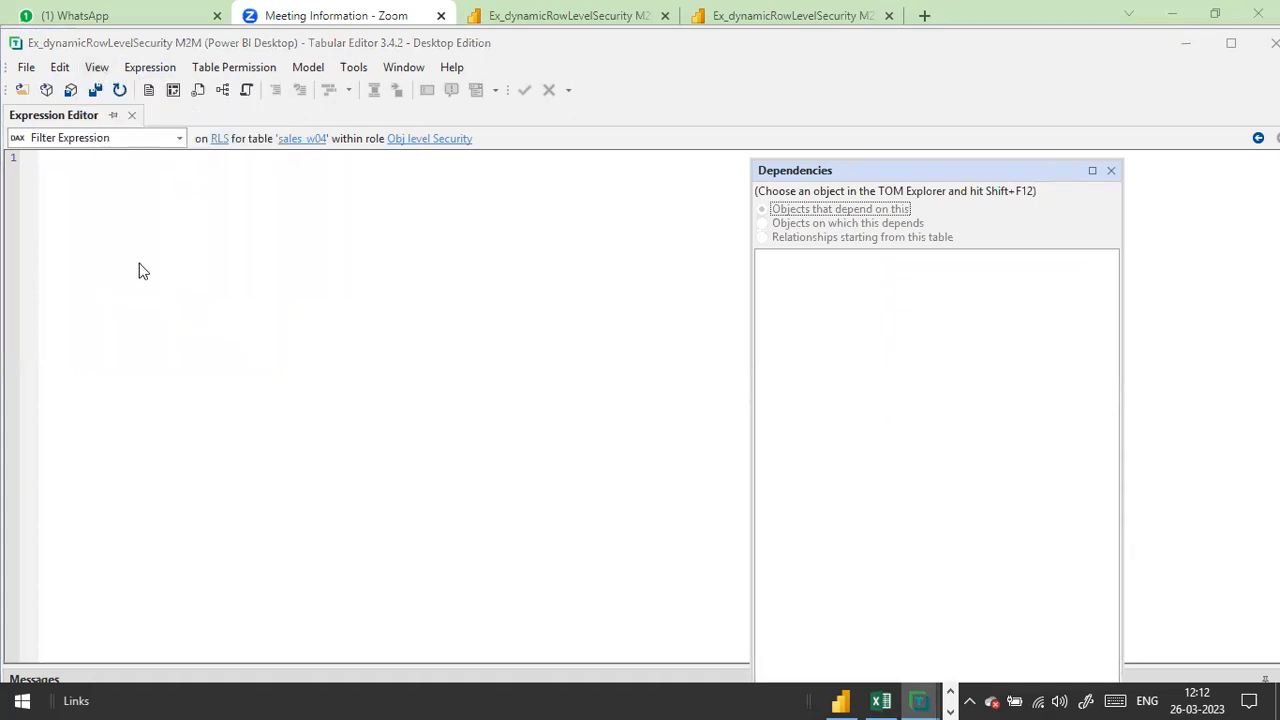
{"action": "key", "text": "alt+v"}
{"action": "left_click", "coordinate": [122, 91]}
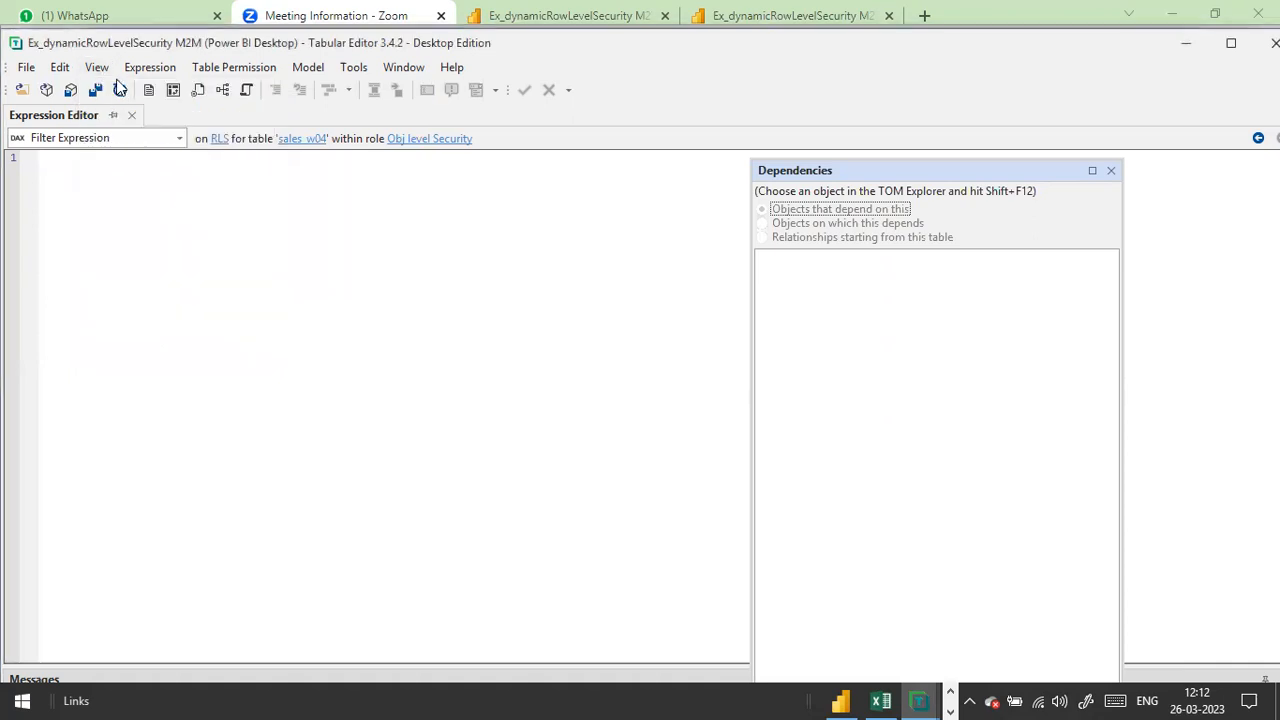
{"action": "key", "text": "alt+v"}
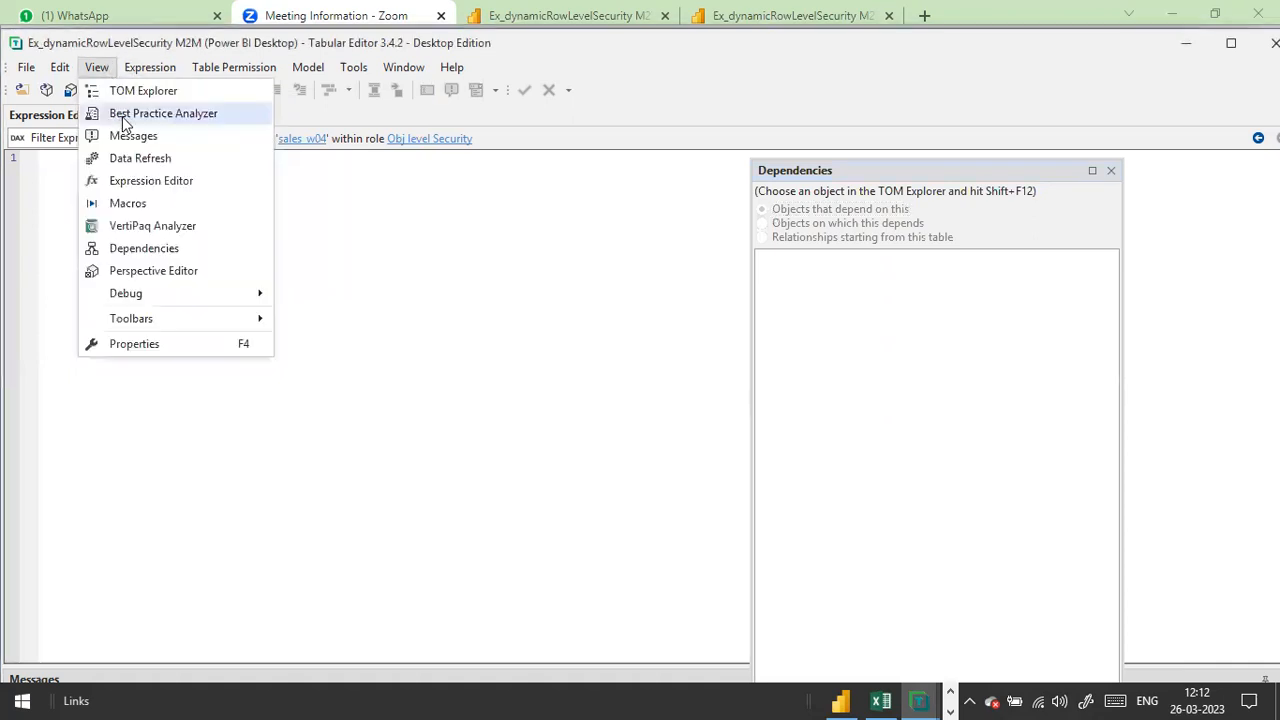
{"action": "left_click", "coordinate": [148, 96]}
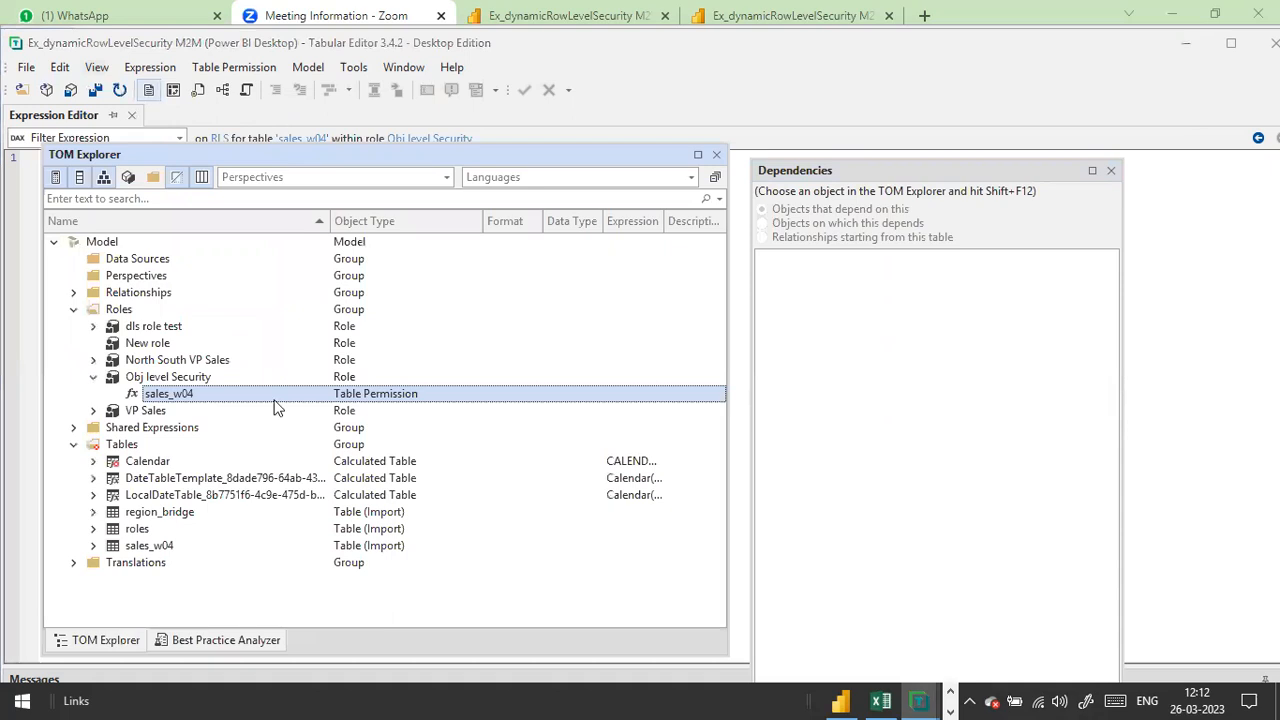
Step: Recheck Obj level Security's table permissions and open the sales_w04 permission's properties
{"action": "left_click", "coordinate": [180, 377]}
{"action": "right_click", "coordinate": [189, 377]}
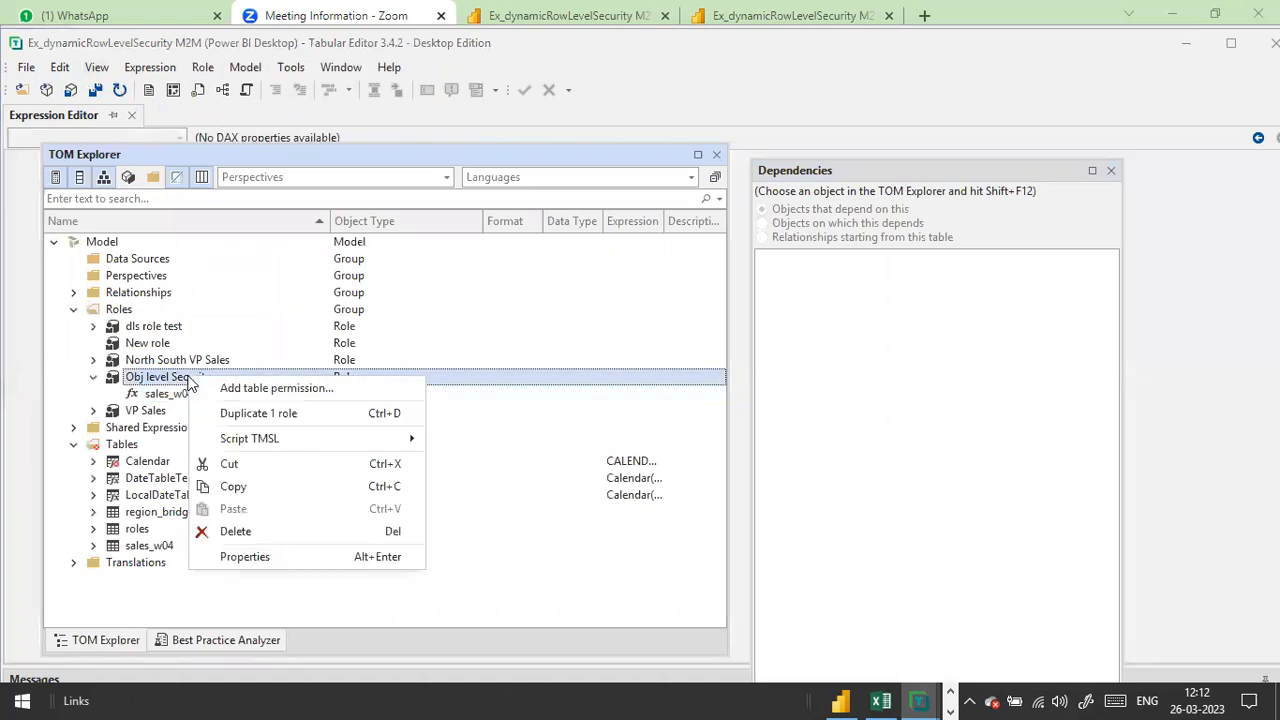
{"action": "left_click", "coordinate": [275, 389]}
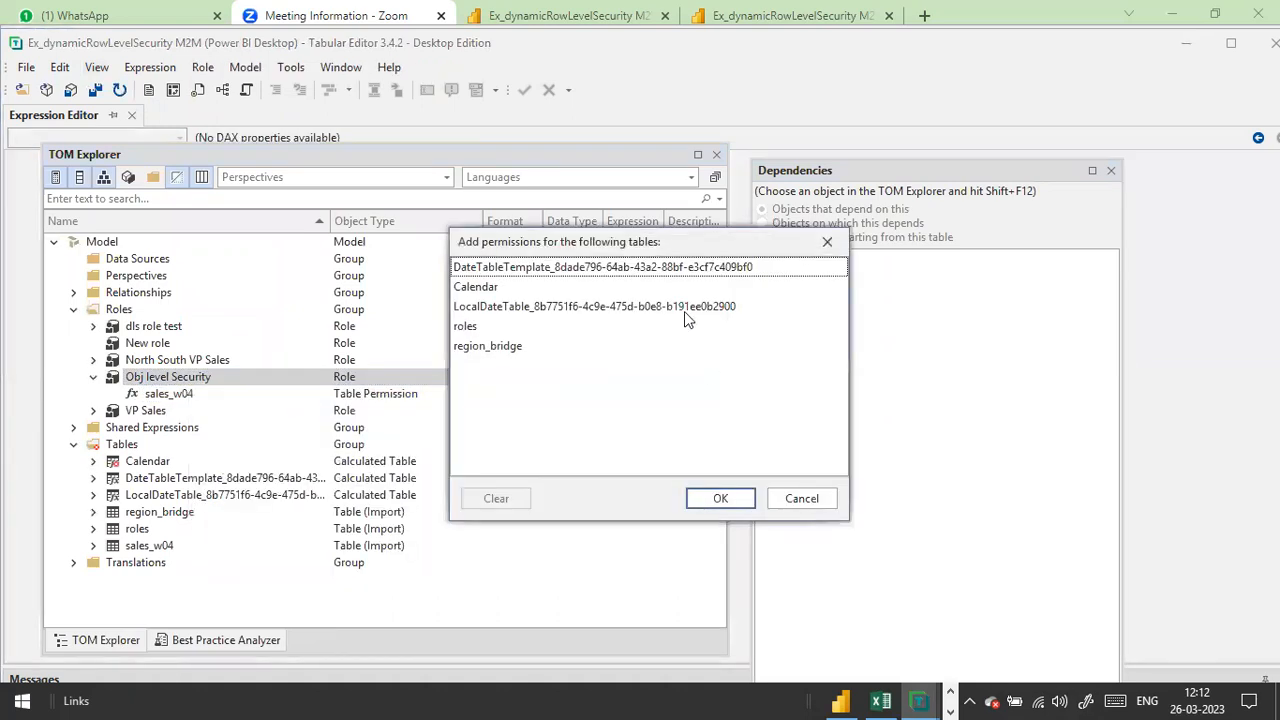
{"action": "left_click", "coordinate": [720, 498]}
{"action": "left_click", "coordinate": [370, 394]}
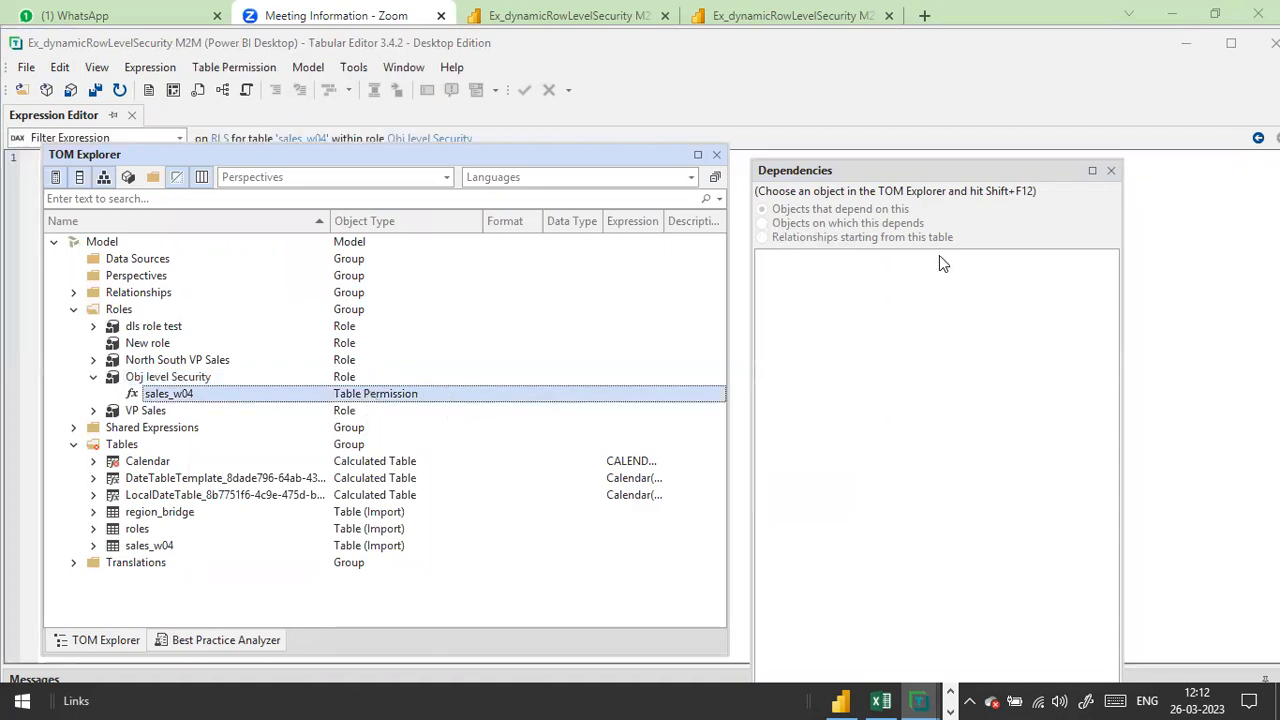
{"action": "right_click", "coordinate": [431, 395]}
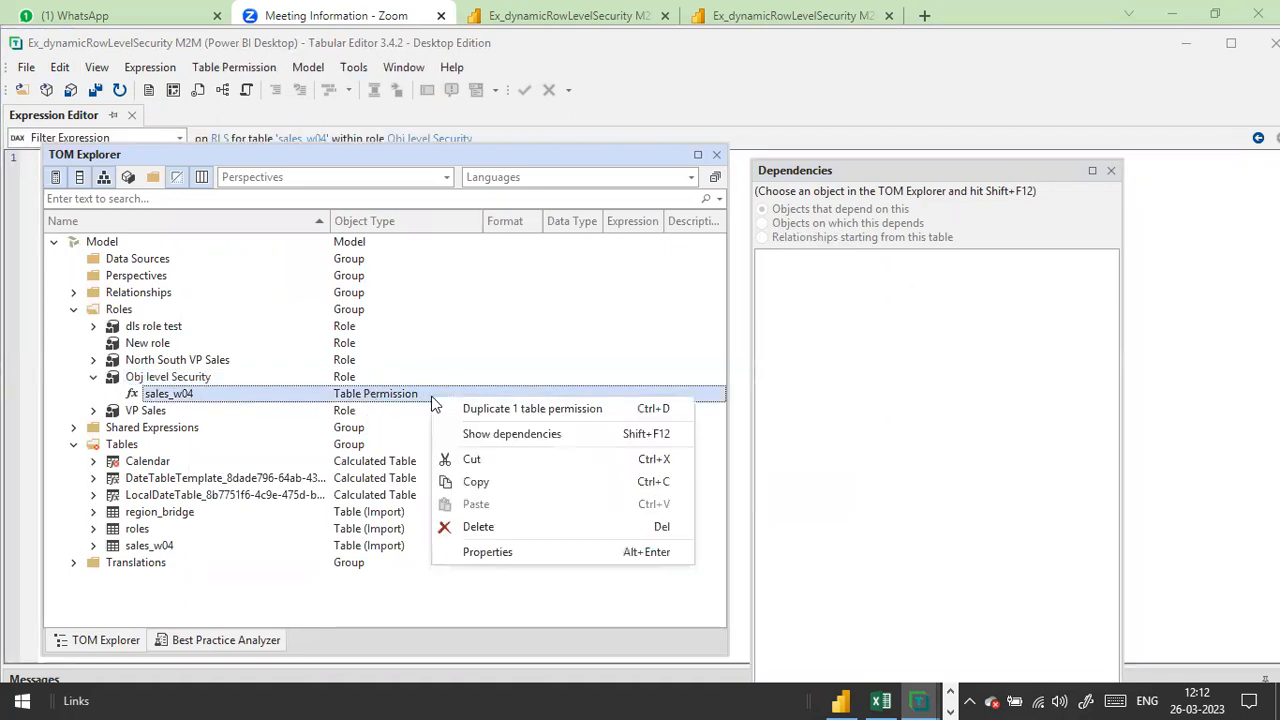
{"action": "left_click", "coordinate": [490, 551]}
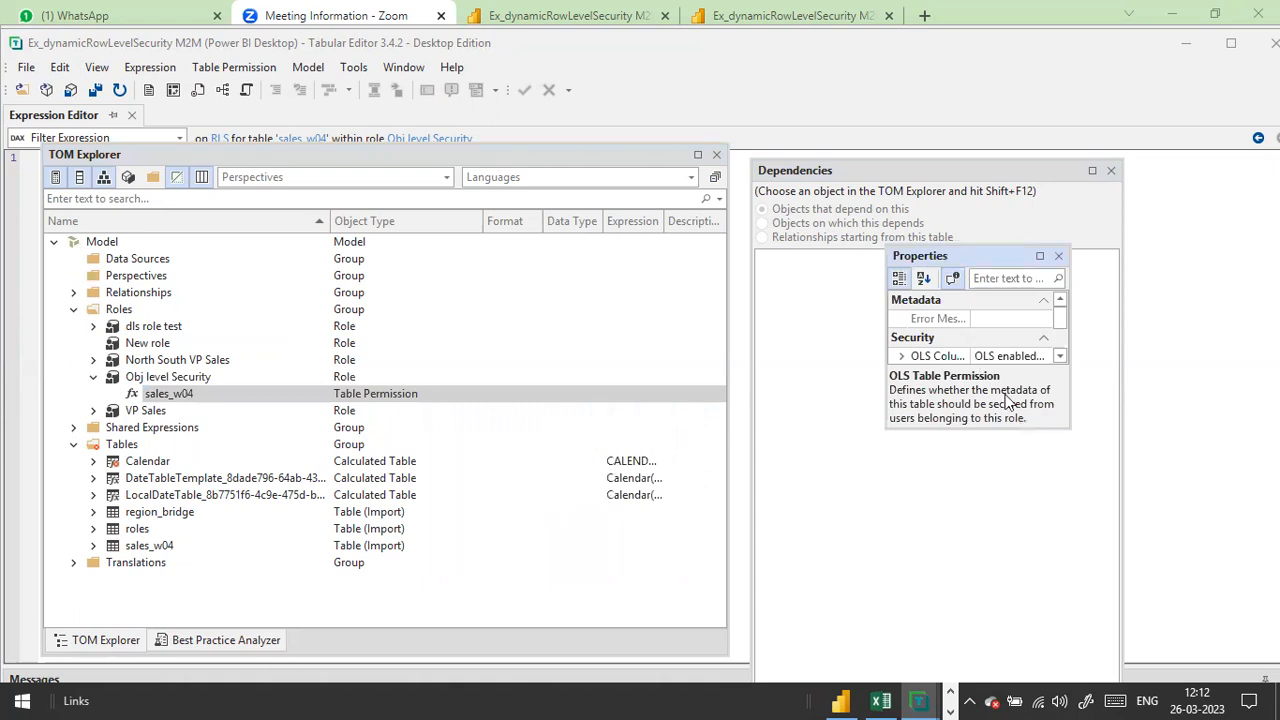
Step: Widen the Properties panel and verify OLS Table Permission is None for sales_w04
{"action": "left_click_drag", "start_coordinate": [1066, 428], "coordinate": [1089, 551]}
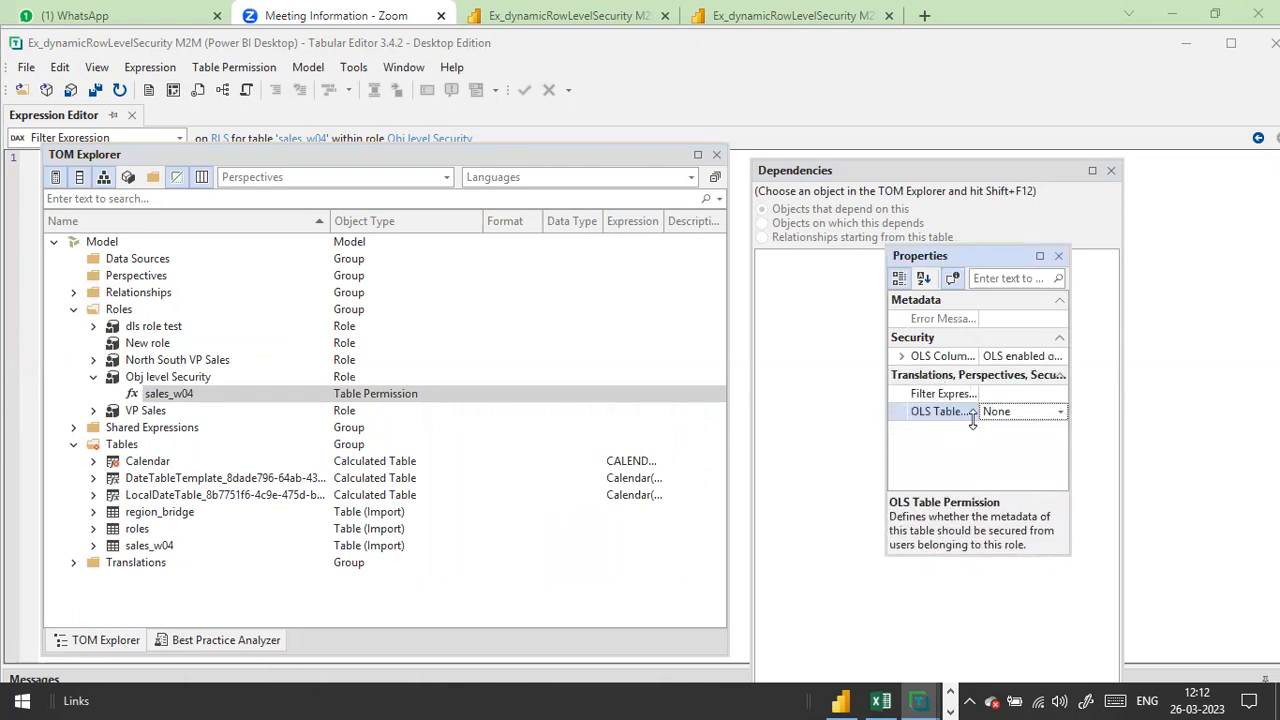
{"action": "left_click", "coordinate": [1062, 394]}
{"action": "left_click", "coordinate": [1033, 415]}
{"action": "left_click", "coordinate": [1000, 393]}
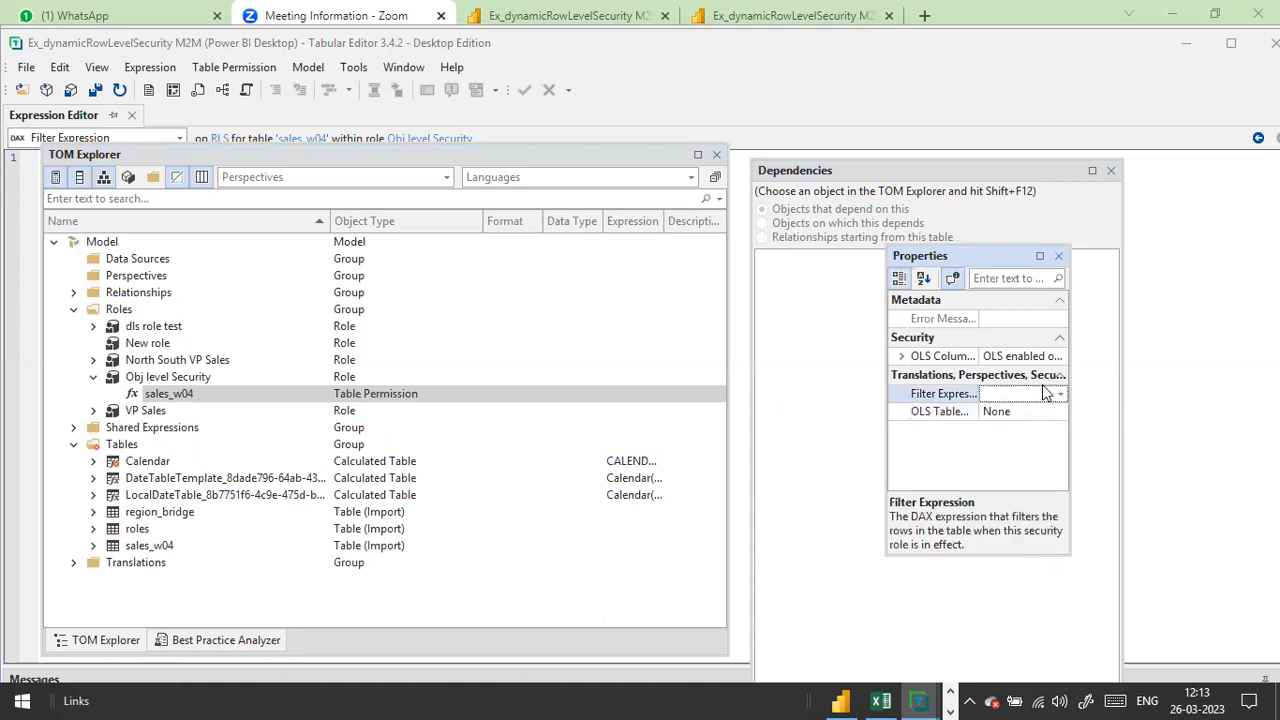
{"action": "left_click", "coordinate": [1024, 356]}
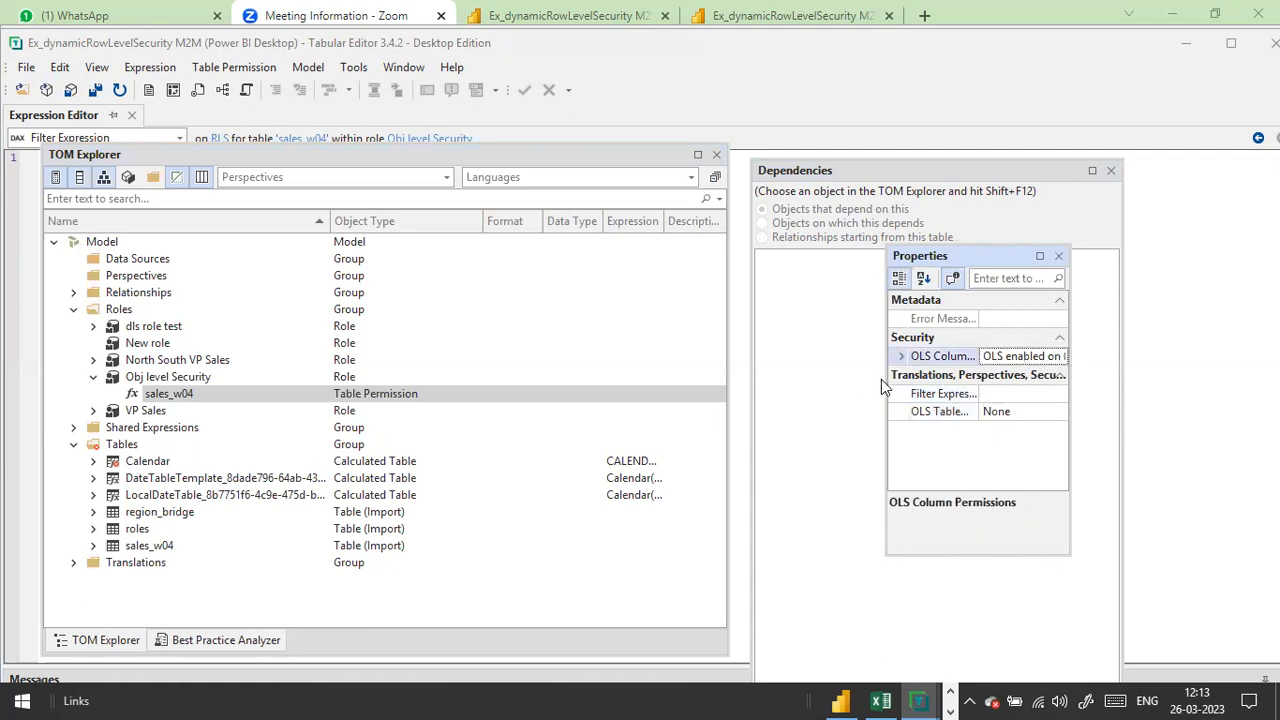
{"action": "left_click_drag", "start_coordinate": [885, 380], "coordinate": [701, 380]}
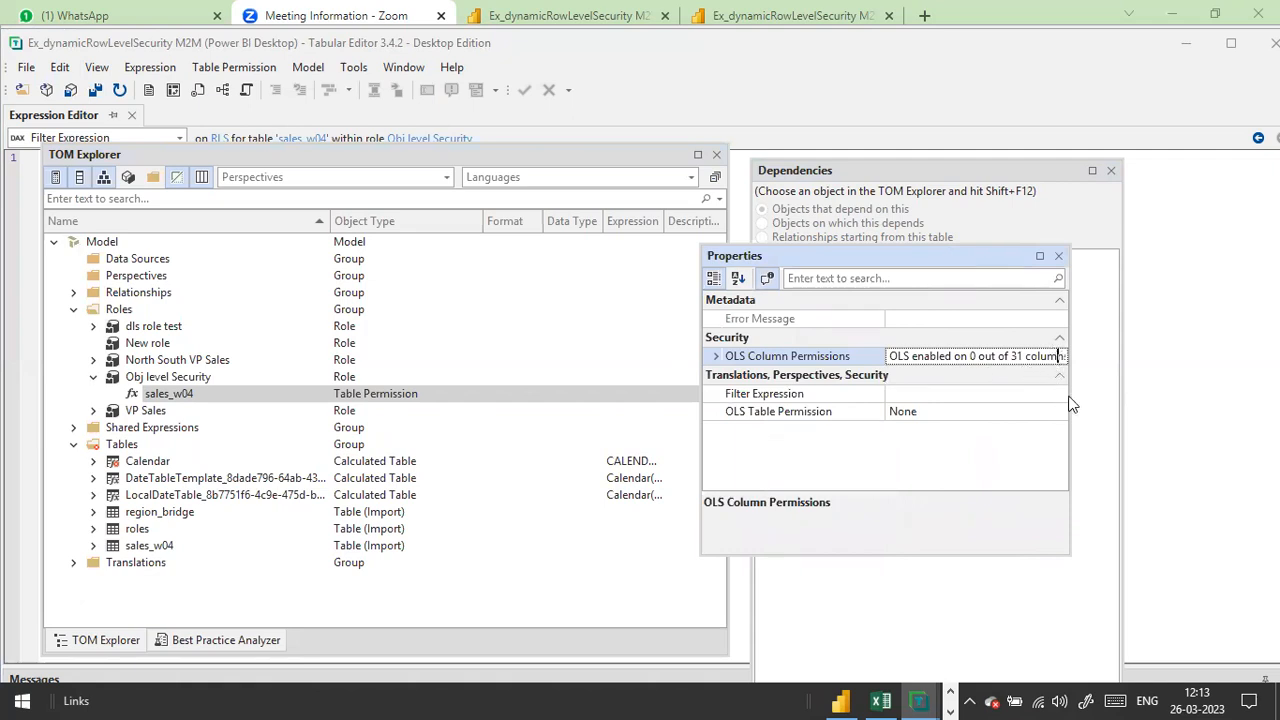
{"action": "left_click_drag", "start_coordinate": [1069, 403], "coordinate": [1255, 413]}
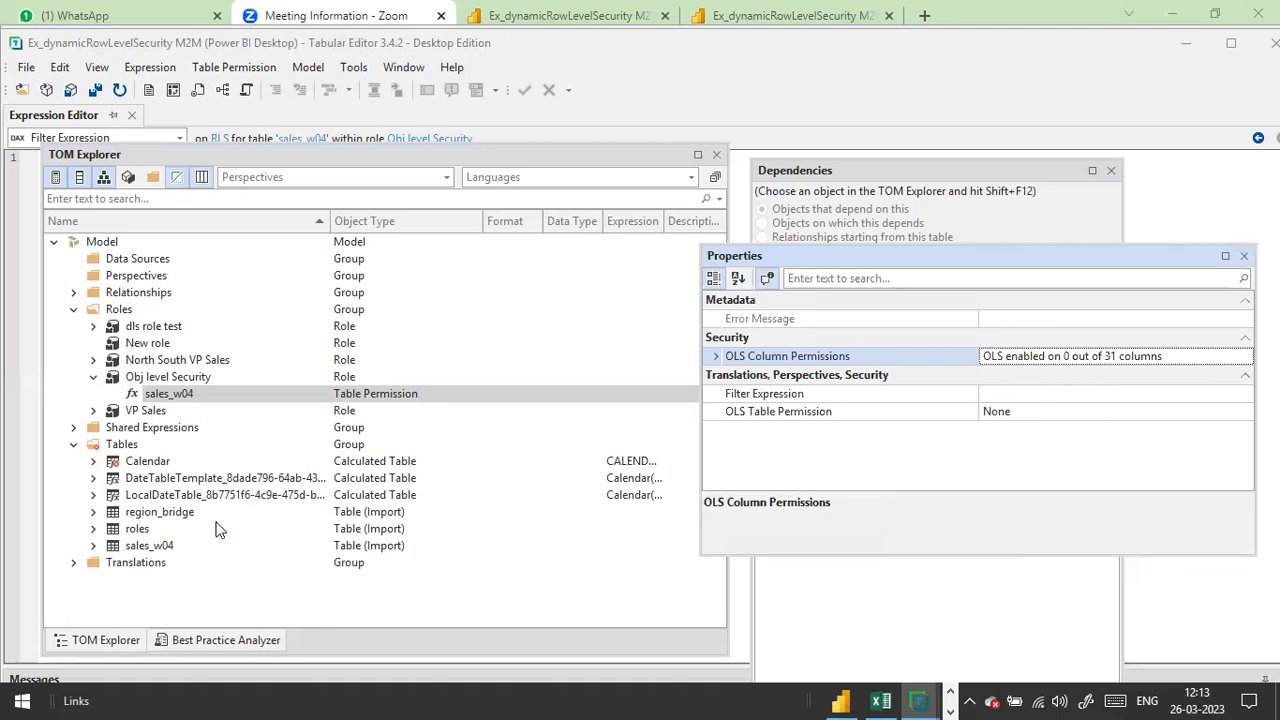
Step: Expand the sales_w04 and roles tables, viewing sales_w04's properties and roles' columns
{"action": "left_click", "coordinate": [156, 547]}
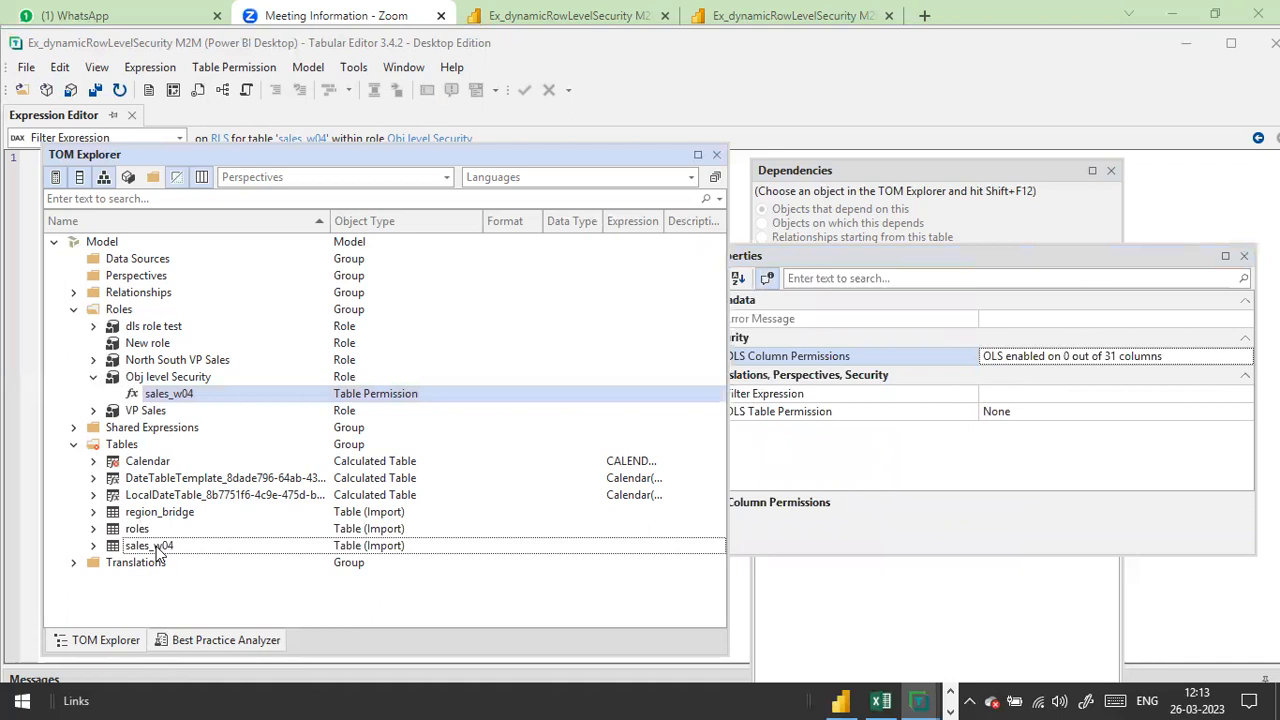
{"action": "left_click", "coordinate": [94, 547]}
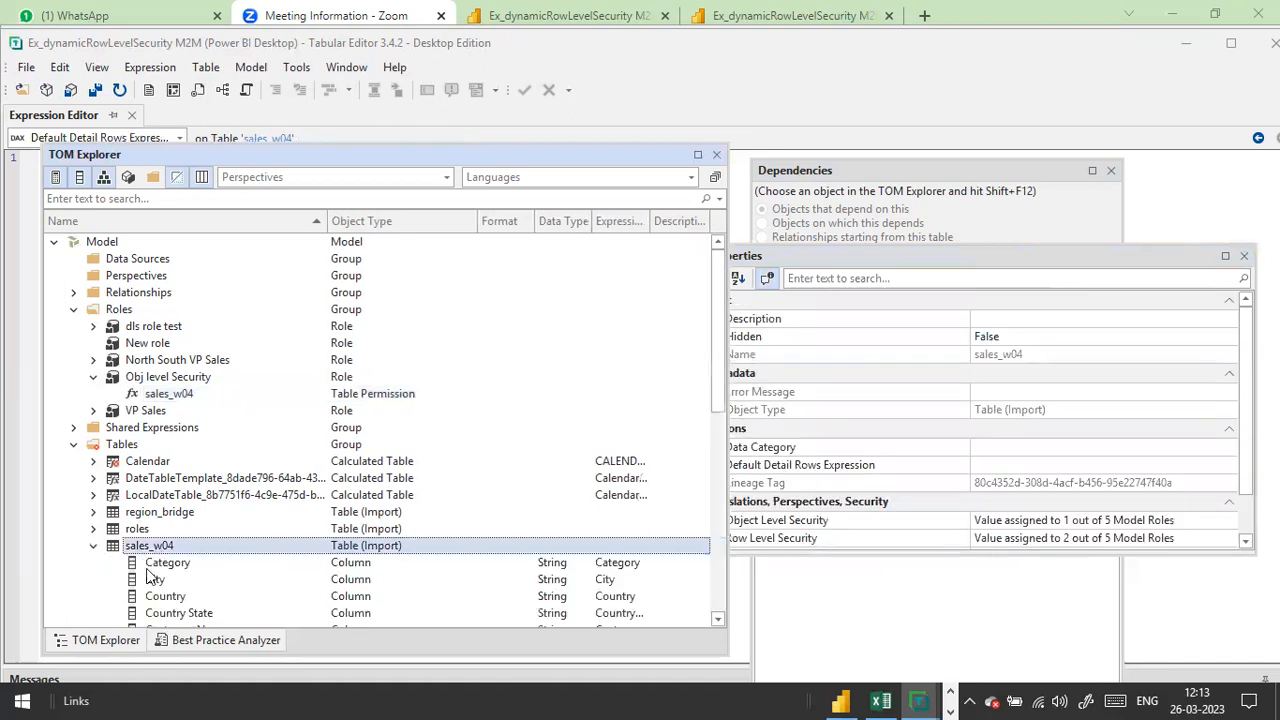
{"action": "scroll", "coordinate": [147, 571], "scroll_direction": "down", "scroll_amount": 3}
{"action": "scroll", "coordinate": [221, 452], "scroll_direction": "up", "scroll_amount": 1}
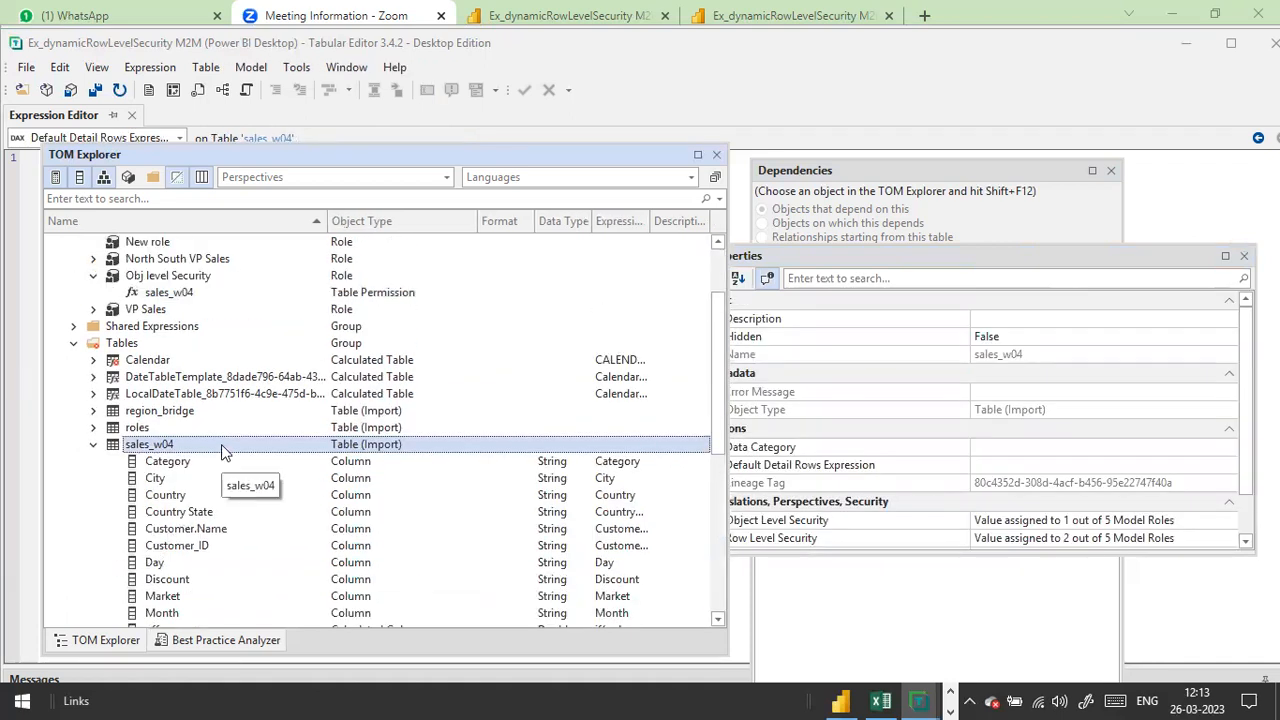
{"action": "right_click", "coordinate": [221, 444]}
{"action": "left_click", "coordinate": [285, 431]}
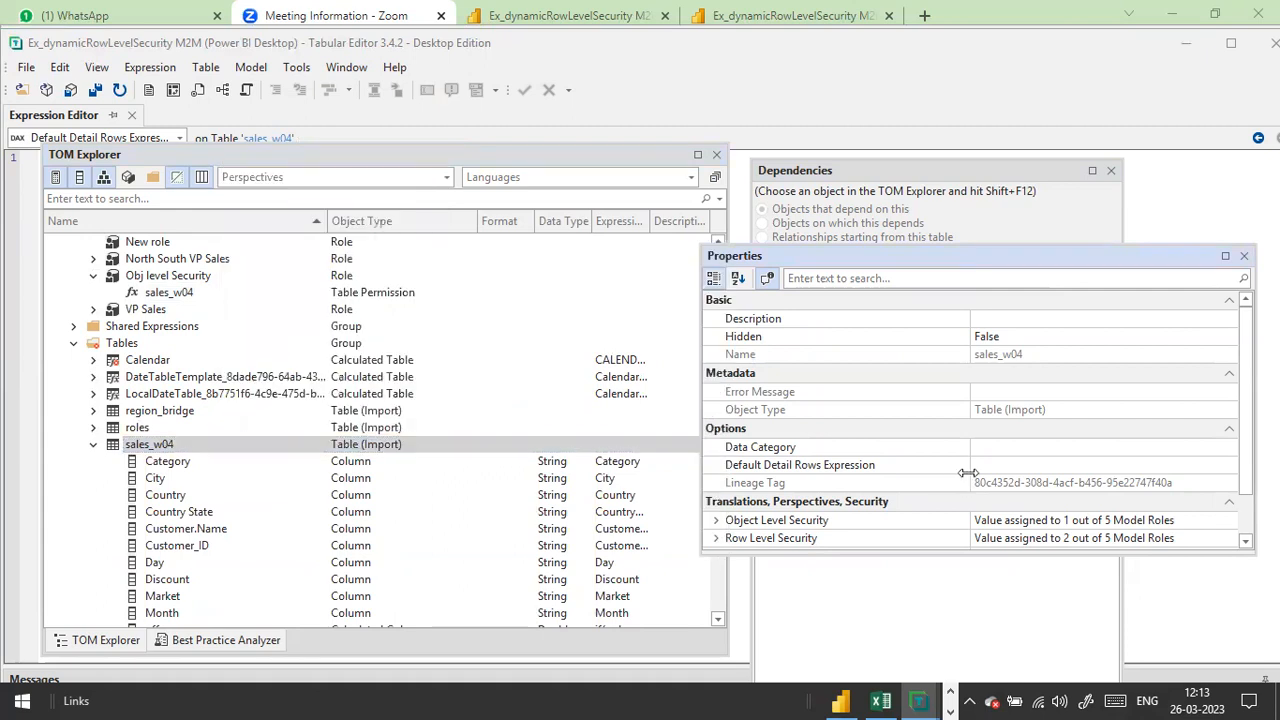
{"action": "scroll", "coordinate": [1006, 437], "scroll_direction": "down", "scroll_amount": 1}
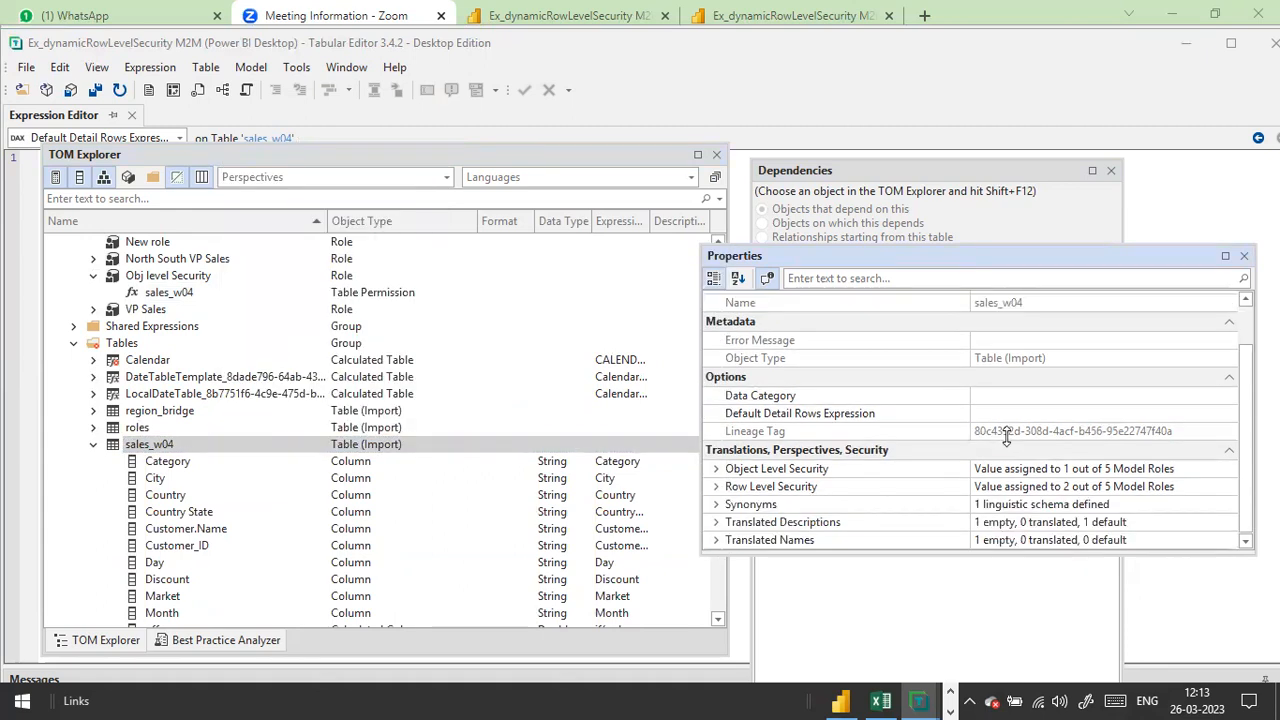
{"action": "scroll", "coordinate": [1006, 437], "scroll_direction": "up", "scroll_amount": 1}
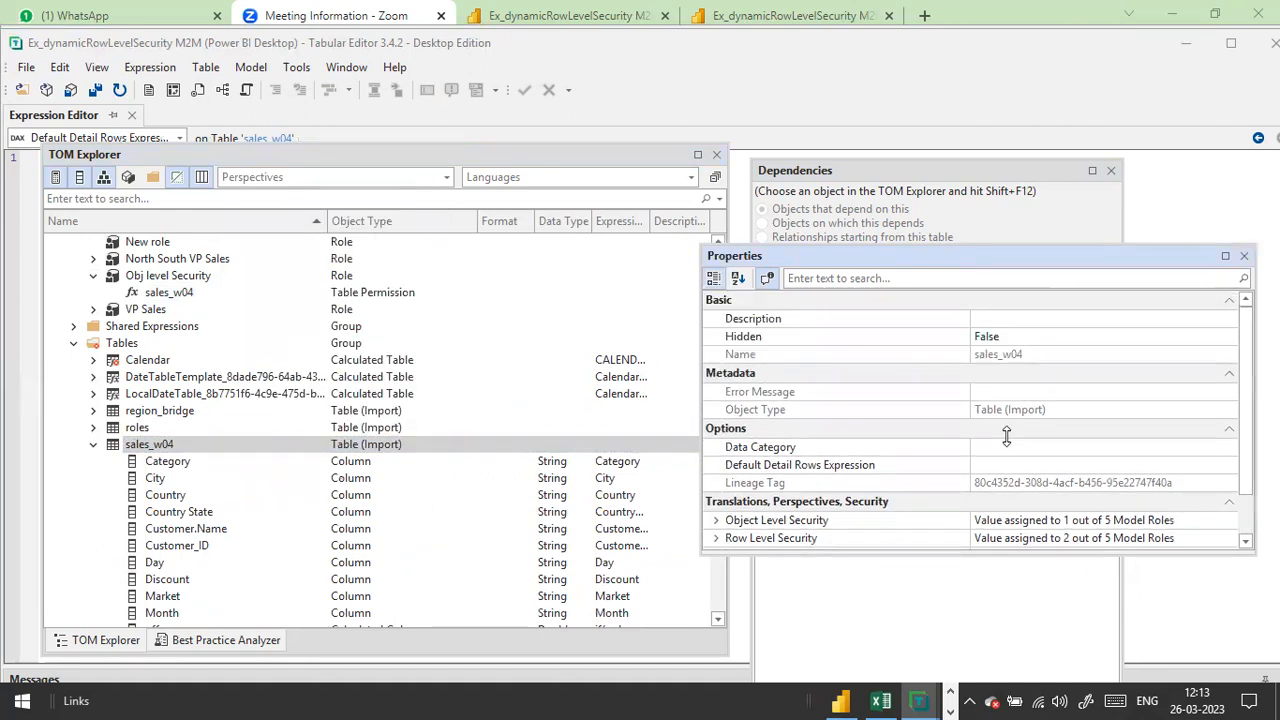
{"action": "scroll", "coordinate": [1006, 437], "scroll_direction": "down", "scroll_amount": 1}
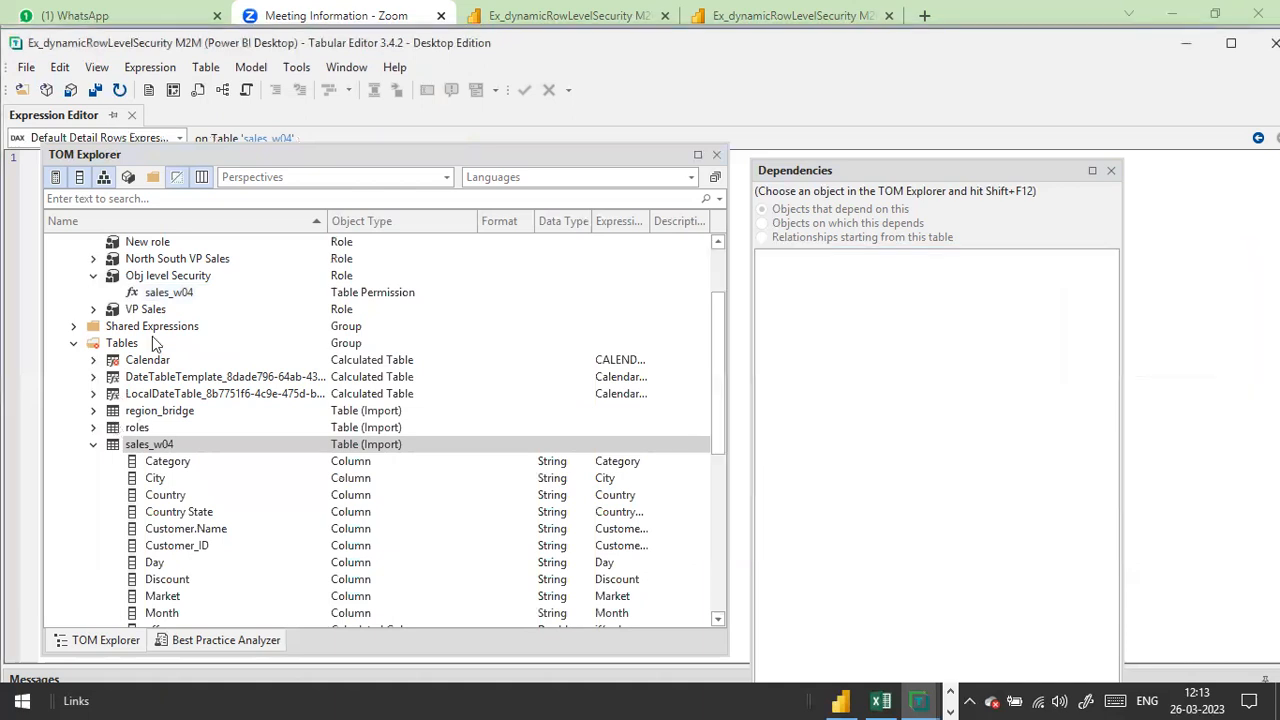
{"action": "left_click", "coordinate": [94, 428]}
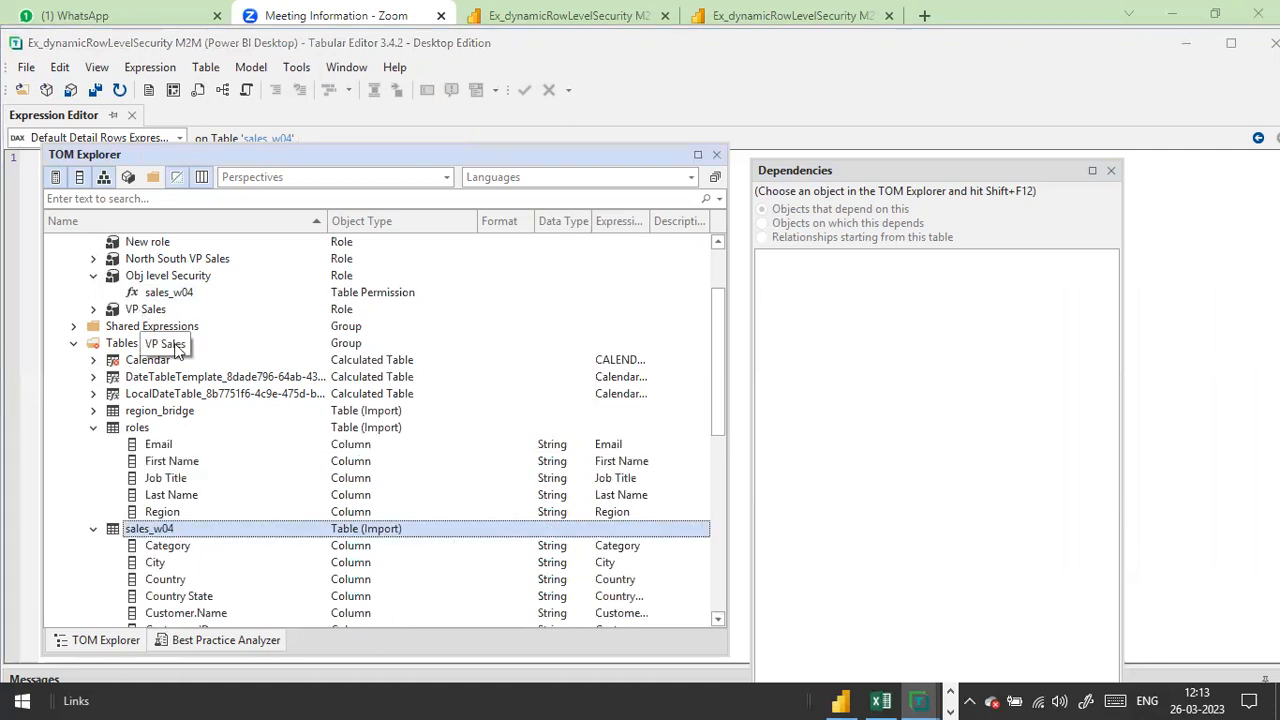
{"action": "scroll", "coordinate": [178, 350], "scroll_direction": "up", "scroll_amount": 1}
Step: Open the Obj level Security role's properties and expand its per-table permissions
{"action": "right_click", "coordinate": [189, 327]}
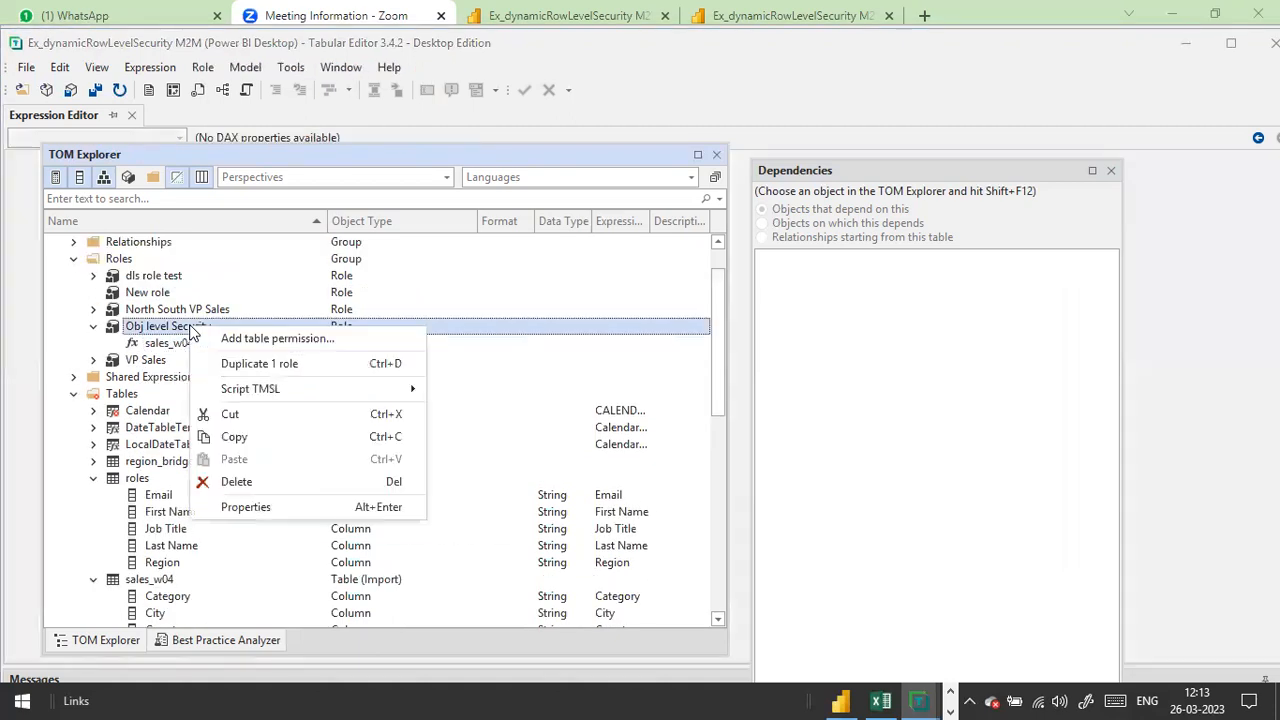
{"action": "left_click", "coordinate": [251, 508]}
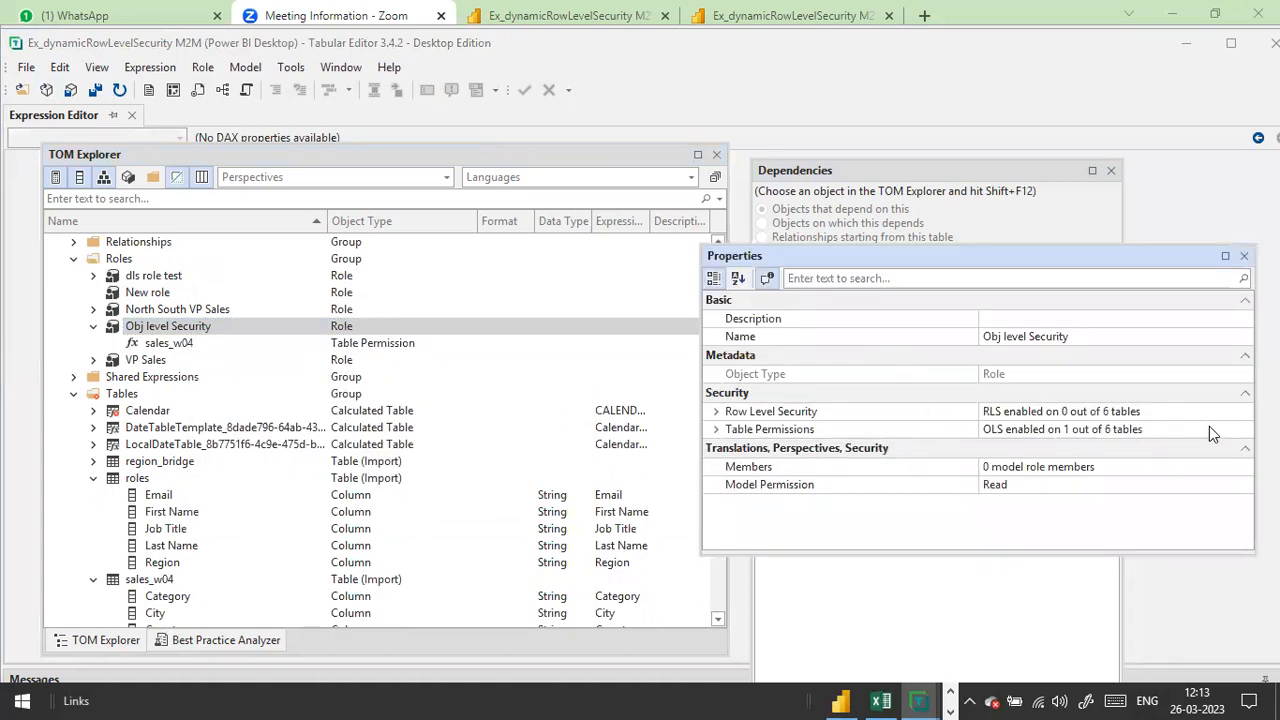
{"action": "left_click", "coordinate": [714, 430]}
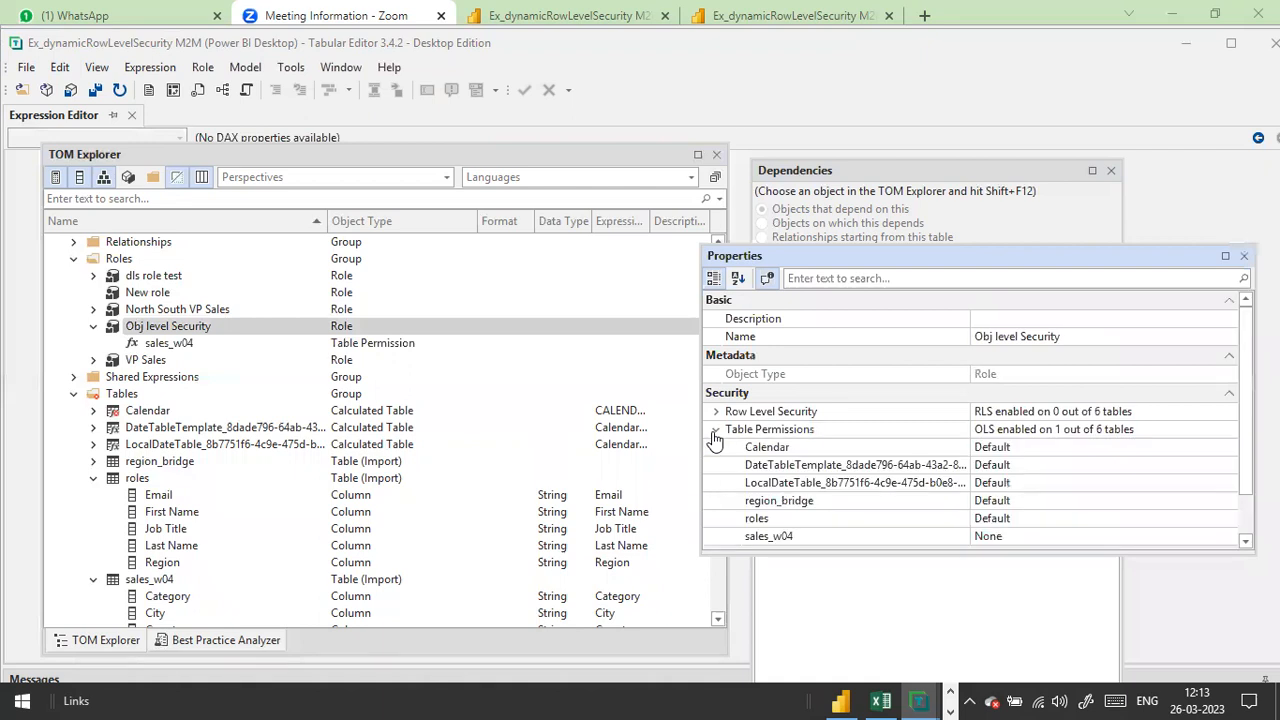
{"action": "scroll", "coordinate": [910, 468], "scroll_direction": "down", "scroll_amount": 1}
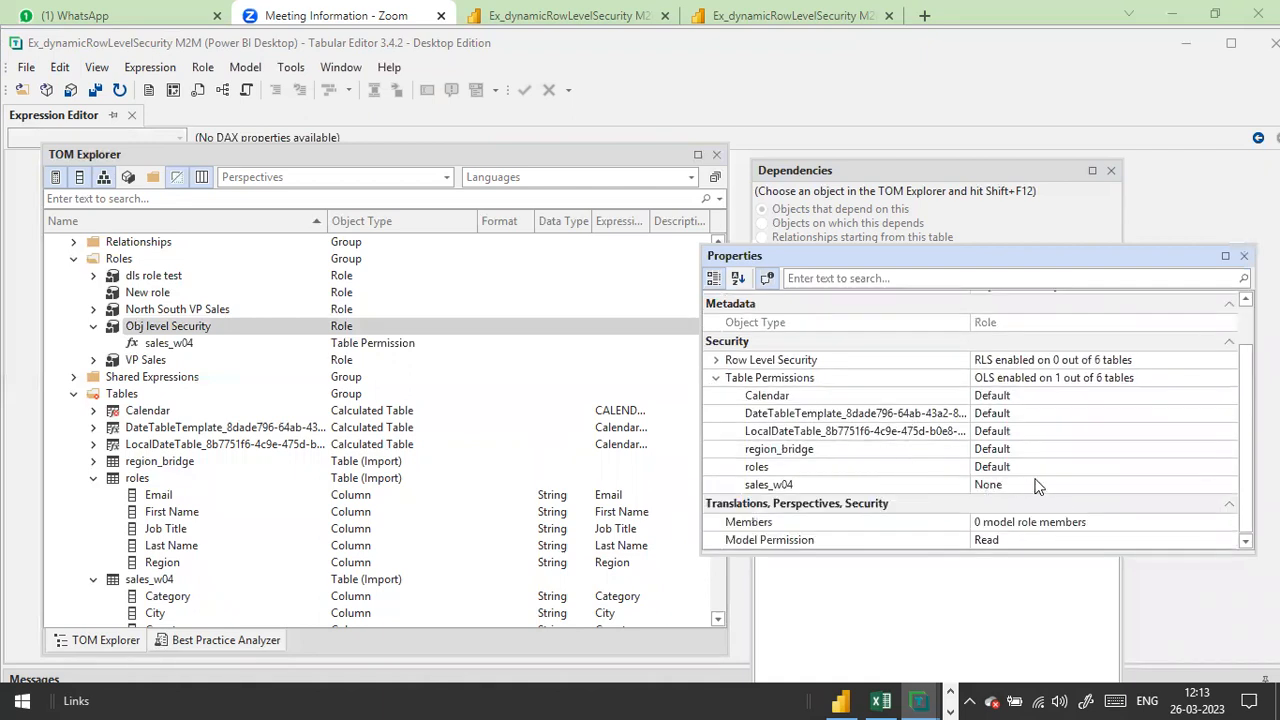
{"action": "left_click", "coordinate": [1088, 484]}
{"action": "left_click", "coordinate": [1246, 488]}
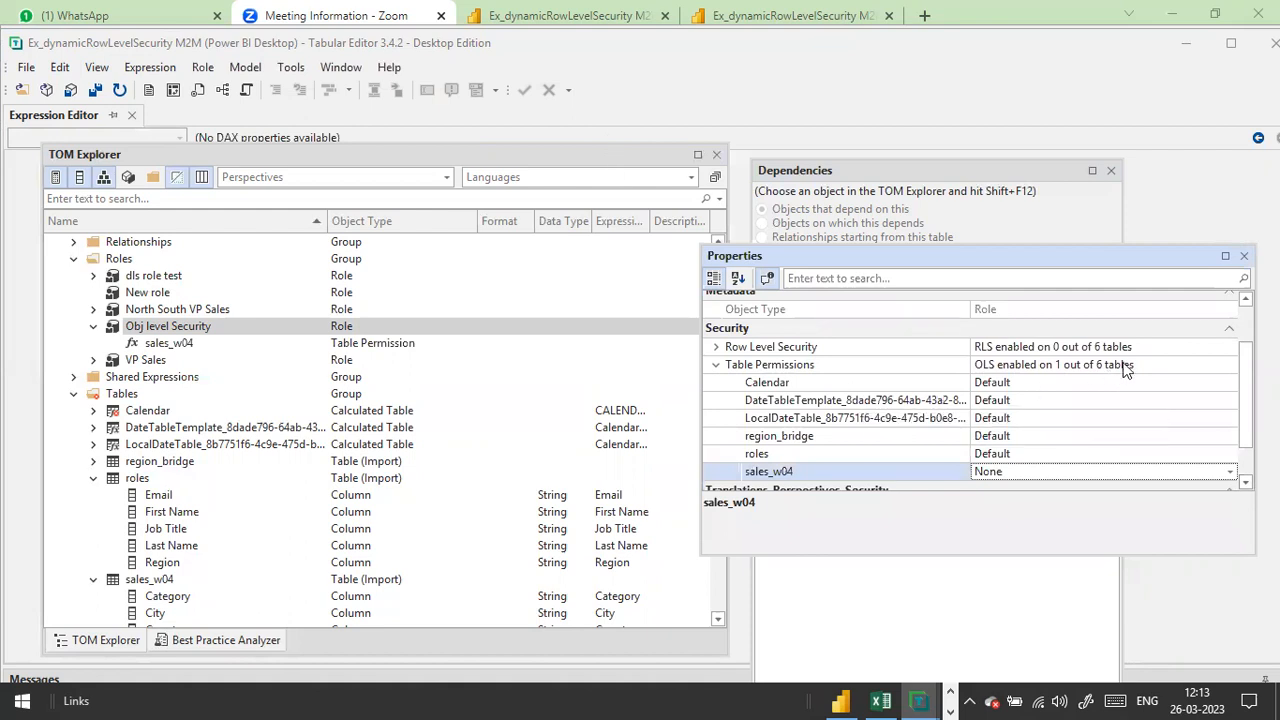
Step: Set the sales_w04 entry under Table Permissions to None
{"action": "left_click", "coordinate": [1163, 364]}
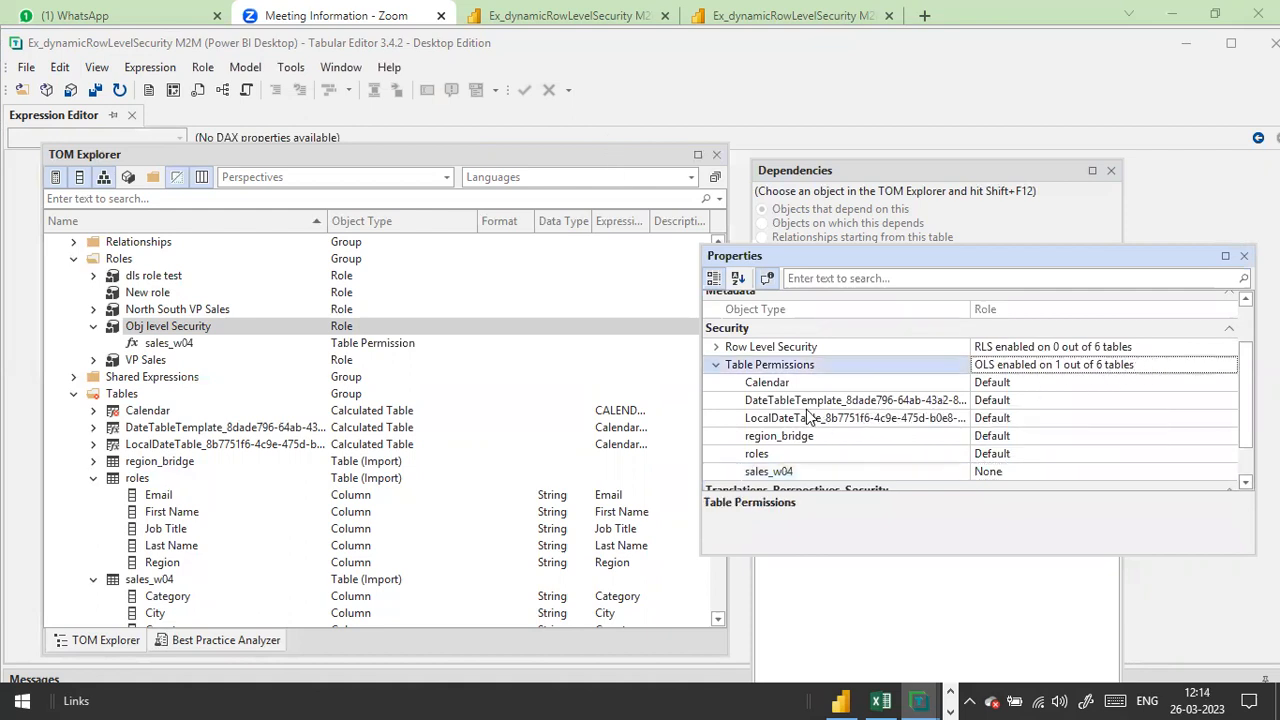
{"action": "scroll", "coordinate": [980, 458], "scroll_direction": "down", "scroll_amount": 2}
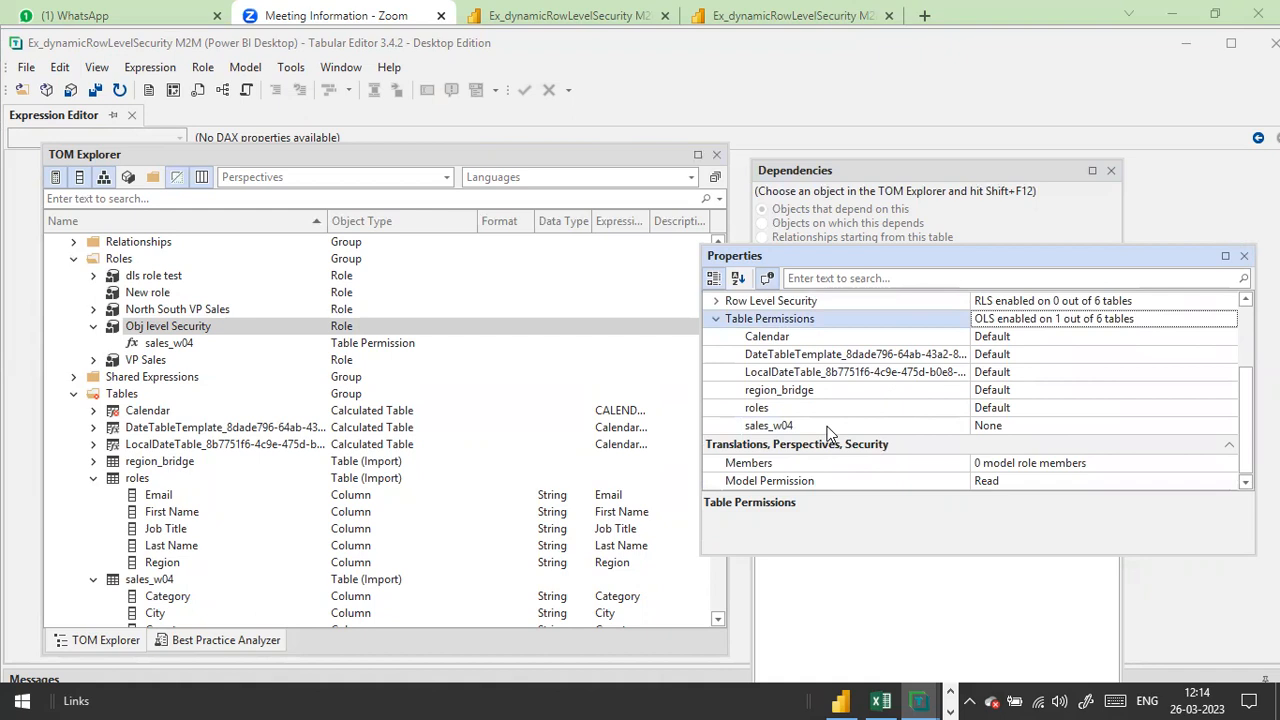
{"action": "left_click", "coordinate": [1050, 428]}
{"action": "double_click", "coordinate": [1188, 429]}
{"action": "left_click", "coordinate": [1231, 428]}
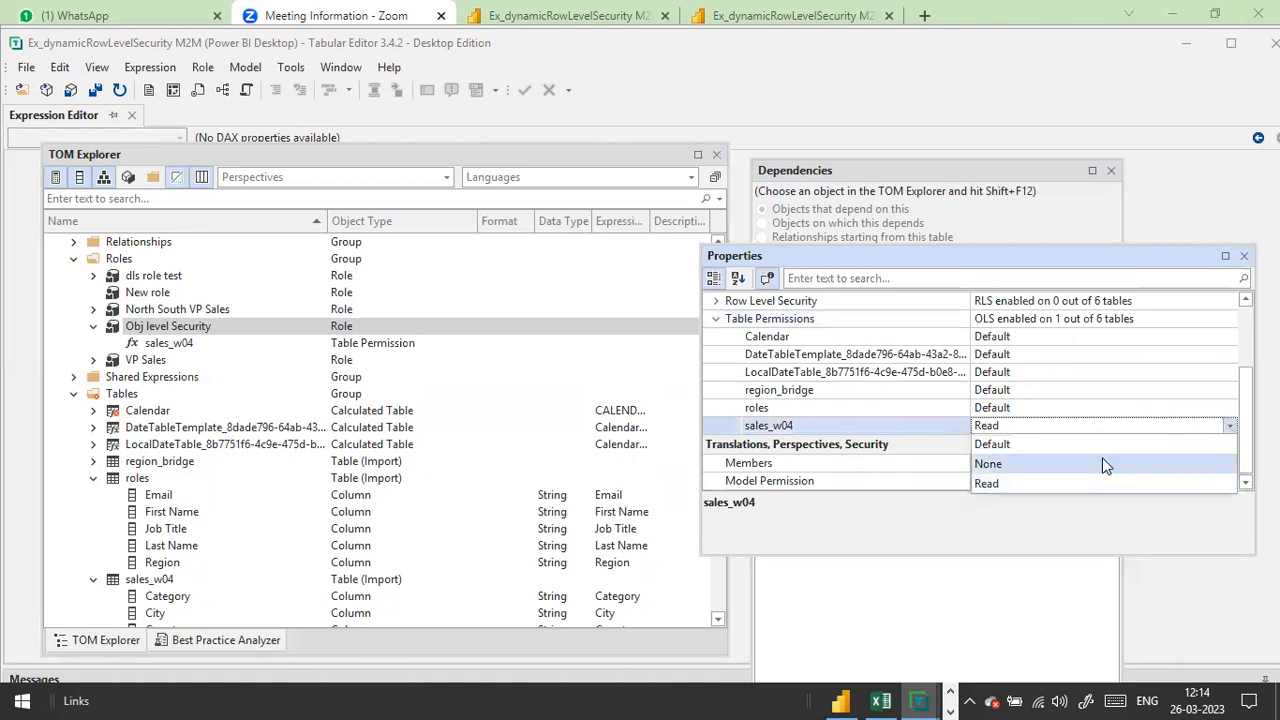
{"action": "left_click", "coordinate": [1052, 466]}
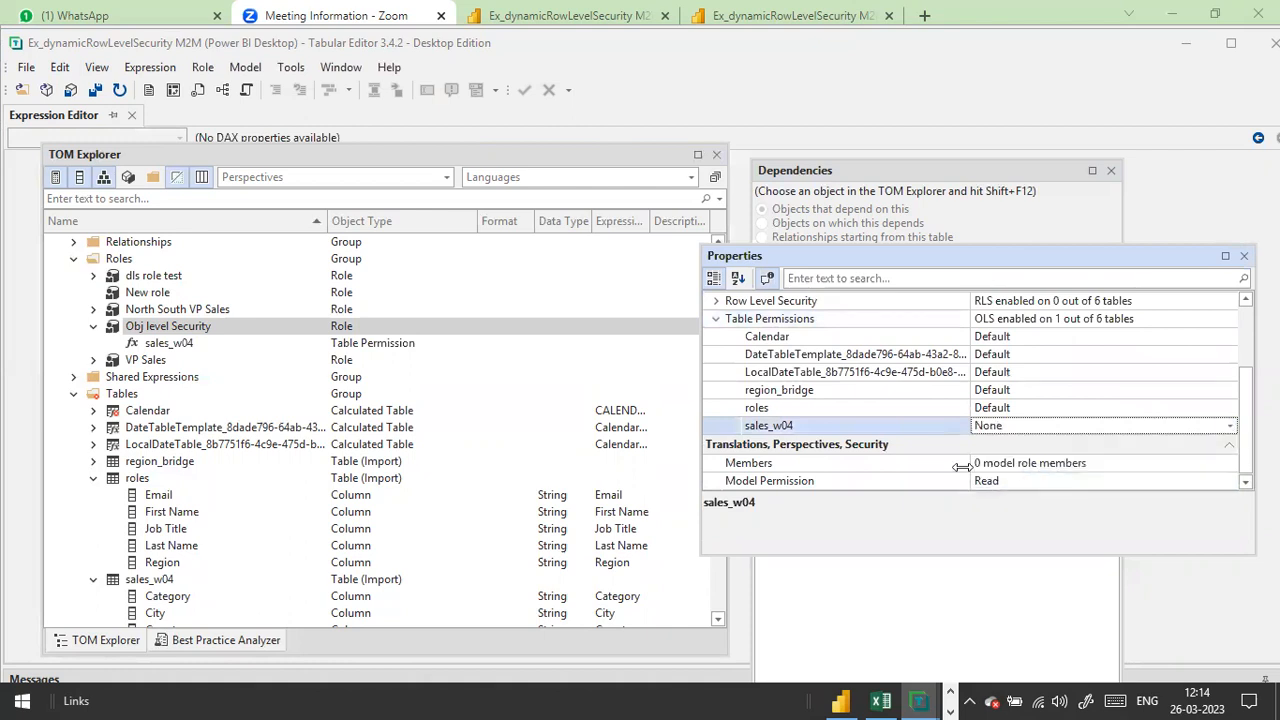
Step: Confirm the sales_w04 permission's OLS Table Permission property is None
{"action": "left_click", "coordinate": [160, 346]}
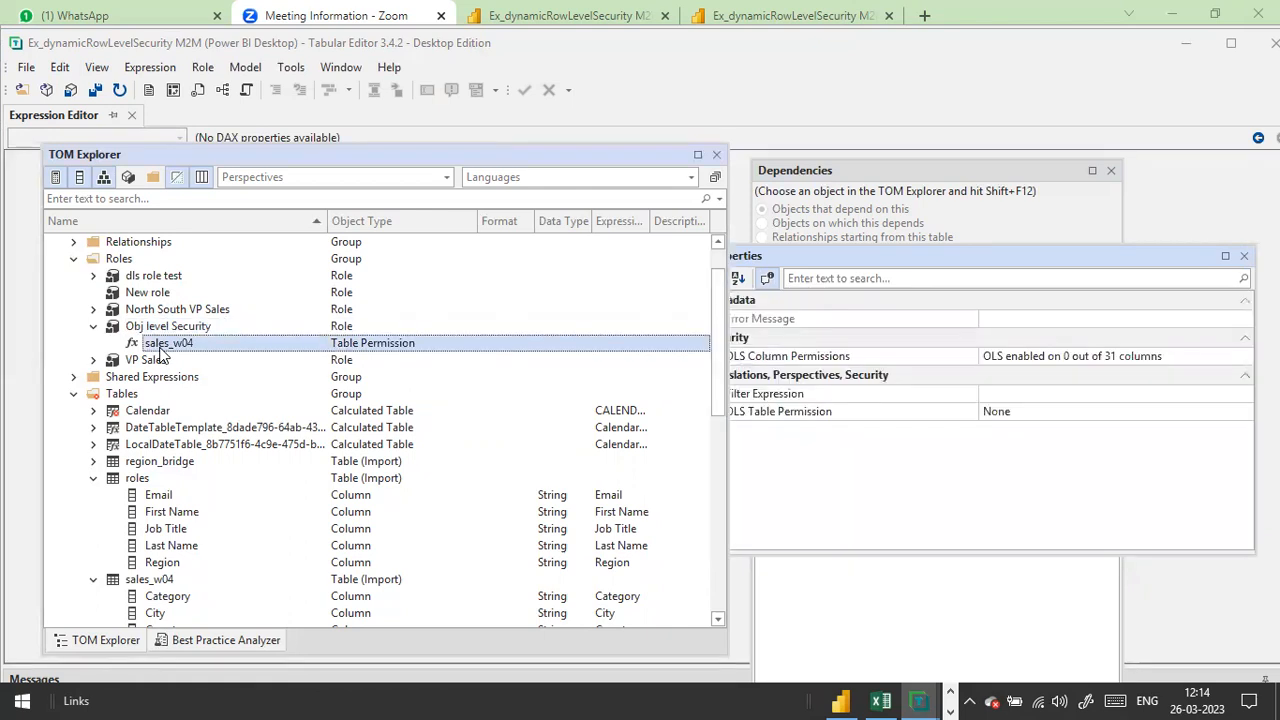
{"action": "right_click", "coordinate": [160, 352]}
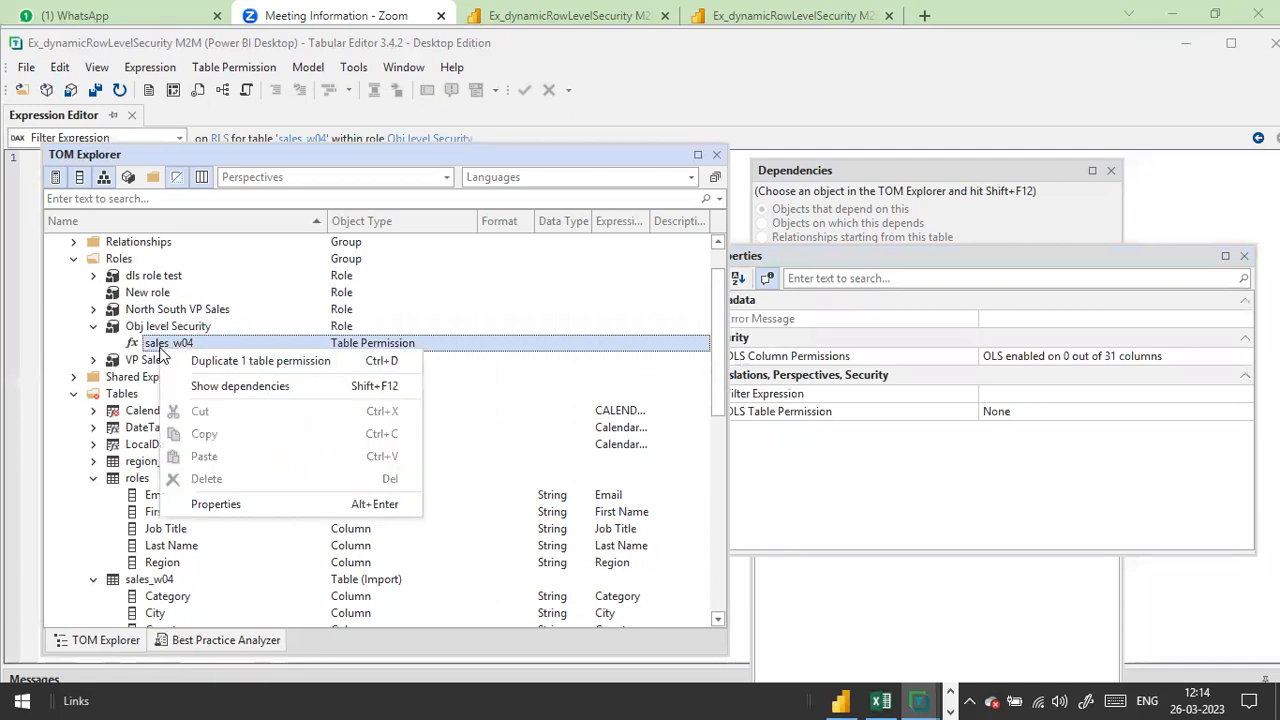
{"action": "left_click", "coordinate": [240, 506]}
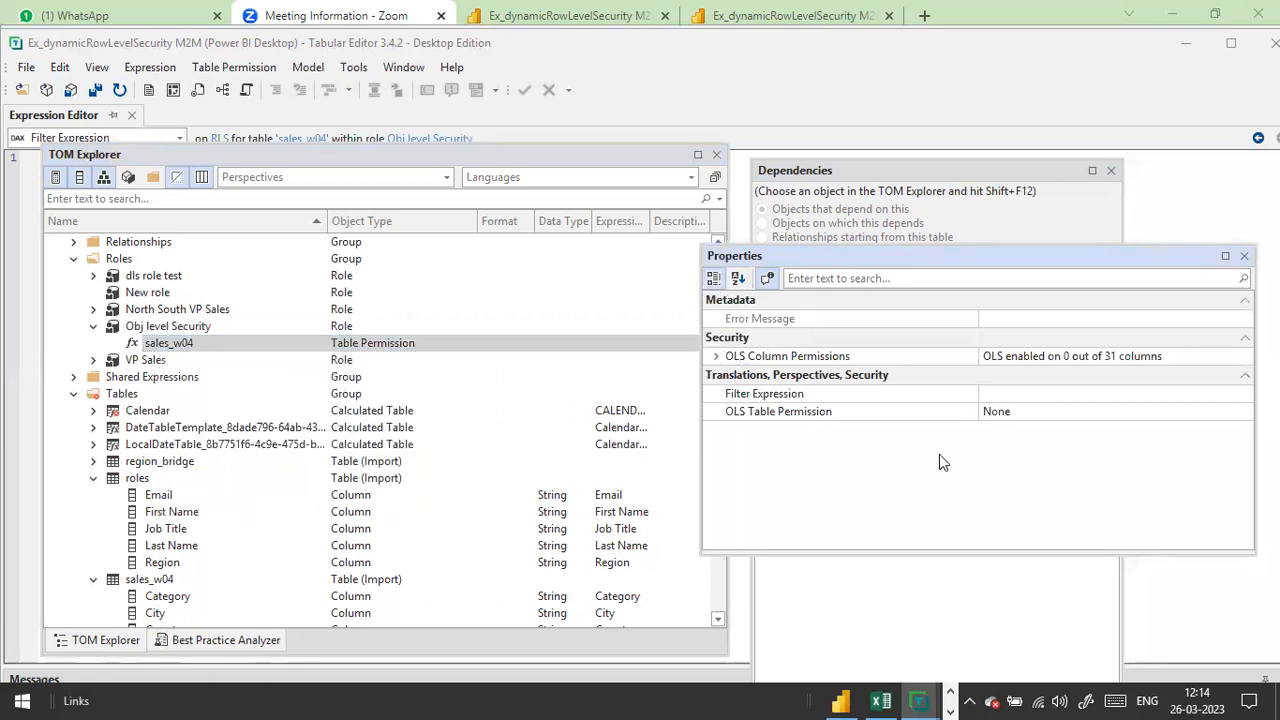
{"action": "left_click", "coordinate": [1130, 411]}
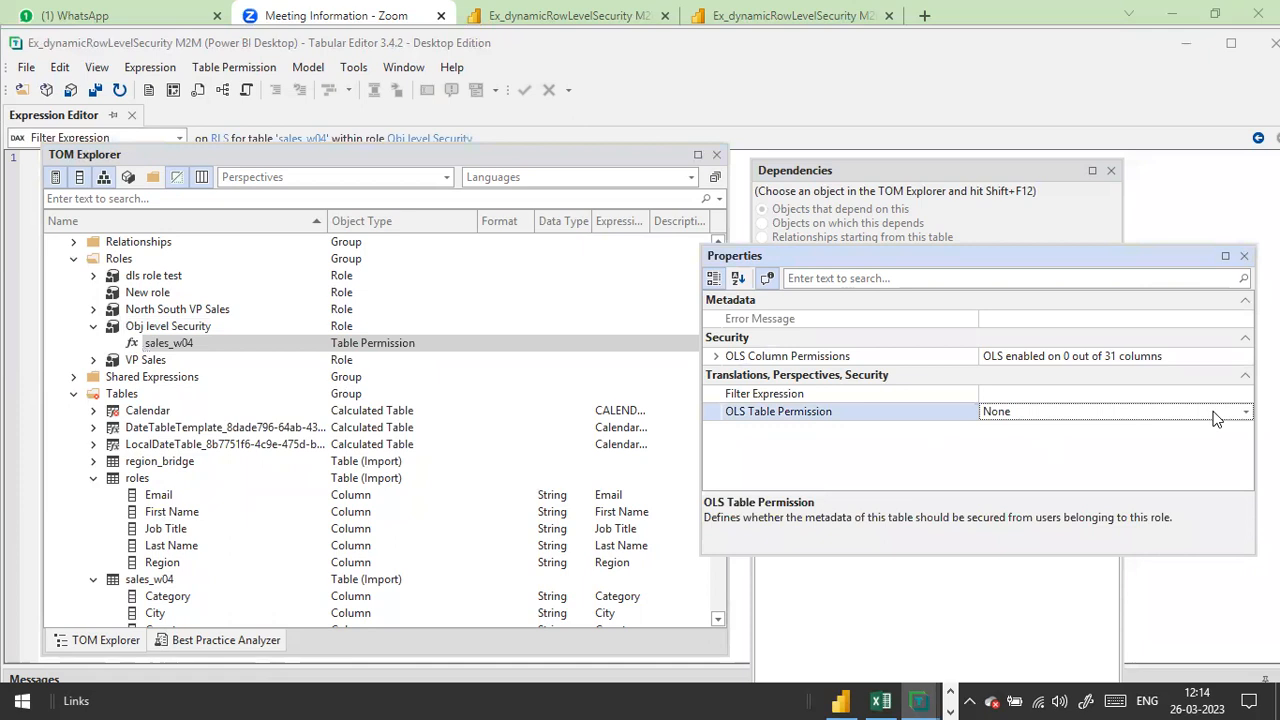
{"action": "left_click", "coordinate": [1245, 414]}
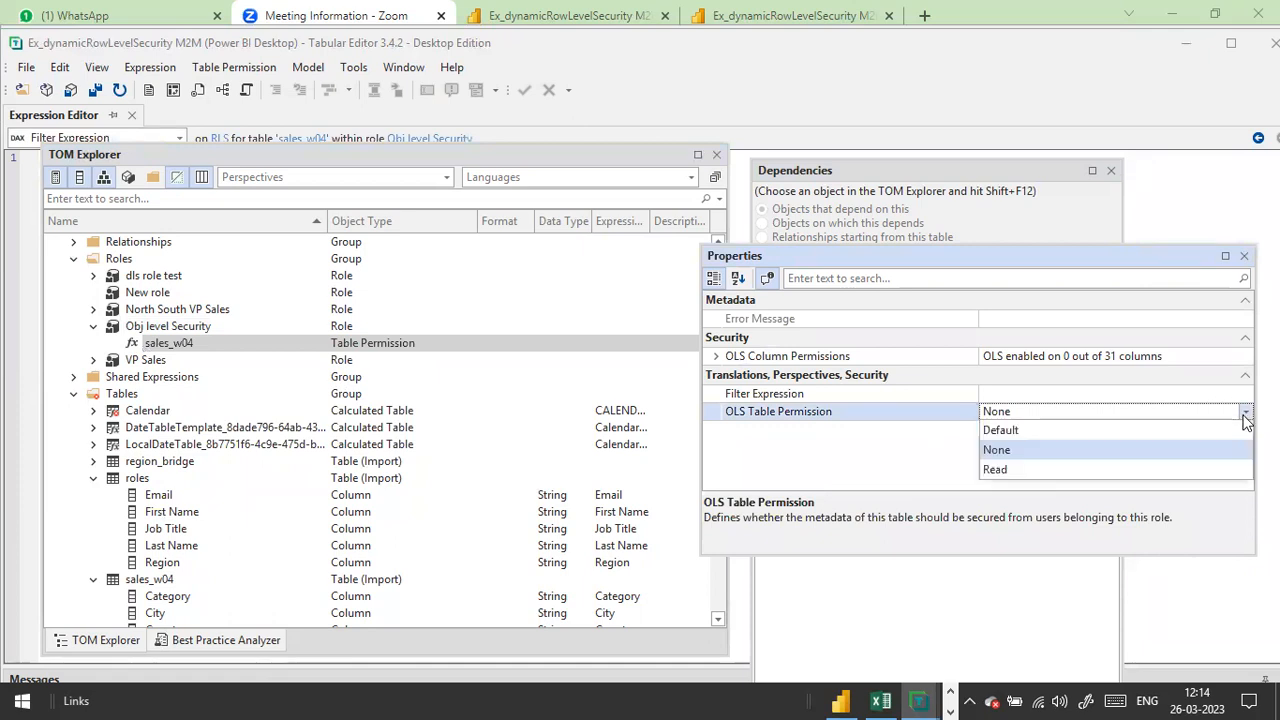
{"action": "left_click", "coordinate": [1245, 418]}
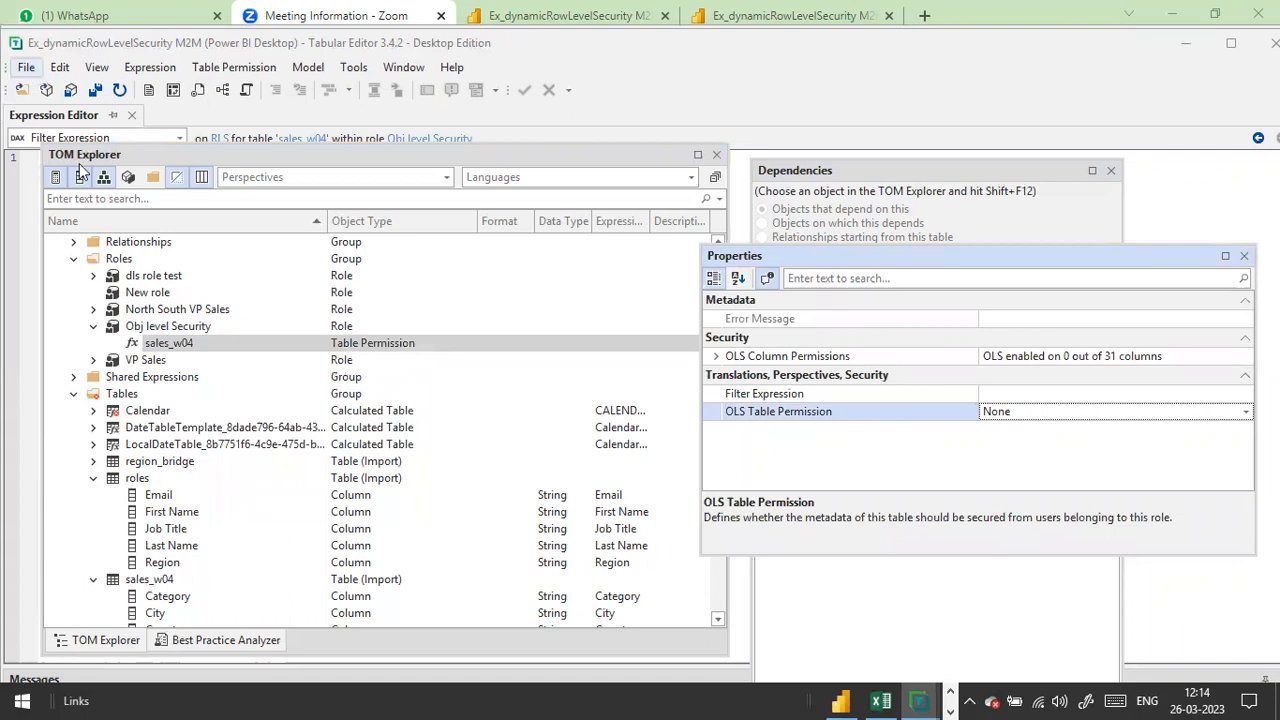
Step: Rearrange the docked Properties and model tree panes in Tabular Editor
{"action": "key", "text": "alt+f"}
{"action": "left_click", "coordinate": [54, 212]}
{"action": "left_click_drag", "start_coordinate": [1055, 180], "coordinate": [1033, 180]}
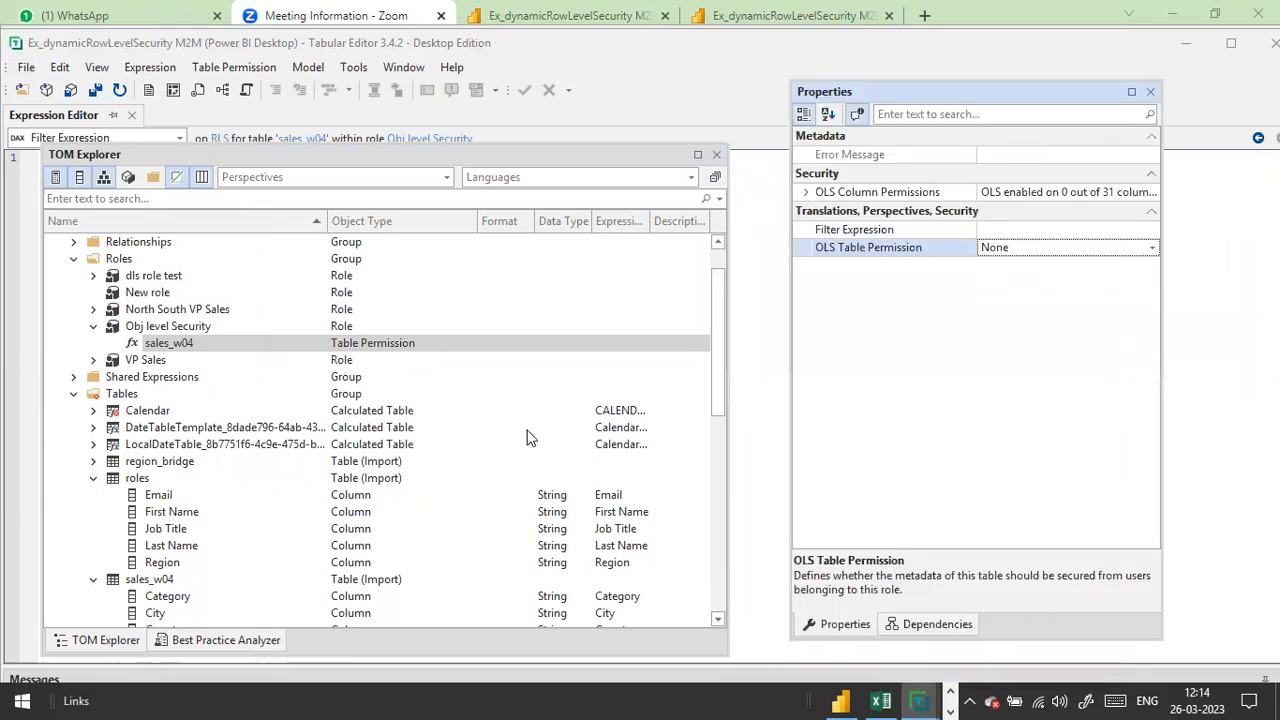
{"action": "scroll", "coordinate": [394, 514], "scroll_direction": "down", "scroll_amount": 2}
{"action": "left_click_drag", "start_coordinate": [459, 163], "coordinate": [497, 134]}
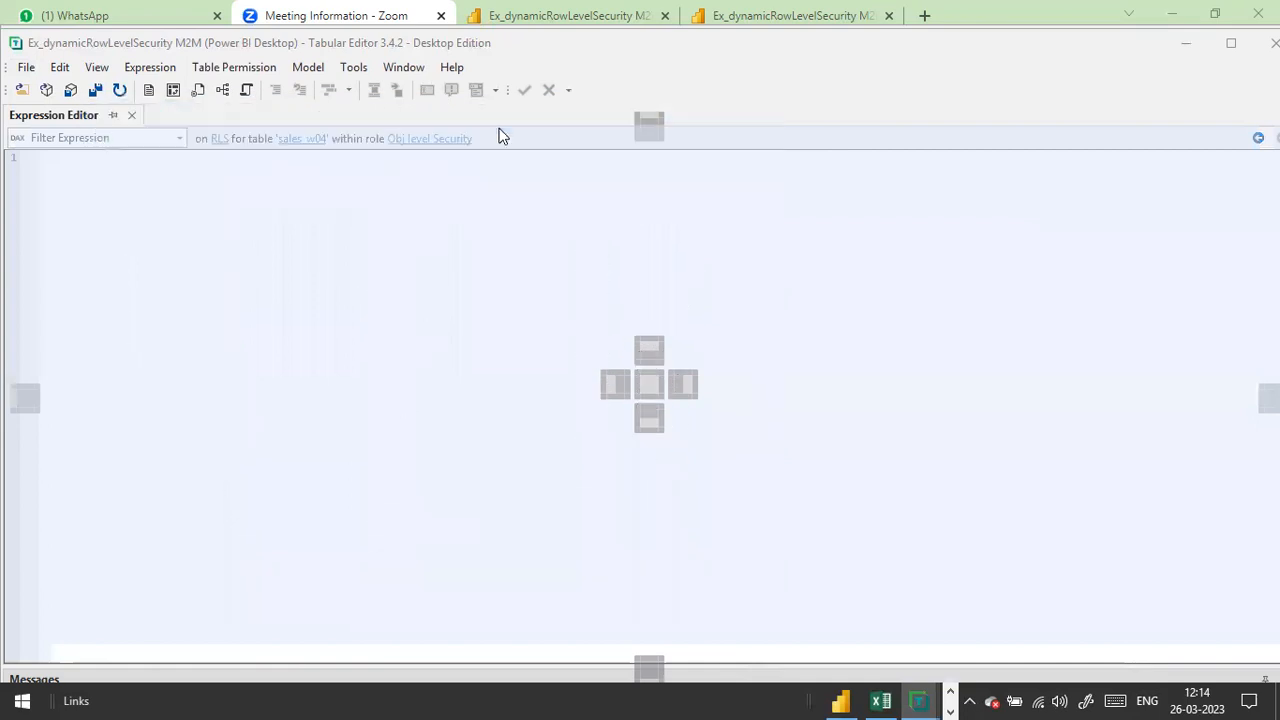
Step: Save the model back to Power BI, dismiss the new version notice, and close Tabular Editor
{"action": "left_click", "coordinate": [25, 67]}
{"action": "left_click", "coordinate": [78, 206]}
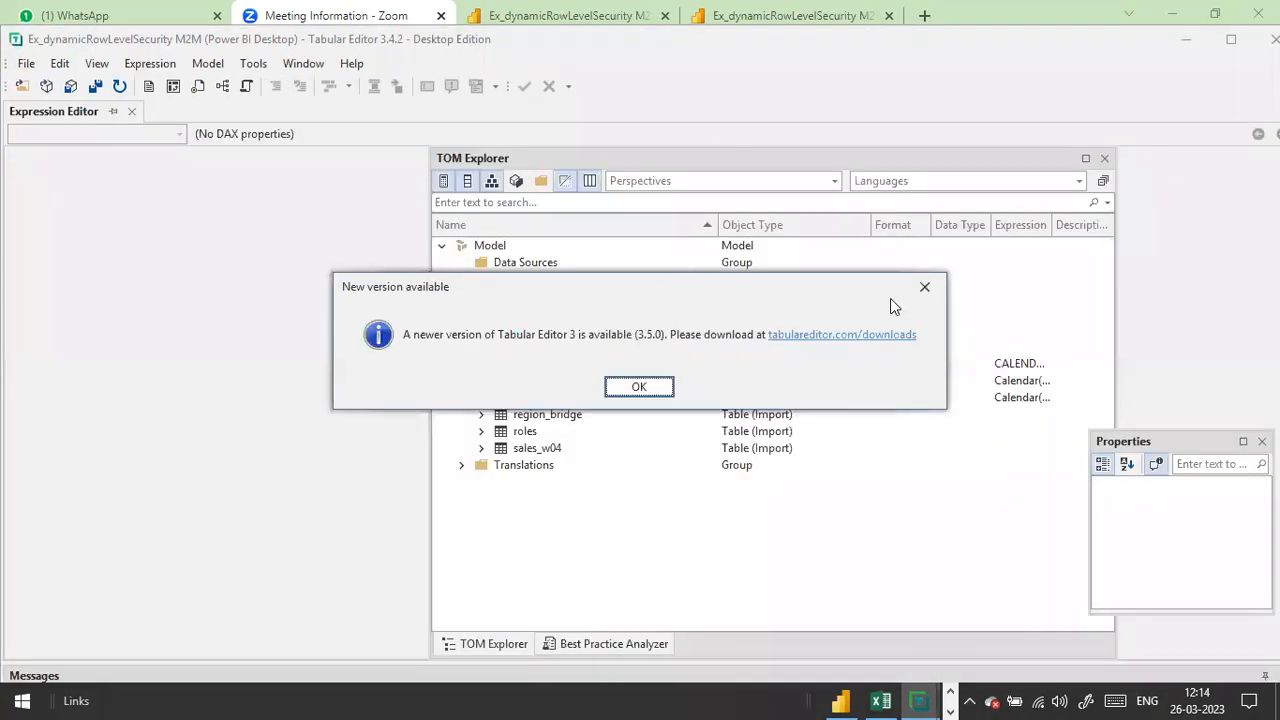
{"action": "left_click", "coordinate": [924, 287]}
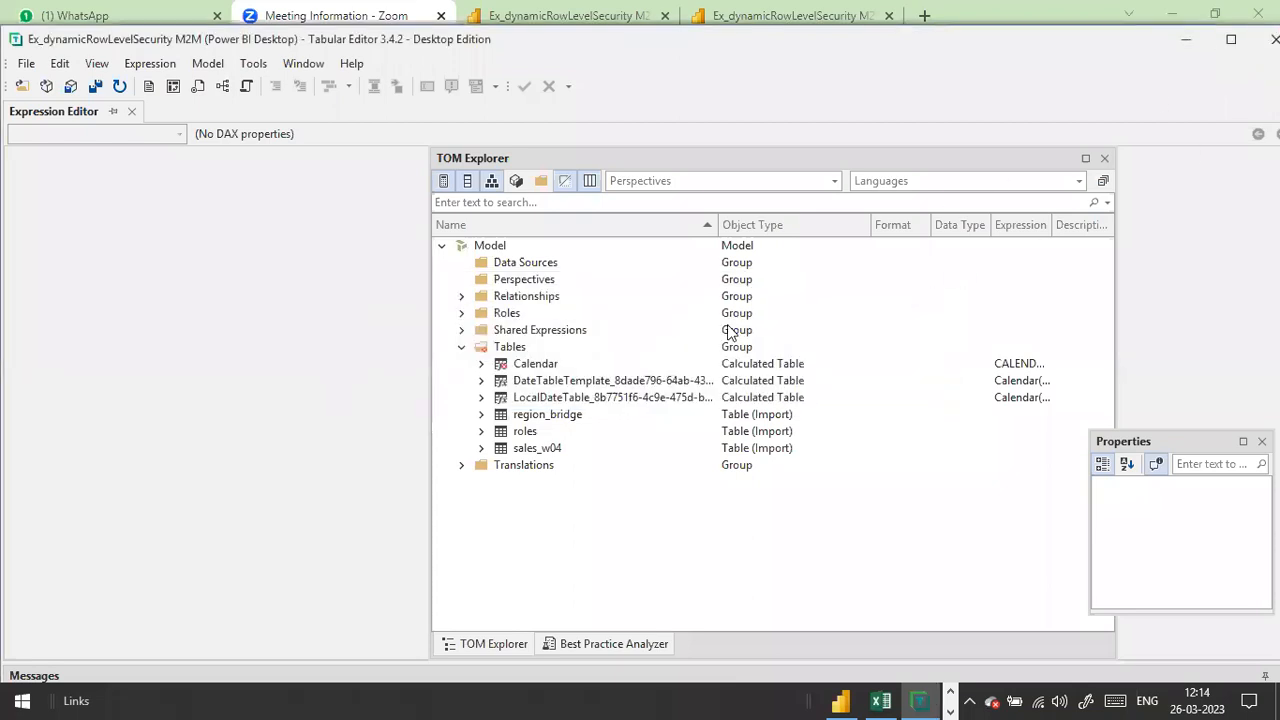
{"action": "left_click", "coordinate": [1275, 39]}
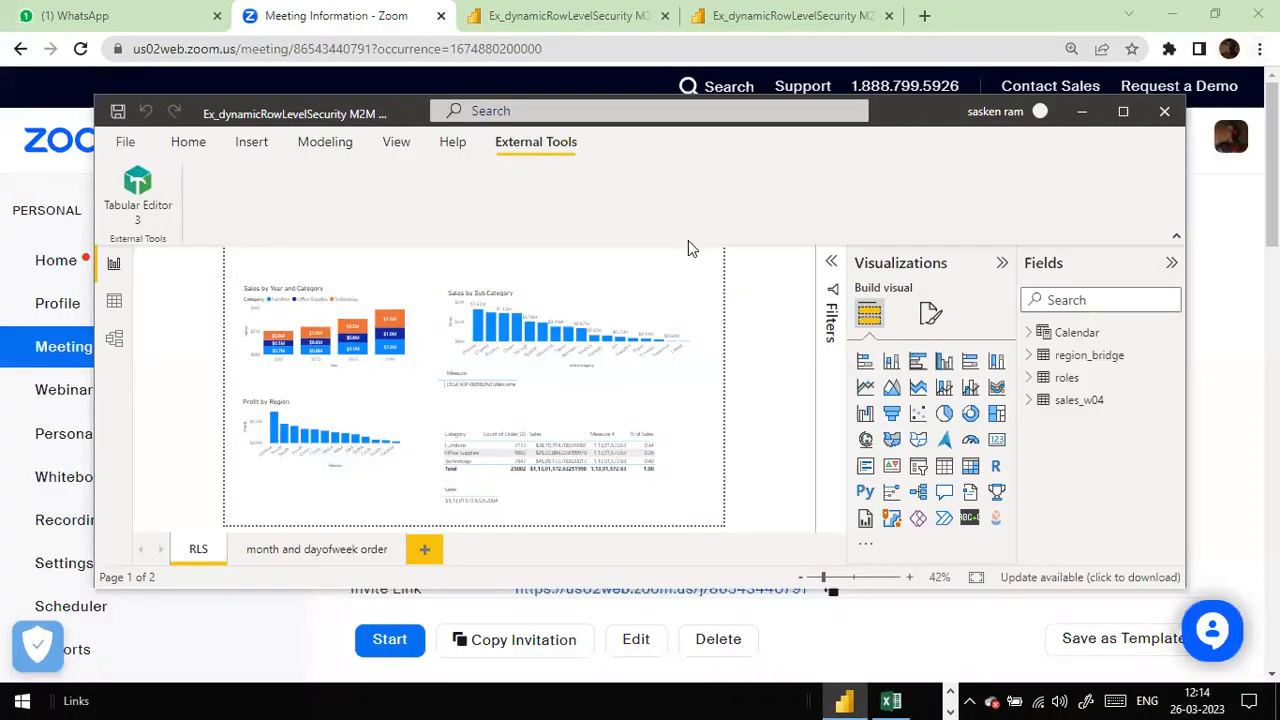
Step: From the Modeling tab, check the Obj level Security role in Manage roles, cancel, then open View as
{"action": "left_click", "coordinate": [188, 142]}
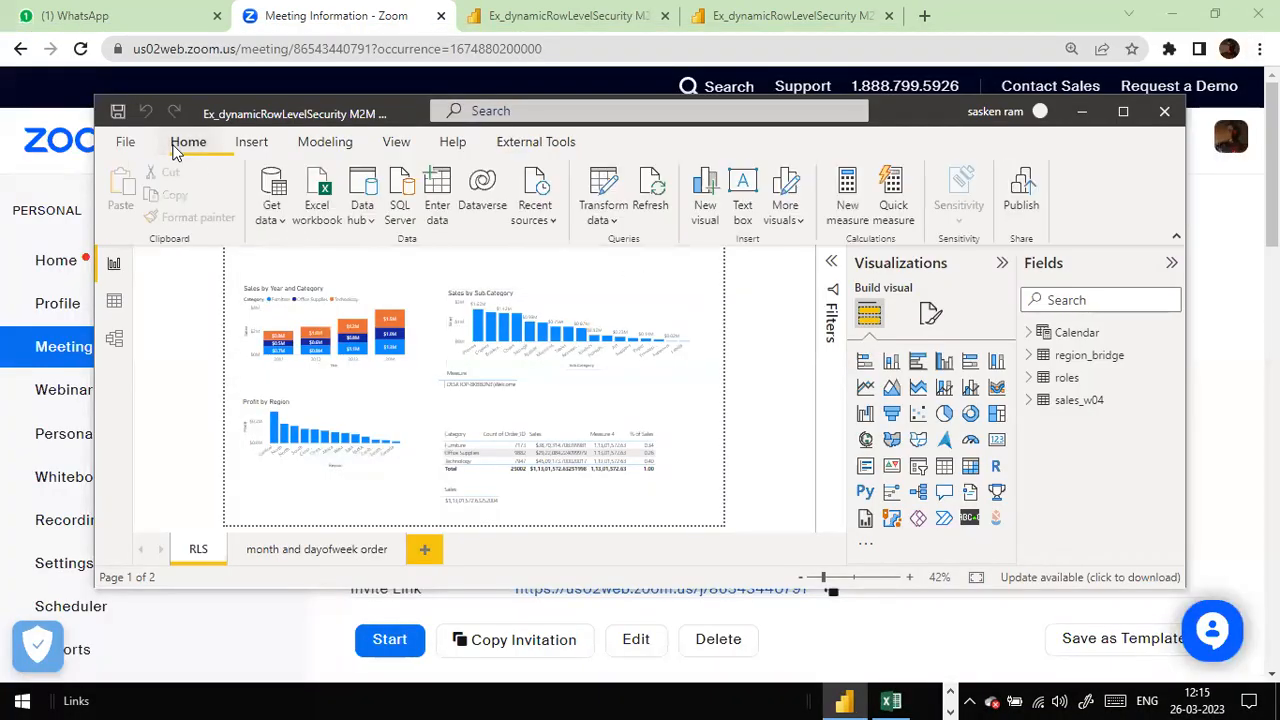
{"action": "left_click", "coordinate": [340, 140]}
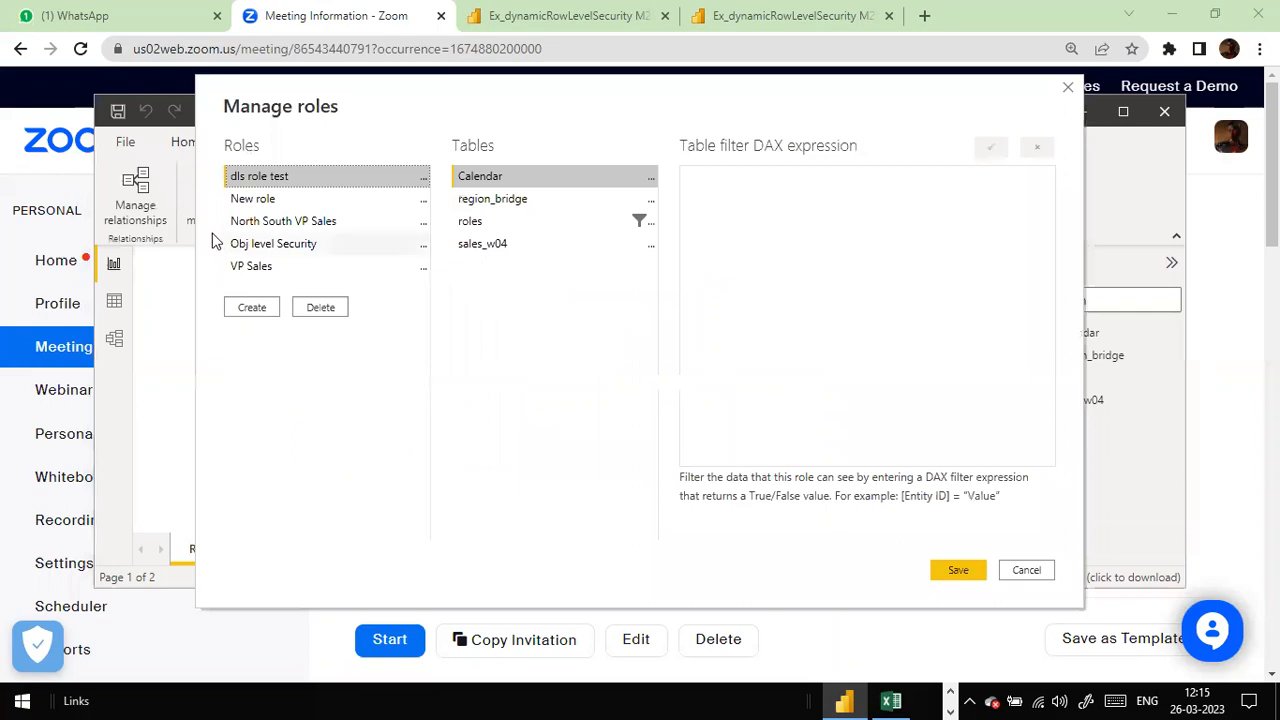
{"action": "left_click", "coordinate": [250, 245]}
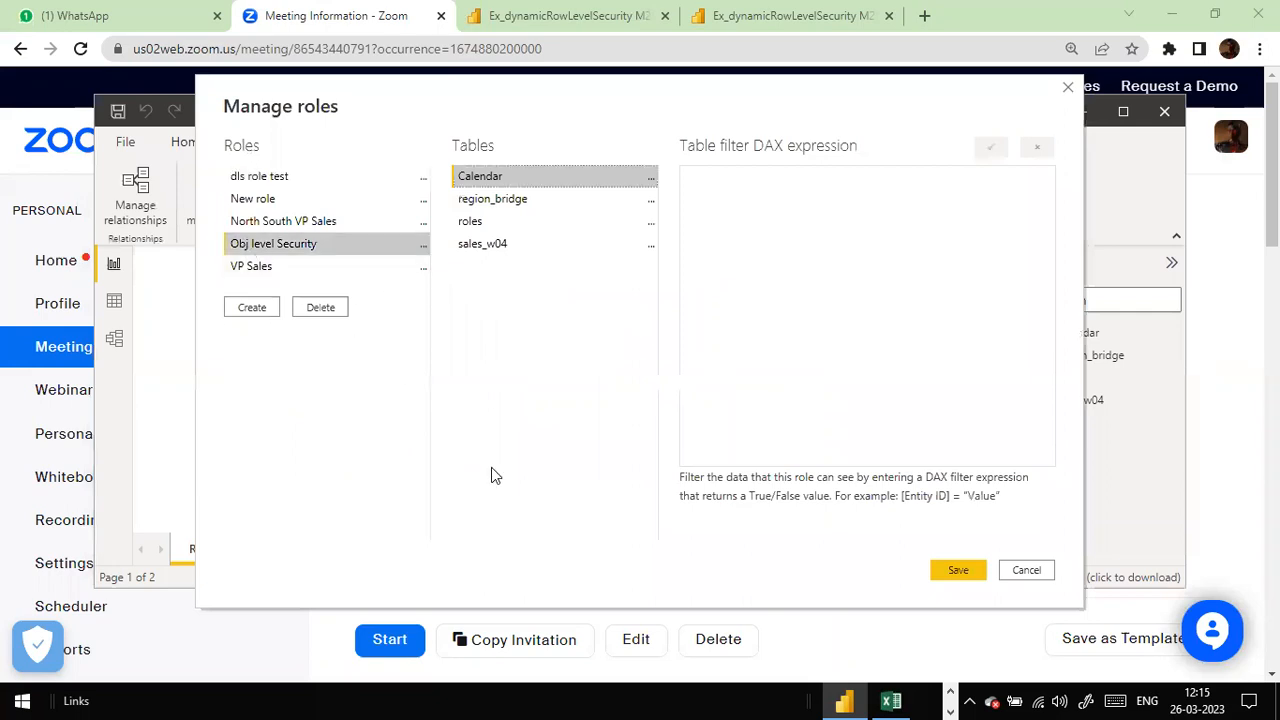
{"action": "left_click", "coordinate": [1018, 577]}
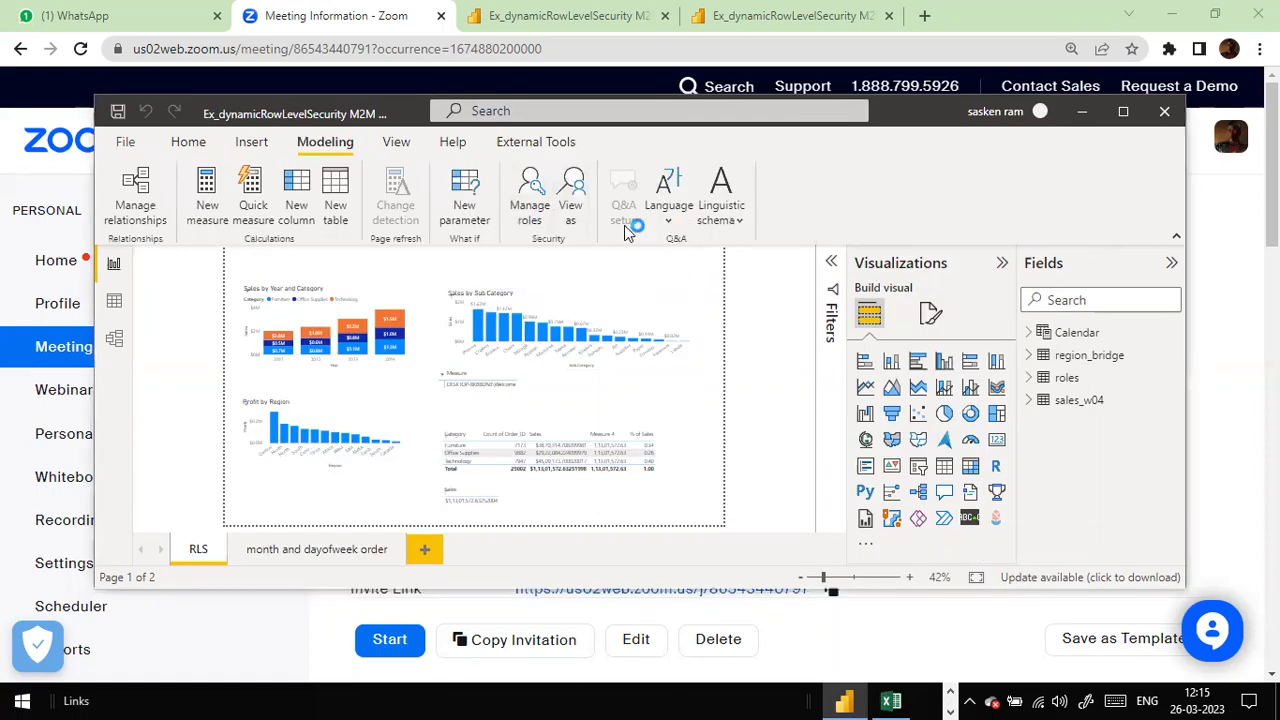
{"action": "left_click", "coordinate": [572, 203]}
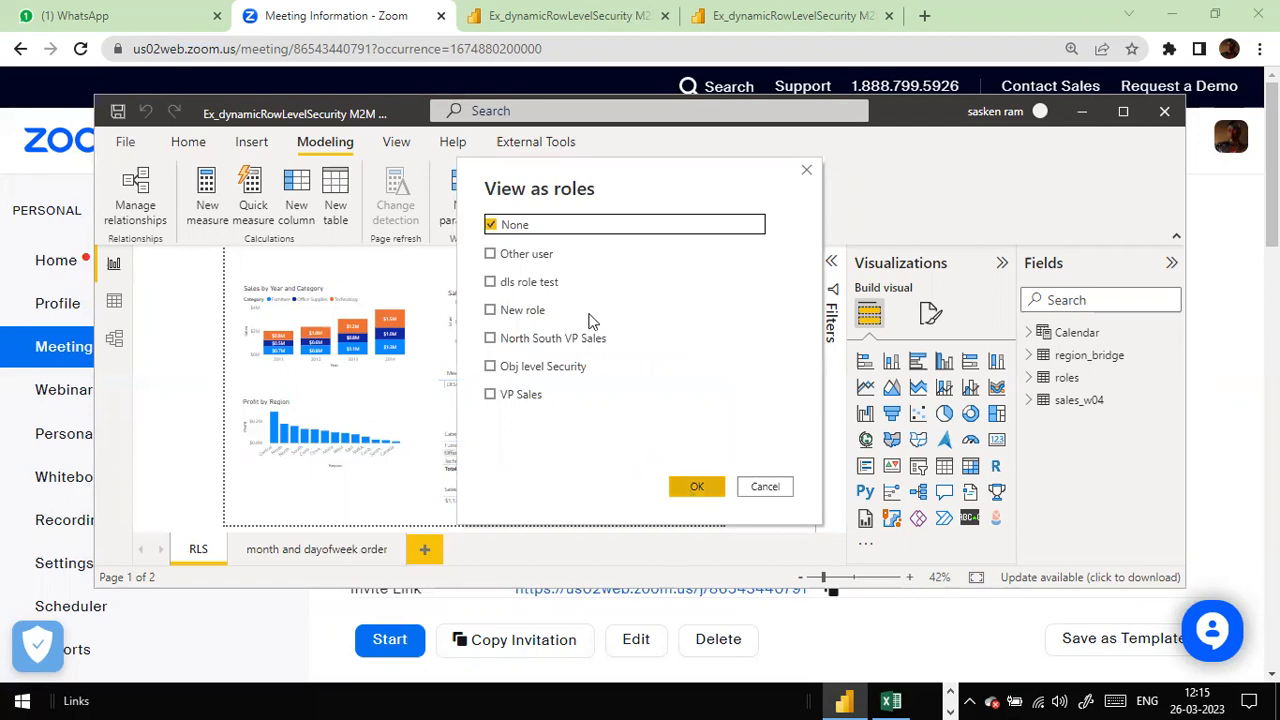
Step: Preview the report twice as Obj level Security to confirm sales_w04 is hidden, then stop viewing
{"action": "left_click", "coordinate": [494, 369]}
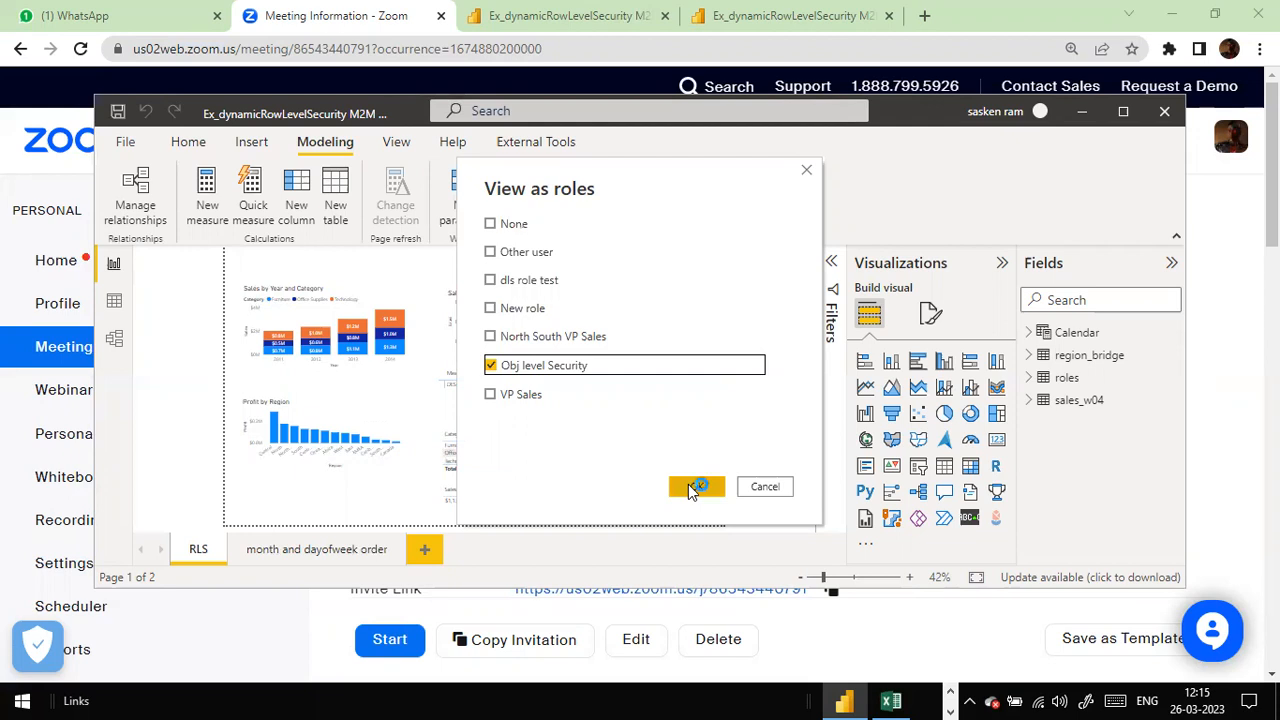
{"action": "left_click", "coordinate": [690, 487]}
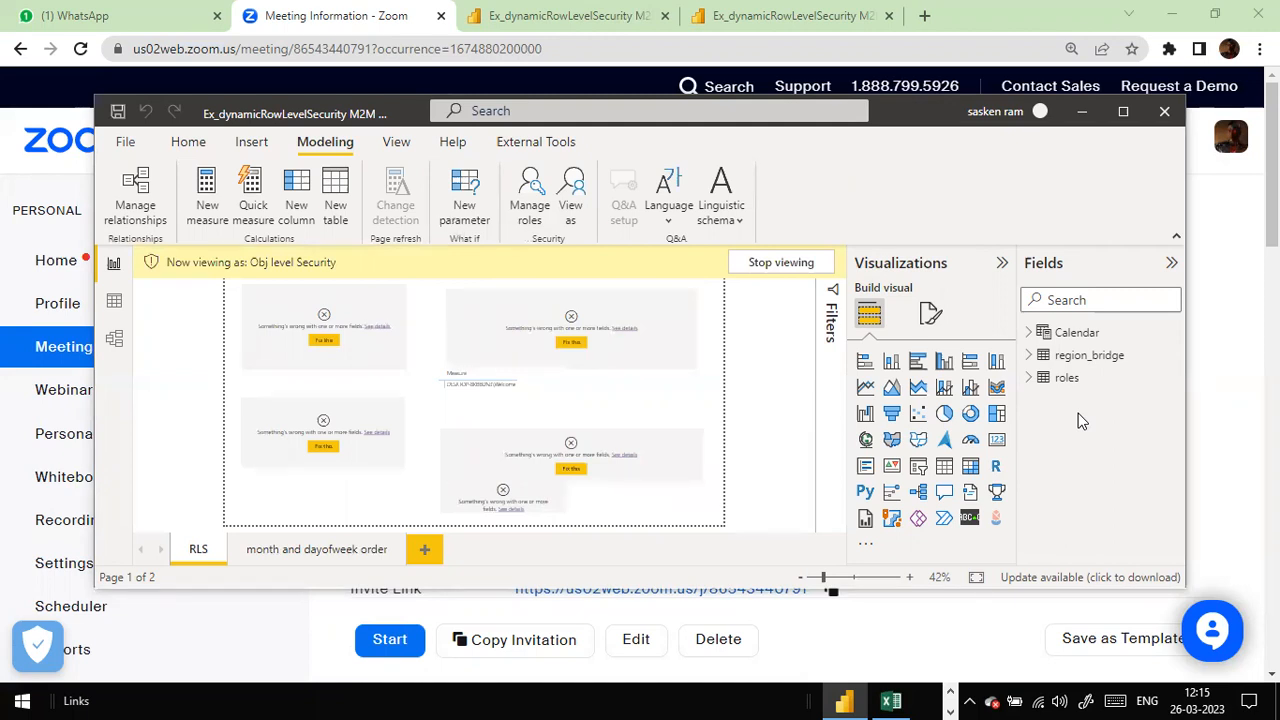
{"action": "left_click", "coordinate": [806, 268]}
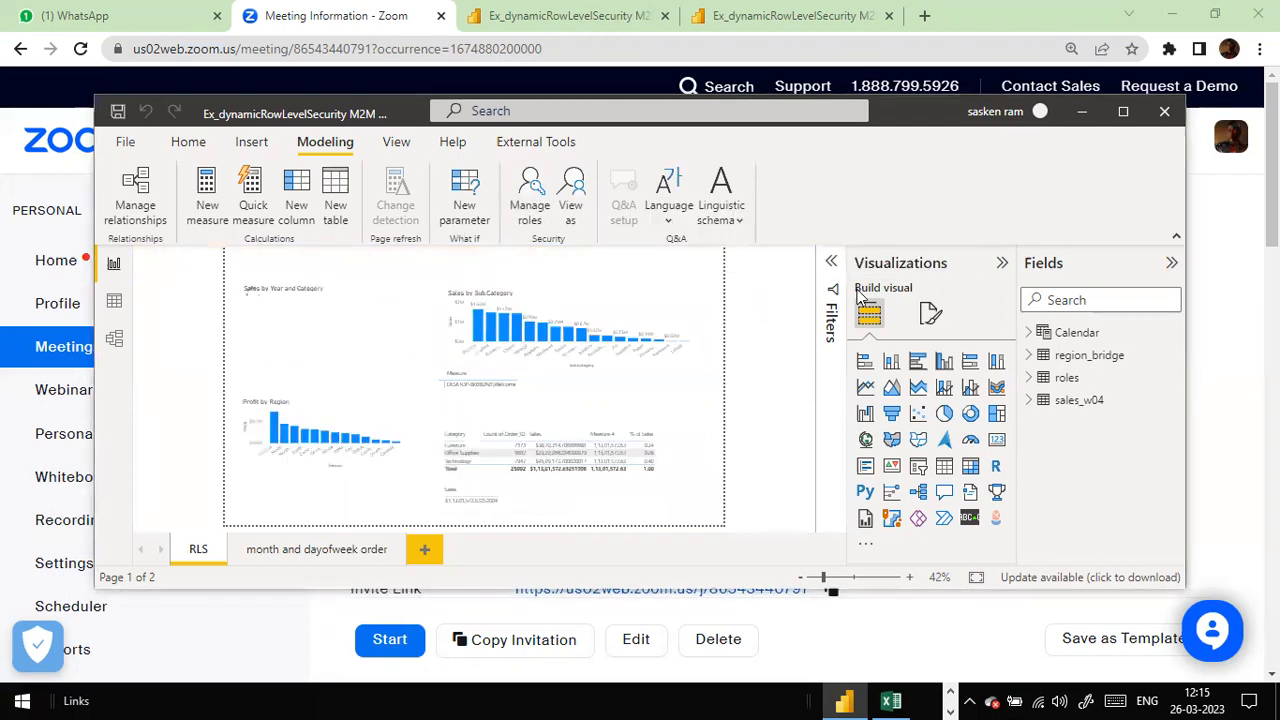
{"action": "left_click", "coordinate": [567, 210]}
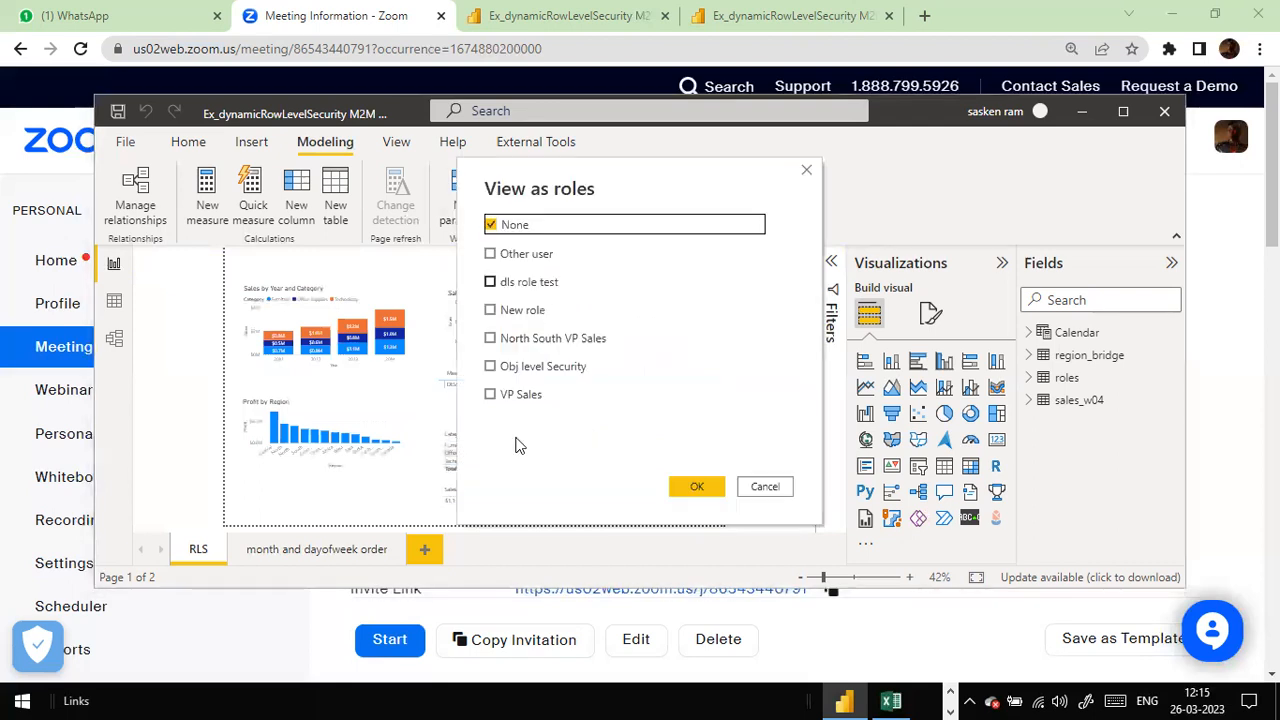
{"action": "left_click", "coordinate": [490, 367]}
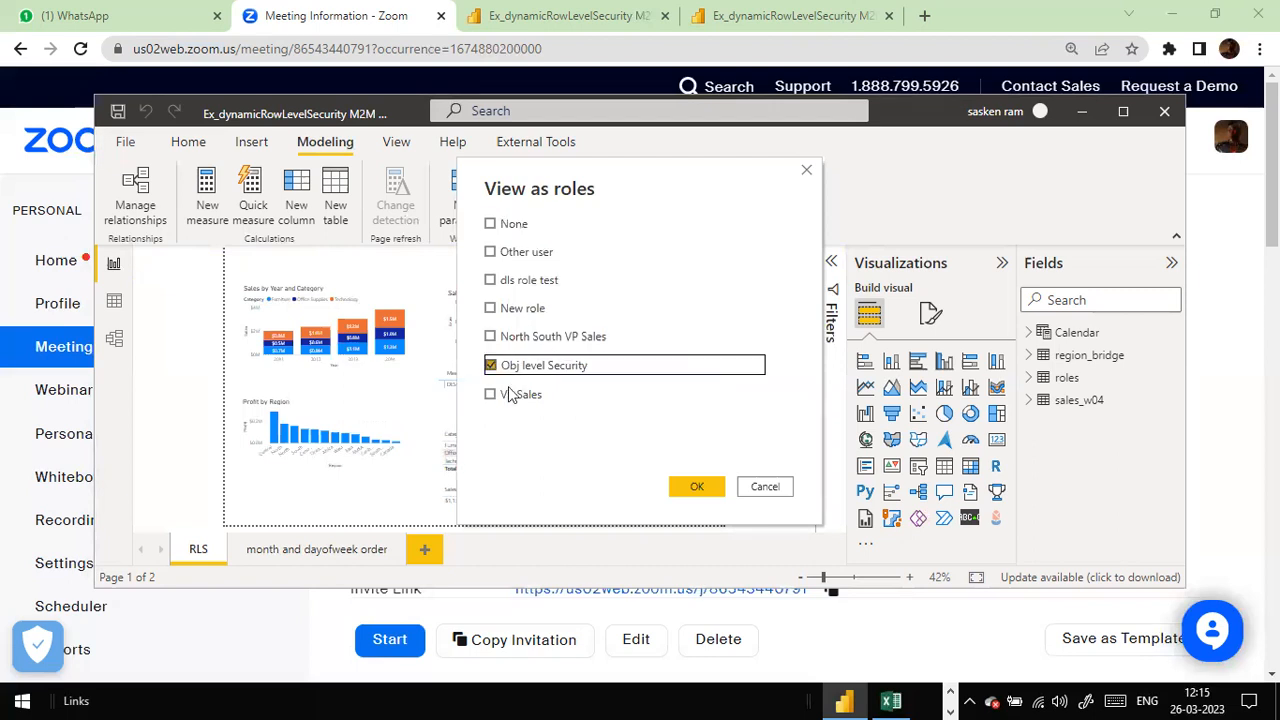
{"action": "left_click", "coordinate": [688, 487]}
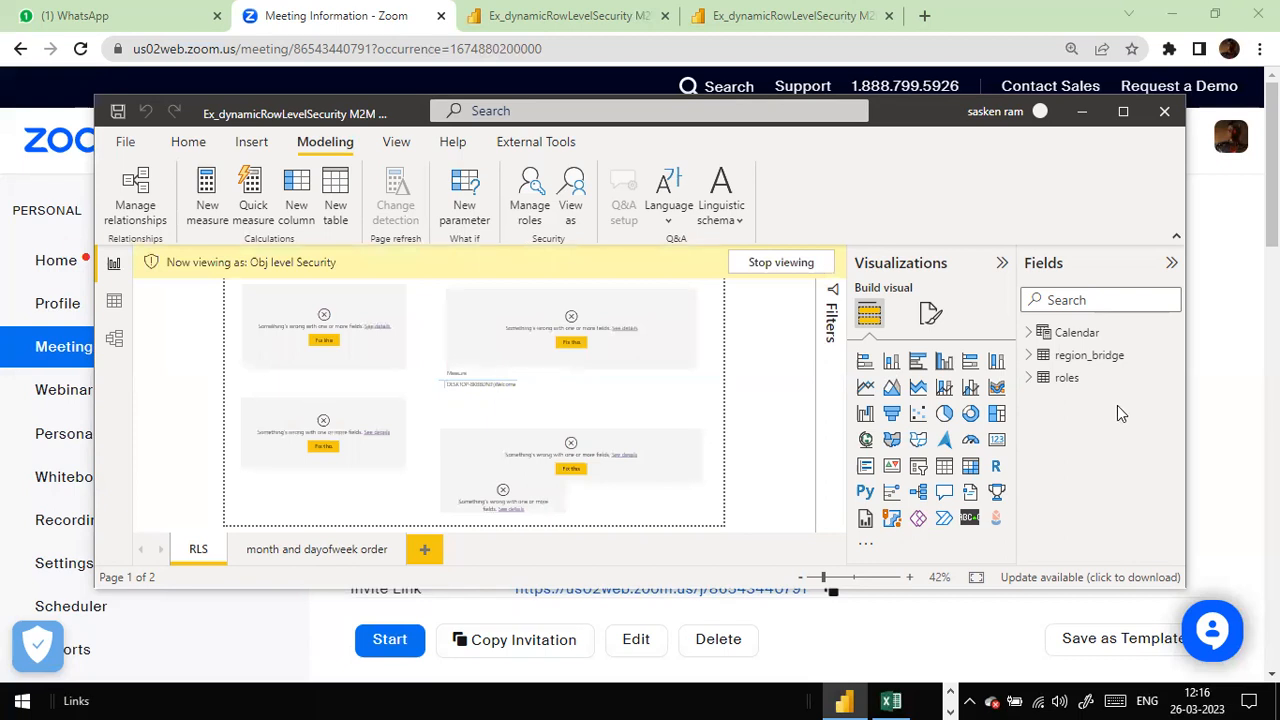
{"action": "left_click", "coordinate": [793, 268]}
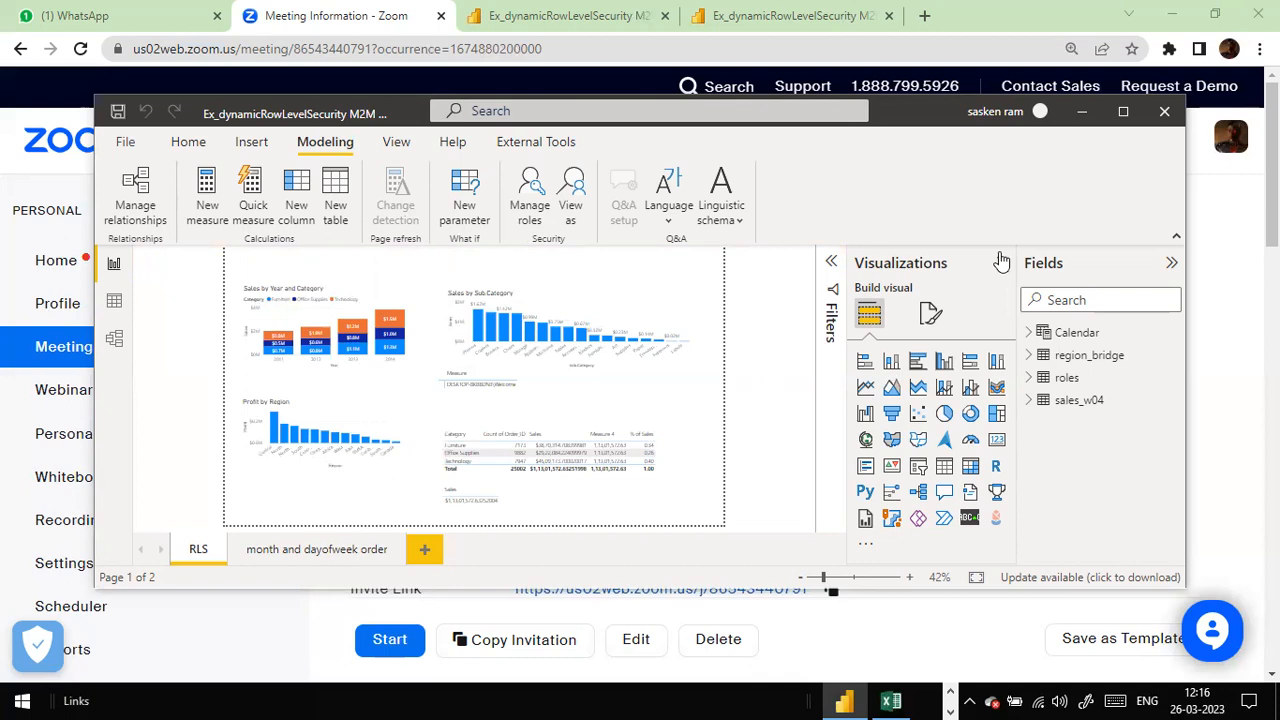
Step: Close Power BI Desktop, choosing Save for the report changes
{"action": "left_click", "coordinate": [1174, 122]}
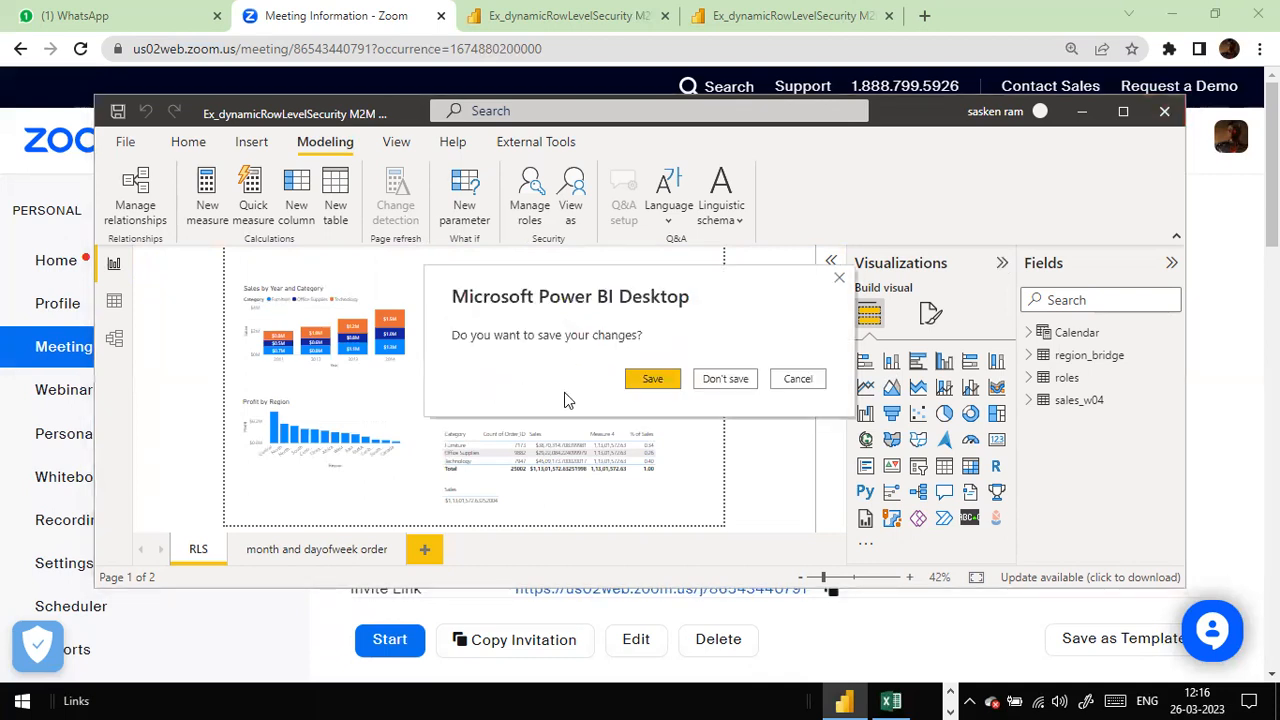
{"action": "left_click", "coordinate": [648, 382]}
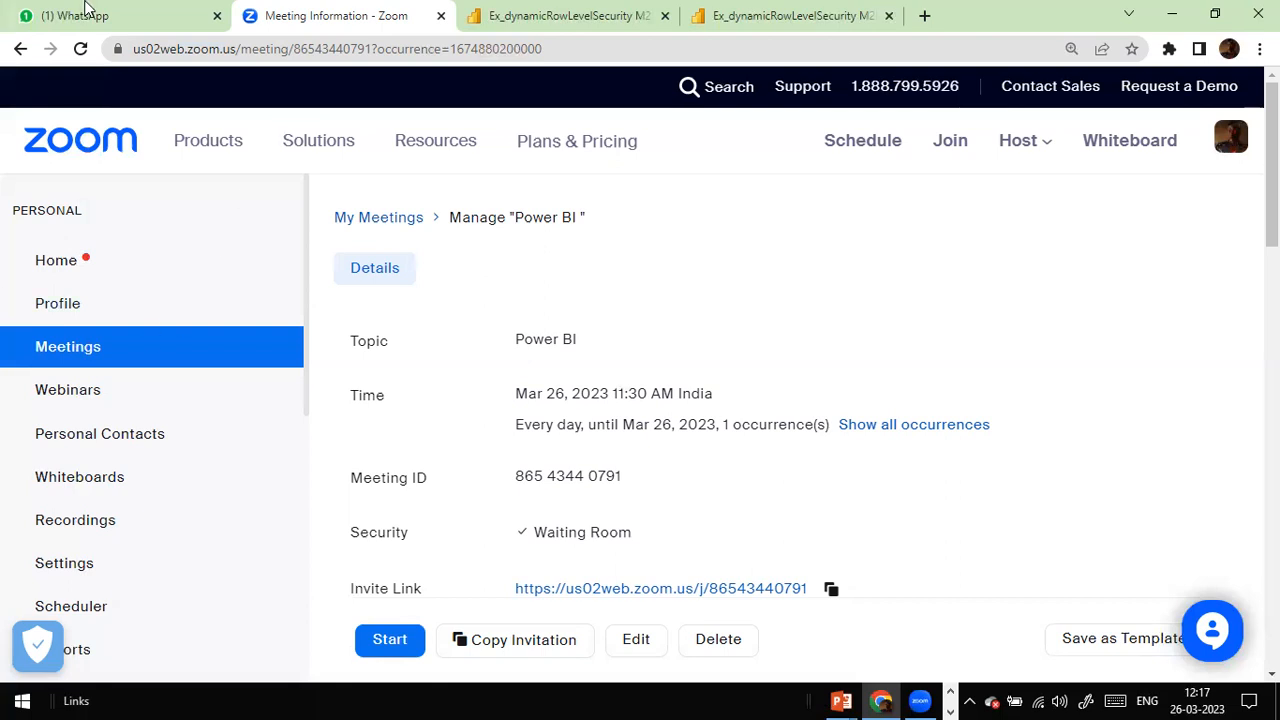
Step: Switch from the Zoom meeting page to the Object Level Security slide show
{"action": "left_click", "coordinate": [512, 81]}
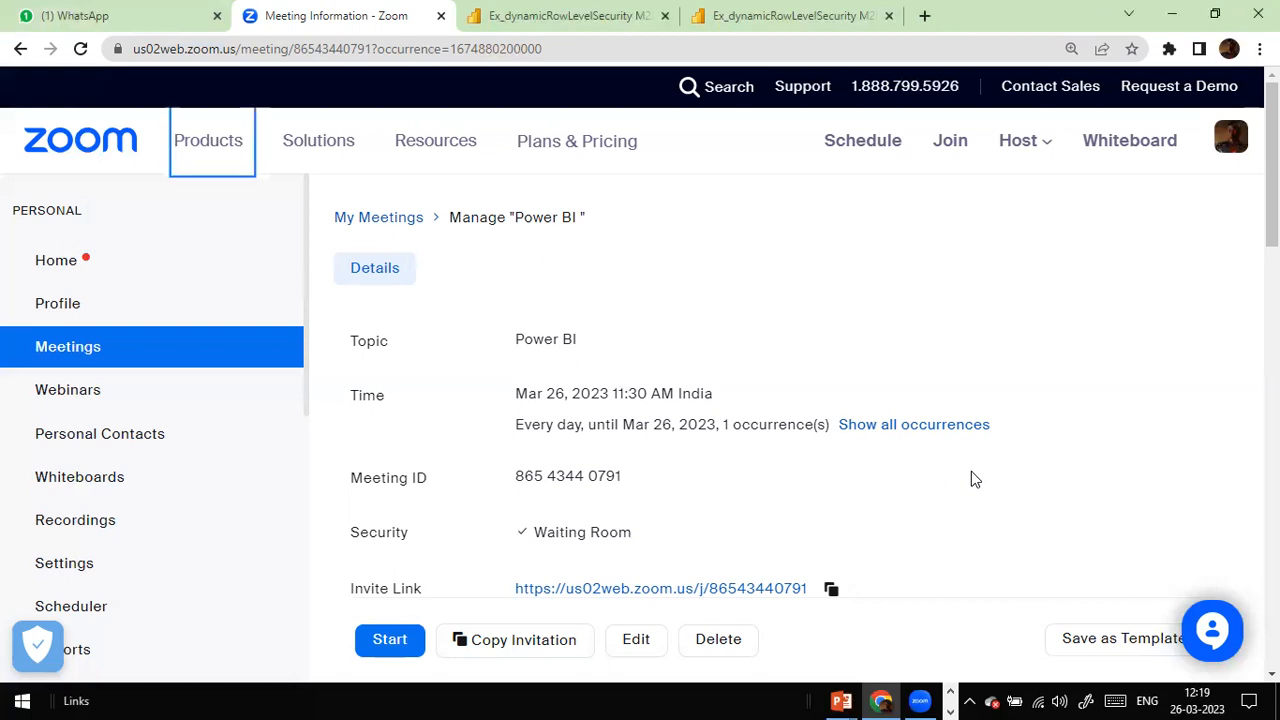
{"action": "key", "text": "alt+Tab"}
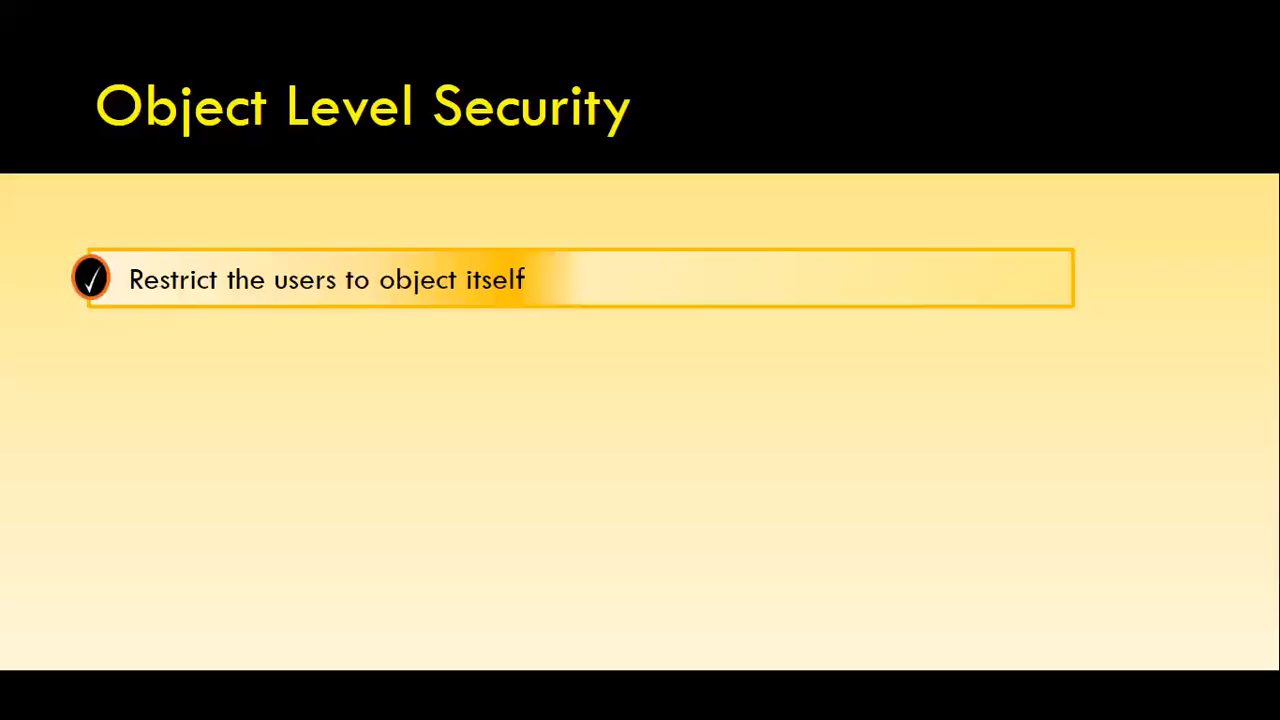